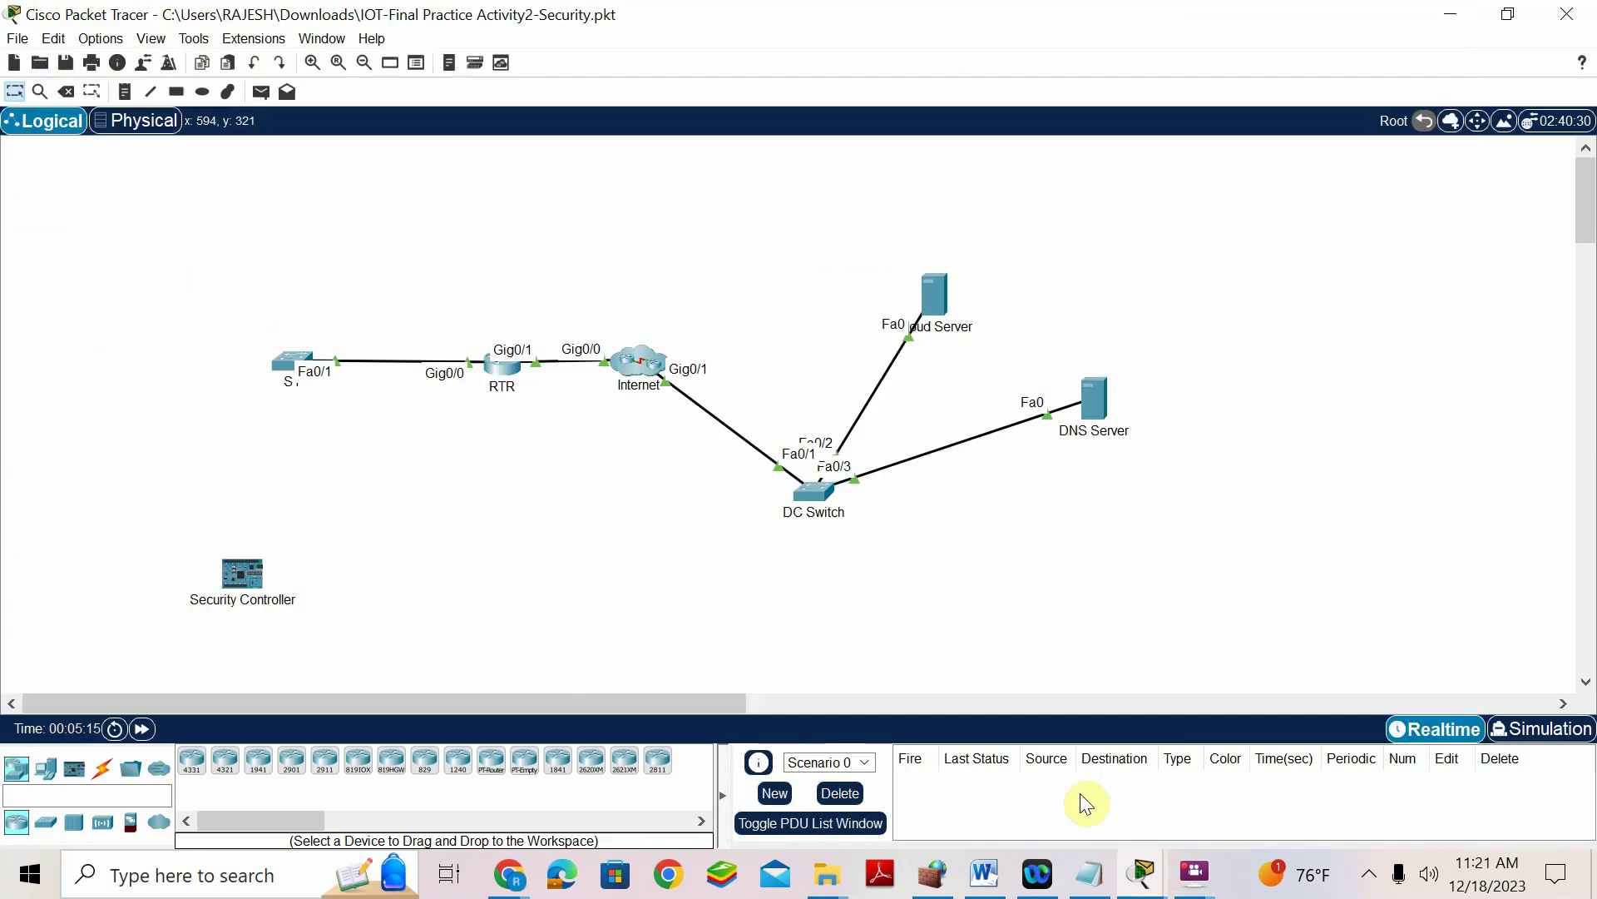
Step: Review the Word instructions, highlighting the objective sentence about alerting the security system
{"action": "left_click", "coordinate": [986, 871]}
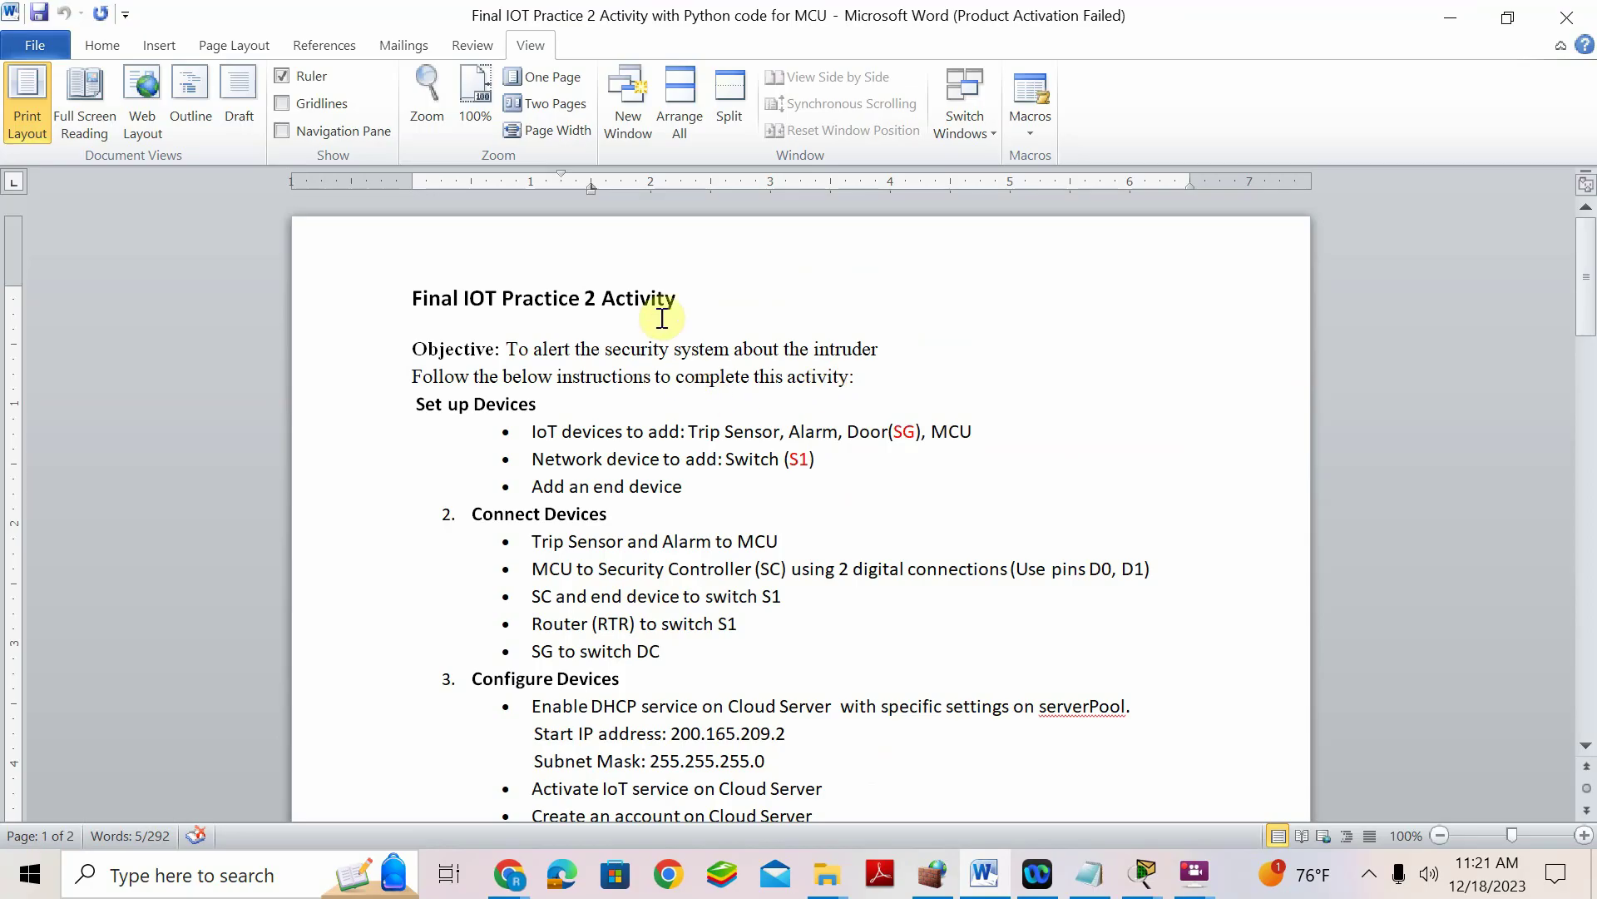
{"action": "left_click_drag", "start_coordinate": [511, 352], "coordinate": [883, 348]}
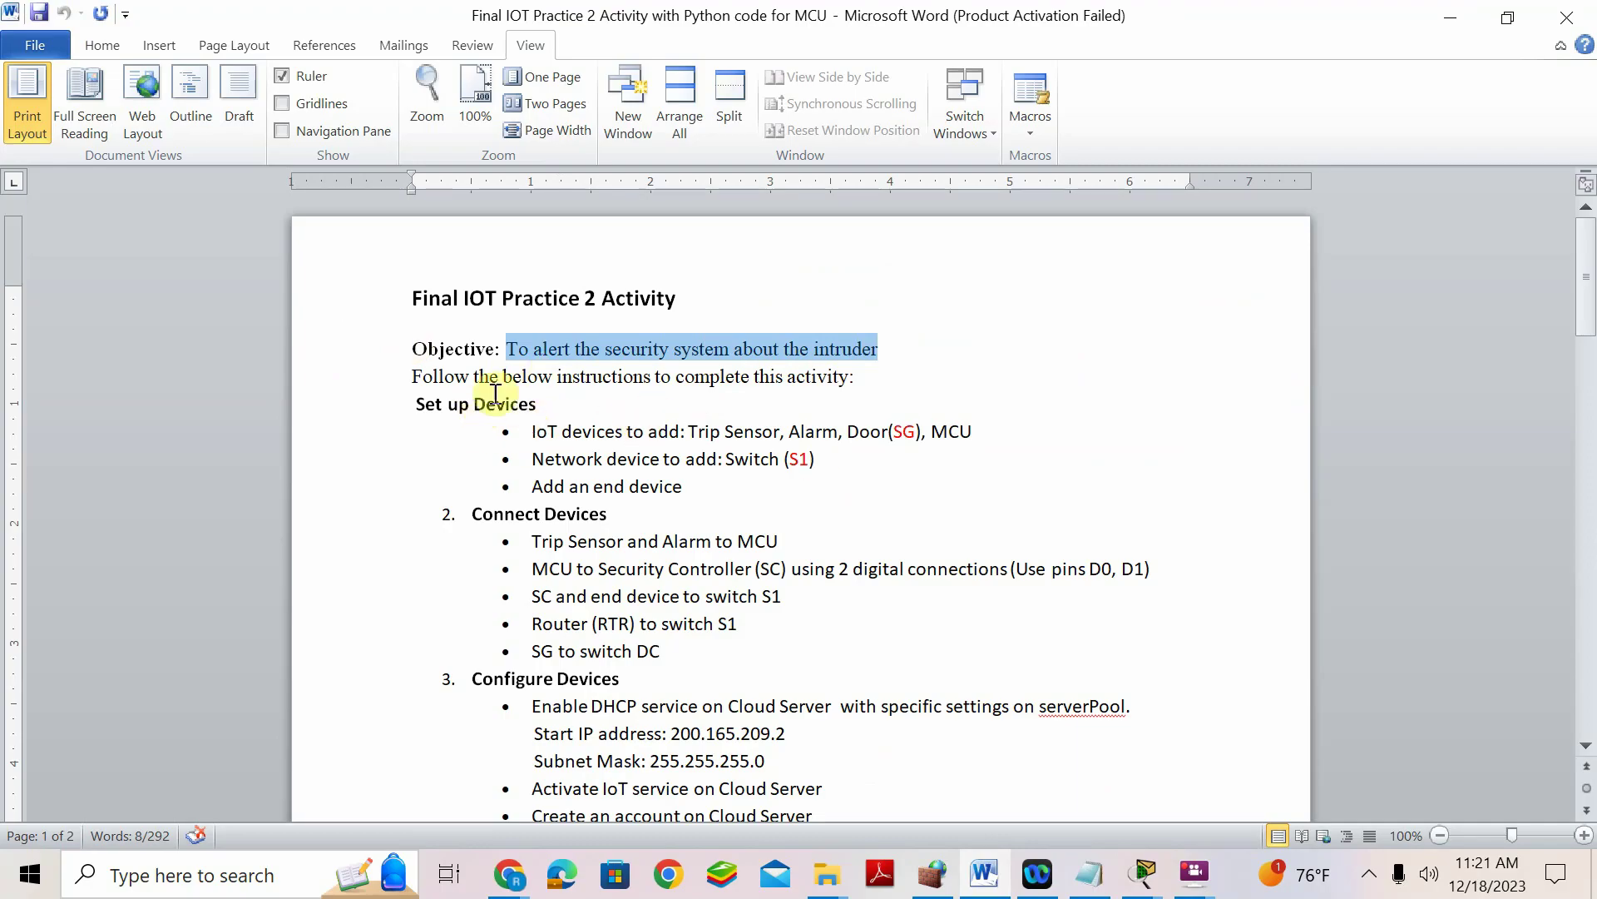
{"action": "left_click", "coordinate": [1447, 20]}
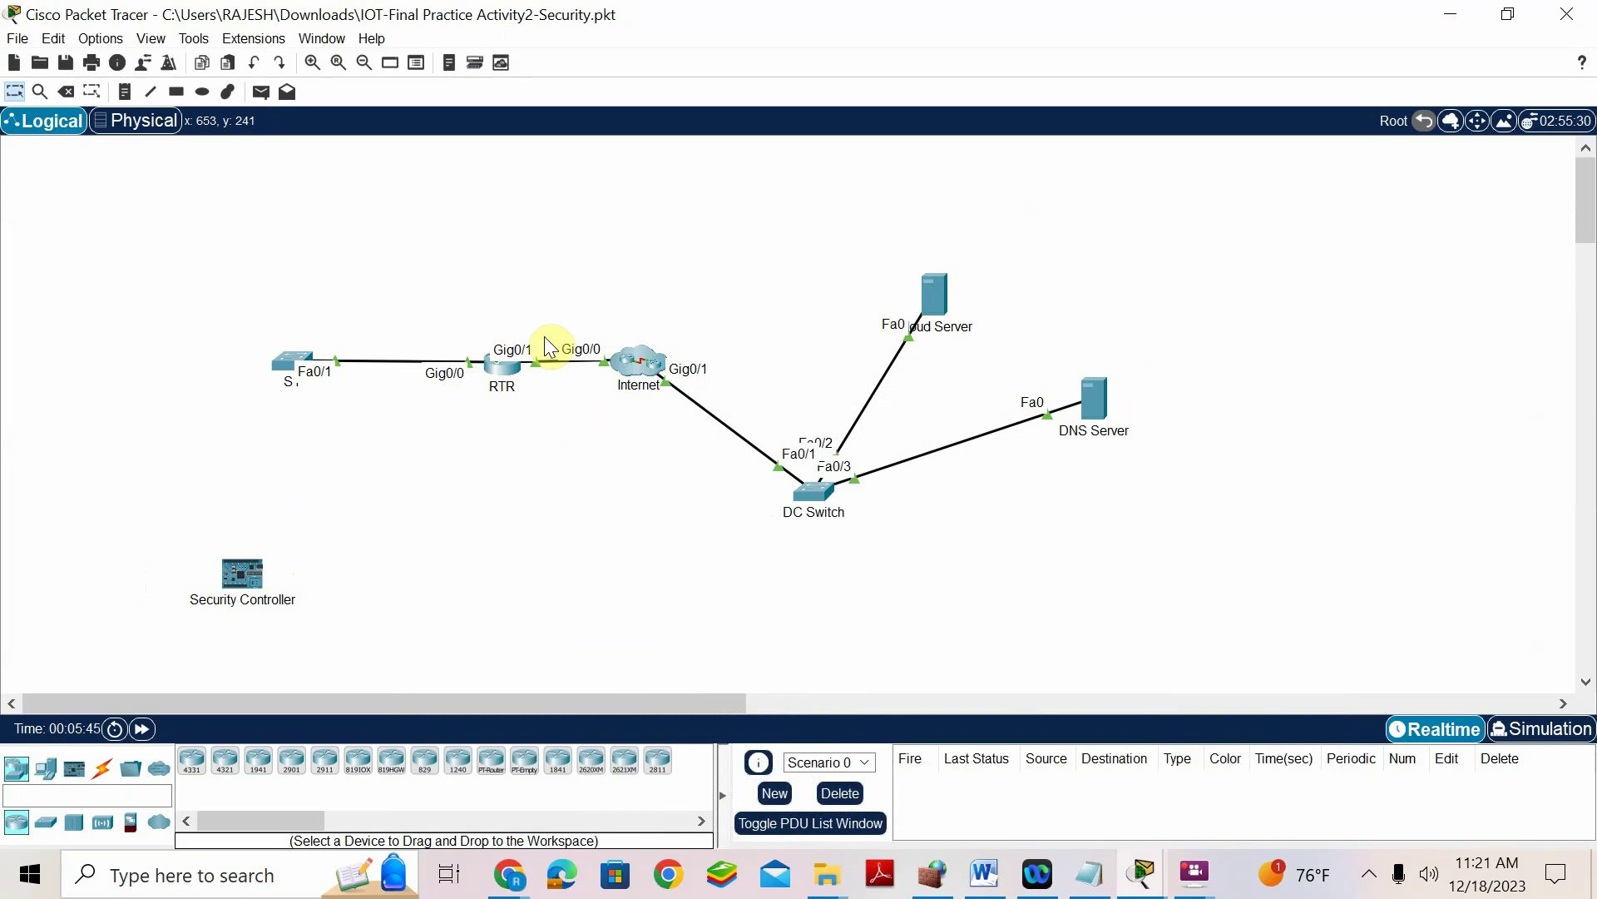
{"action": "left_click", "coordinate": [984, 873]}
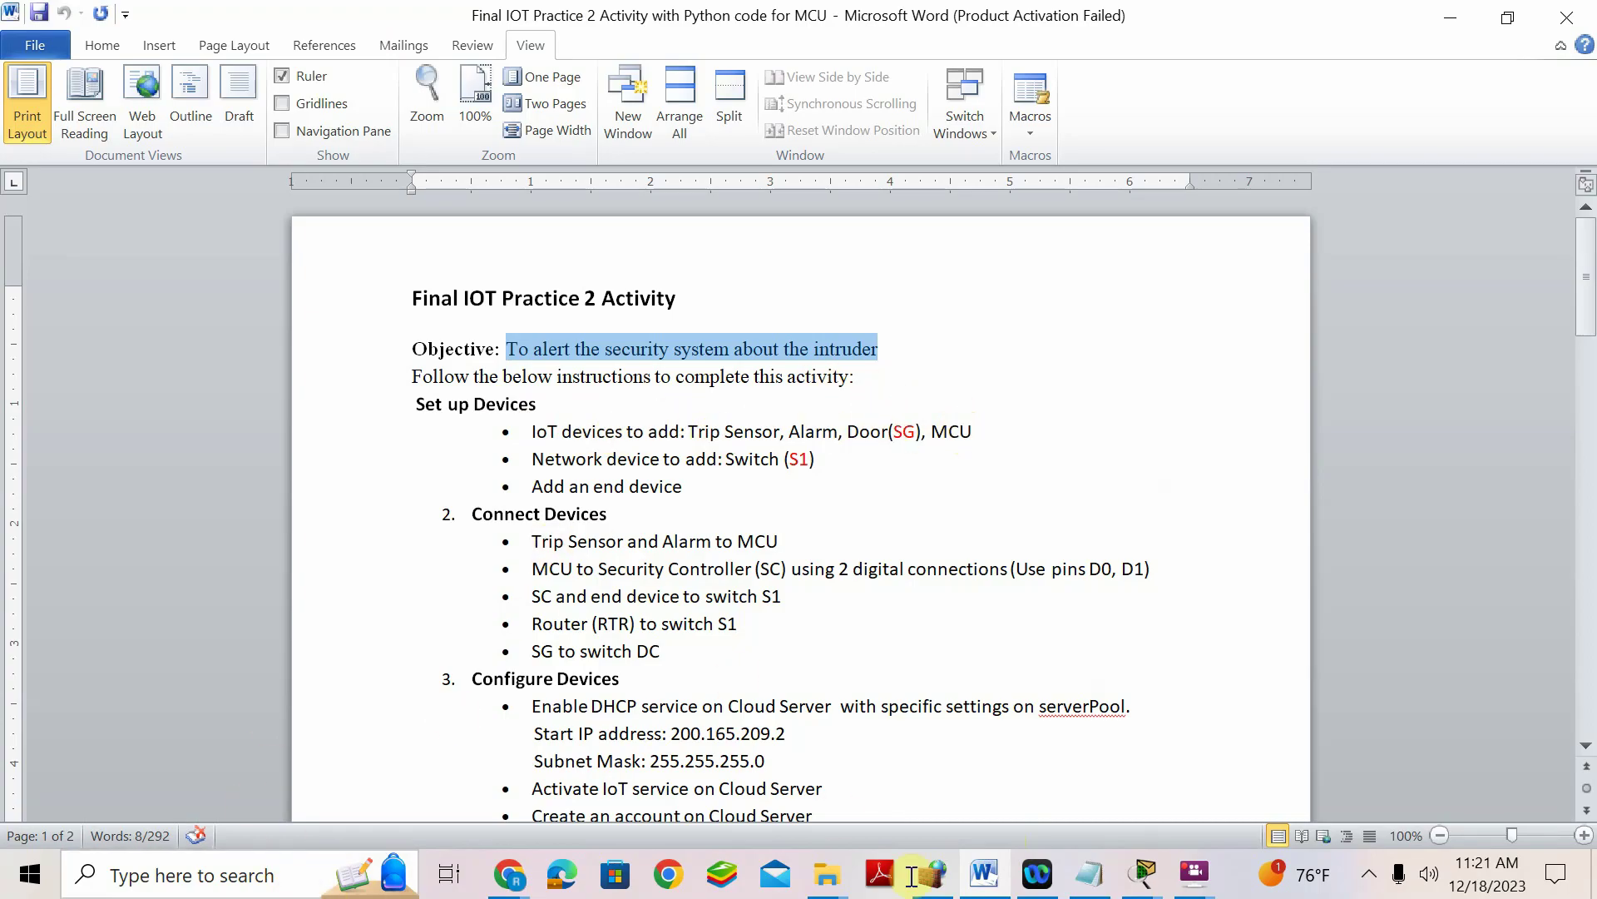
Step: Place a Trip Wire sensor beside the Security Controller in Packet Tracer
{"action": "mouse_move", "coordinate": [1134, 865]}
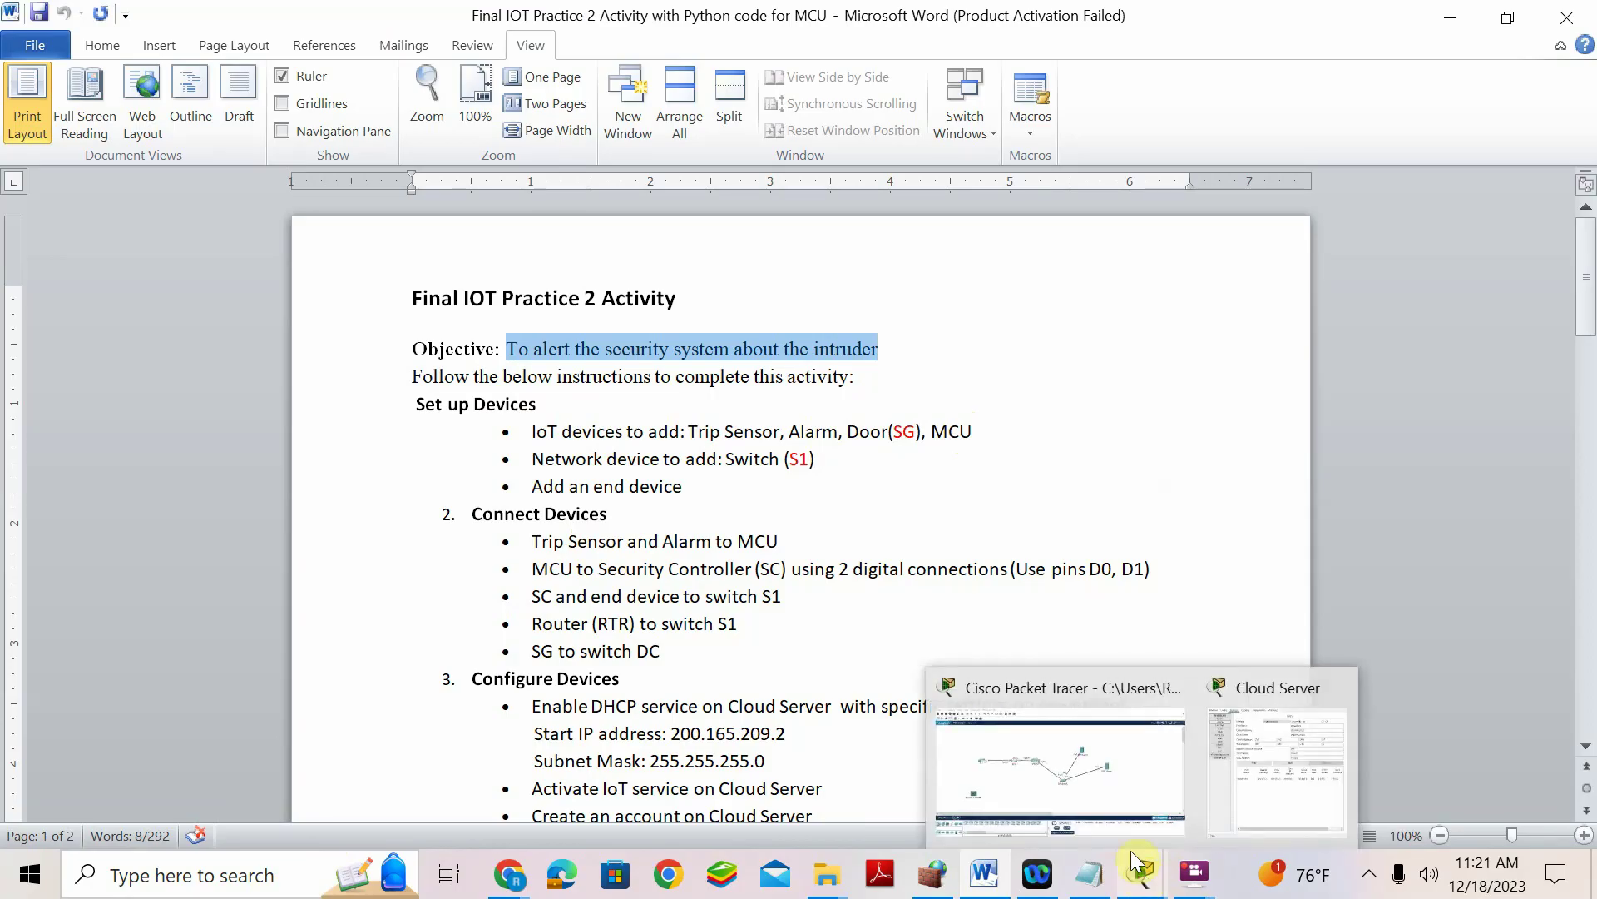
{"action": "left_click", "coordinate": [1077, 698]}
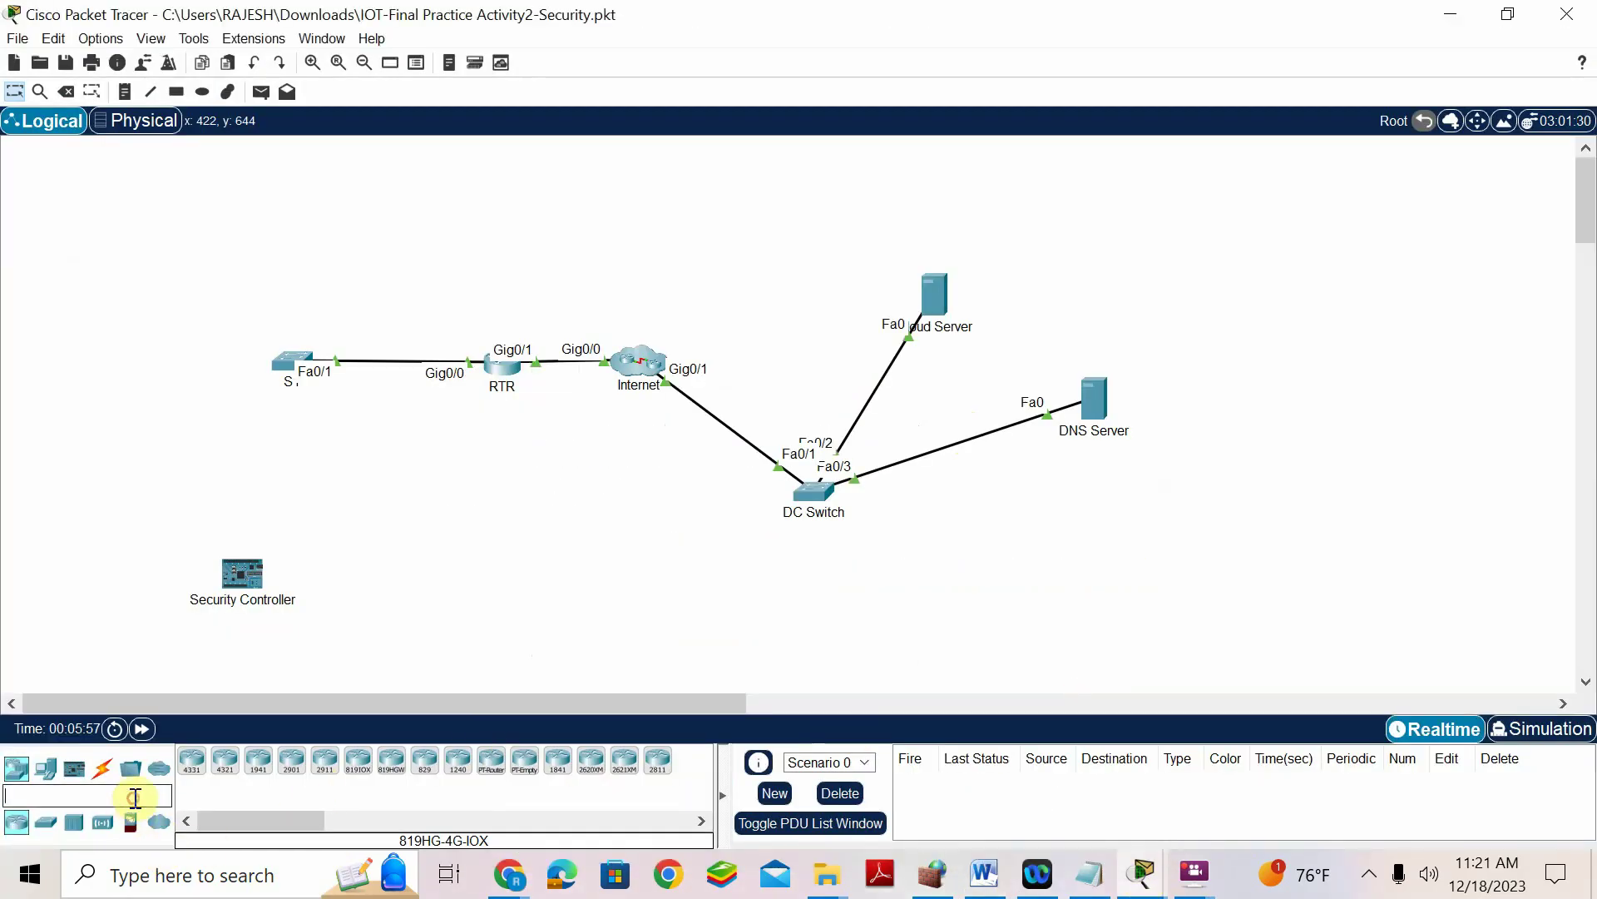
{"action": "type", "text": "trip"}
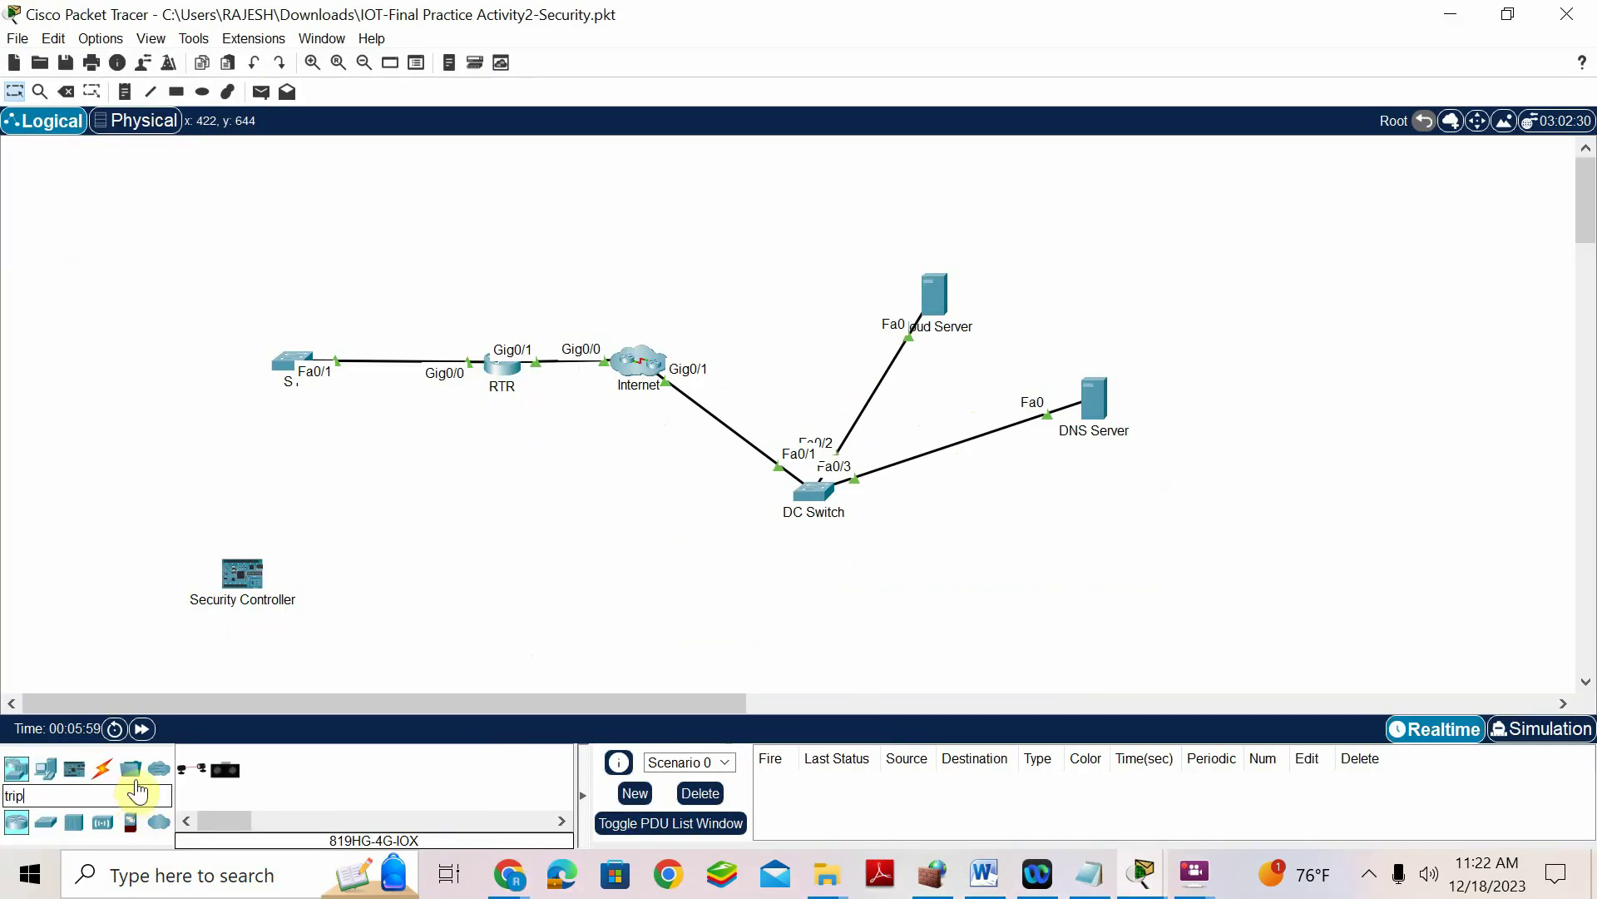
{"action": "left_click_drag", "start_coordinate": [229, 778], "coordinate": [393, 561]}
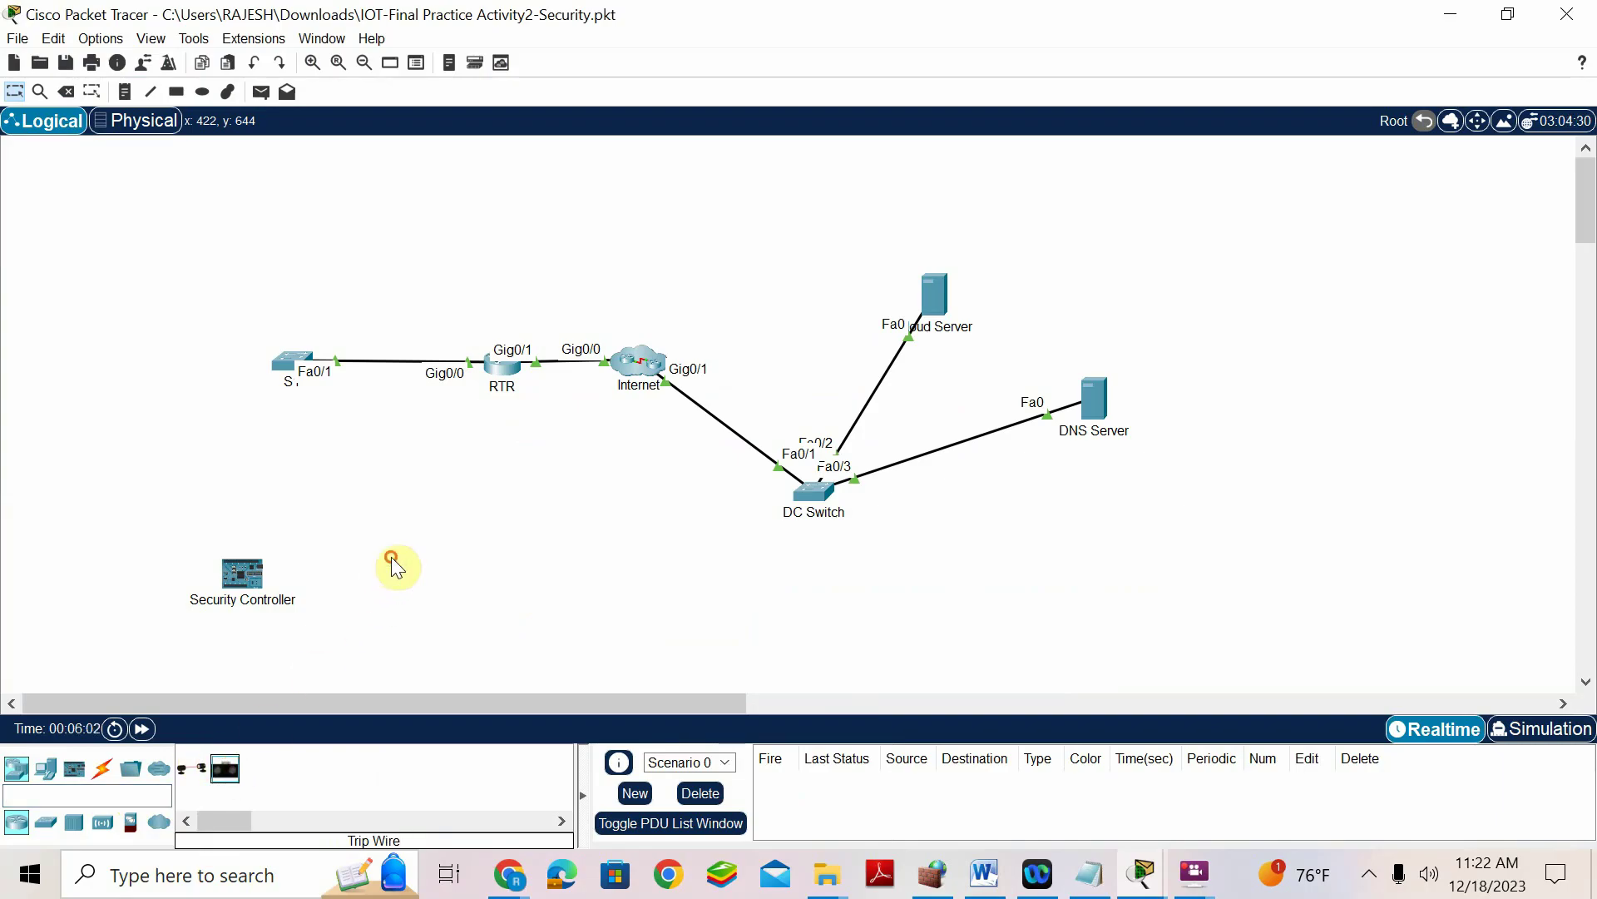
Step: Rename the sensor to Trip and check its details window
{"action": "left_click", "coordinate": [387, 581]}
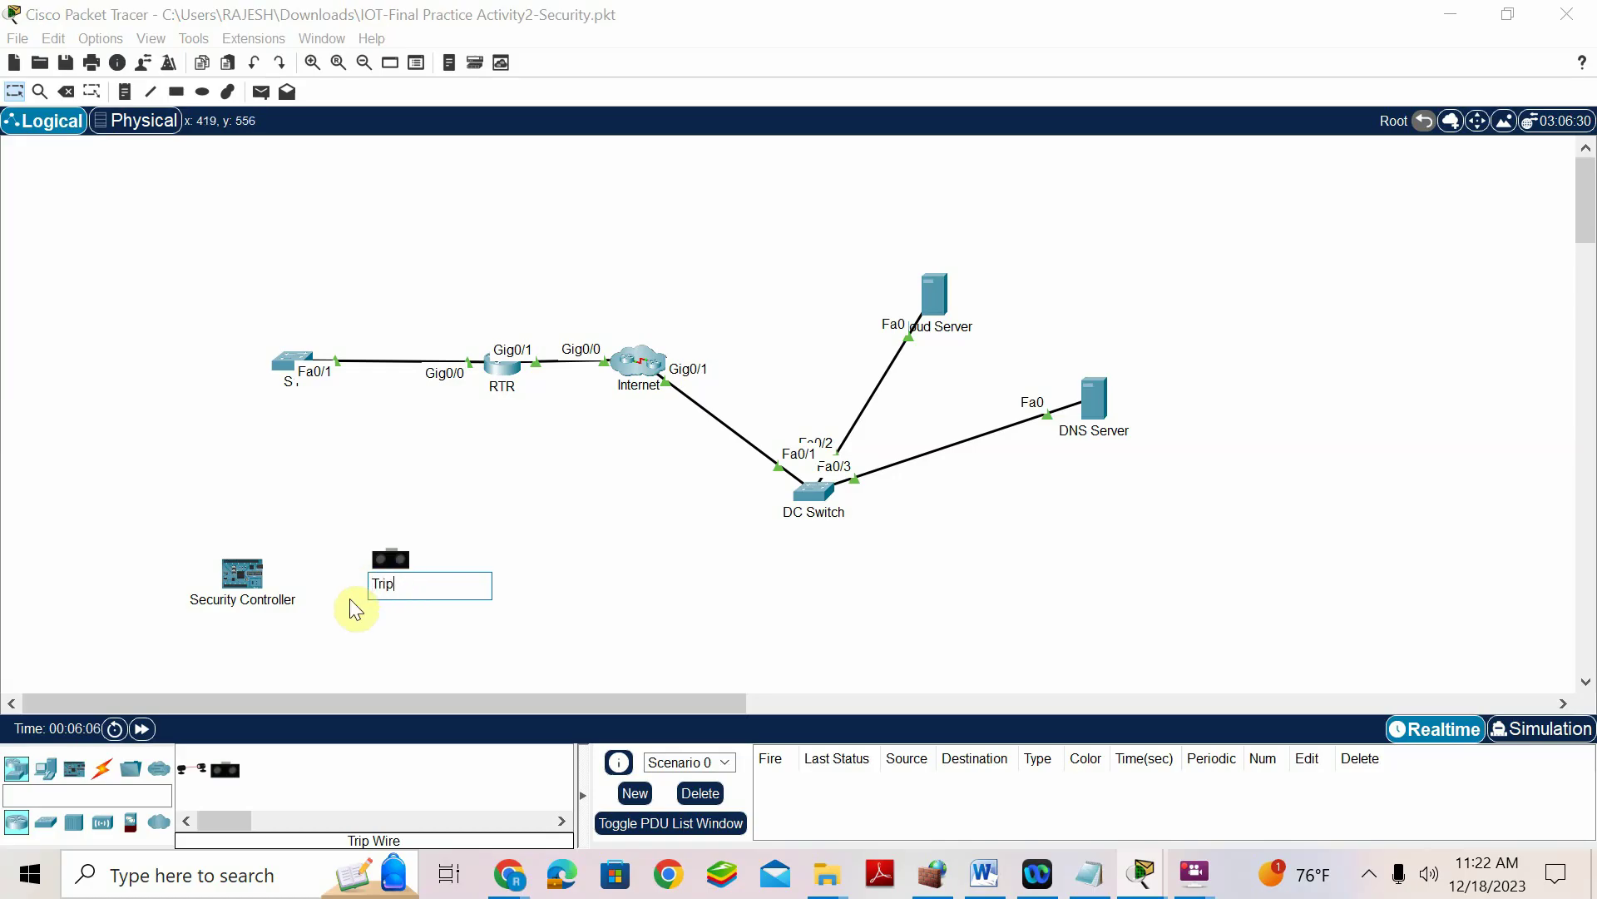
{"action": "type", "text": "Trip"}
{"action": "left_click", "coordinate": [470, 657]}
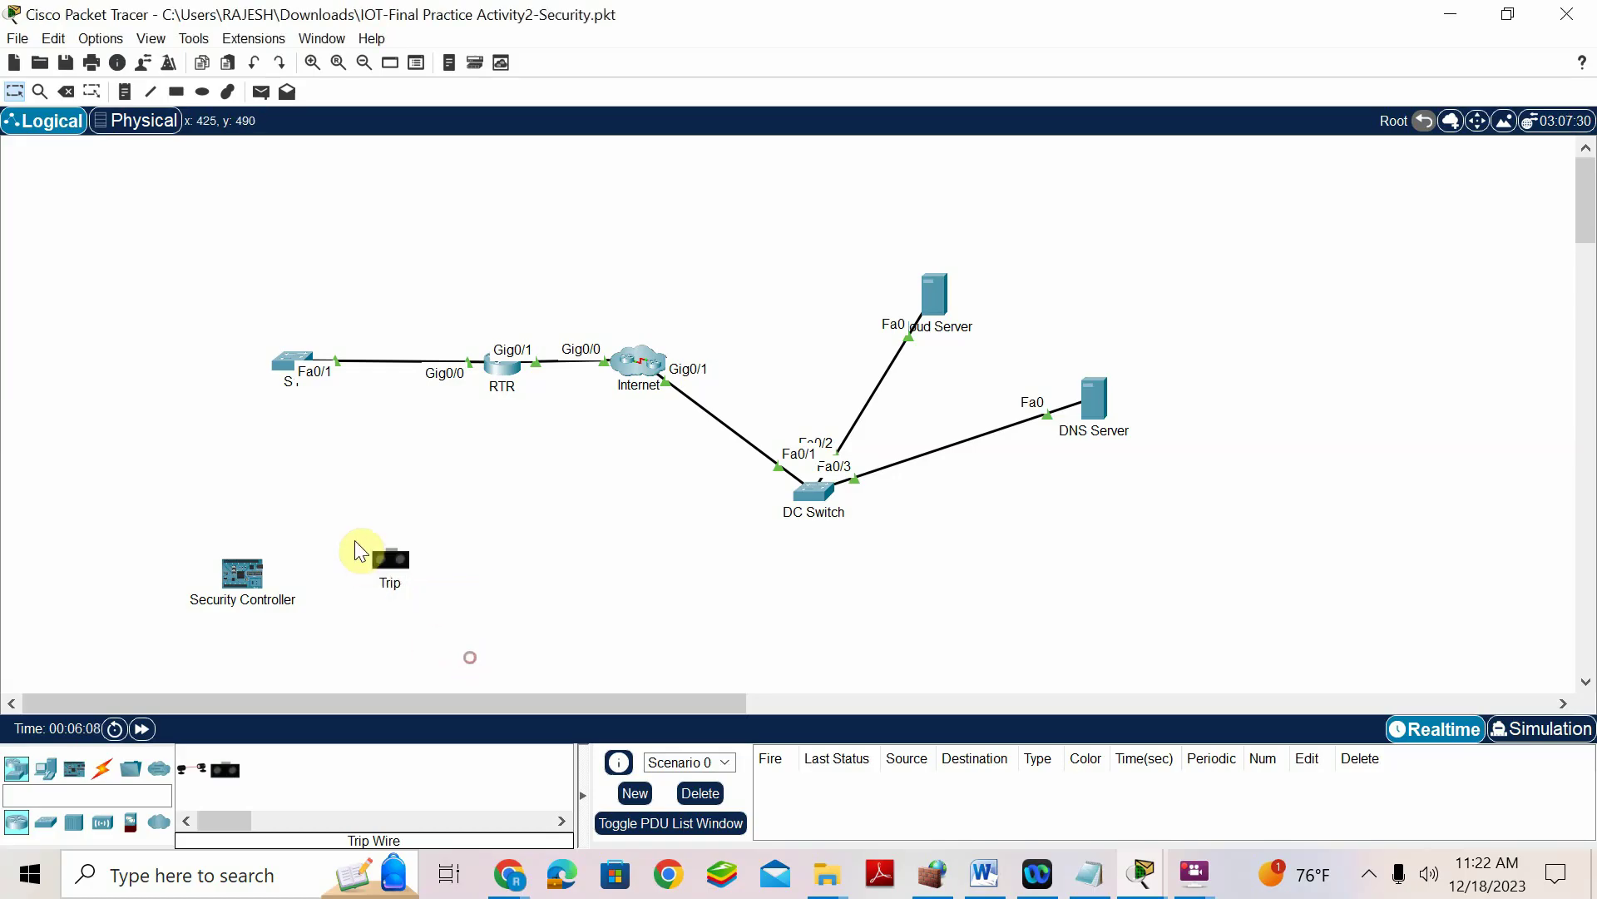
{"action": "left_click", "coordinate": [386, 563]}
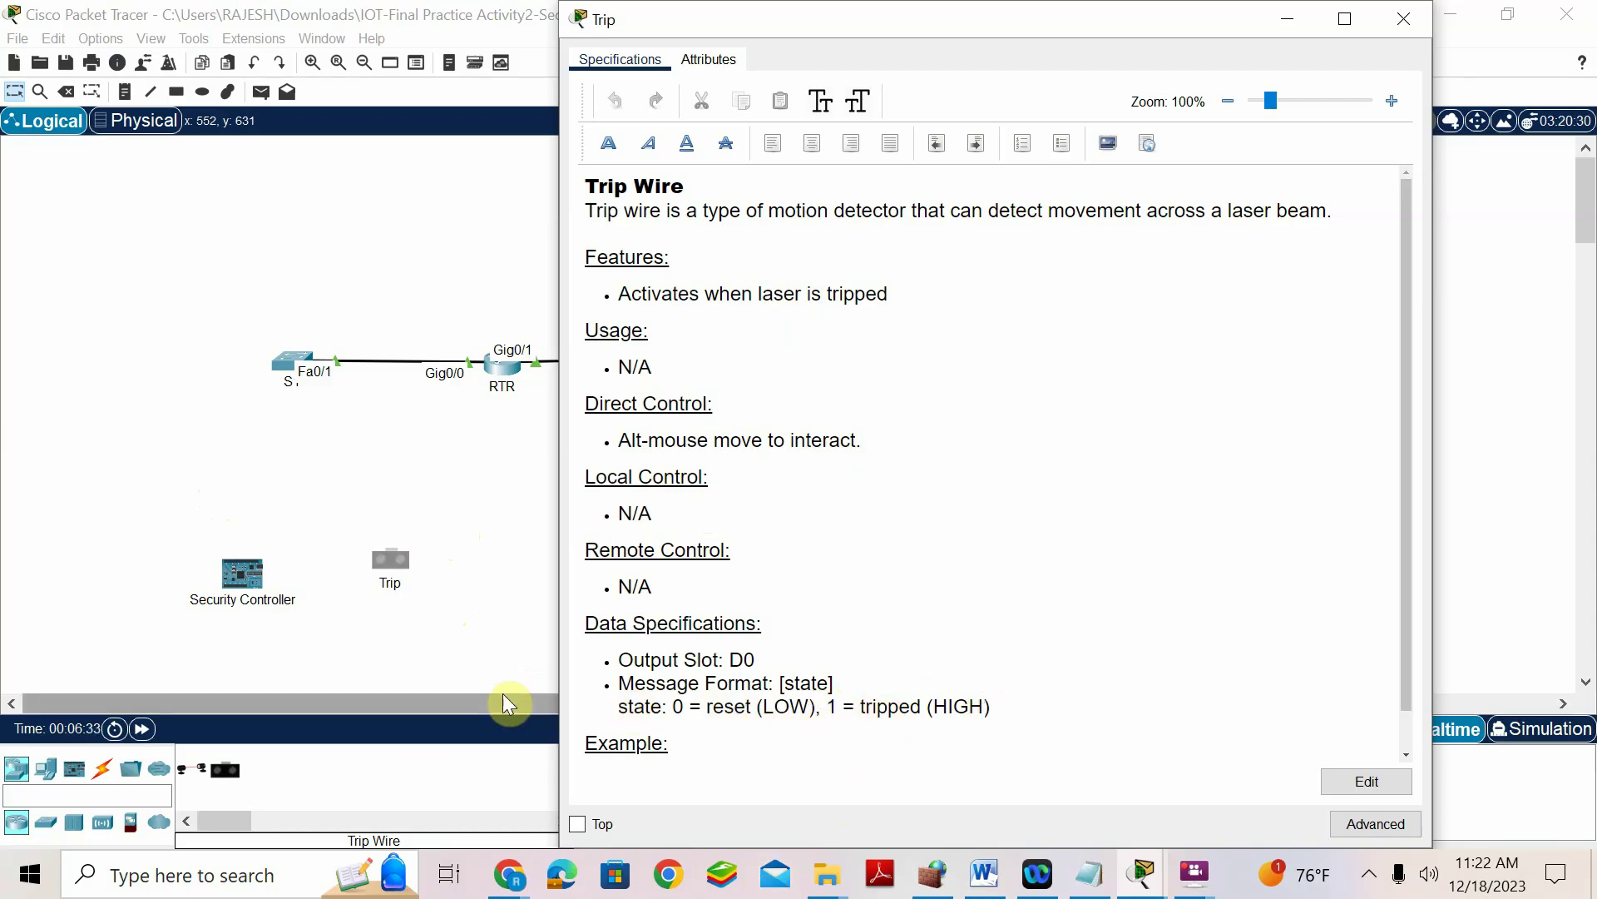
{"action": "left_click", "coordinate": [399, 646]}
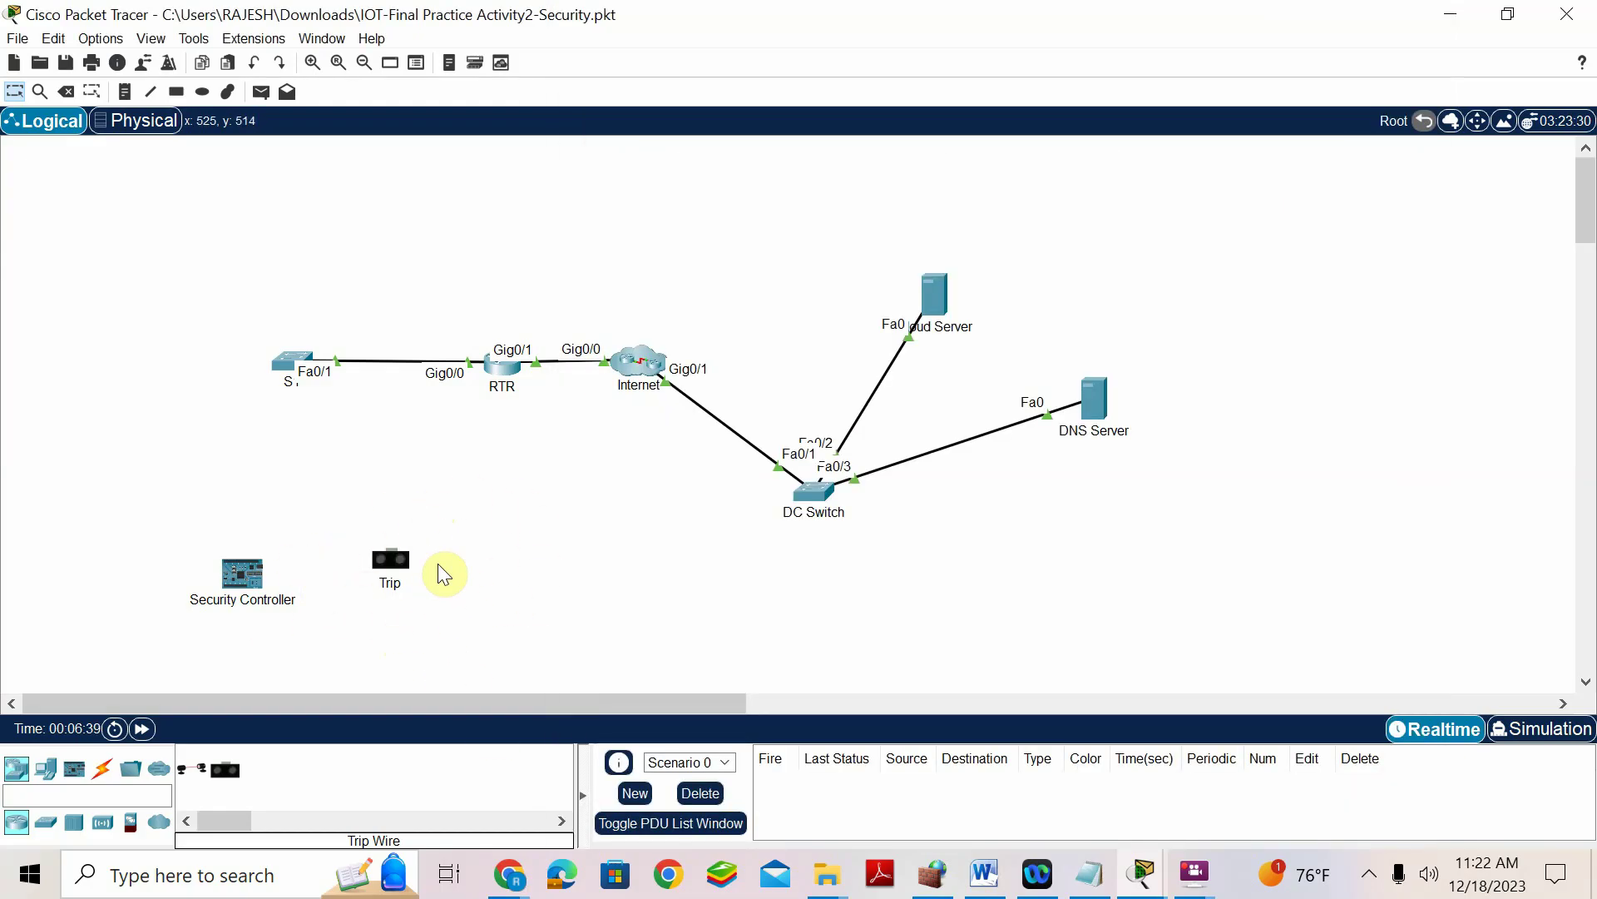
Step: Add an Alarm device right of the Trip sensor and name it Alarm
{"action": "left_click", "coordinate": [90, 794]}
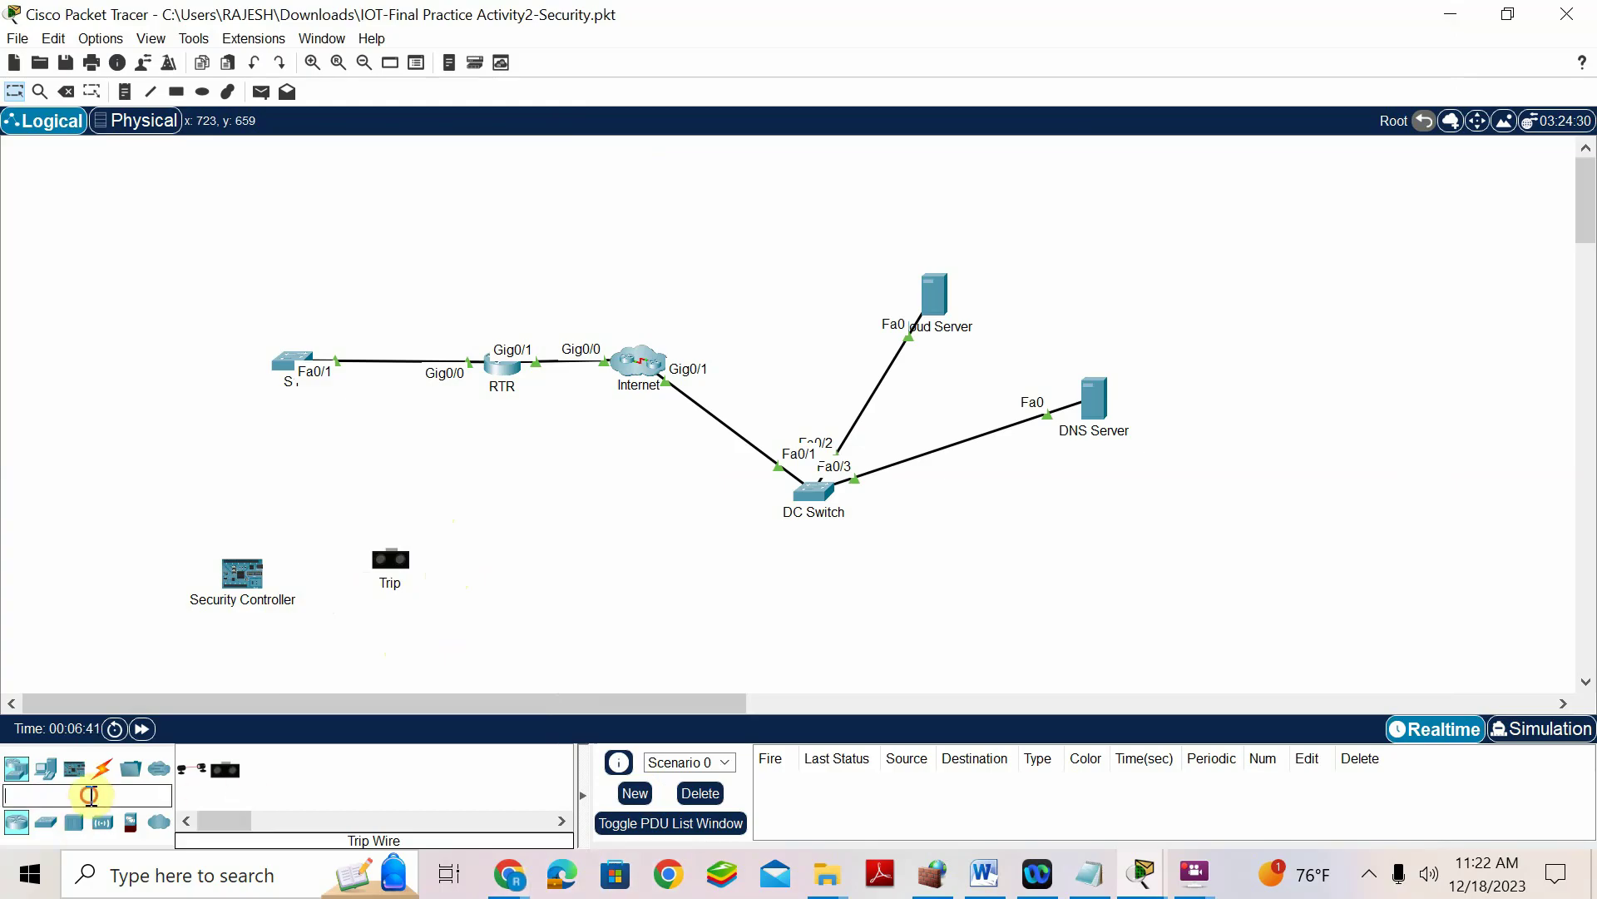
{"action": "type", "text": "alarm"}
{"action": "left_click", "coordinate": [192, 769]}
{"action": "left_click", "coordinate": [481, 592]}
{"action": "left_click_drag", "start_coordinate": [481, 594], "coordinate": [539, 563]}
{"action": "left_click", "coordinate": [541, 593]}
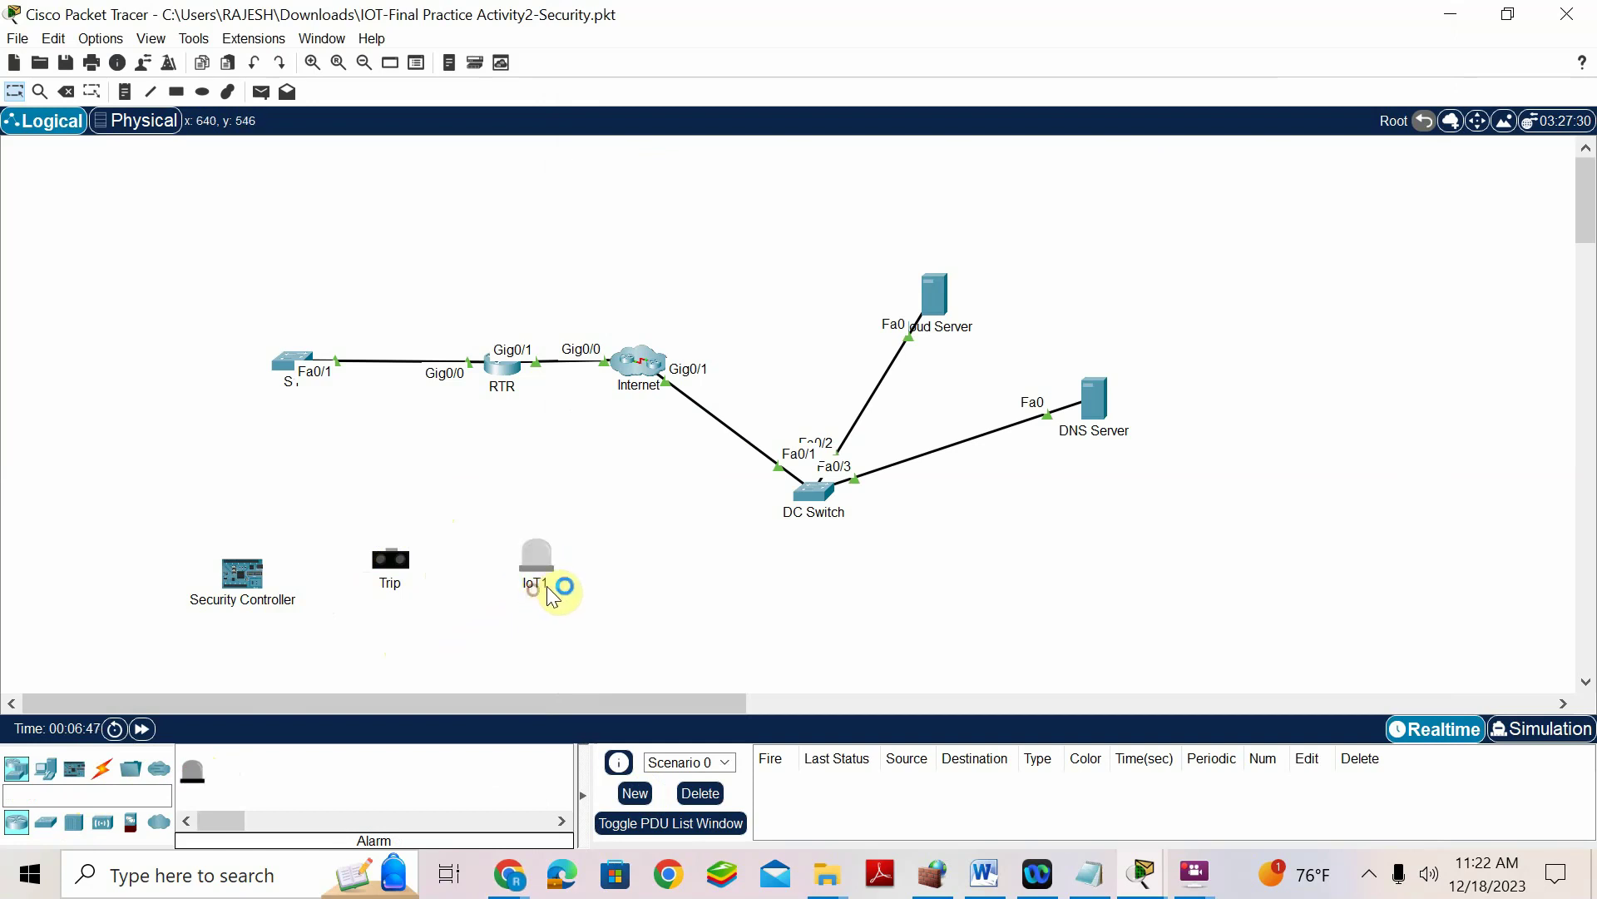
{"action": "left_click", "coordinate": [533, 589]}
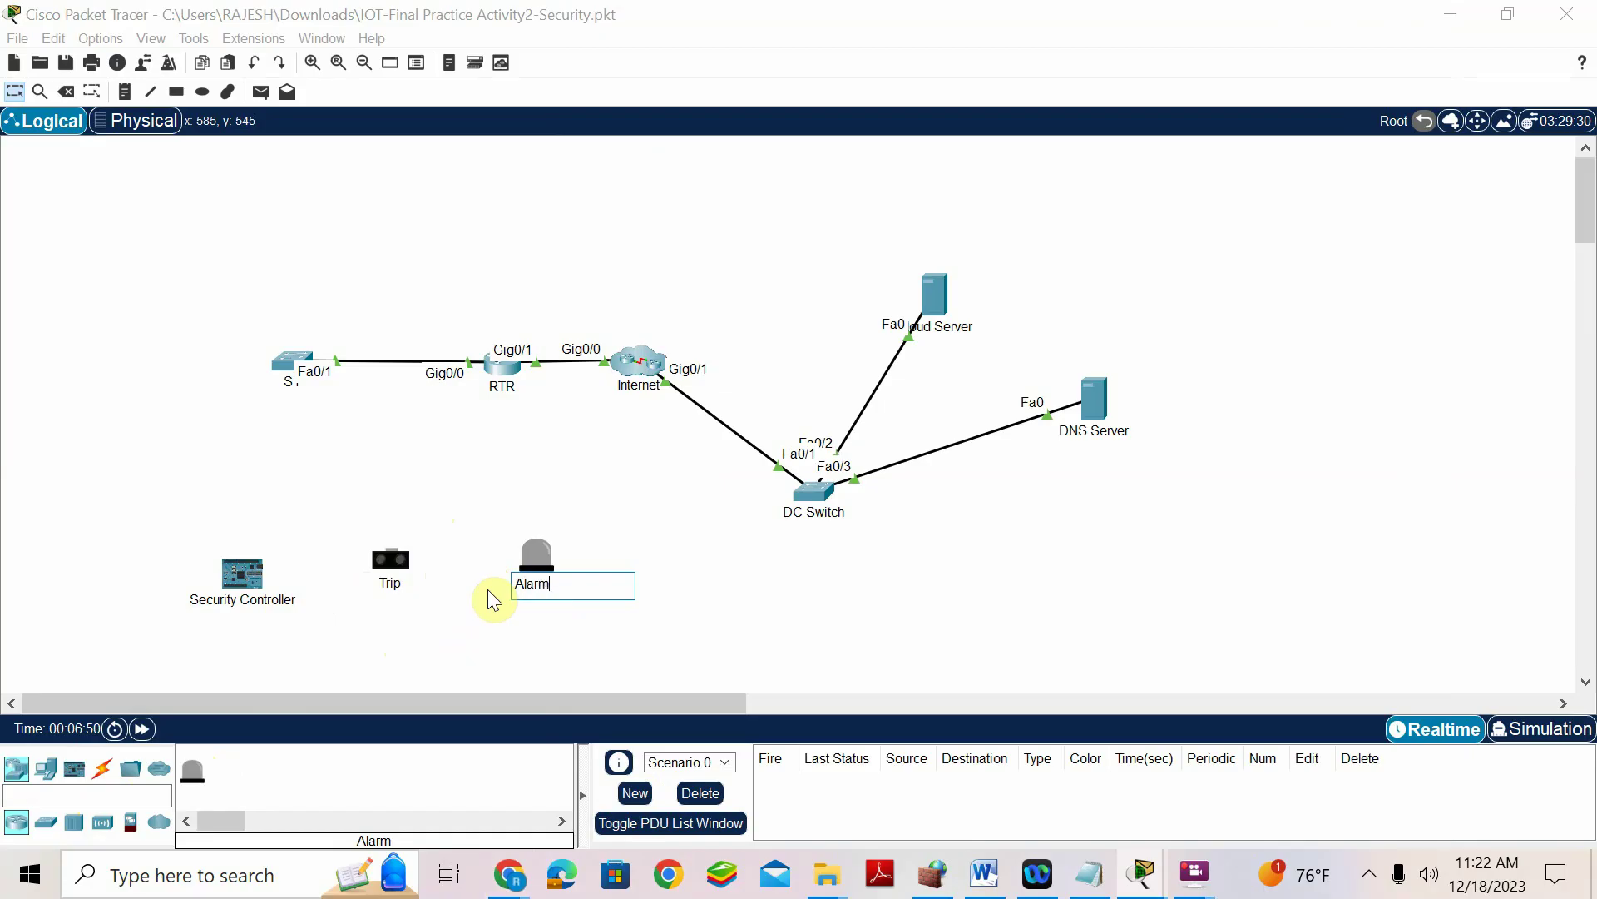
{"action": "left_click", "coordinate": [696, 609]}
Step: Add a PC from End Devices above the Security Controller and name it PC1
{"action": "left_click", "coordinate": [45, 797]}
{"action": "left_click", "coordinate": [46, 768]}
{"action": "left_click_drag", "start_coordinate": [192, 770], "coordinate": [152, 491]}
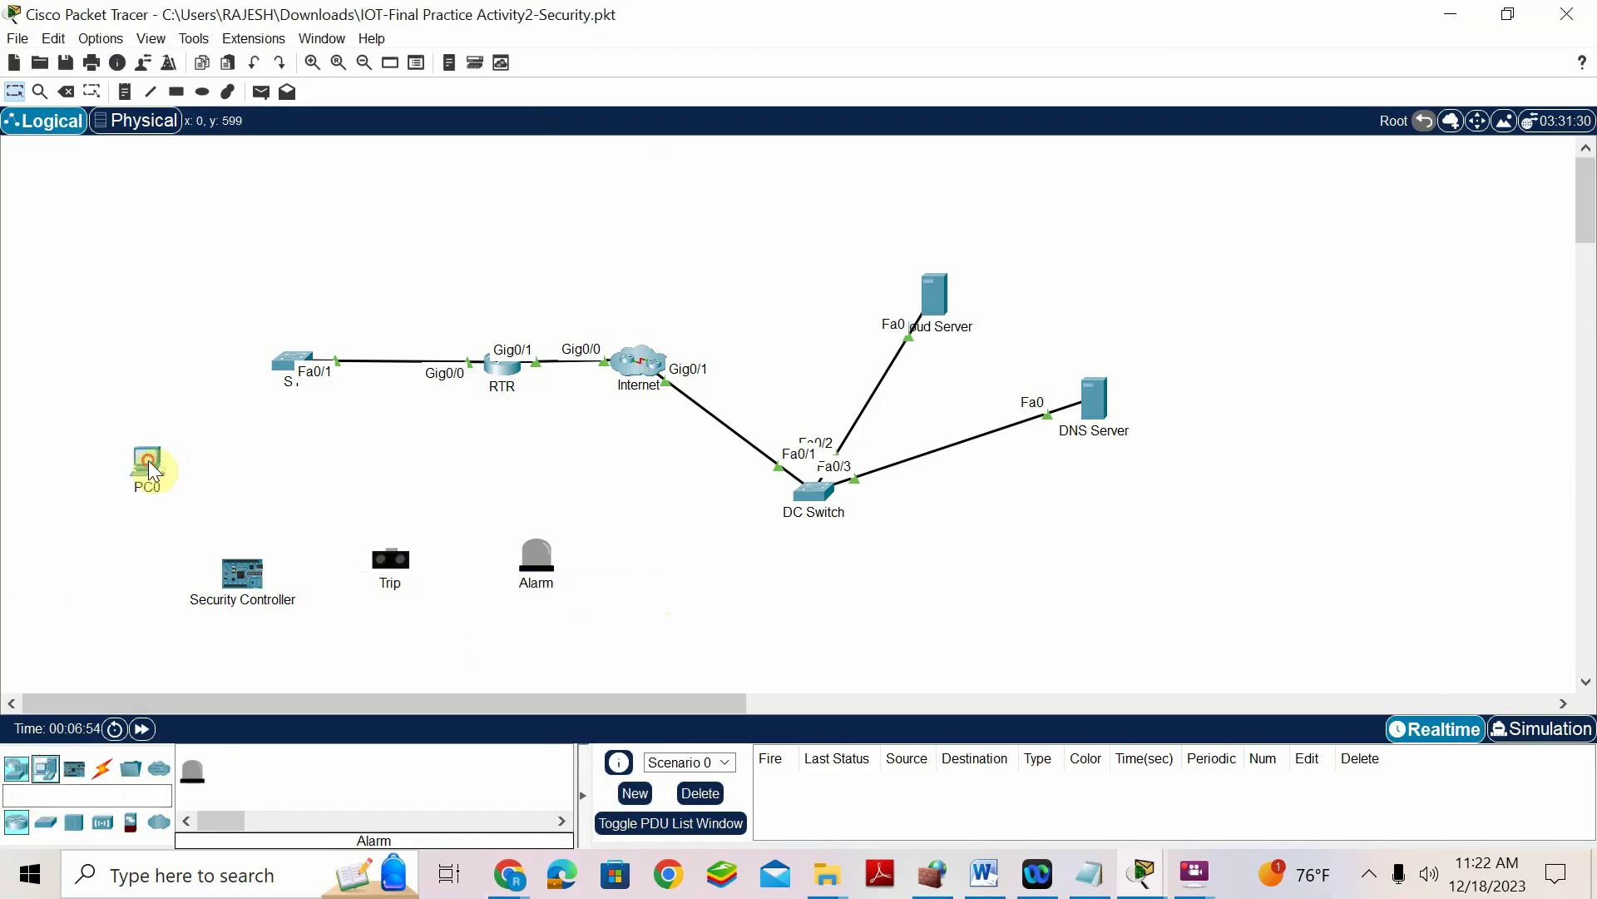
{"action": "left_click", "coordinate": [152, 491]}
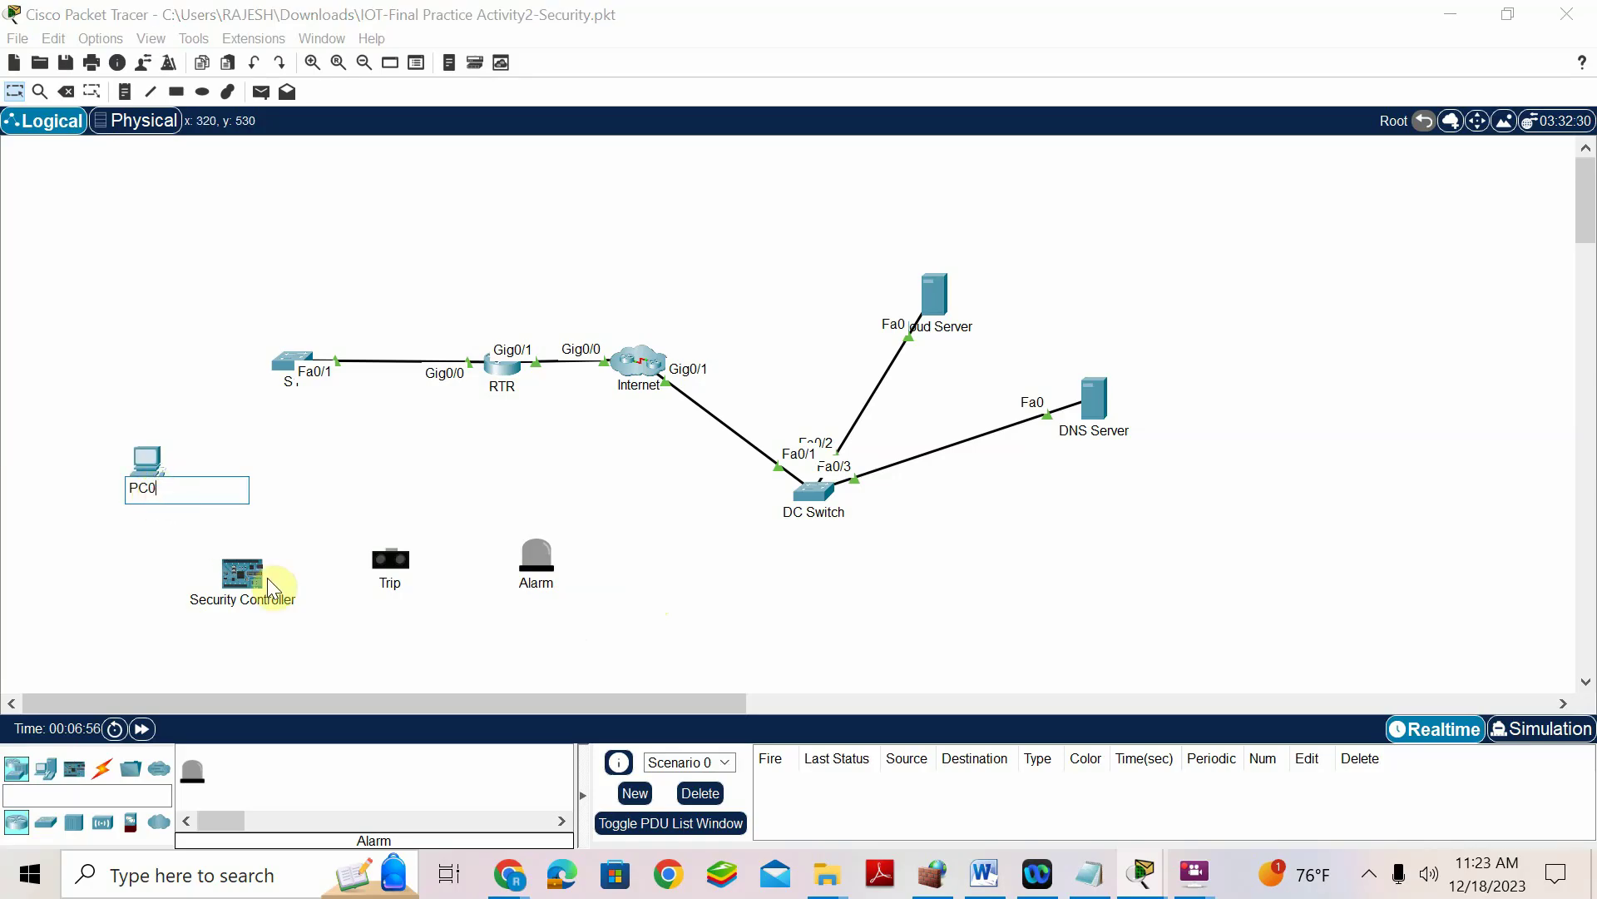
{"action": "type", "text": "1"}
{"action": "key", "text": "Return"}
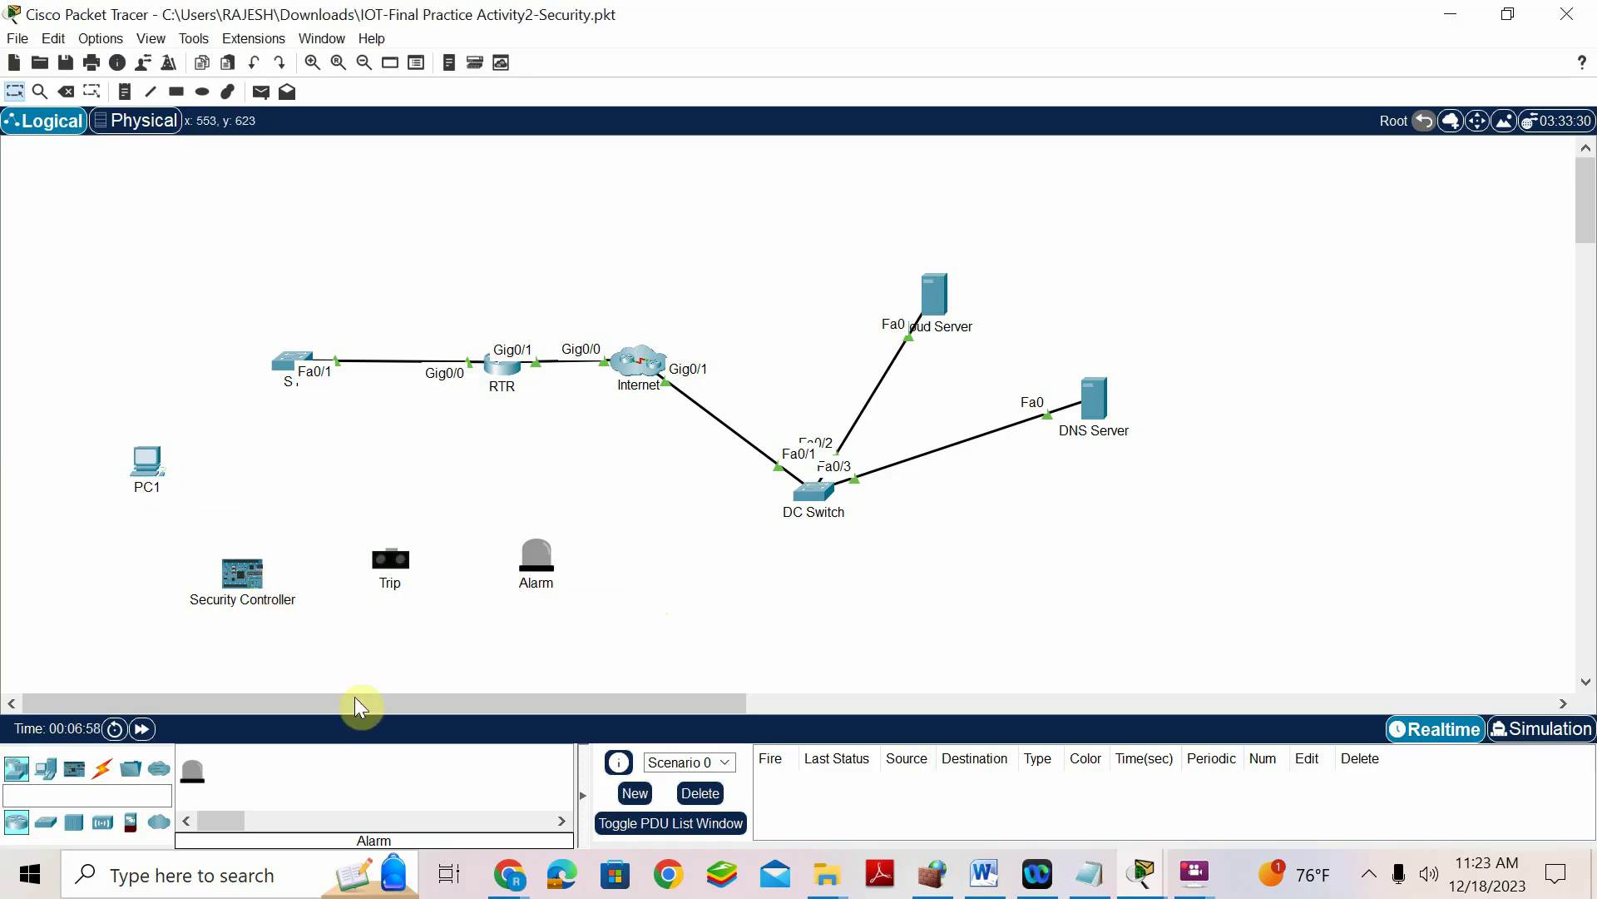
{"action": "left_click", "coordinate": [983, 876]}
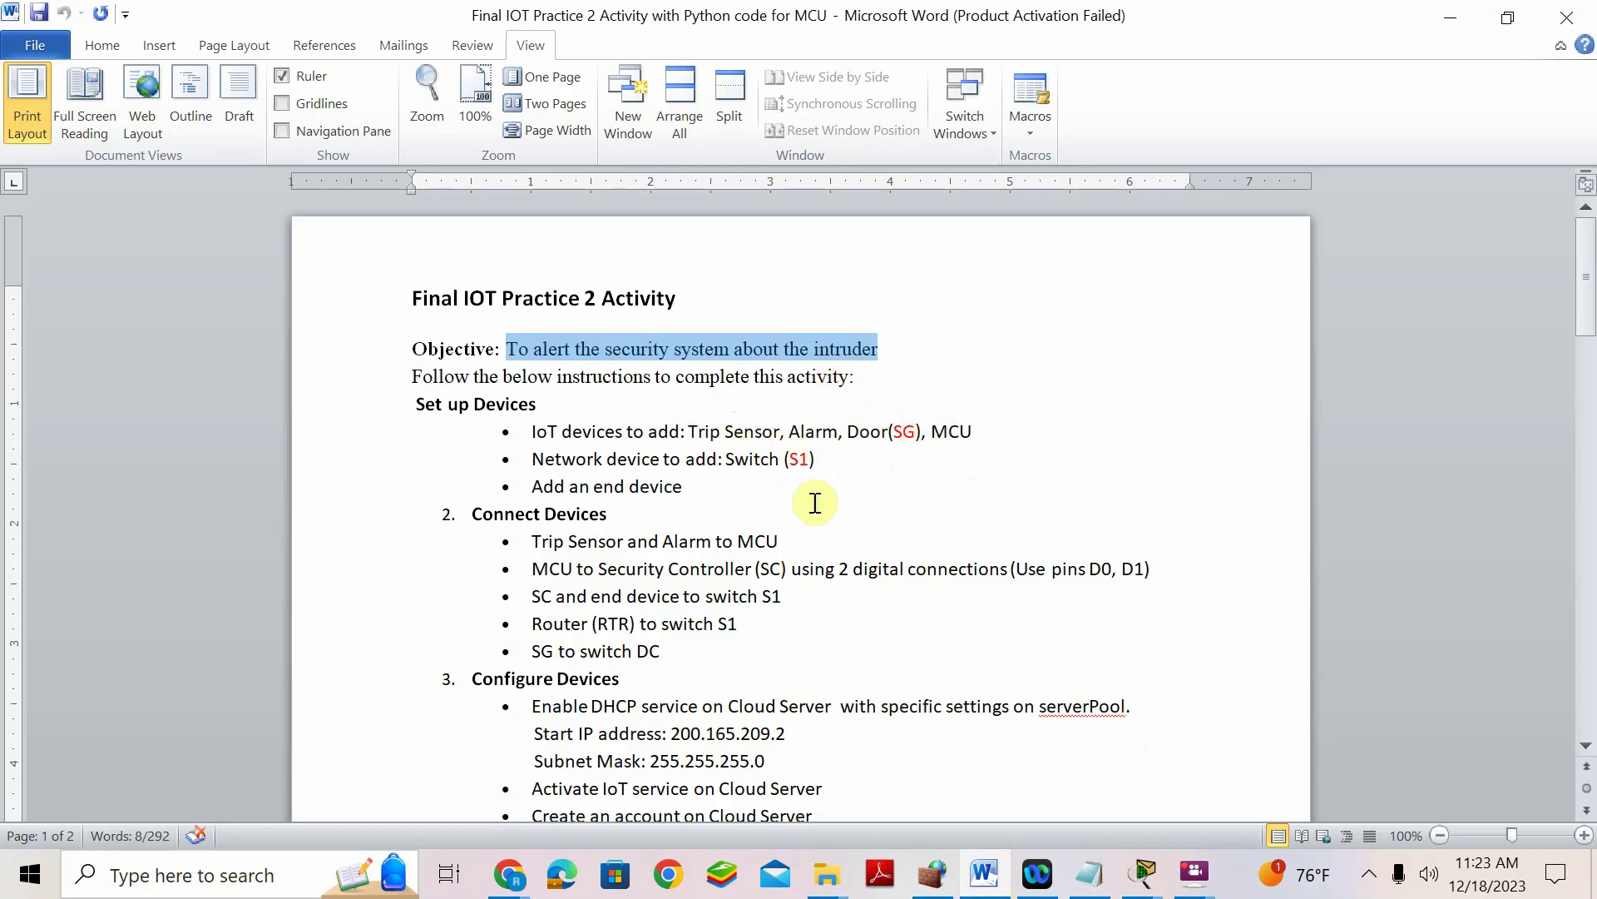
Step: Add a Door device to the right of the Alarm
{"action": "mouse_move", "coordinate": [1145, 872]}
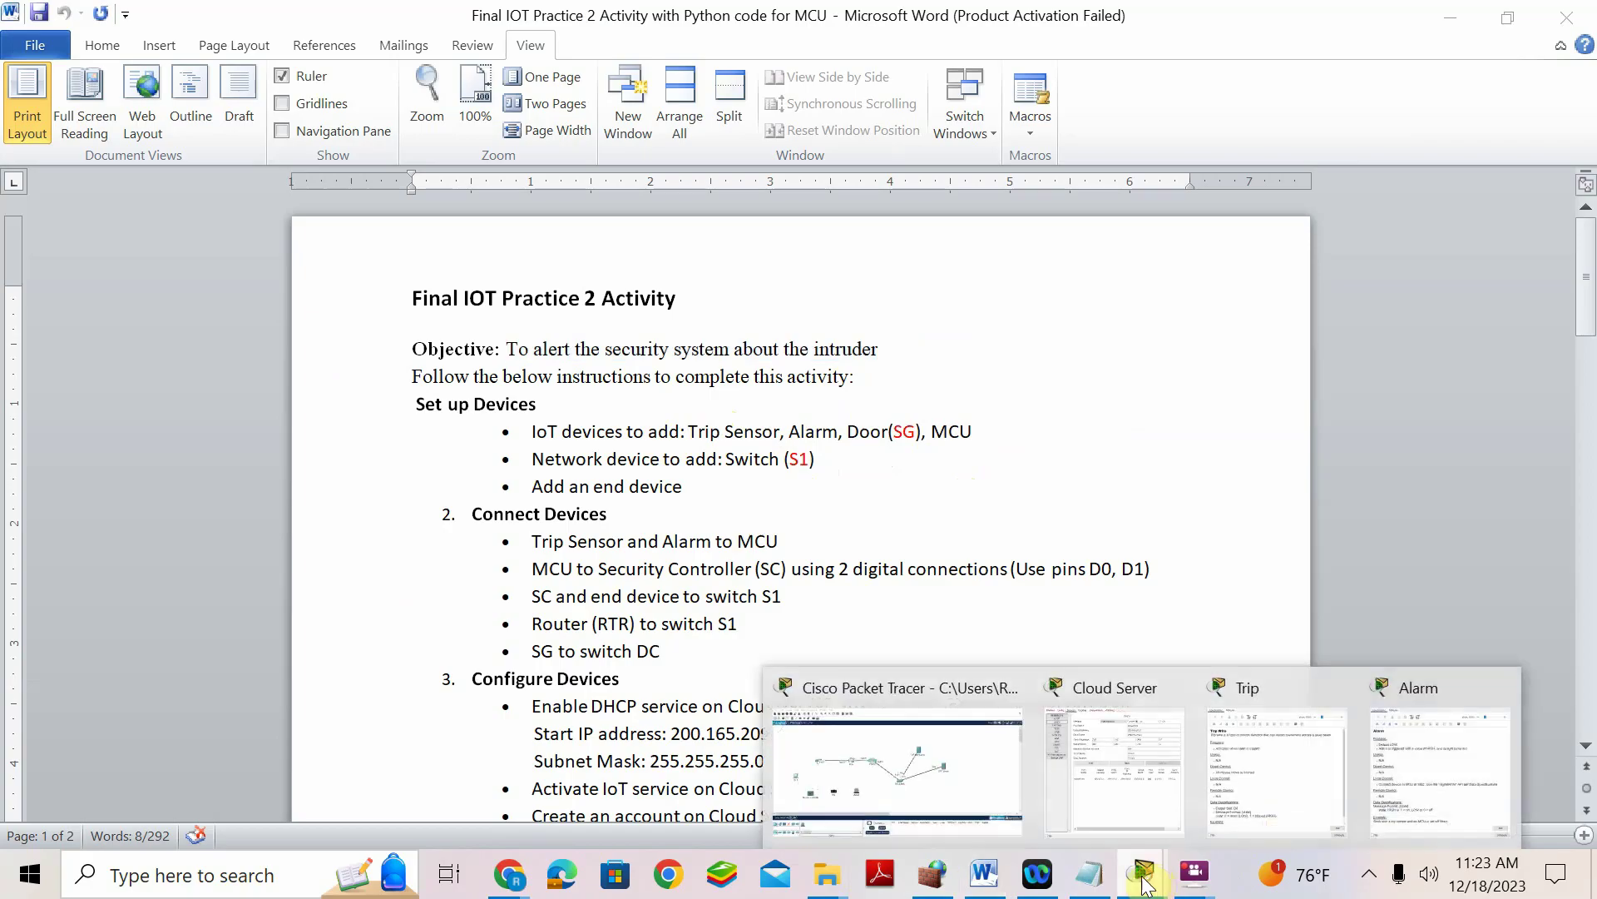
{"action": "left_click", "coordinate": [938, 691]}
{"action": "left_click", "coordinate": [97, 796]}
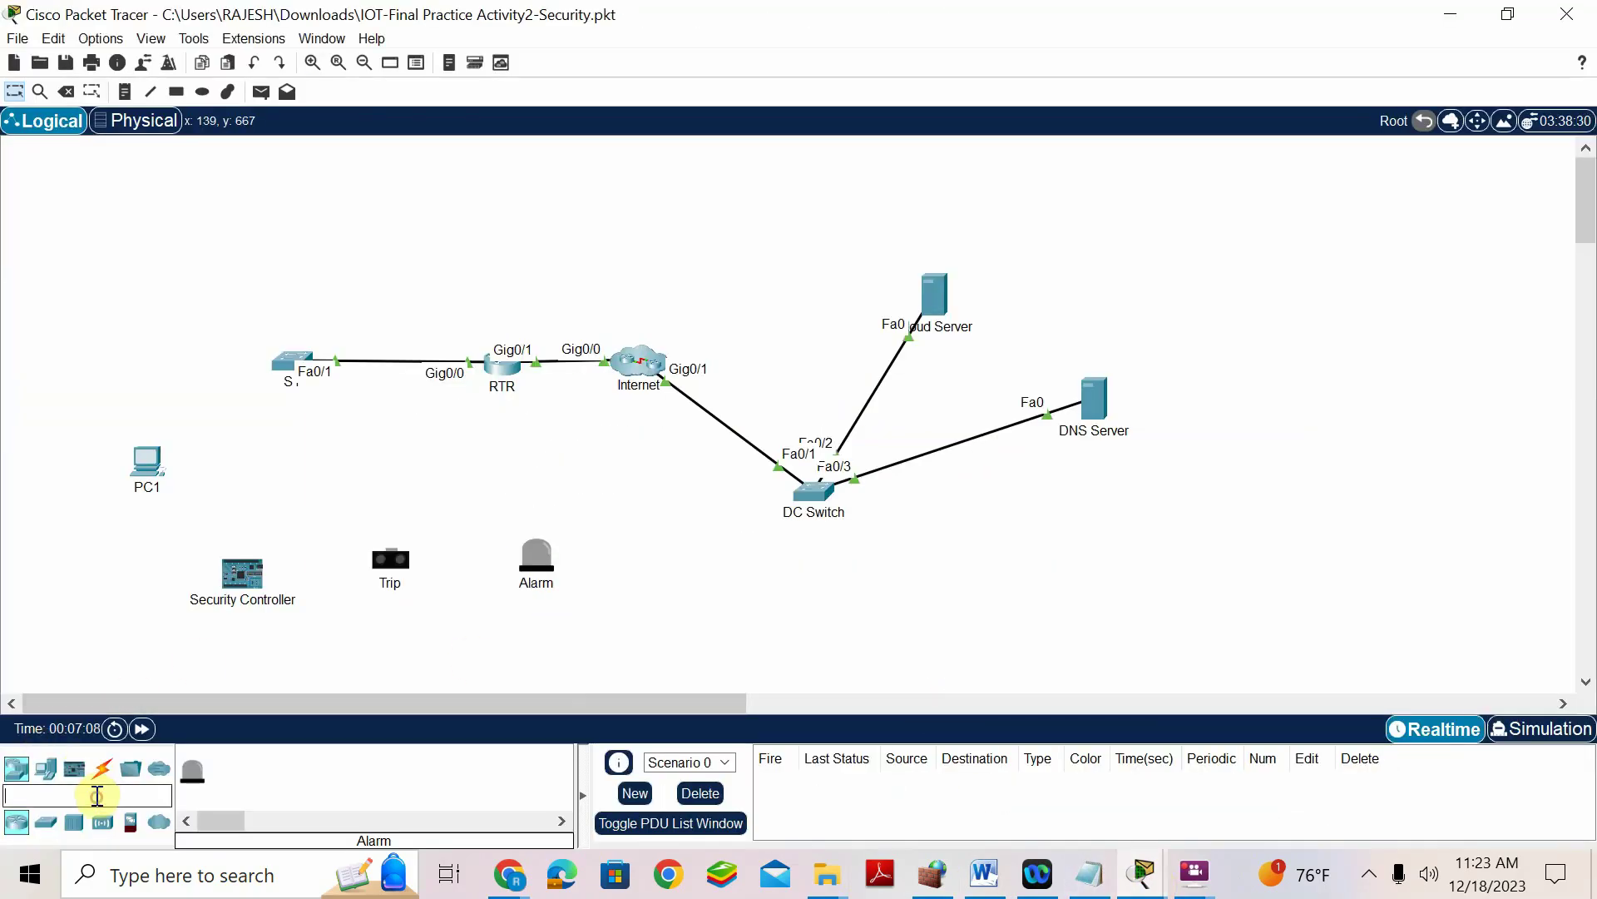
{"action": "type", "text": "door"}
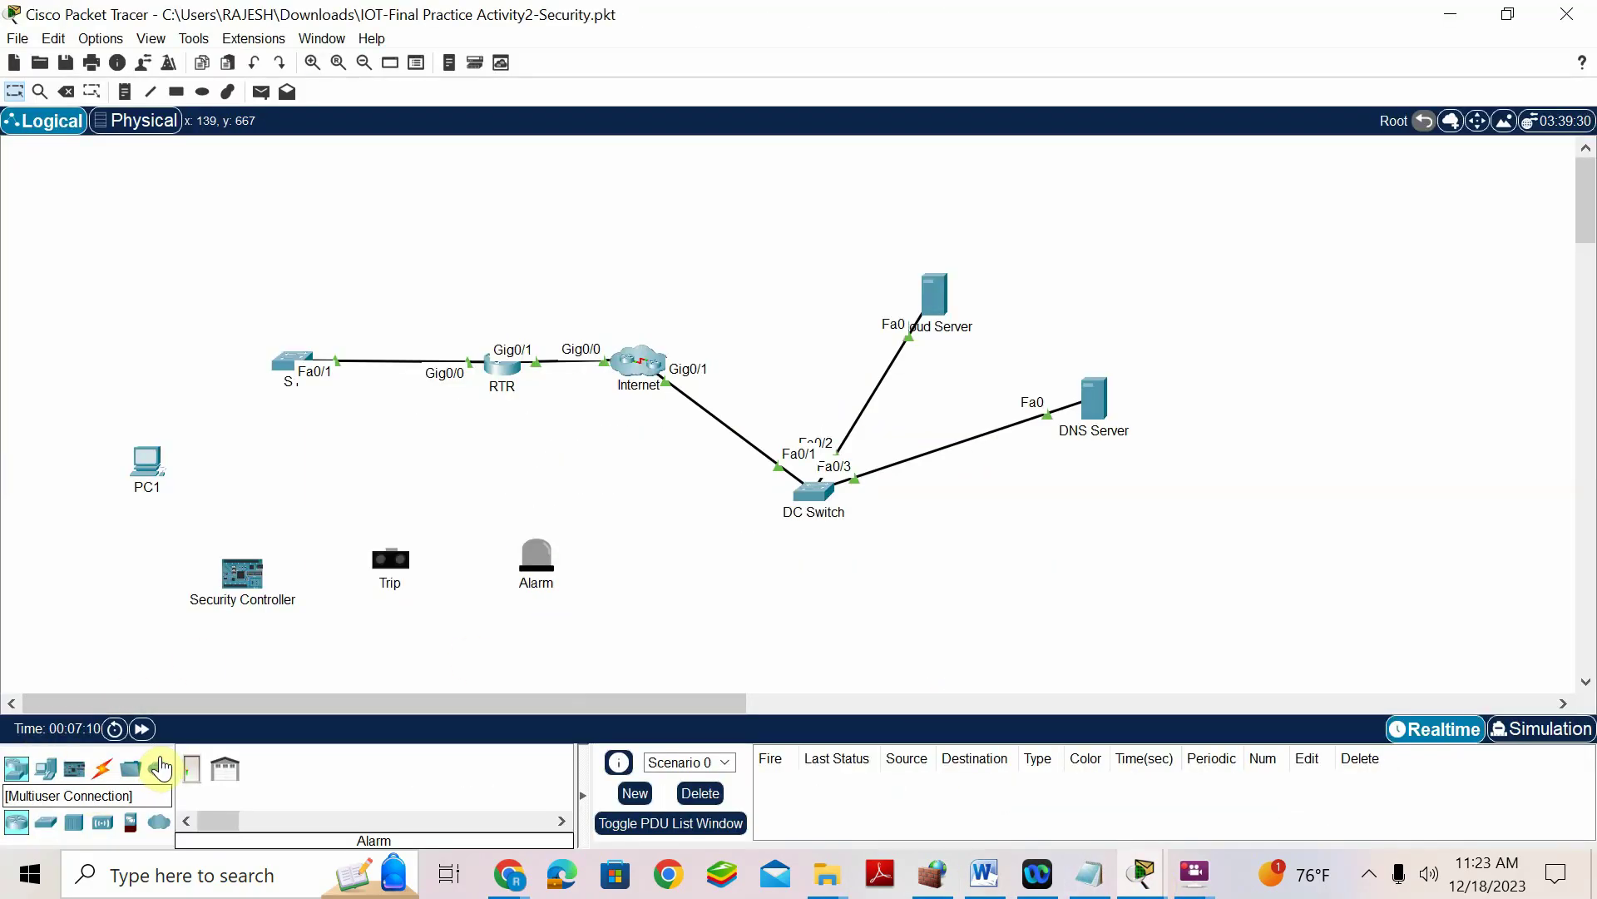
{"action": "left_click_drag", "start_coordinate": [190, 775], "coordinate": [727, 599]}
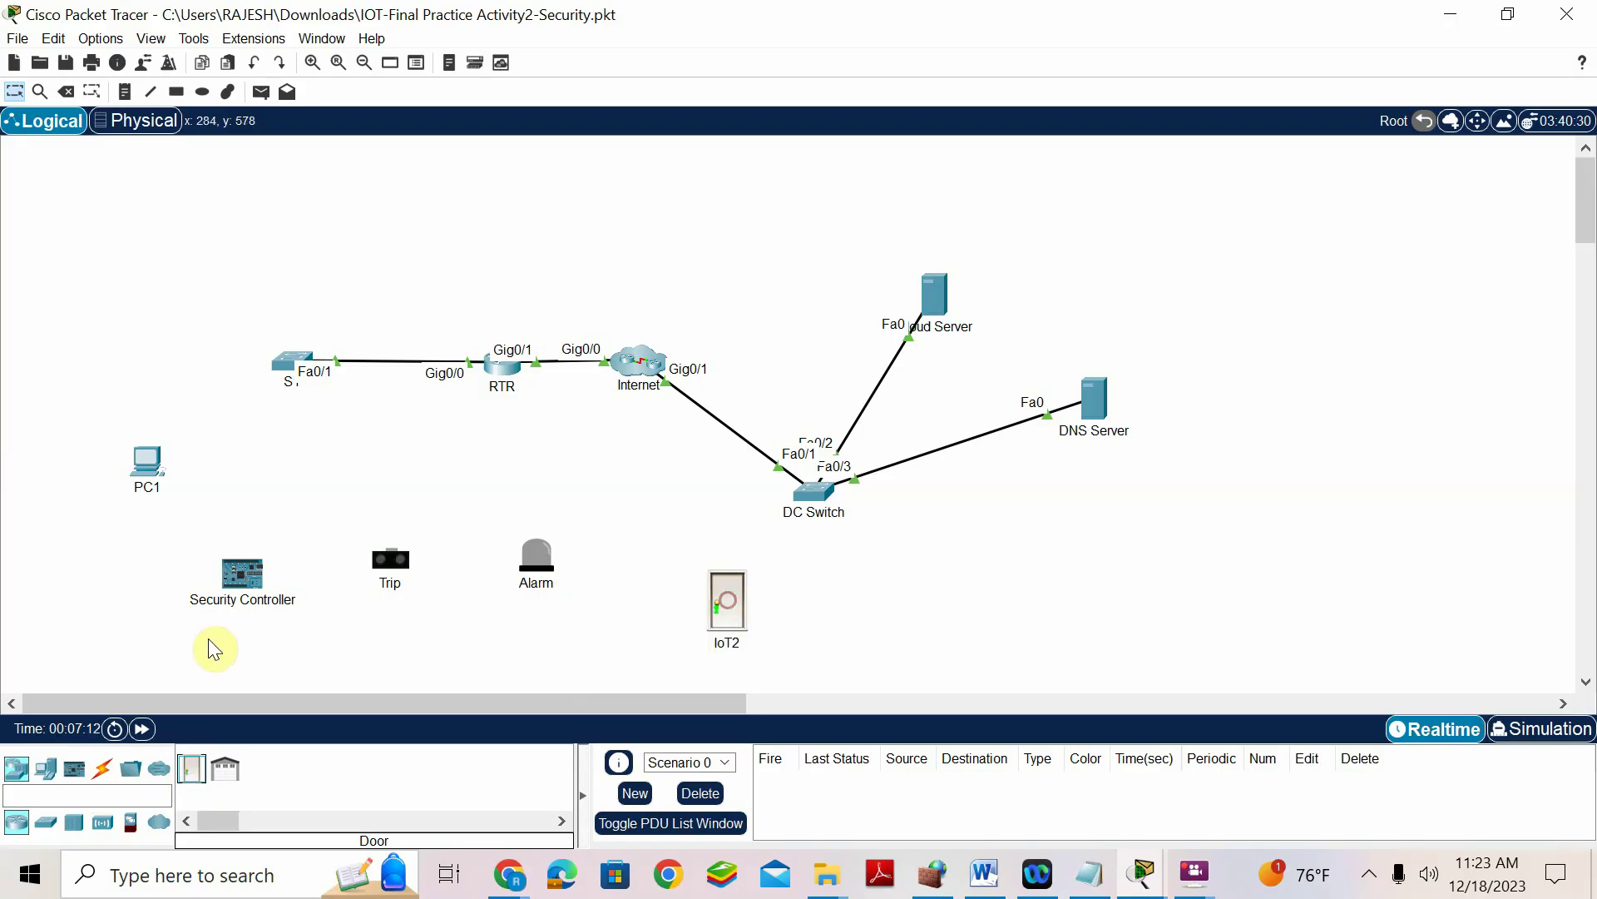
Step: Add an MCU board named MCU above Trip and Alarm, and select the Door's label
{"action": "left_click", "coordinate": [105, 796]}
{"action": "type", "text": "mc"}
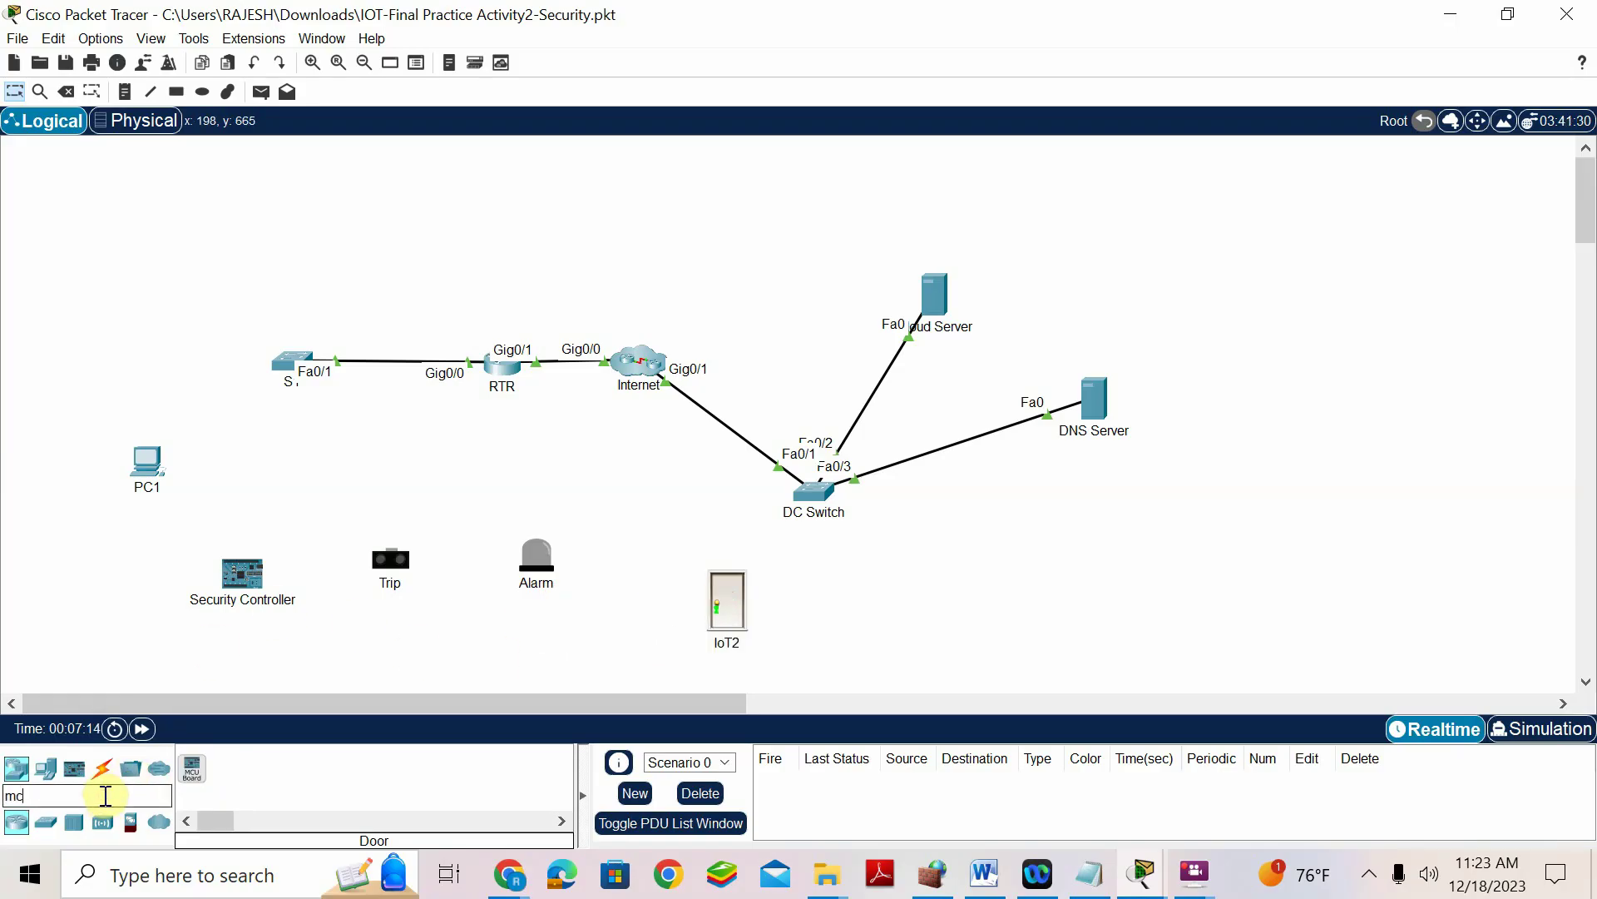
{"action": "type", "text": "u"}
{"action": "left_click_drag", "start_coordinate": [191, 767], "coordinate": [520, 499]}
{"action": "left_click", "coordinate": [483, 494]}
{"action": "key", "text": "BackSpace"}
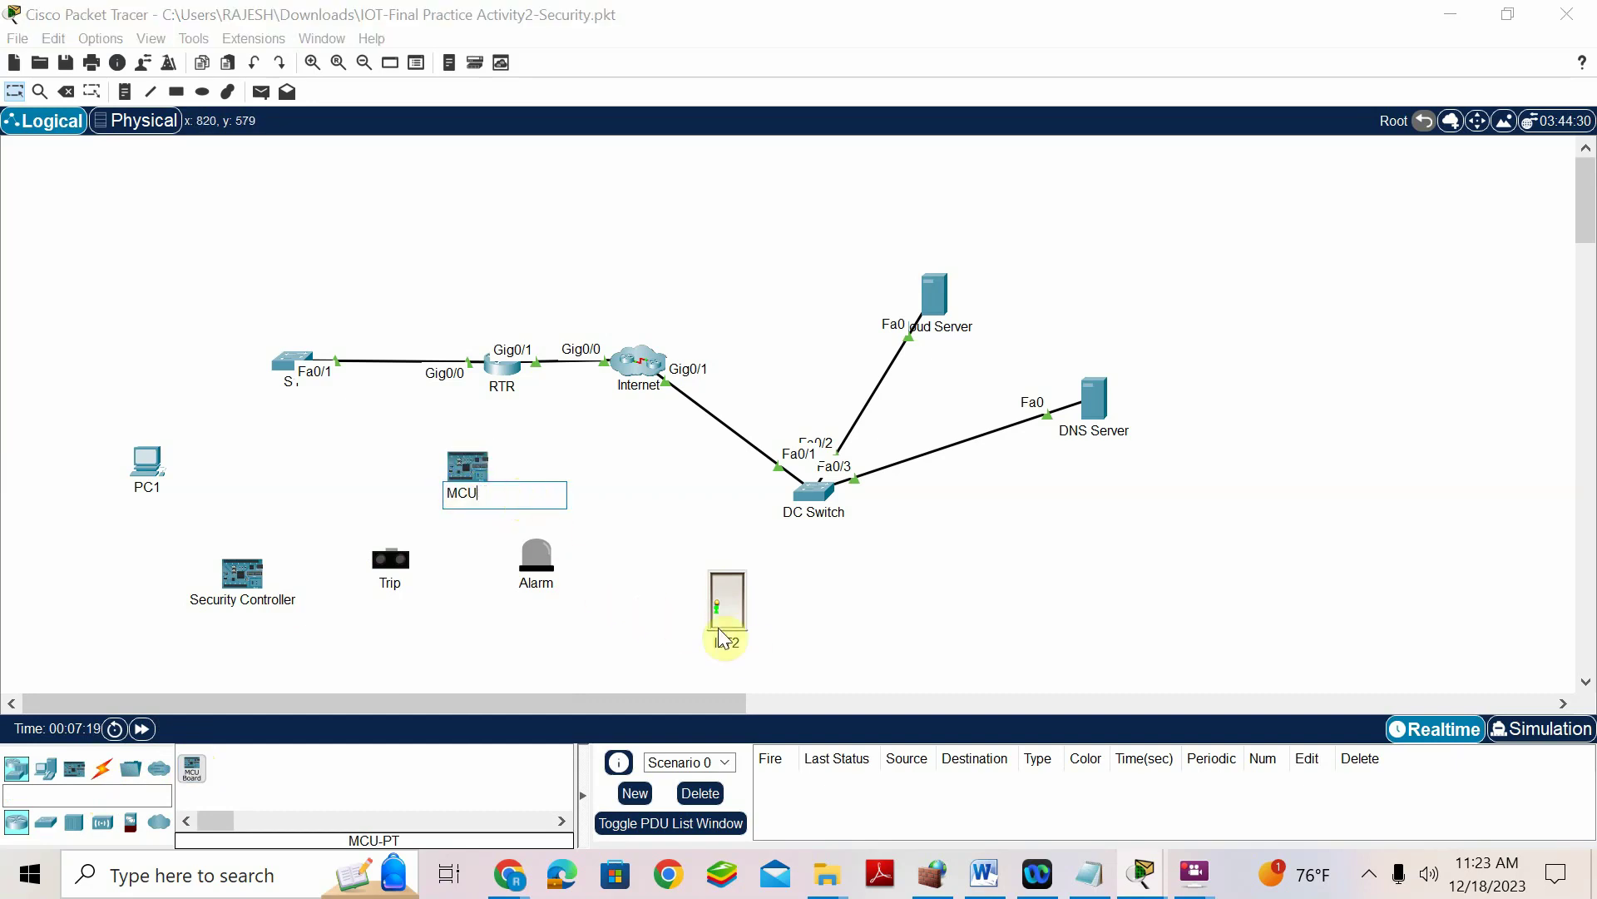
{"action": "left_click", "coordinate": [732, 642]}
{"action": "left_click_drag", "start_coordinate": [752, 641], "coordinate": [672, 632]}
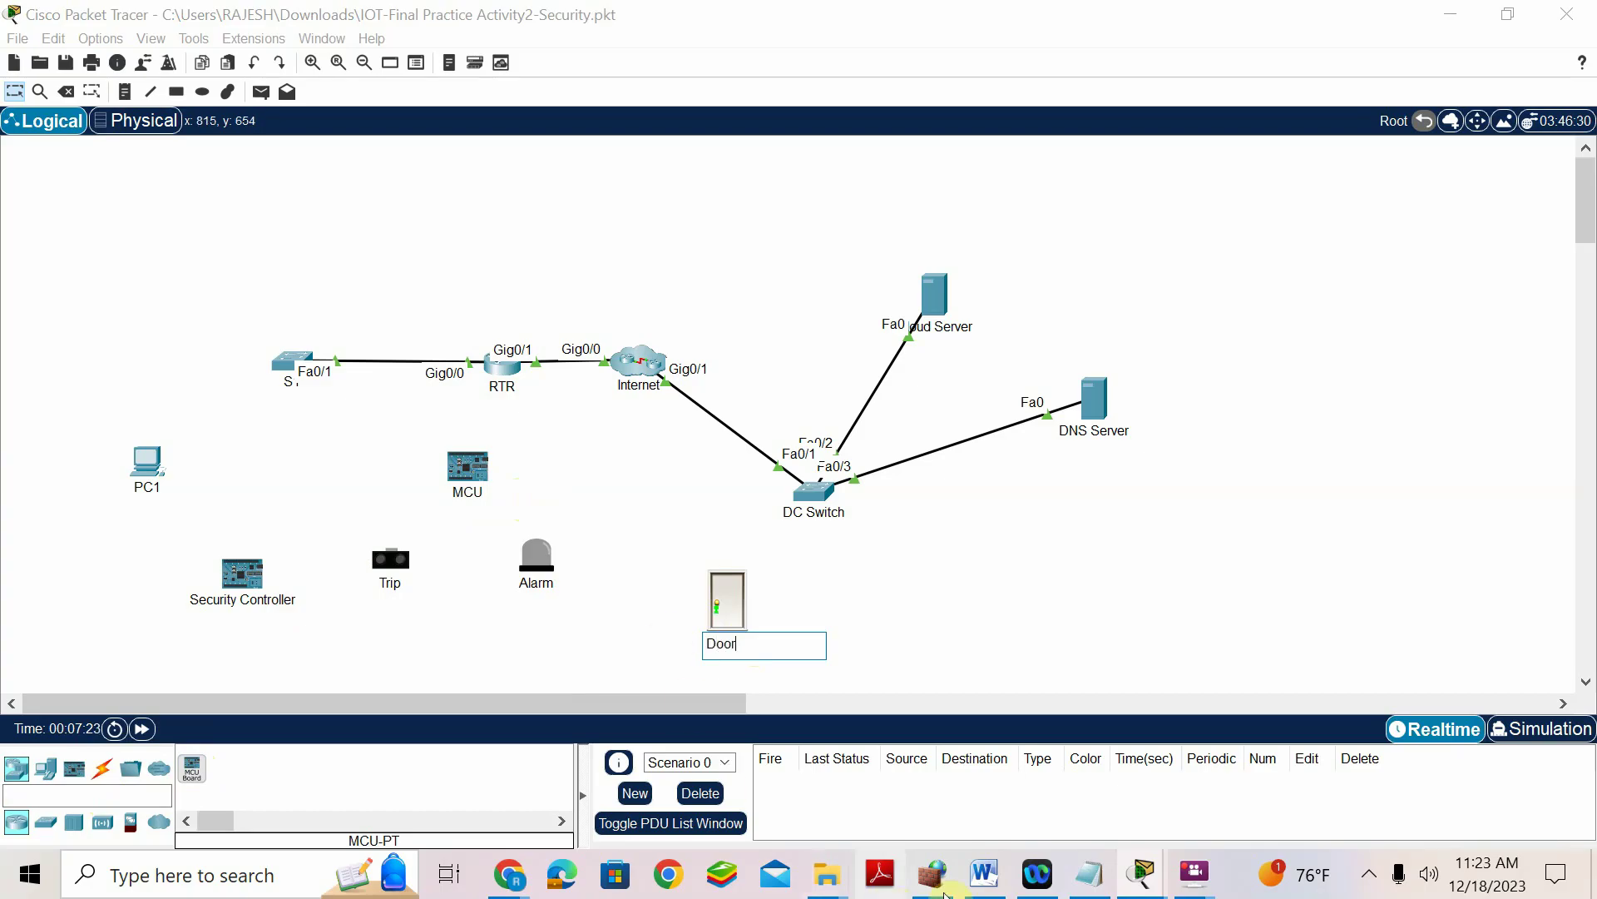
{"action": "left_click", "coordinate": [984, 874]}
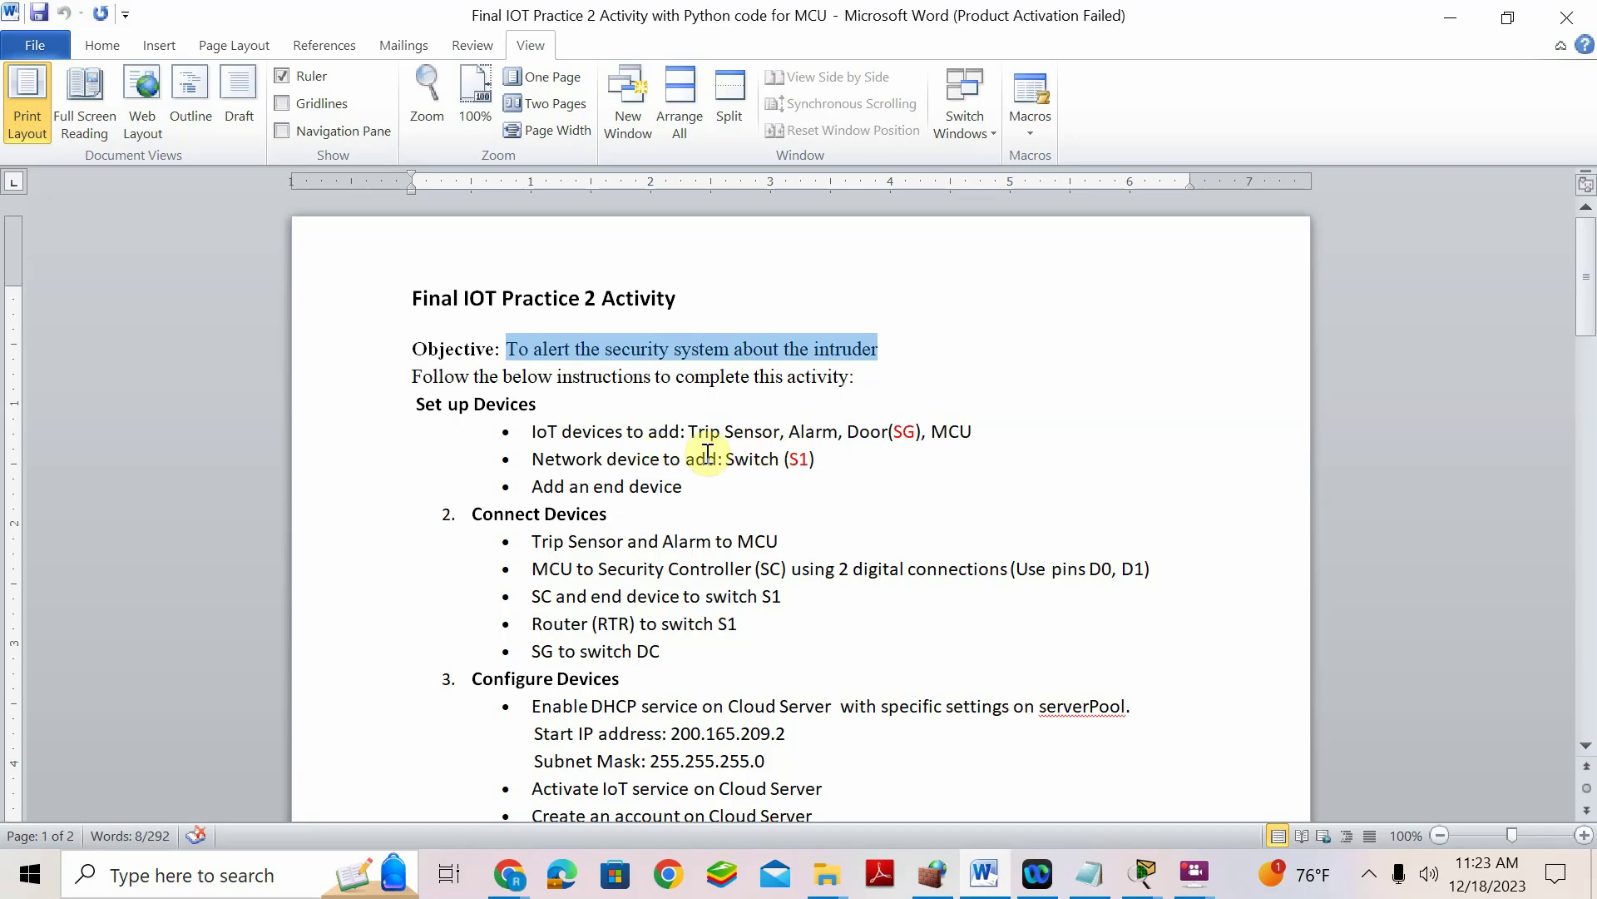
Step: Relabel the door device as Door(SG)
{"action": "left_click", "coordinate": [1145, 875]}
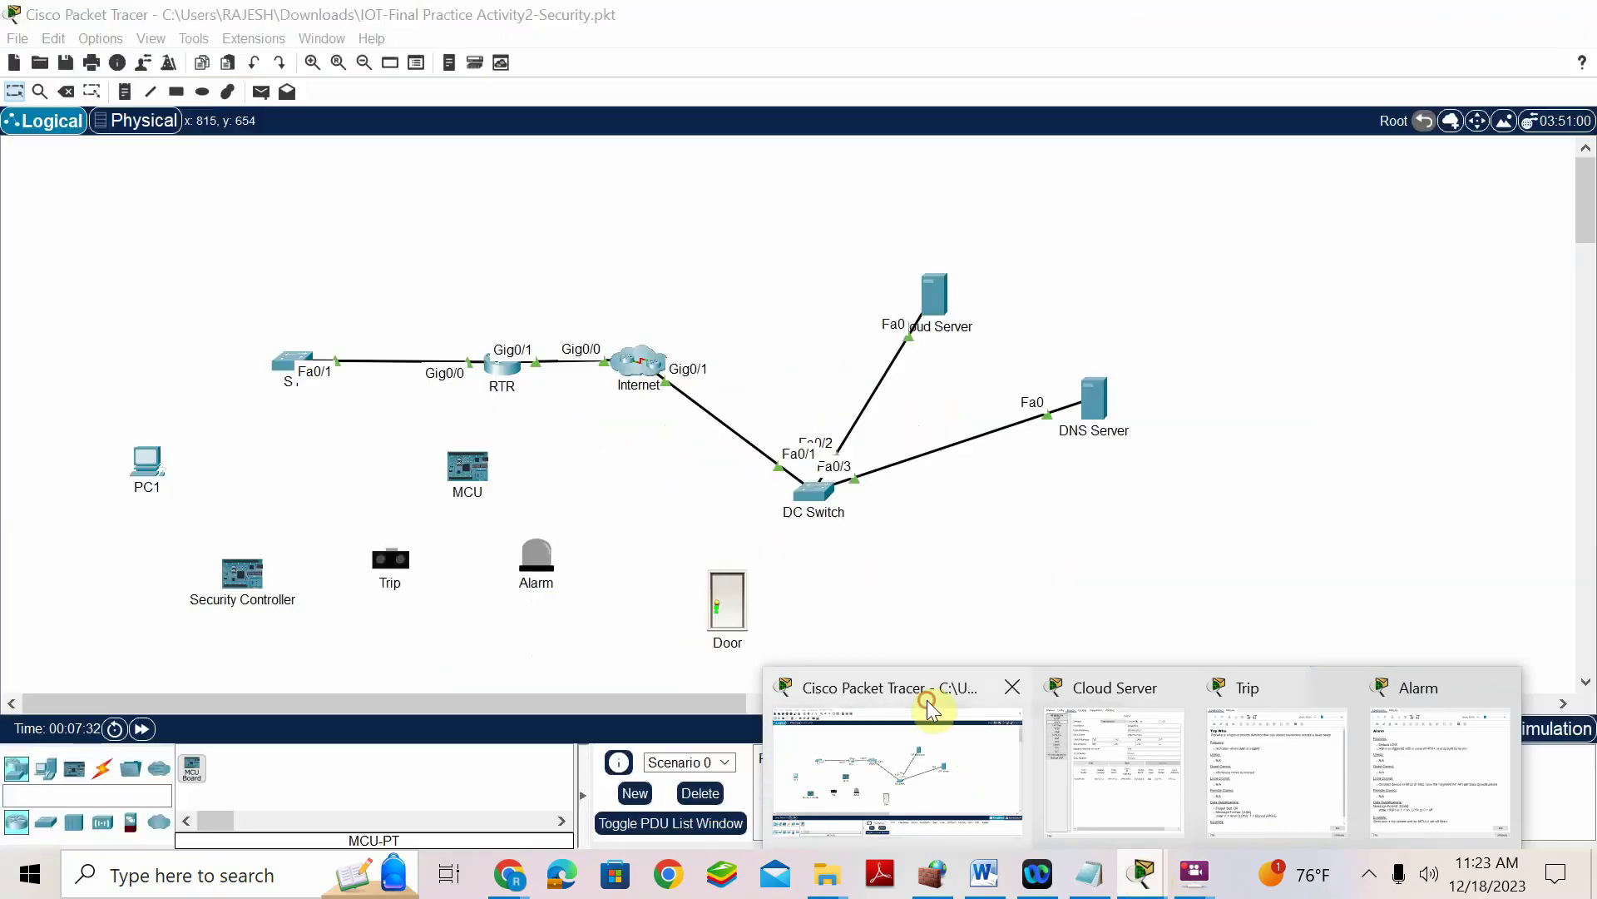
{"action": "left_click", "coordinate": [926, 701]}
{"action": "left_click", "coordinate": [729, 644]}
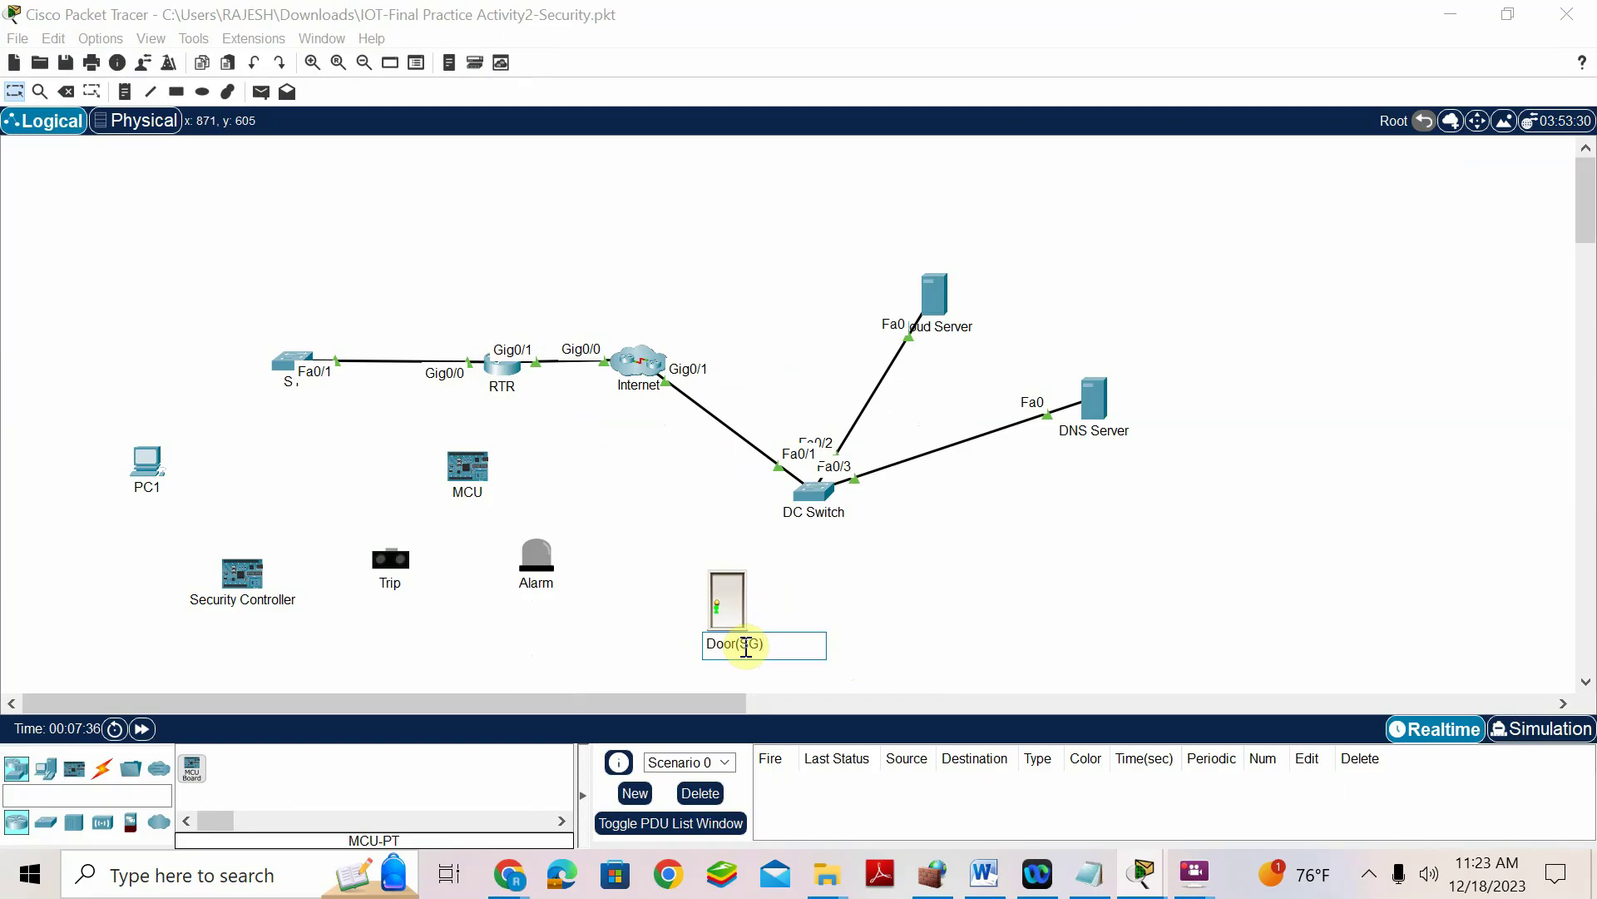
{"action": "left_click", "coordinate": [845, 614]}
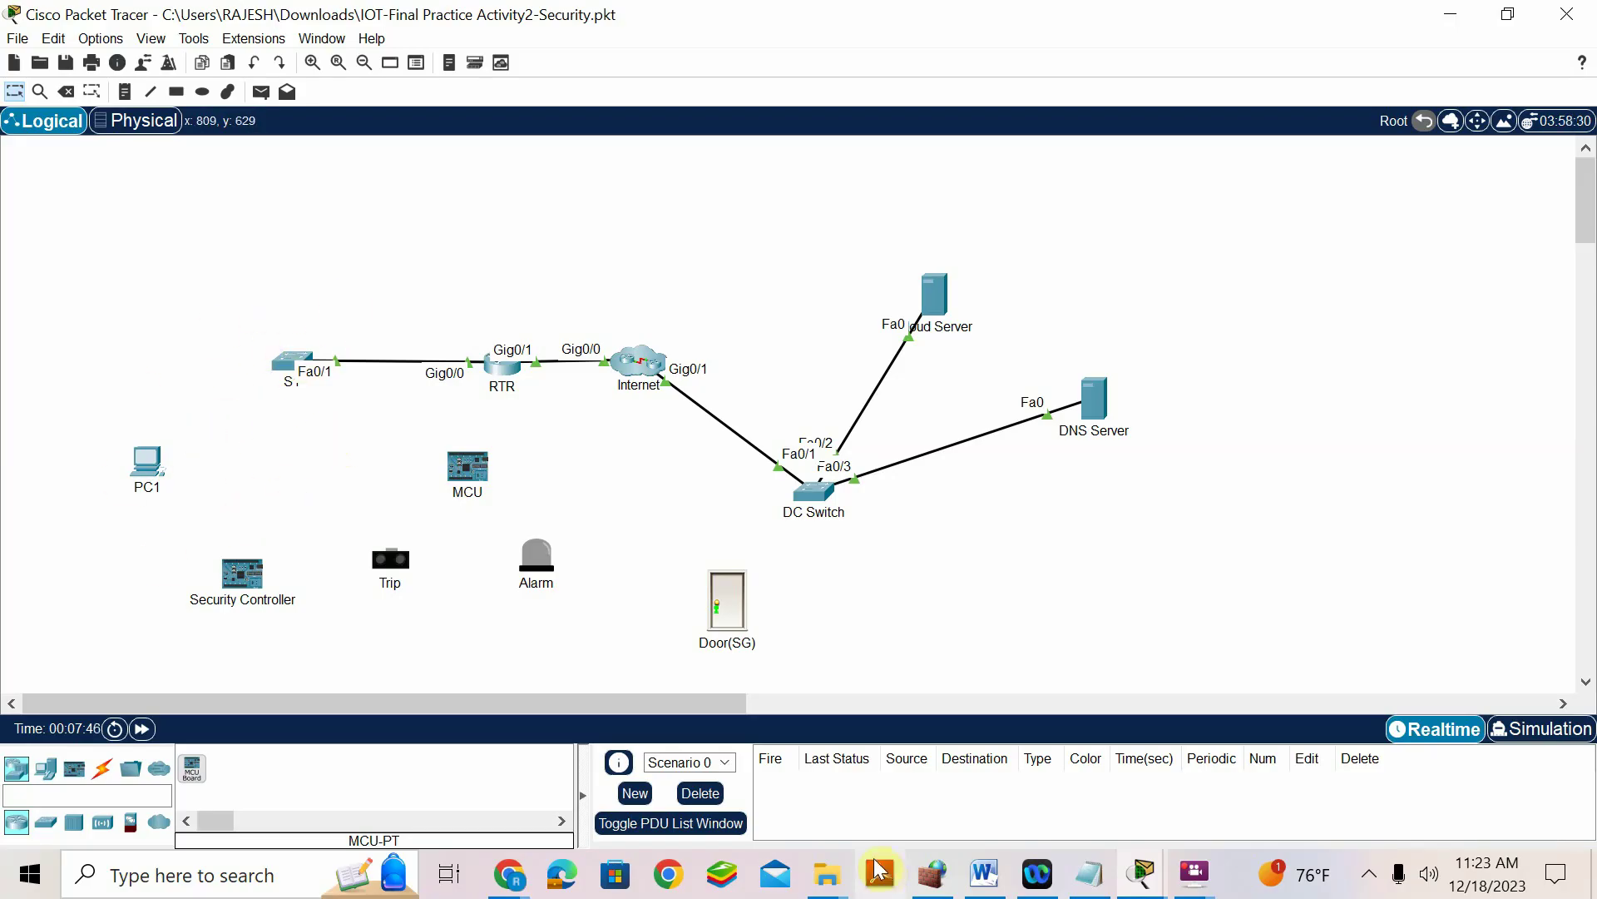
{"action": "left_click", "coordinate": [985, 874]}
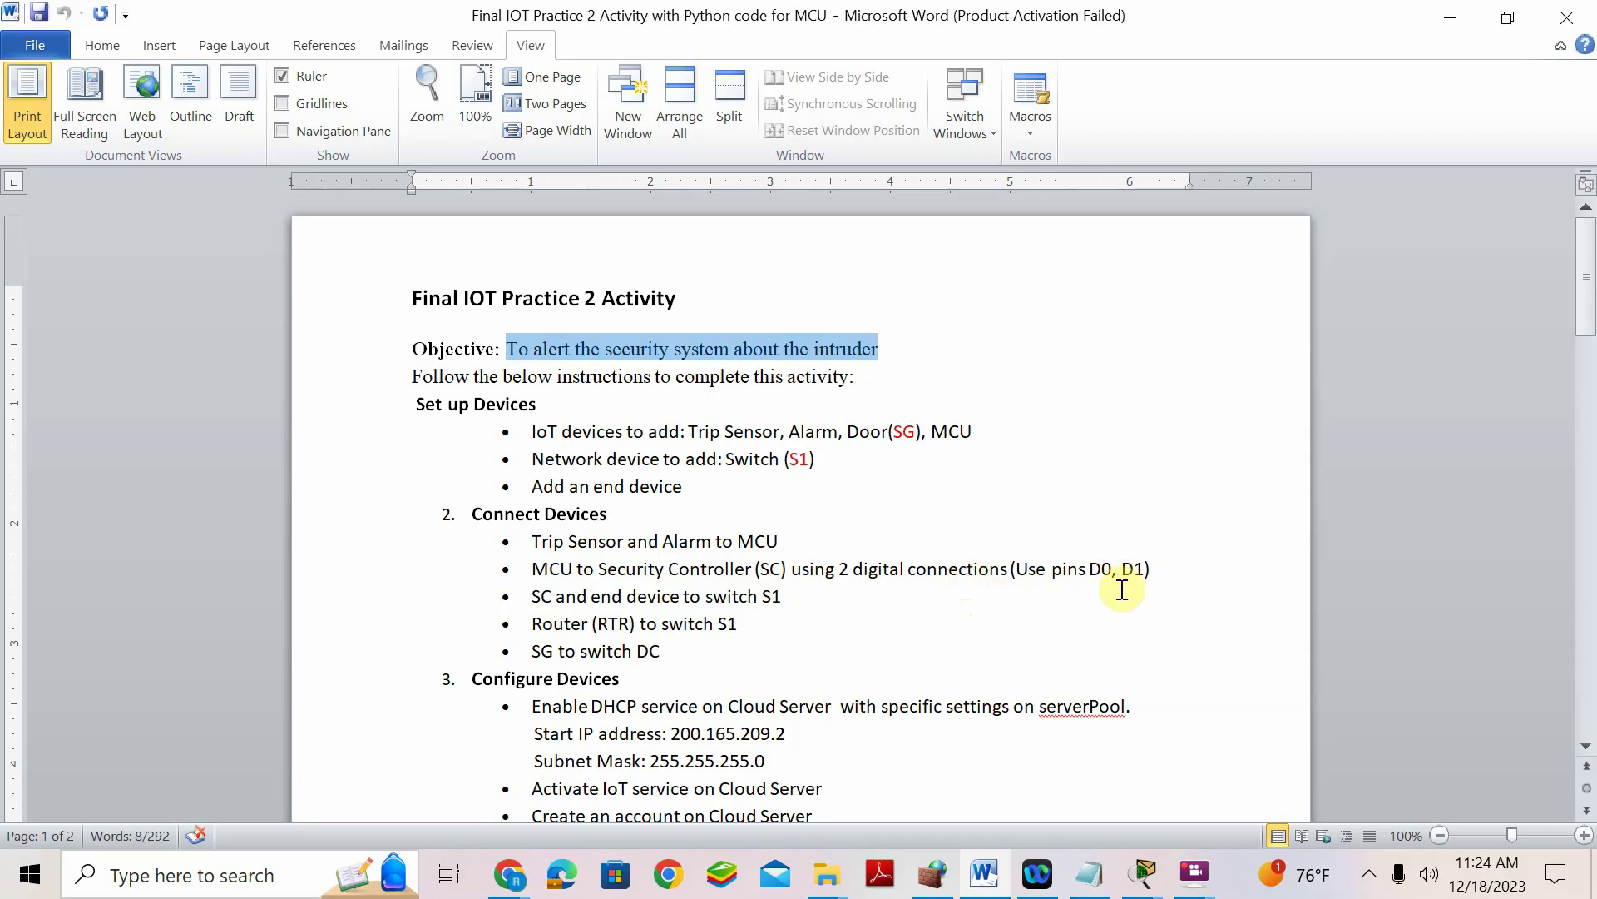
{"action": "left_click", "coordinate": [1142, 878]}
Step: Move the Security Controller beside PC1 and cable its D0 to the MCU's D0 with IoT custom cable
{"action": "left_click", "coordinate": [867, 670]}
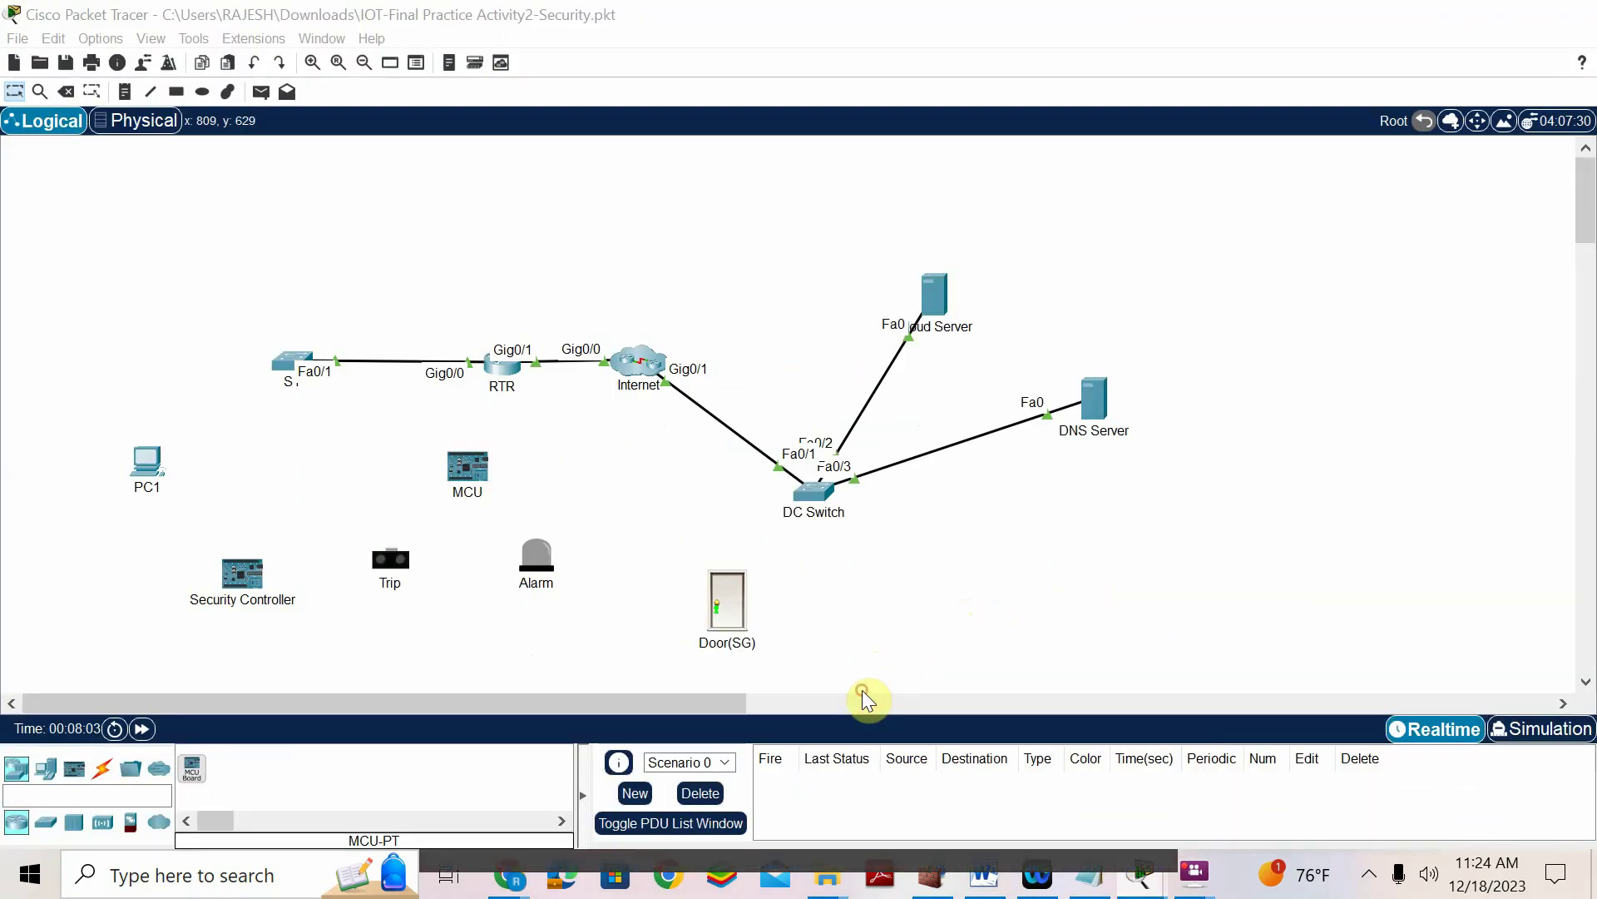
{"action": "left_click_drag", "start_coordinate": [240, 548], "coordinate": [262, 468]}
{"action": "left_click", "coordinate": [104, 767]}
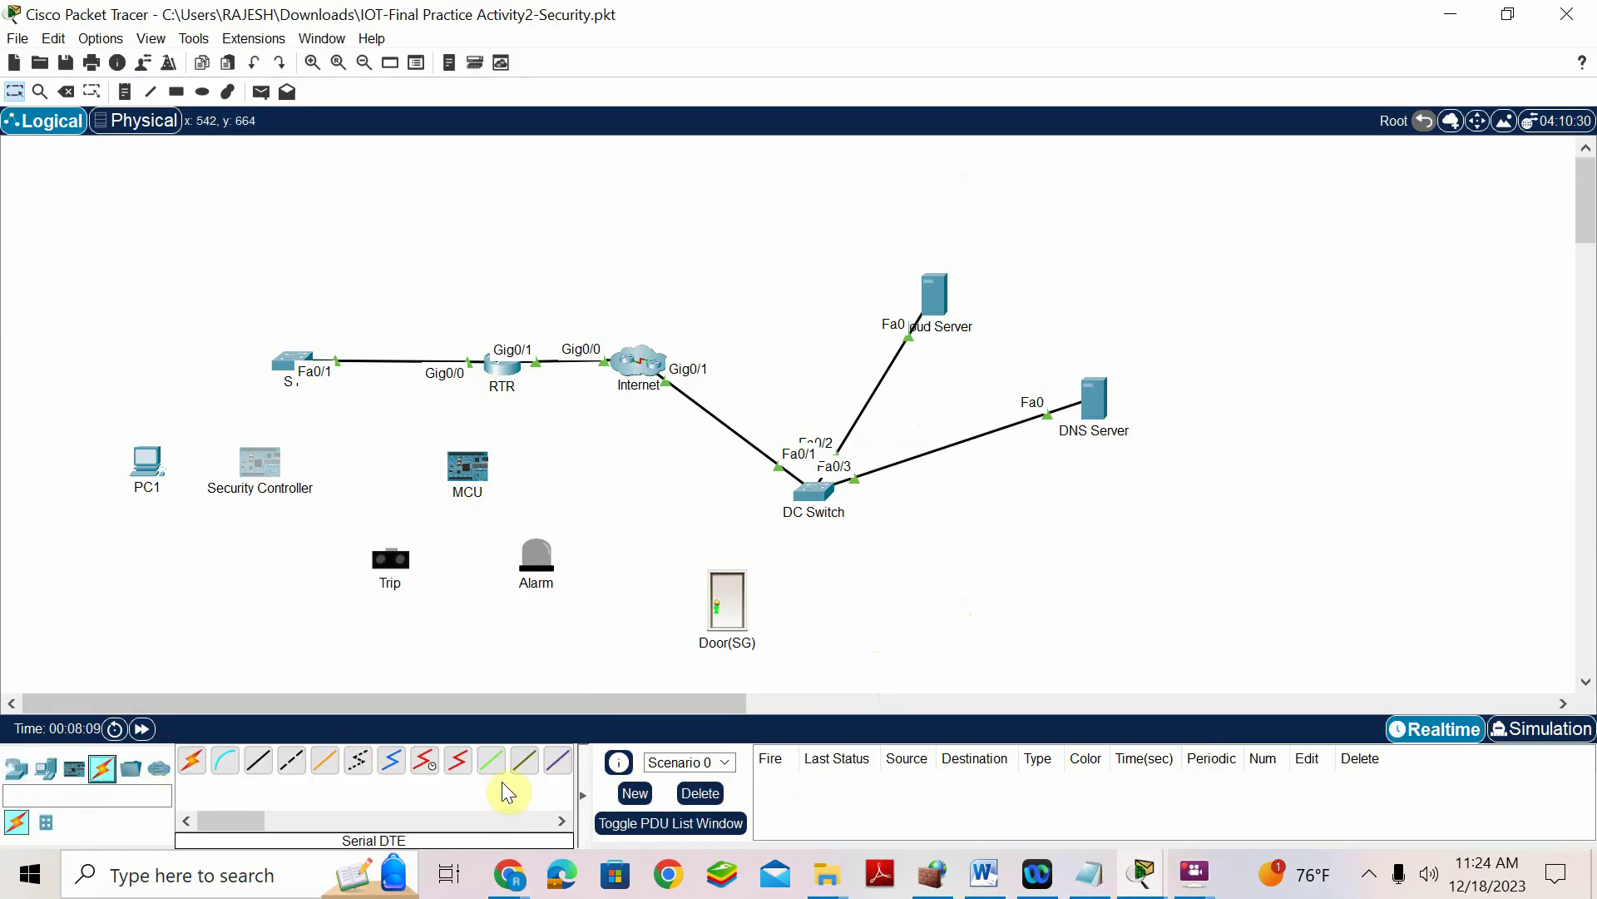
{"action": "left_click", "coordinate": [530, 773]}
{"action": "left_click", "coordinate": [253, 458]}
{"action": "left_click", "coordinate": [291, 496]}
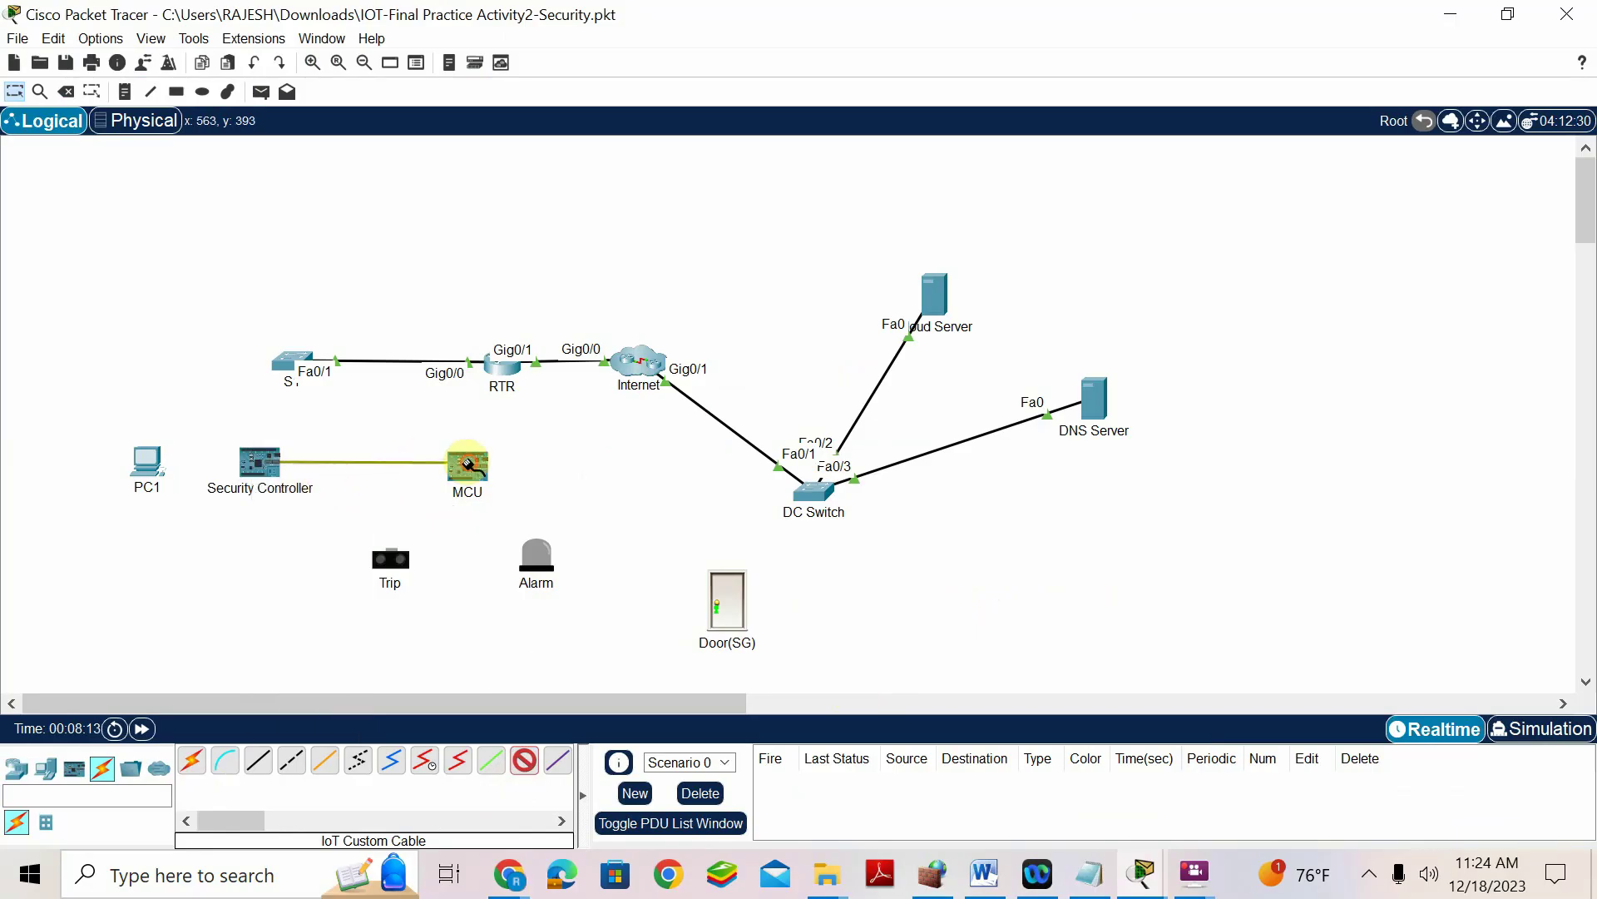
{"action": "left_click", "coordinate": [466, 463]}
{"action": "left_click", "coordinate": [514, 505]}
Step: Connect the Security Controller's D1 to the MCU's D1 with a second IoT custom cable
{"action": "left_click", "coordinate": [524, 761]}
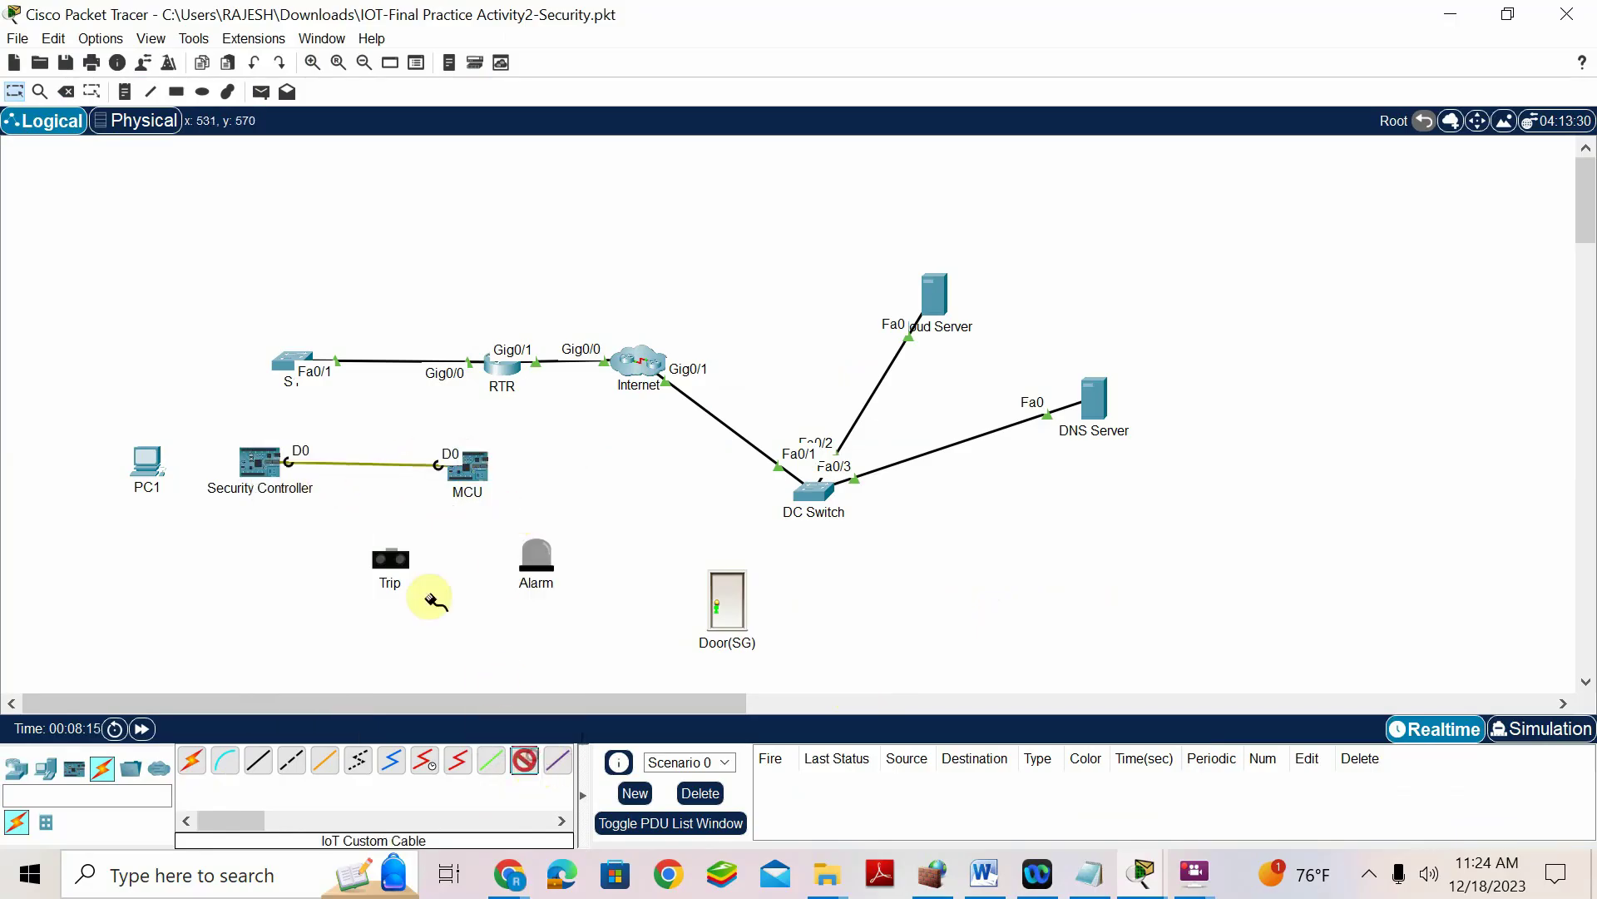
{"action": "left_click", "coordinate": [263, 461]}
{"action": "left_click", "coordinate": [287, 500]}
{"action": "left_click", "coordinate": [465, 462]}
{"action": "left_click", "coordinate": [506, 513]}
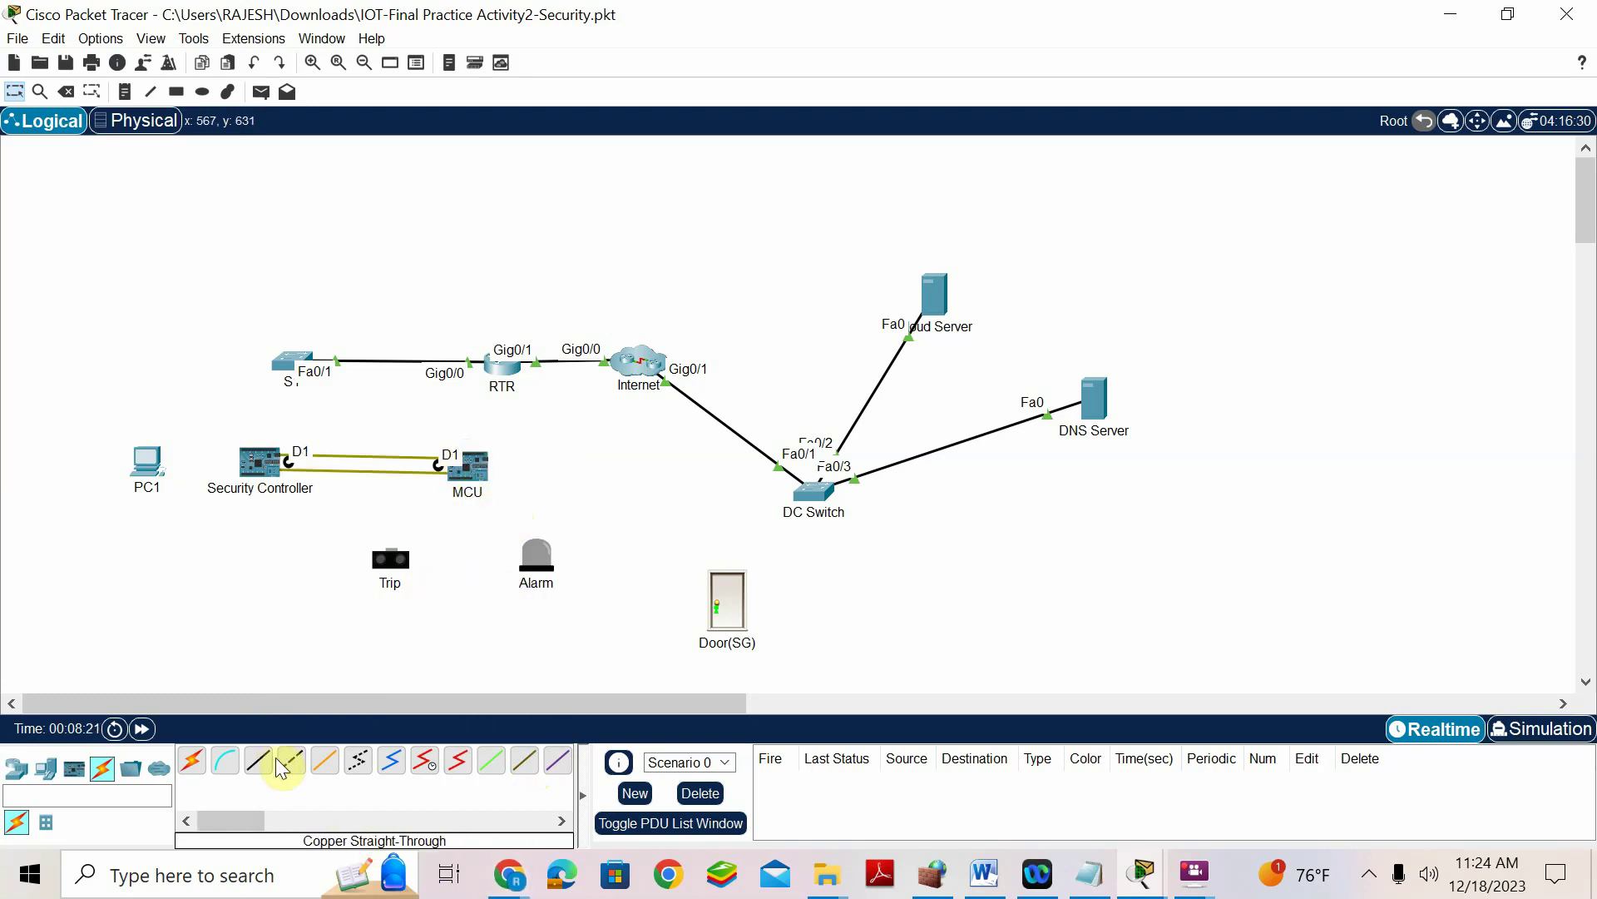
Step: Start an IoT custom cable from the Trip sensor's D0
{"action": "left_click", "coordinate": [531, 767]}
{"action": "left_click", "coordinate": [386, 569]}
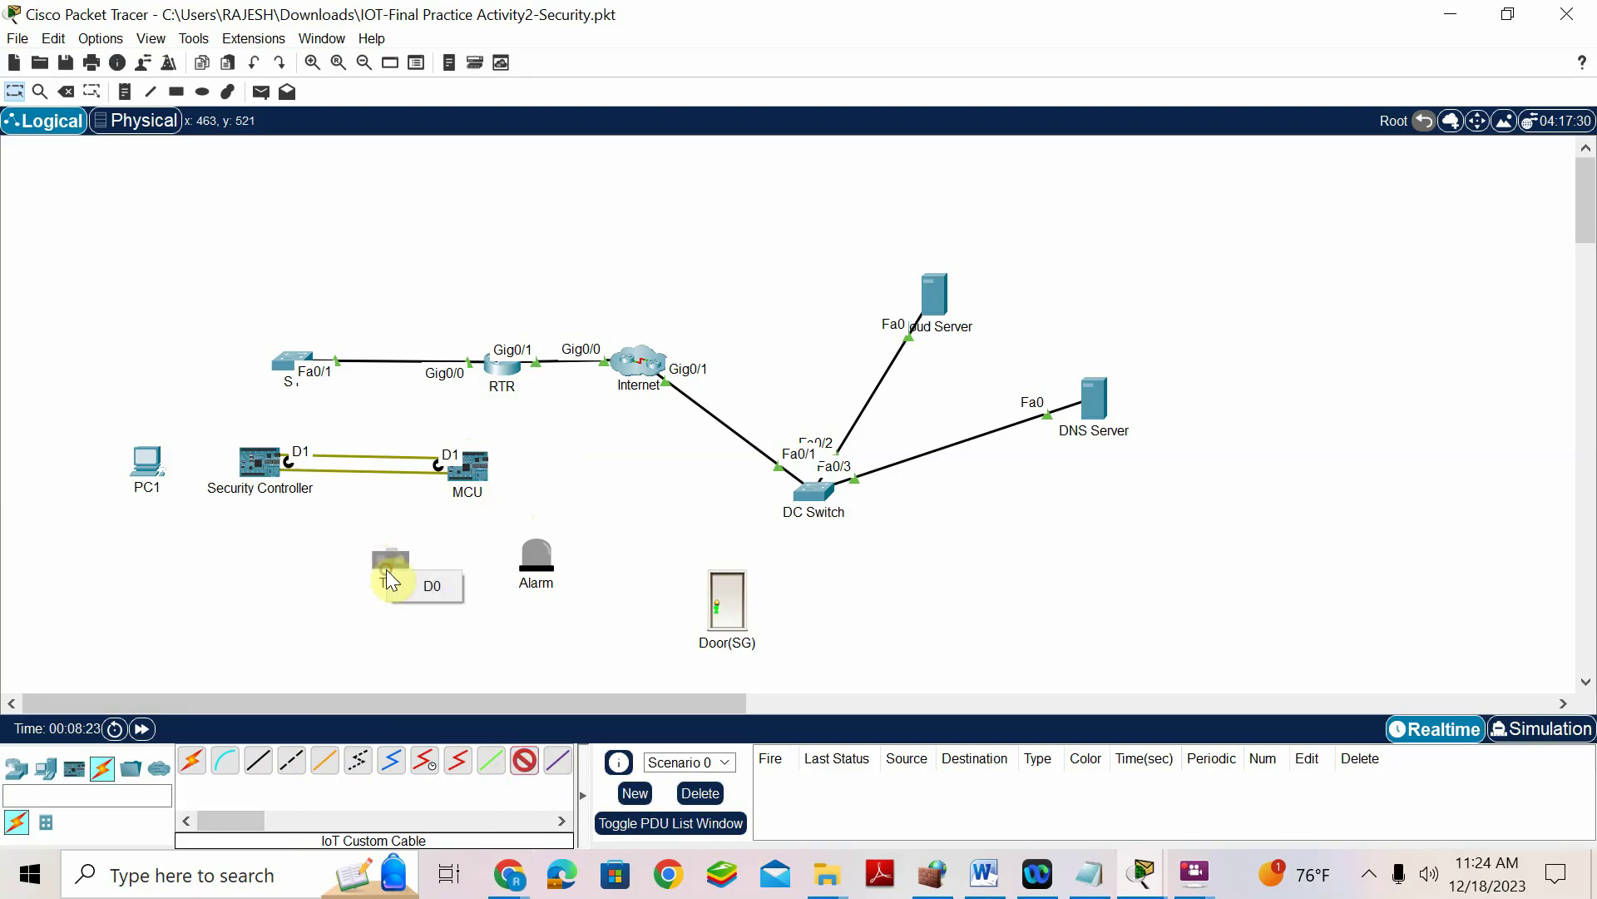
{"action": "left_click", "coordinate": [435, 586]}
{"action": "left_click", "coordinate": [982, 876]}
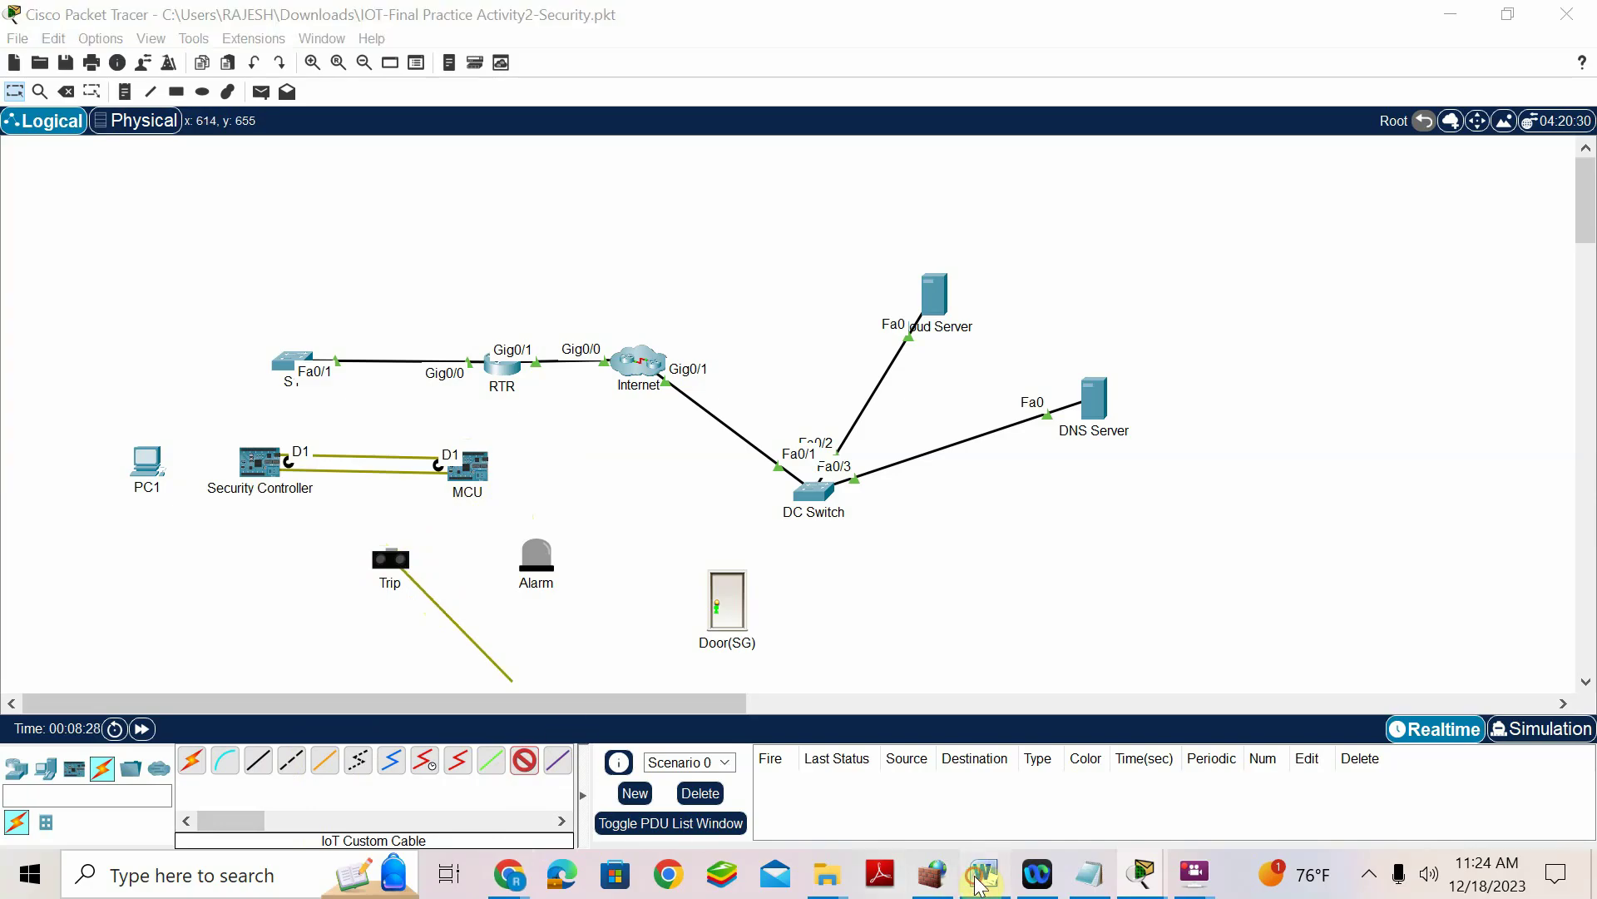
Step: Scroll the instructions down to the MCU Python code on page 2, then return to Packet Tracer
{"action": "scroll", "coordinate": [1084, 607], "scroll_direction": "down", "scroll_amount": 12}
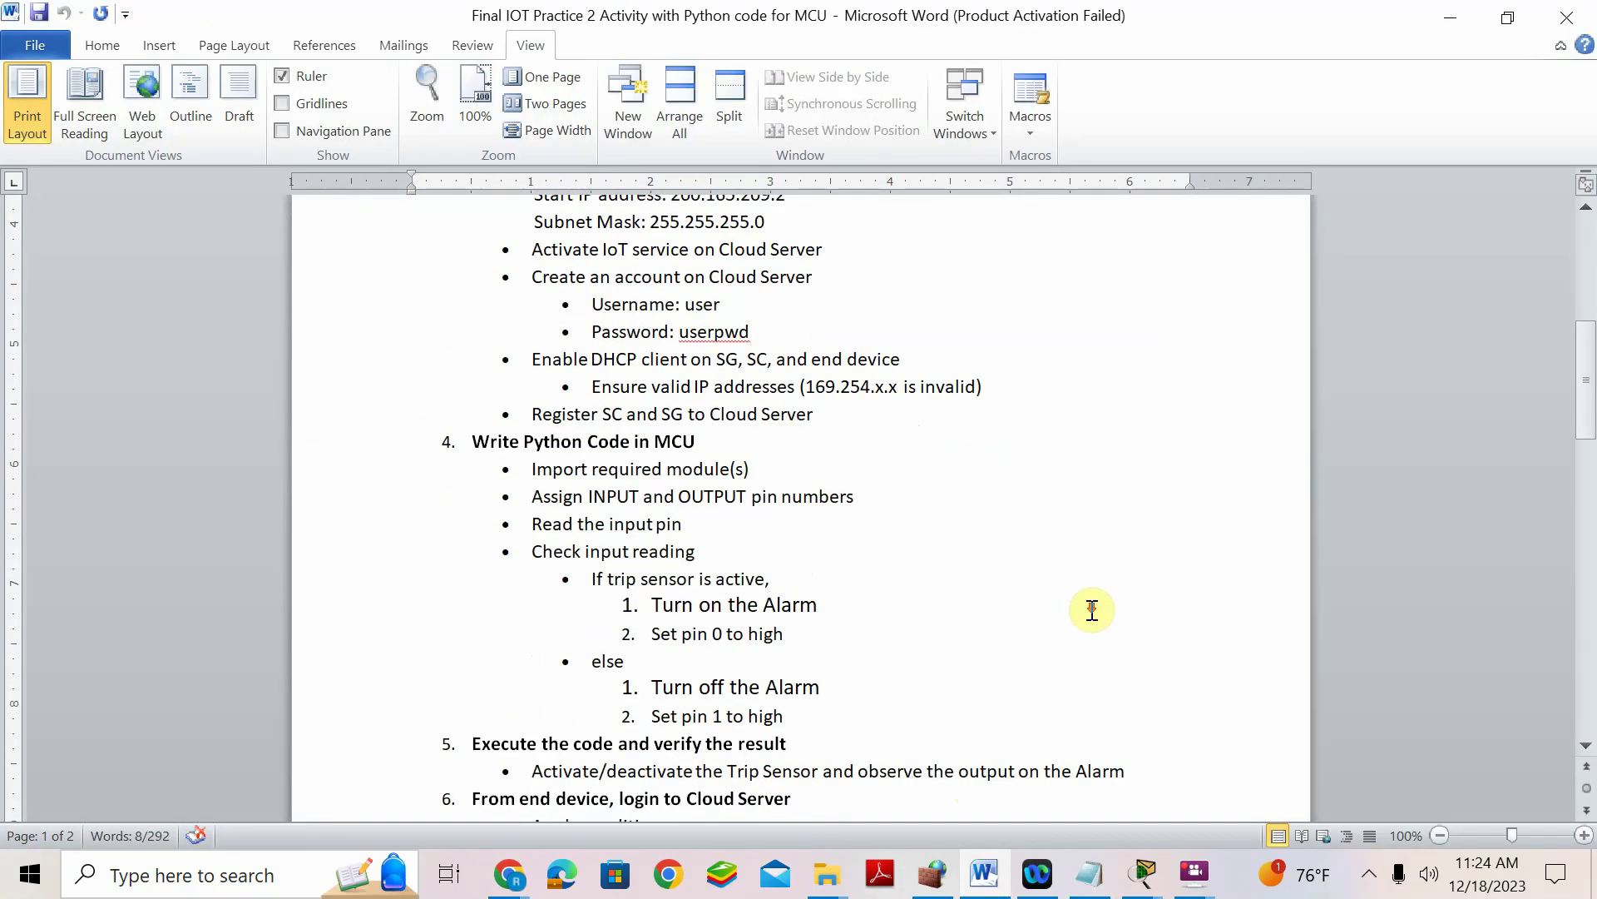
{"action": "scroll", "coordinate": [1093, 609], "scroll_direction": "down", "scroll_amount": 8}
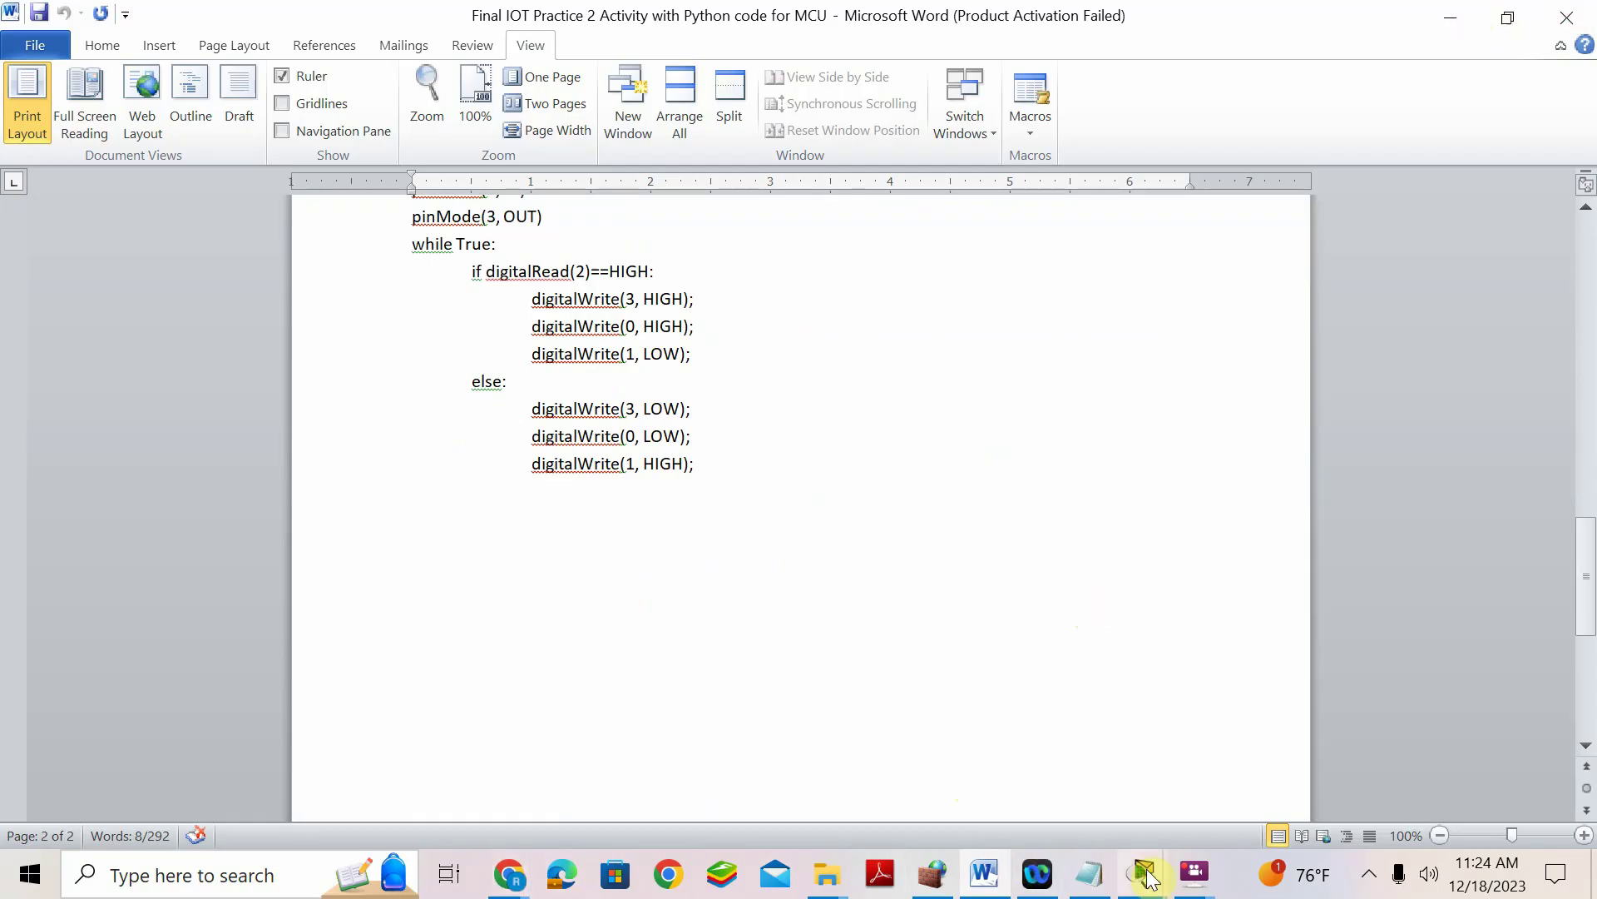
{"action": "mouse_move", "coordinate": [1144, 874]}
{"action": "left_click", "coordinate": [832, 689]}
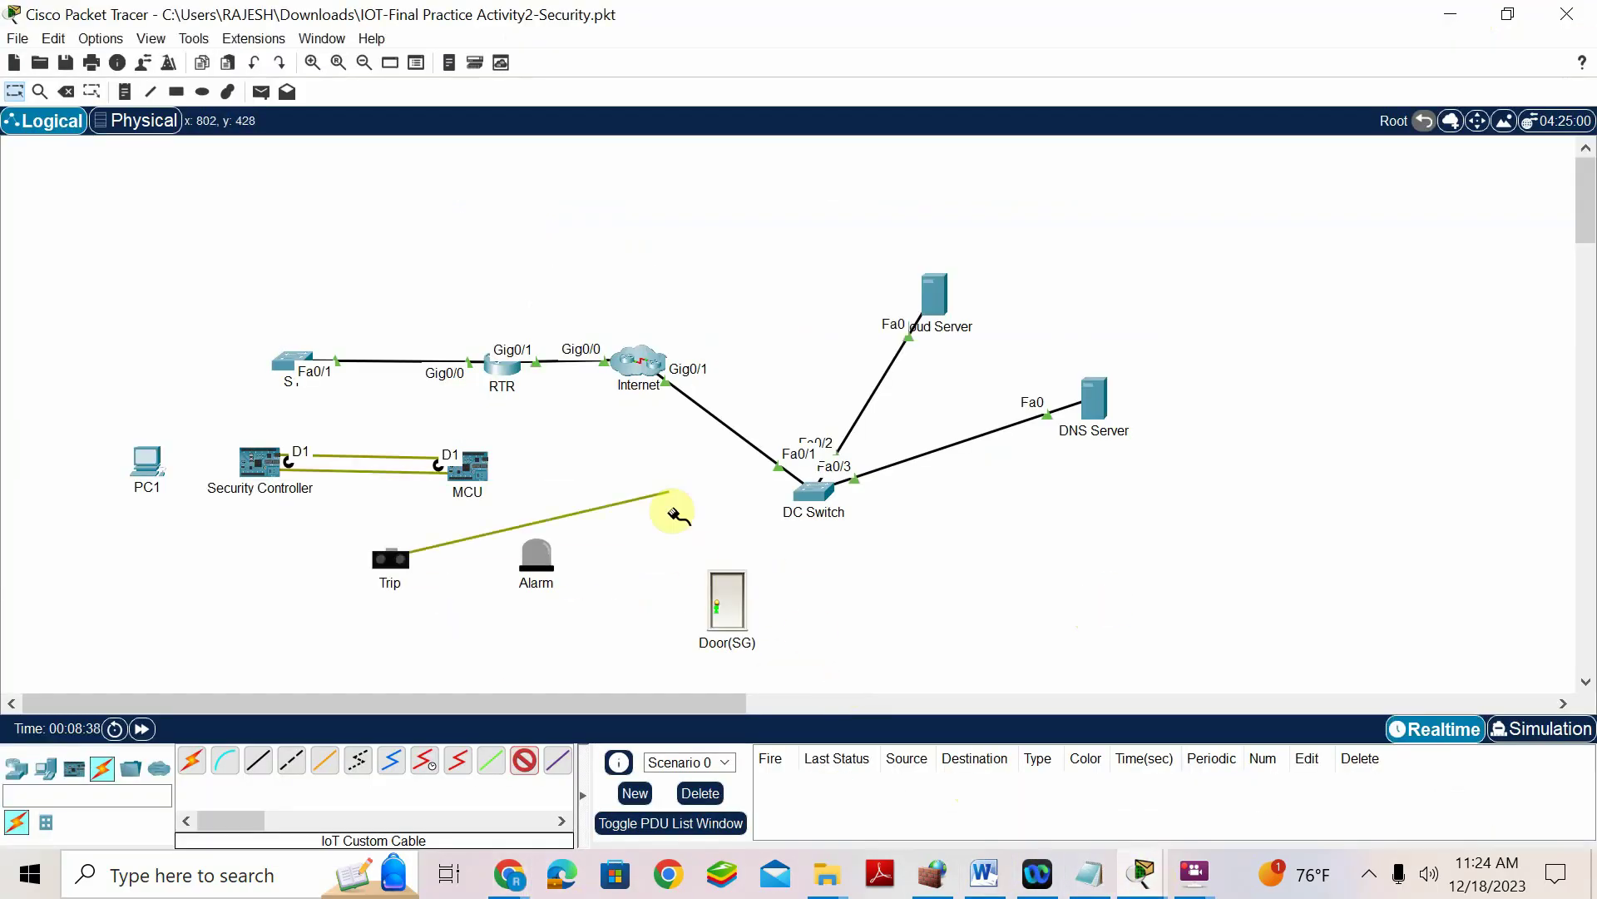
Step: Finish the Trip D0 cable on MCU D2 and cable the Alarm's D0 to MCU D3
{"action": "left_click", "coordinate": [480, 475]}
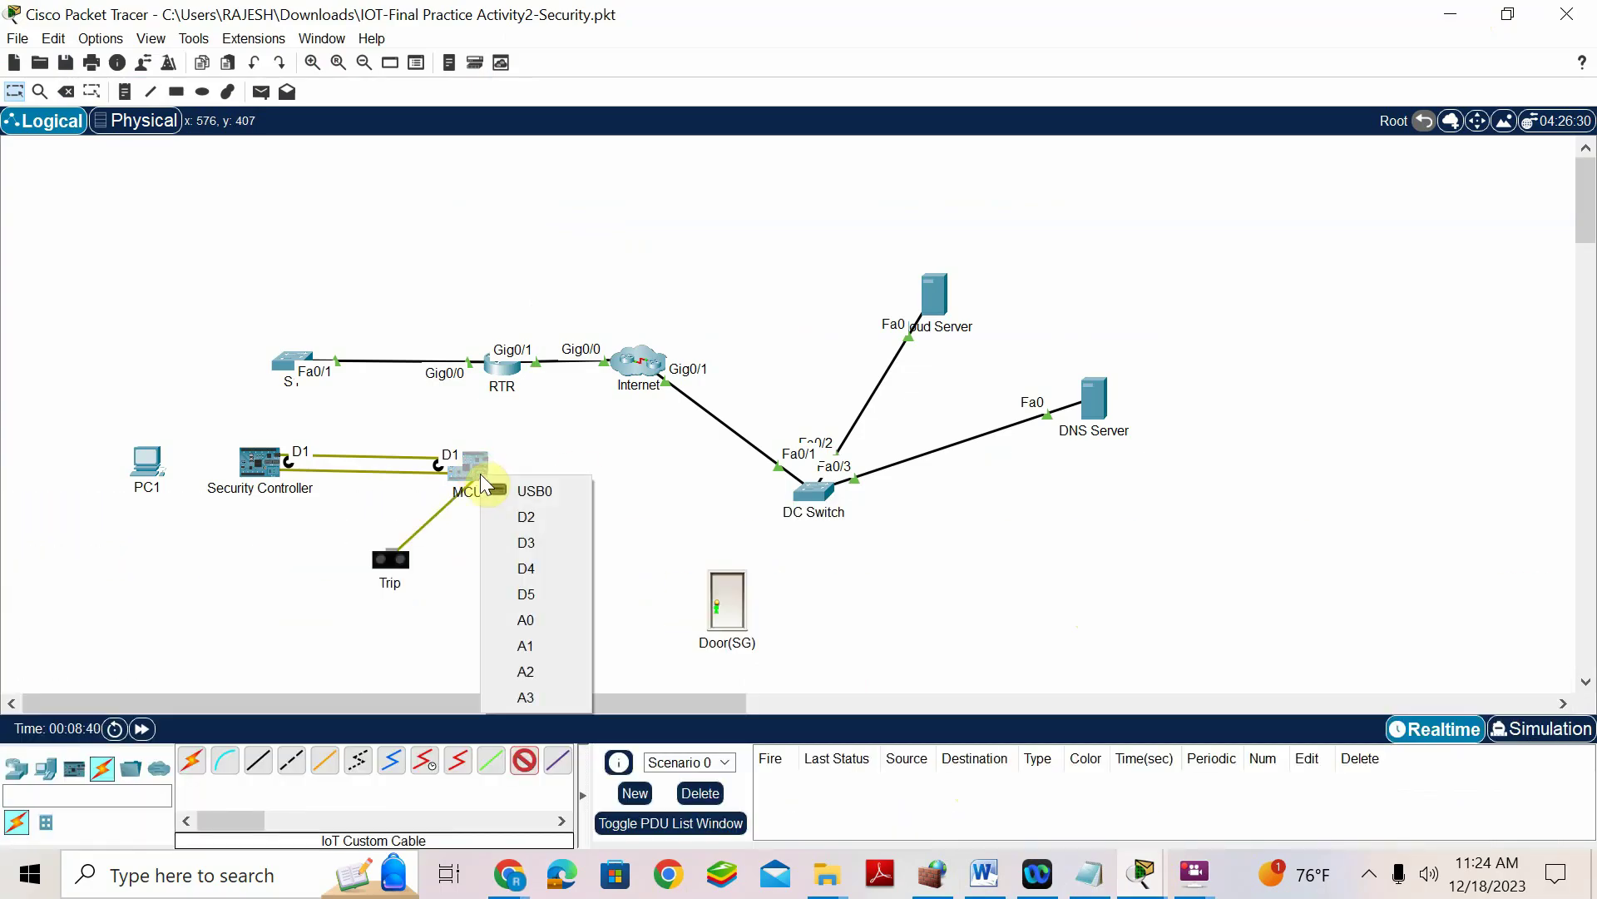
{"action": "left_click", "coordinate": [548, 522]}
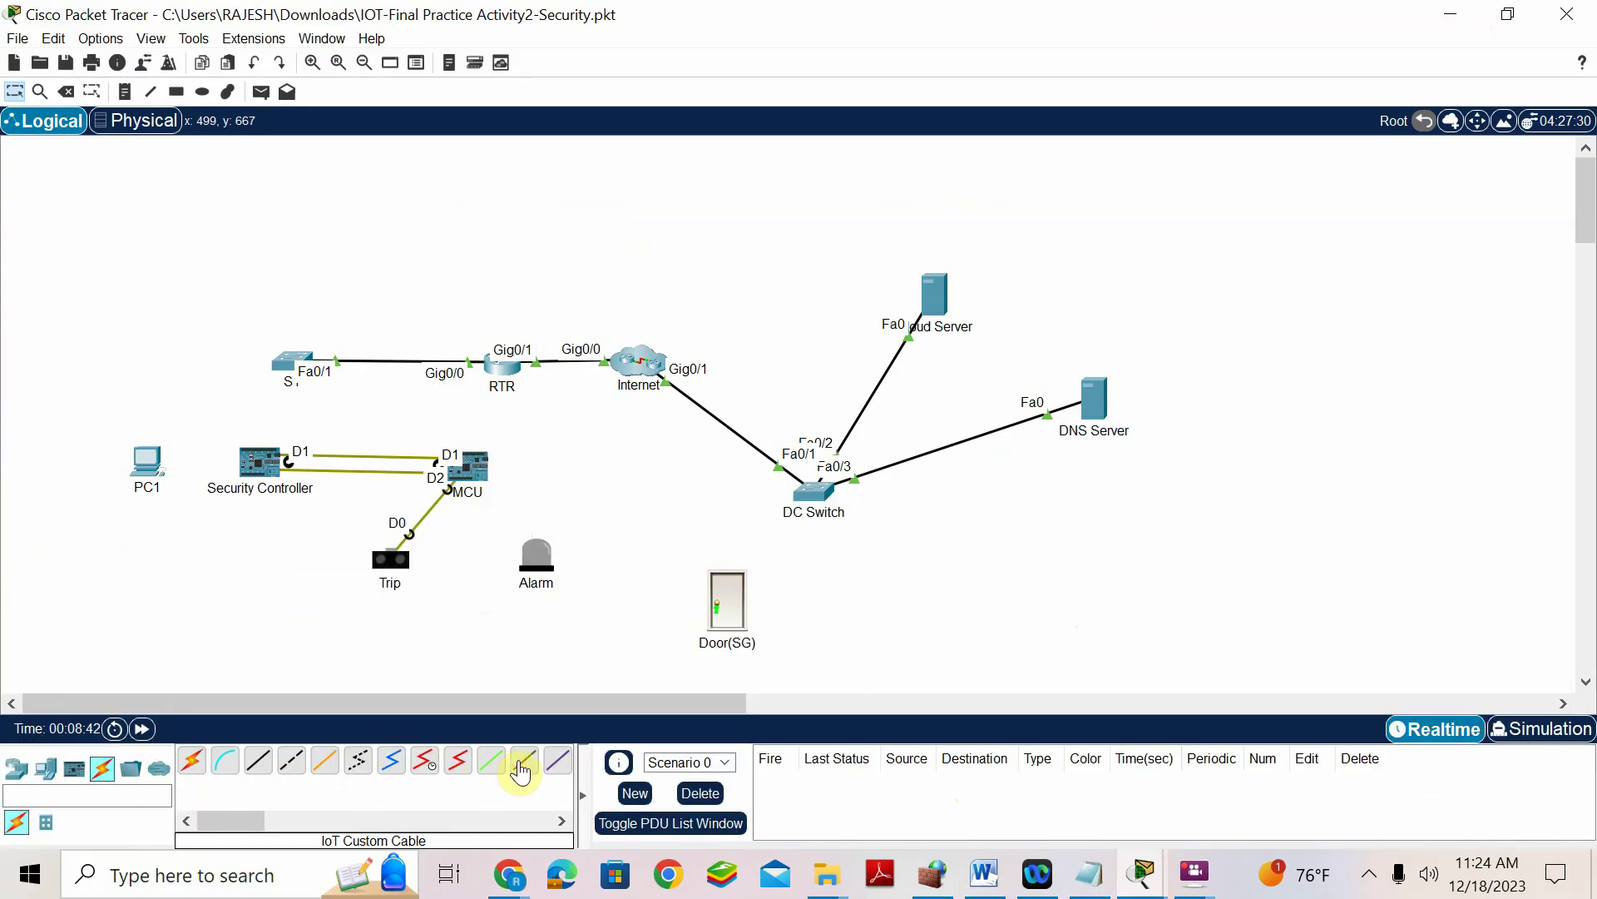
{"action": "left_click", "coordinate": [536, 558]}
{"action": "left_click", "coordinate": [581, 581]}
{"action": "left_click", "coordinate": [471, 468]}
{"action": "left_click", "coordinate": [509, 509]}
{"action": "left_click", "coordinate": [985, 874]}
Step: Scroll back up to the objective and connection steps on page 1, then return to Packet Tracer
{"action": "scroll", "coordinate": [827, 577], "scroll_direction": "up", "scroll_amount": 10}
{"action": "scroll", "coordinate": [827, 582], "scroll_direction": "up", "scroll_amount": 5}
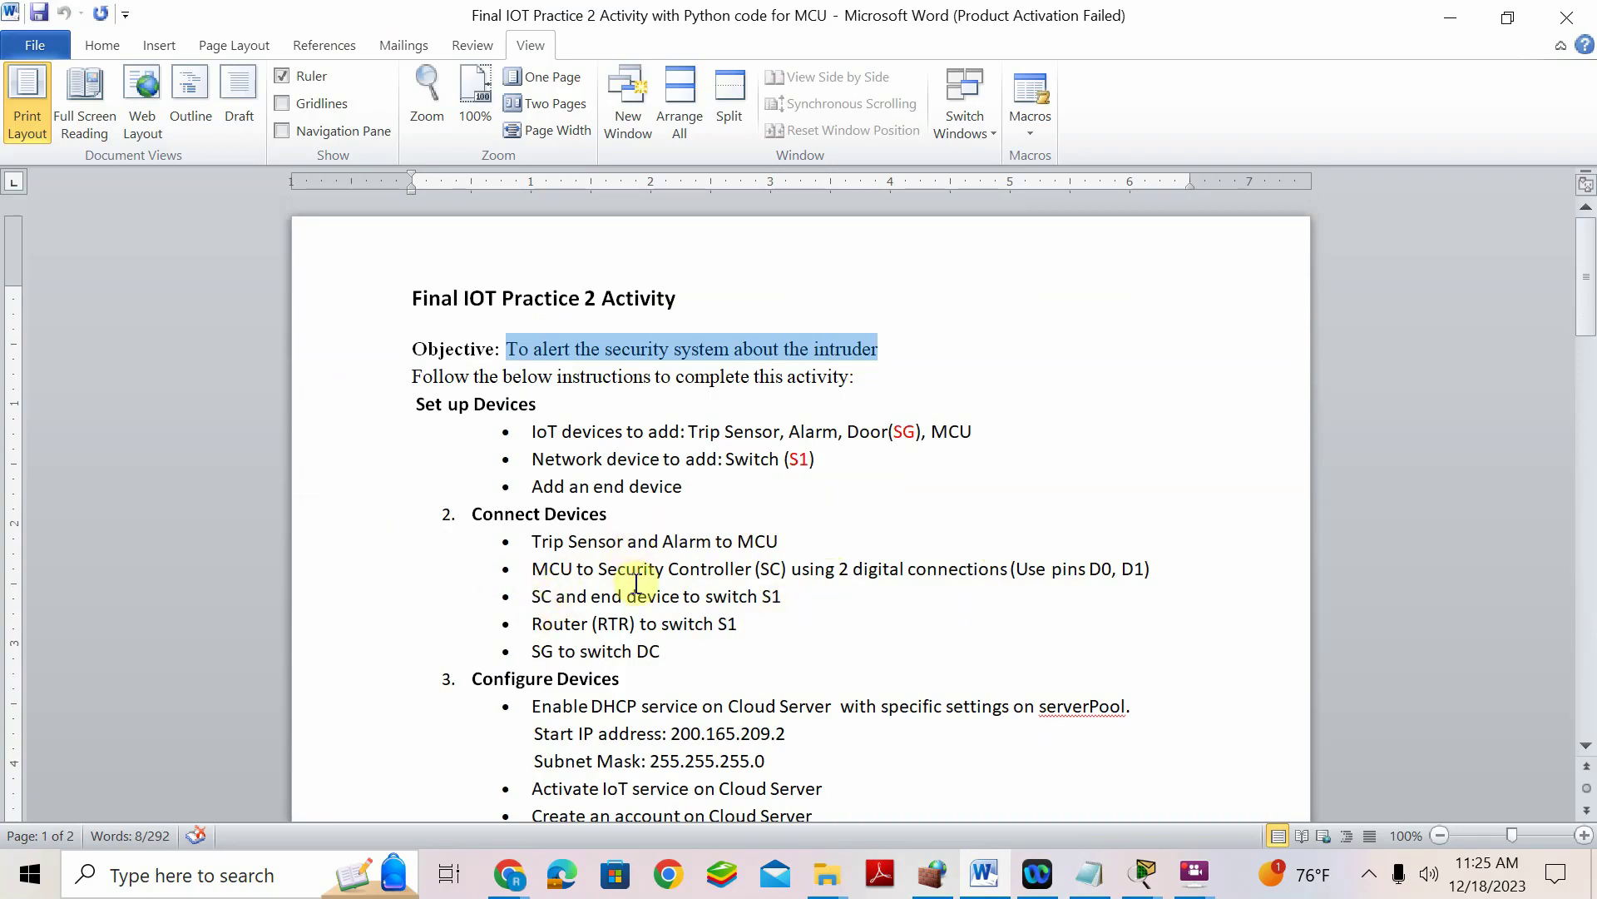
{"action": "left_click", "coordinate": [1144, 874]}
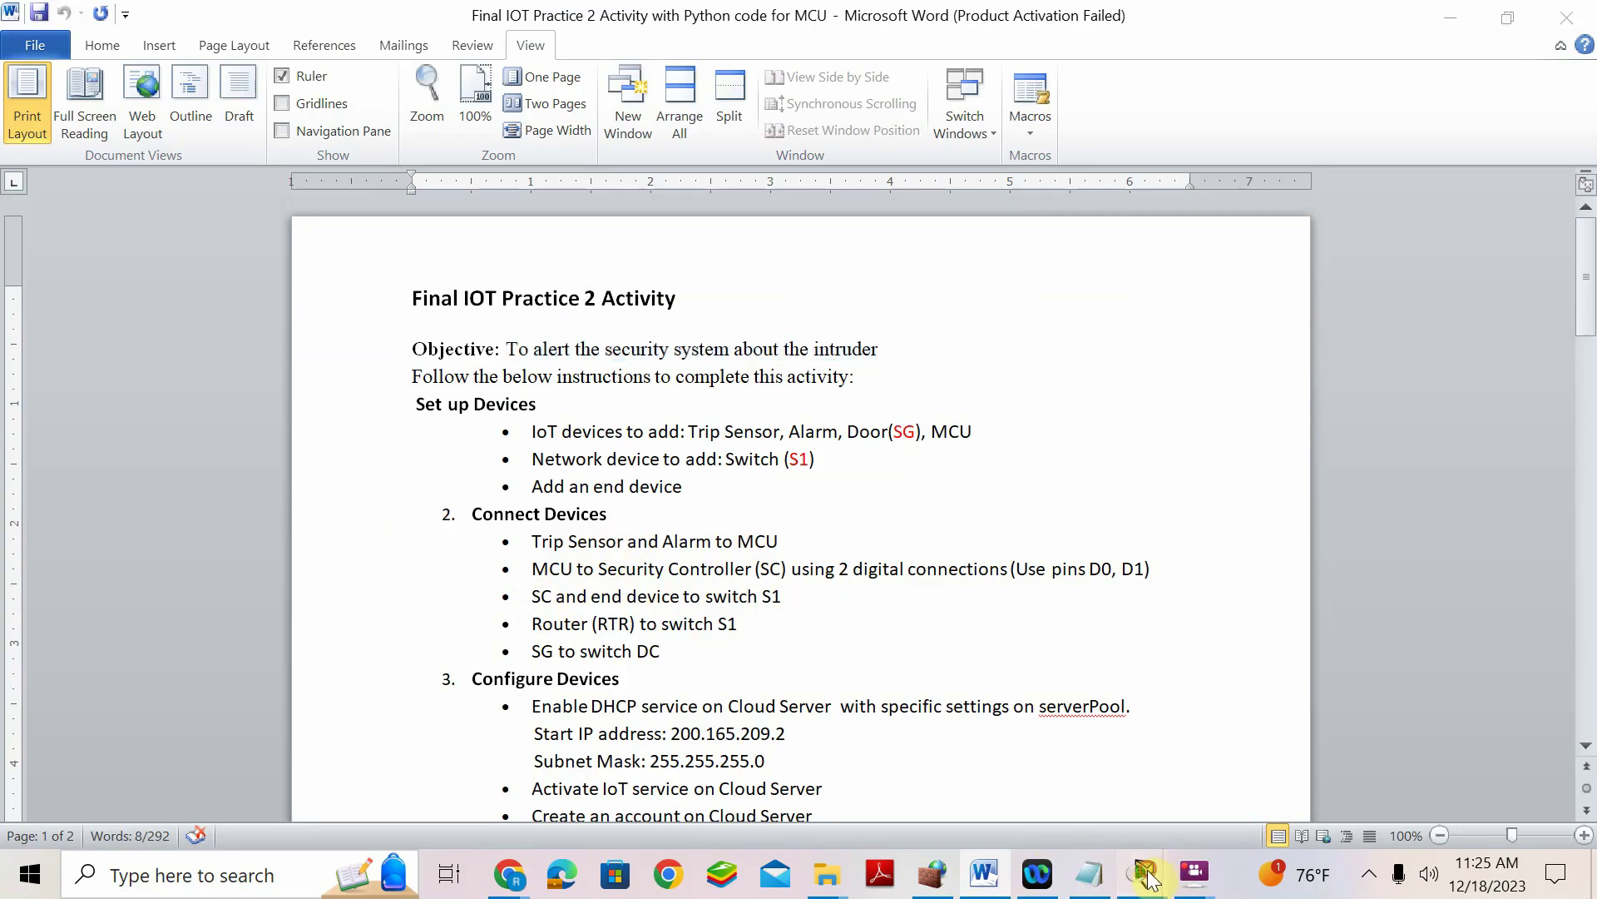
{"action": "left_click", "coordinate": [925, 696]}
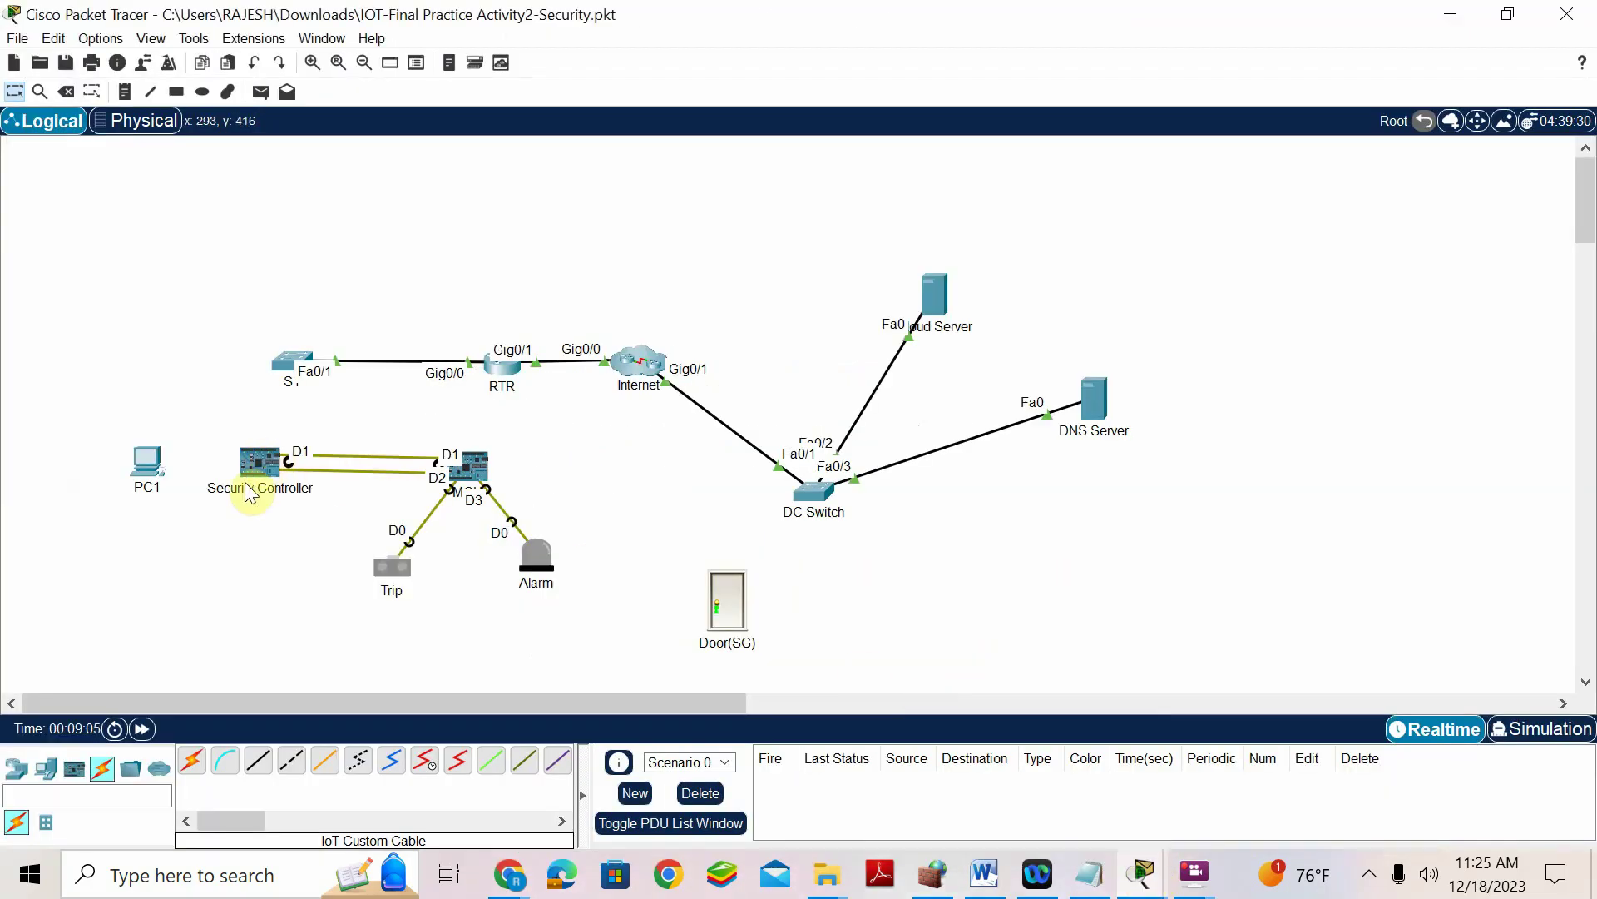
Step: Rename the controller to Security Controller(SC)
{"action": "left_click", "coordinate": [303, 488]}
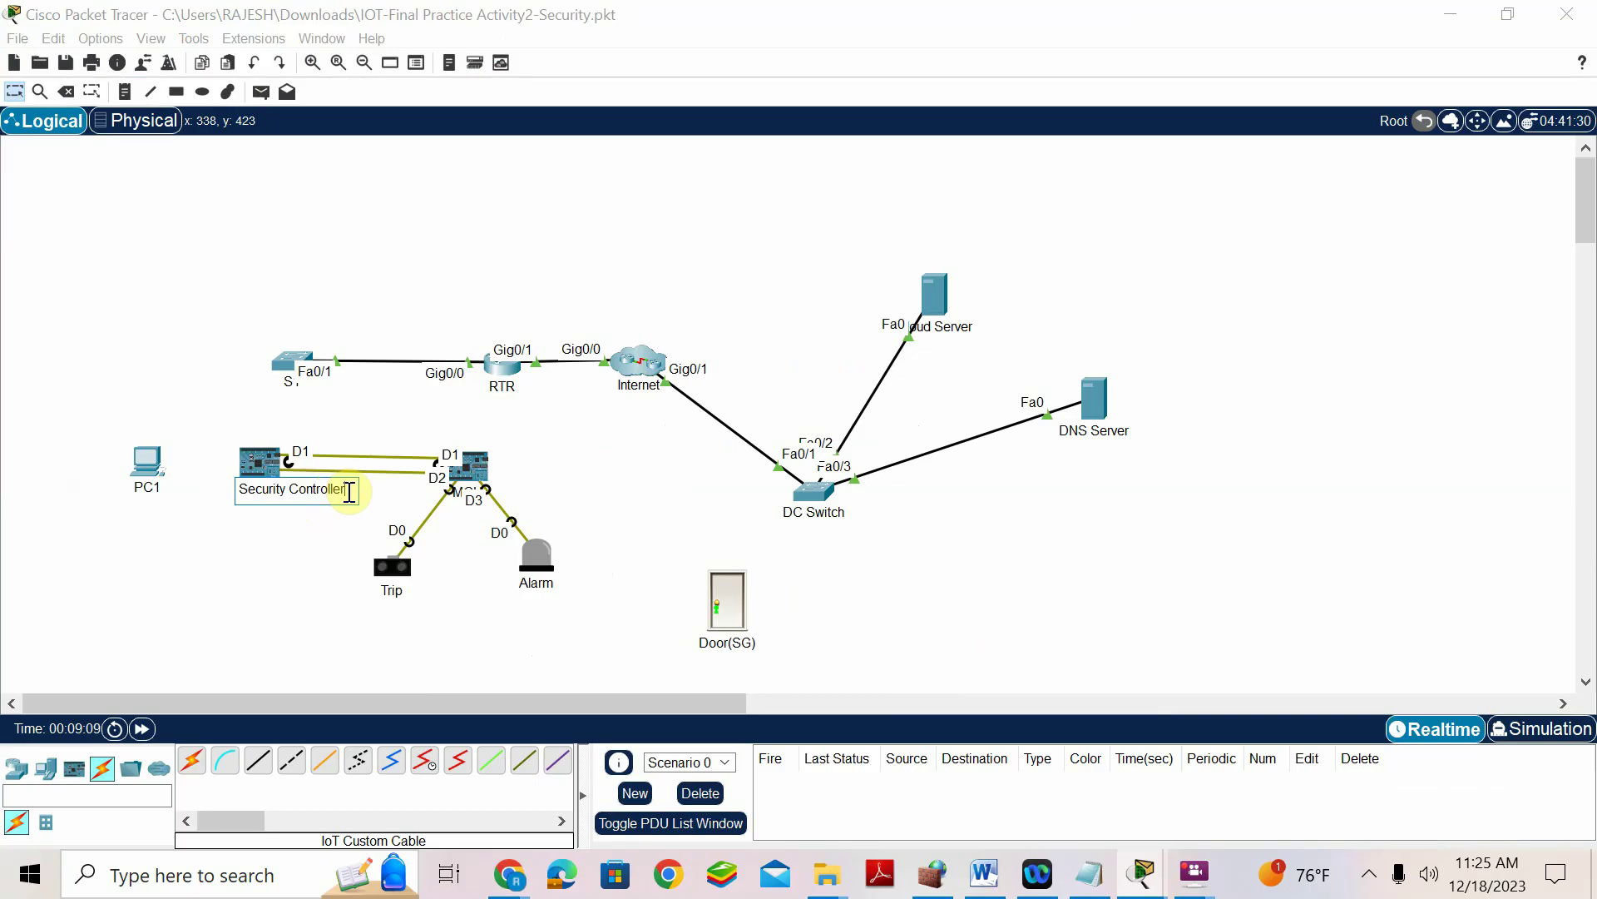
{"action": "type", "text": "(SC"}
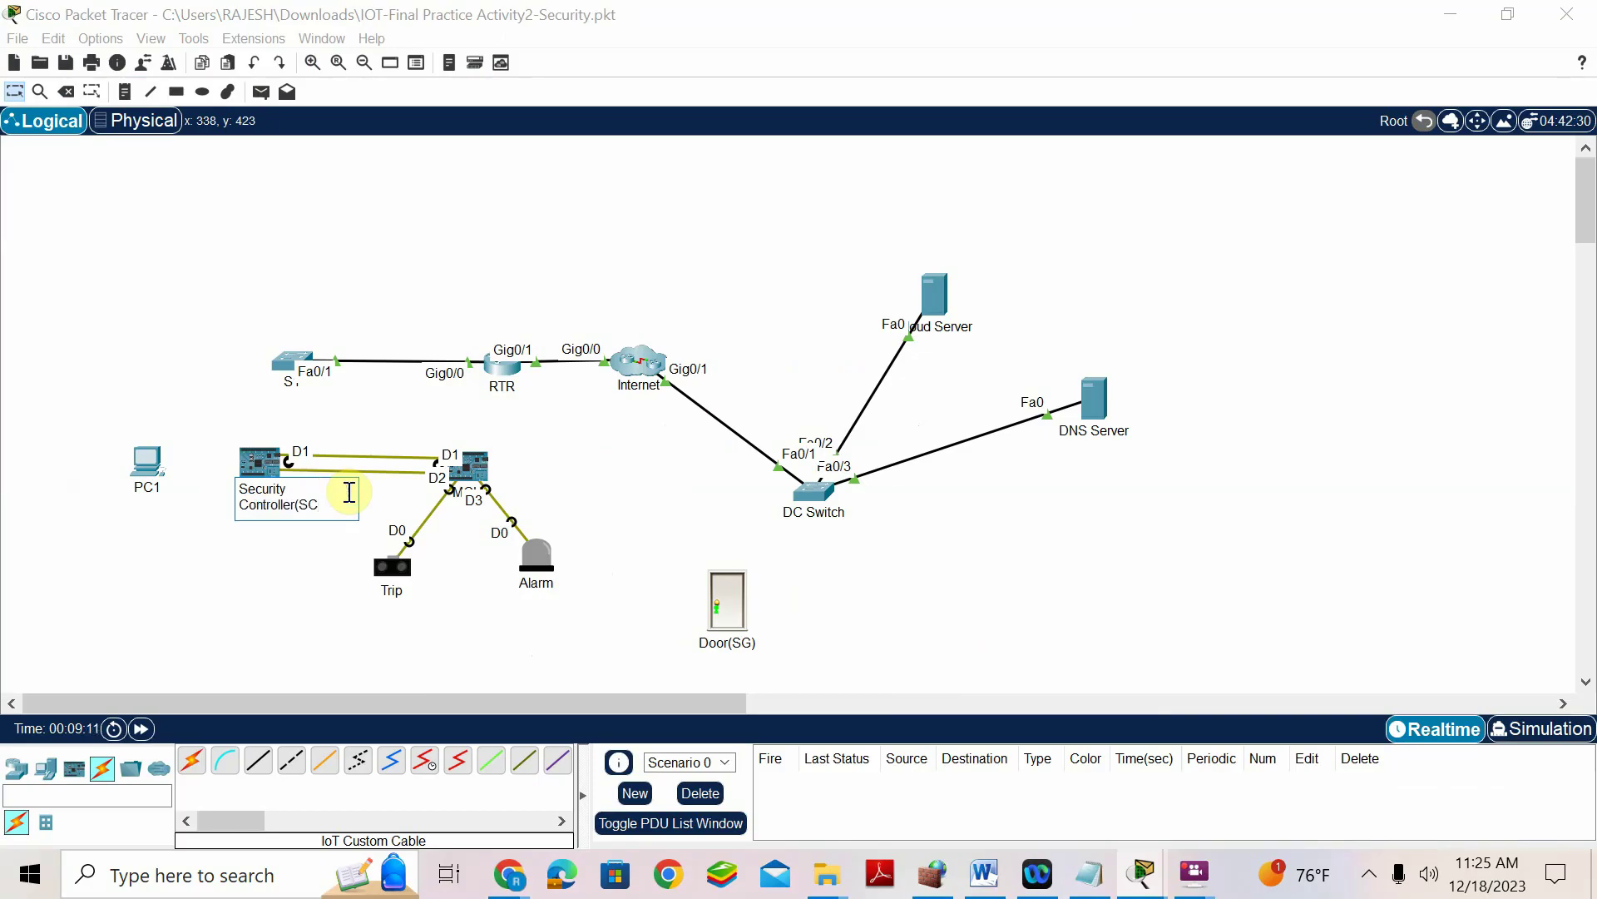
{"action": "type", "text": ")"}
{"action": "left_click", "coordinate": [286, 526]}
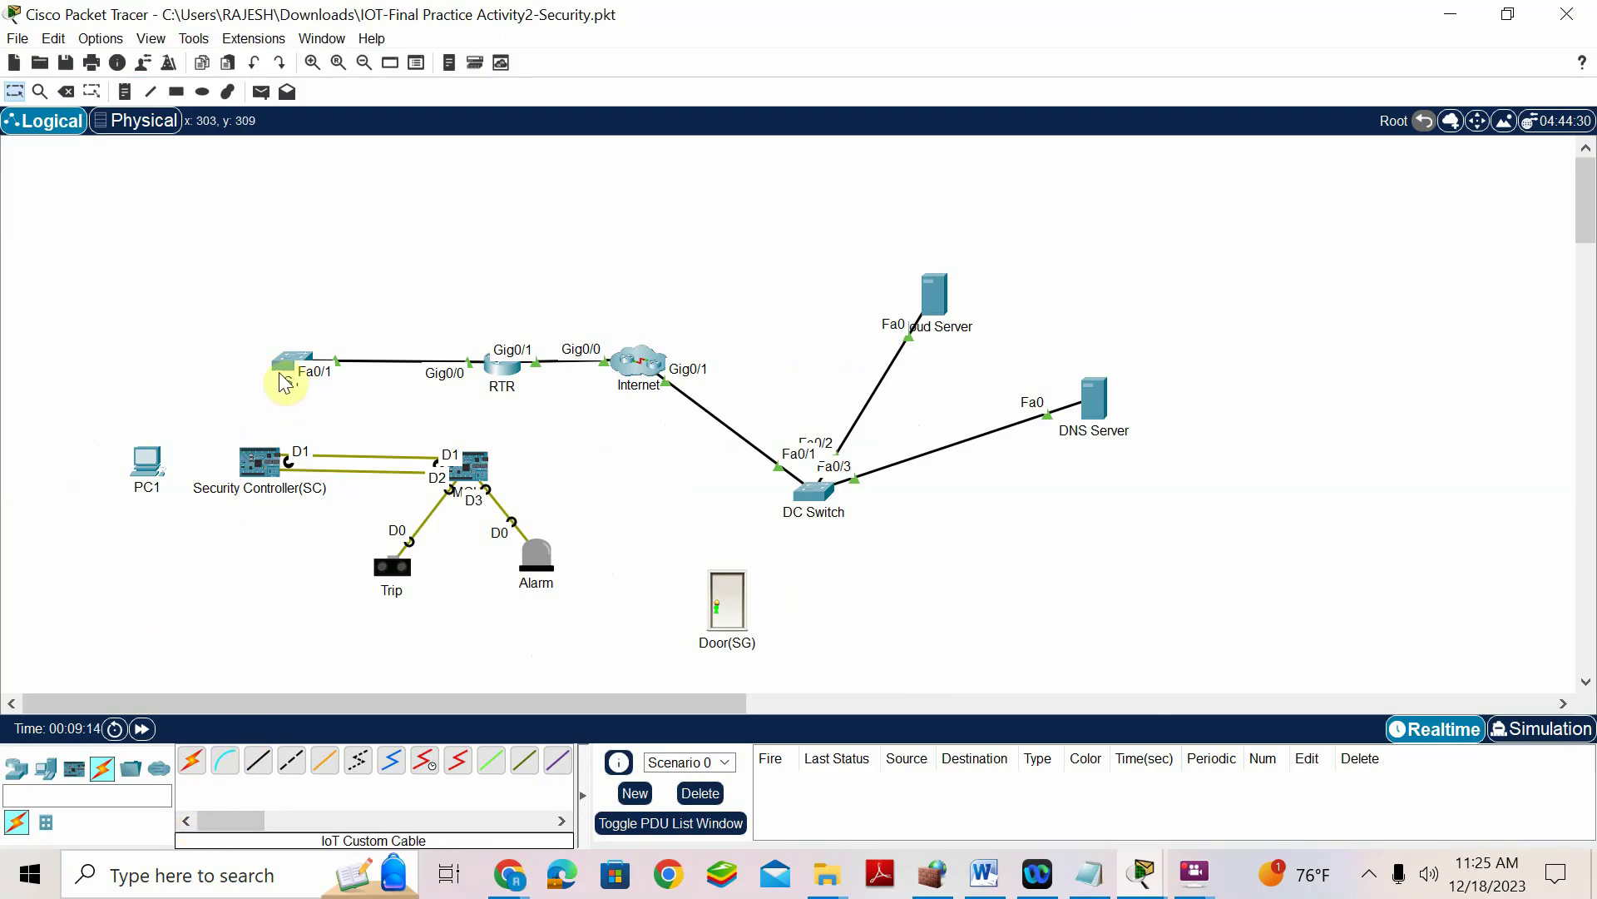
Step: Cable PC1's FastEthernet0 to switch port Fa0/2 with copper straight-through, then fast-forward time
{"action": "left_click", "coordinate": [258, 760]}
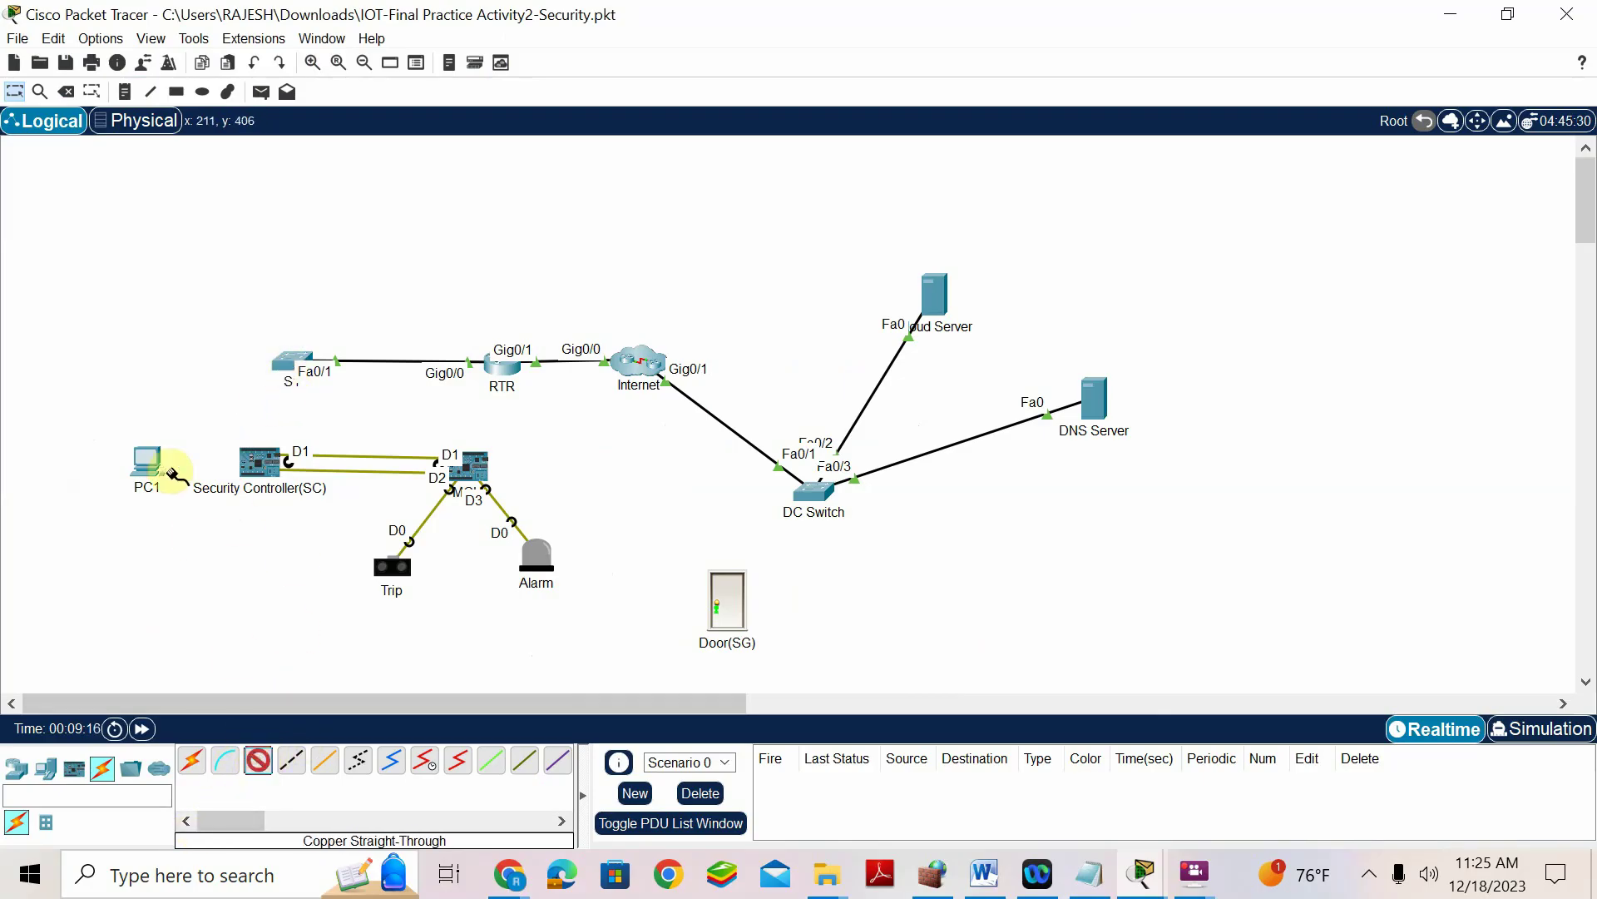
{"action": "left_click", "coordinate": [153, 463]}
{"action": "left_click", "coordinate": [218, 551]}
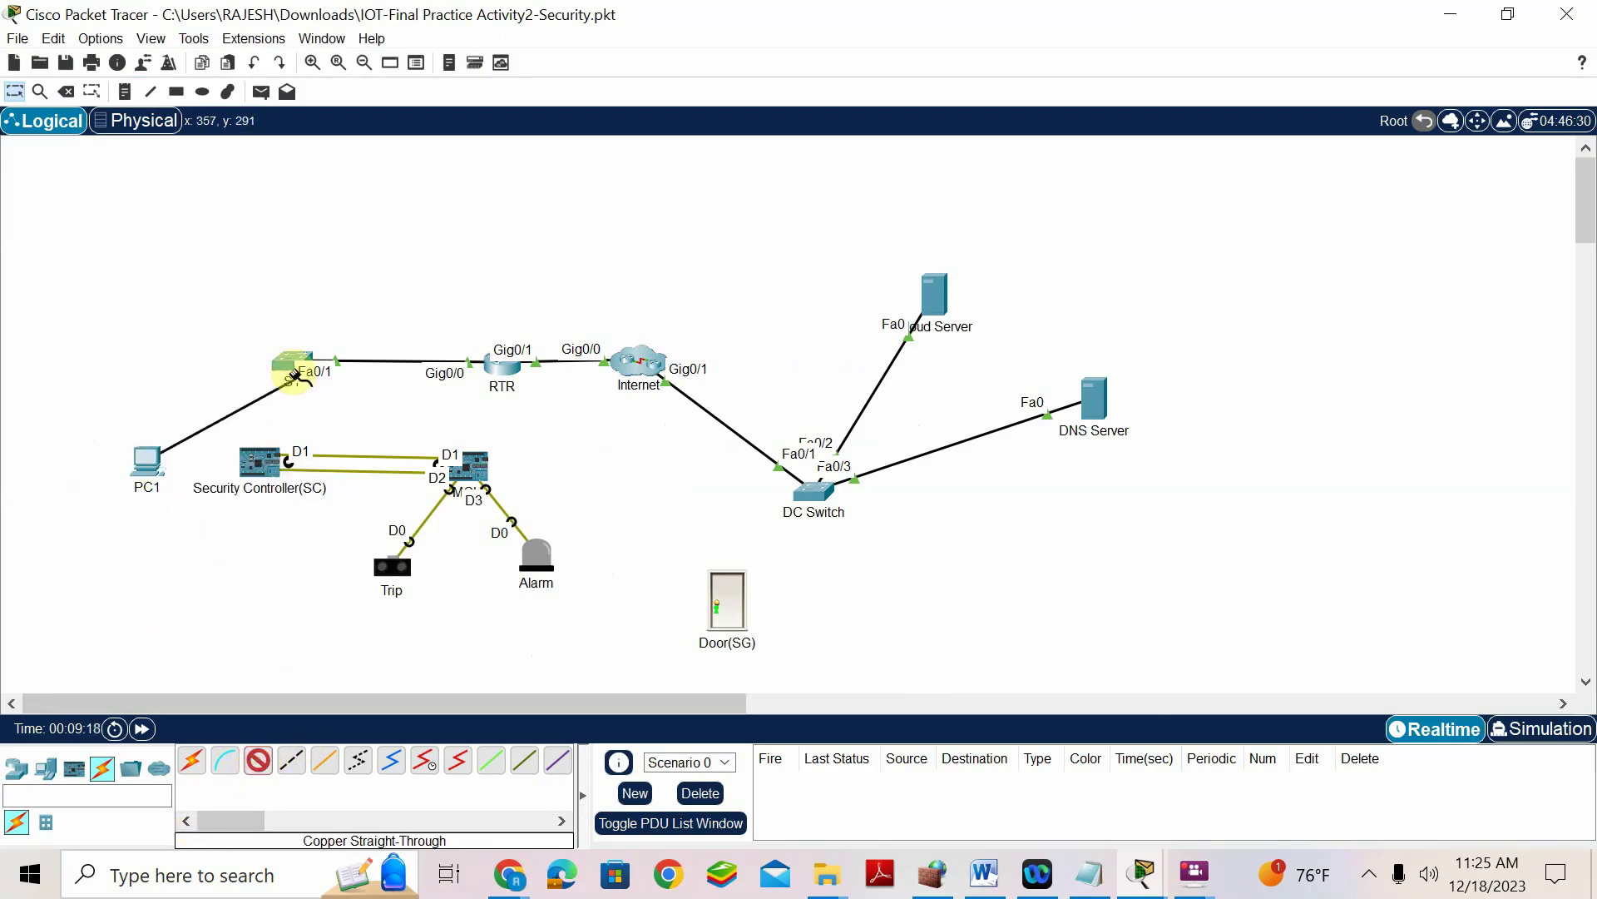
{"action": "left_click", "coordinate": [288, 363]}
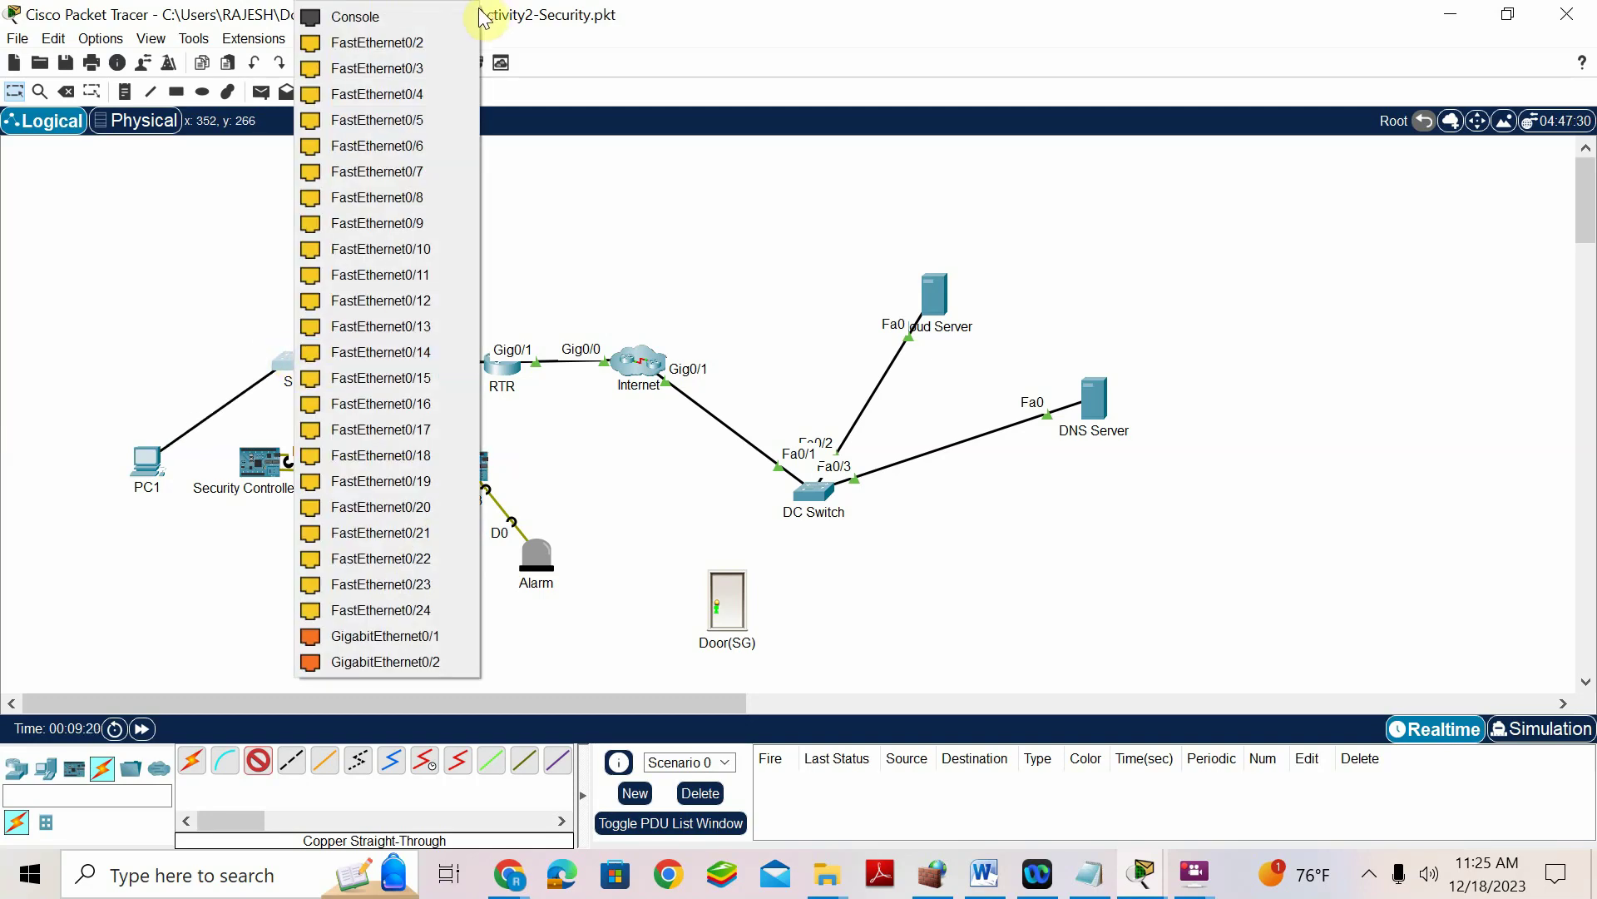
{"action": "left_click", "coordinate": [454, 45]}
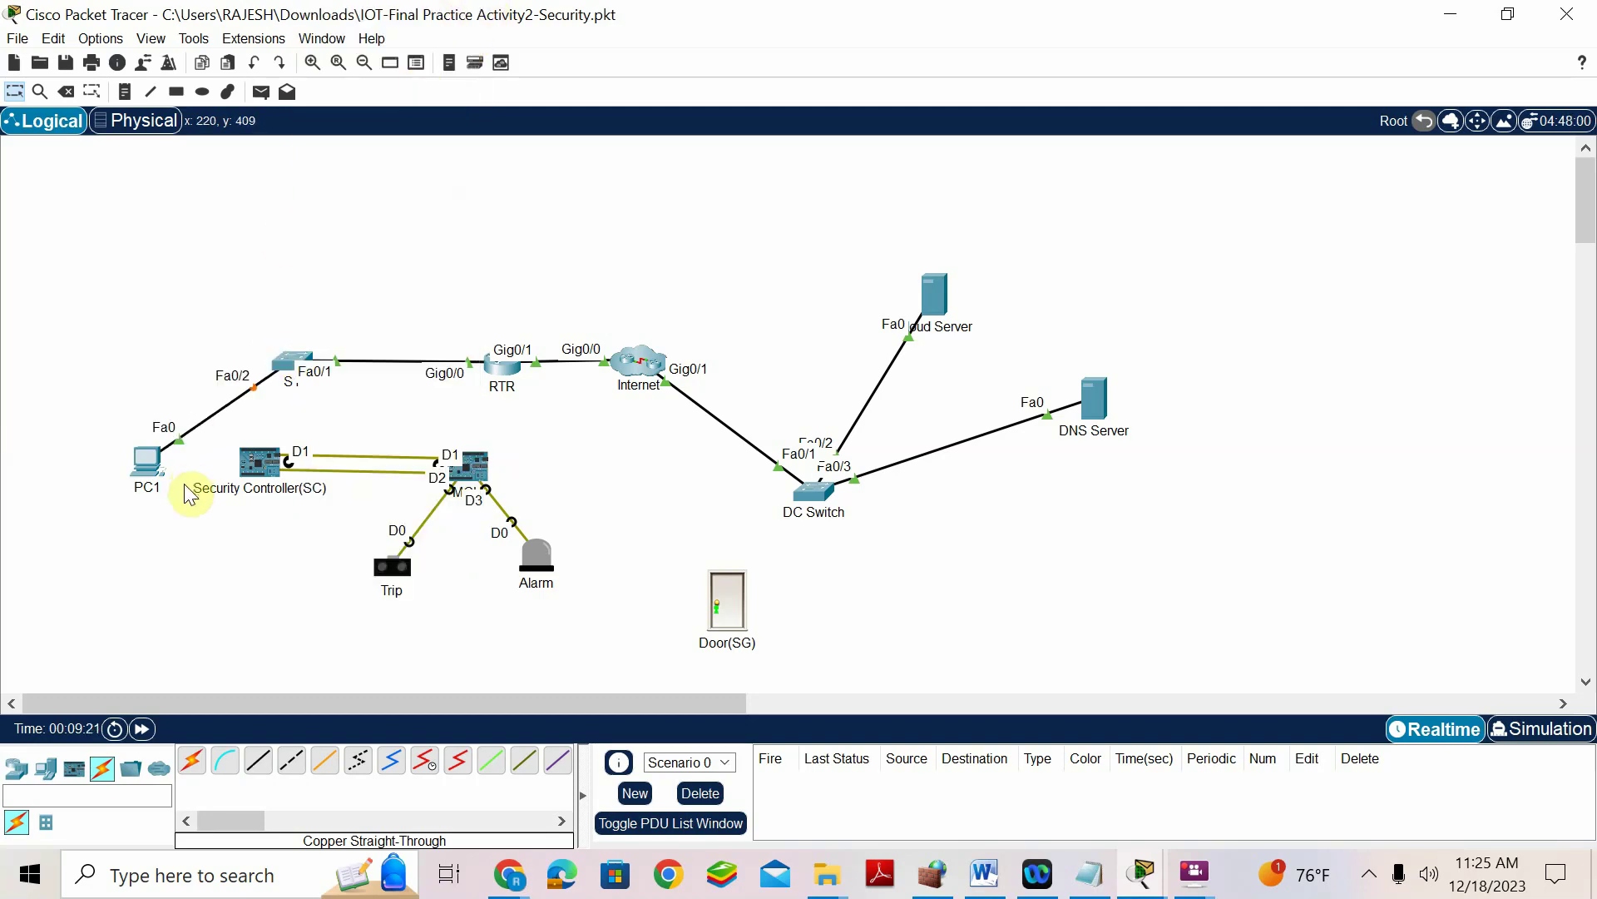
{"action": "left_click", "coordinate": [138, 729]}
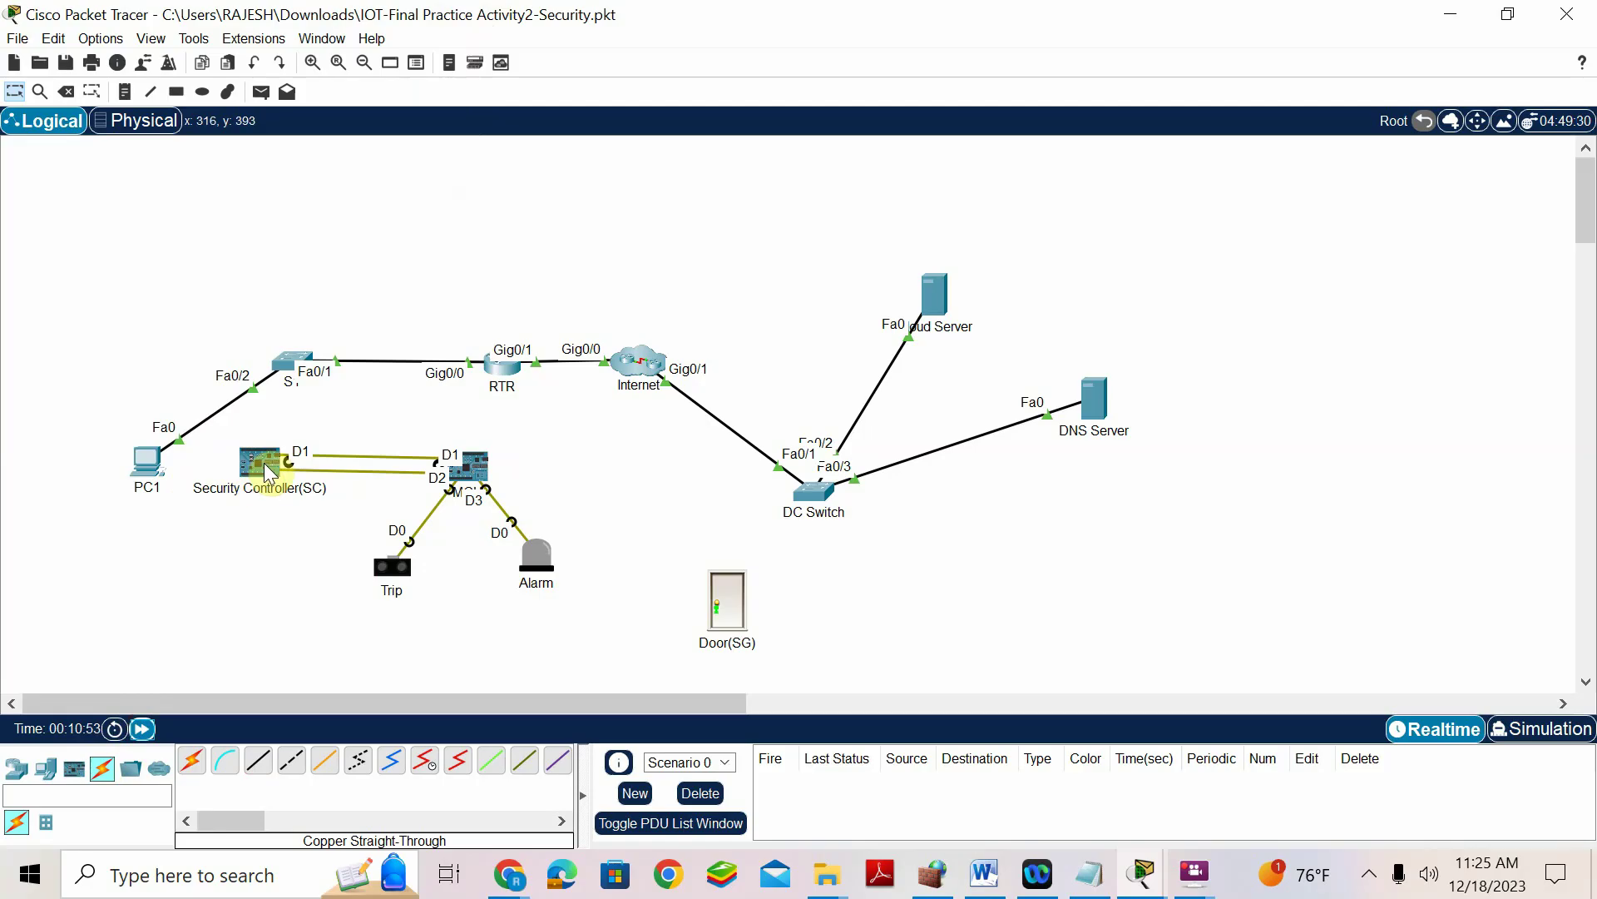
Step: Install the PT-IOT-NM-1CFE module on the Security Controller's board from the Physical view
{"action": "left_click", "coordinate": [265, 478]}
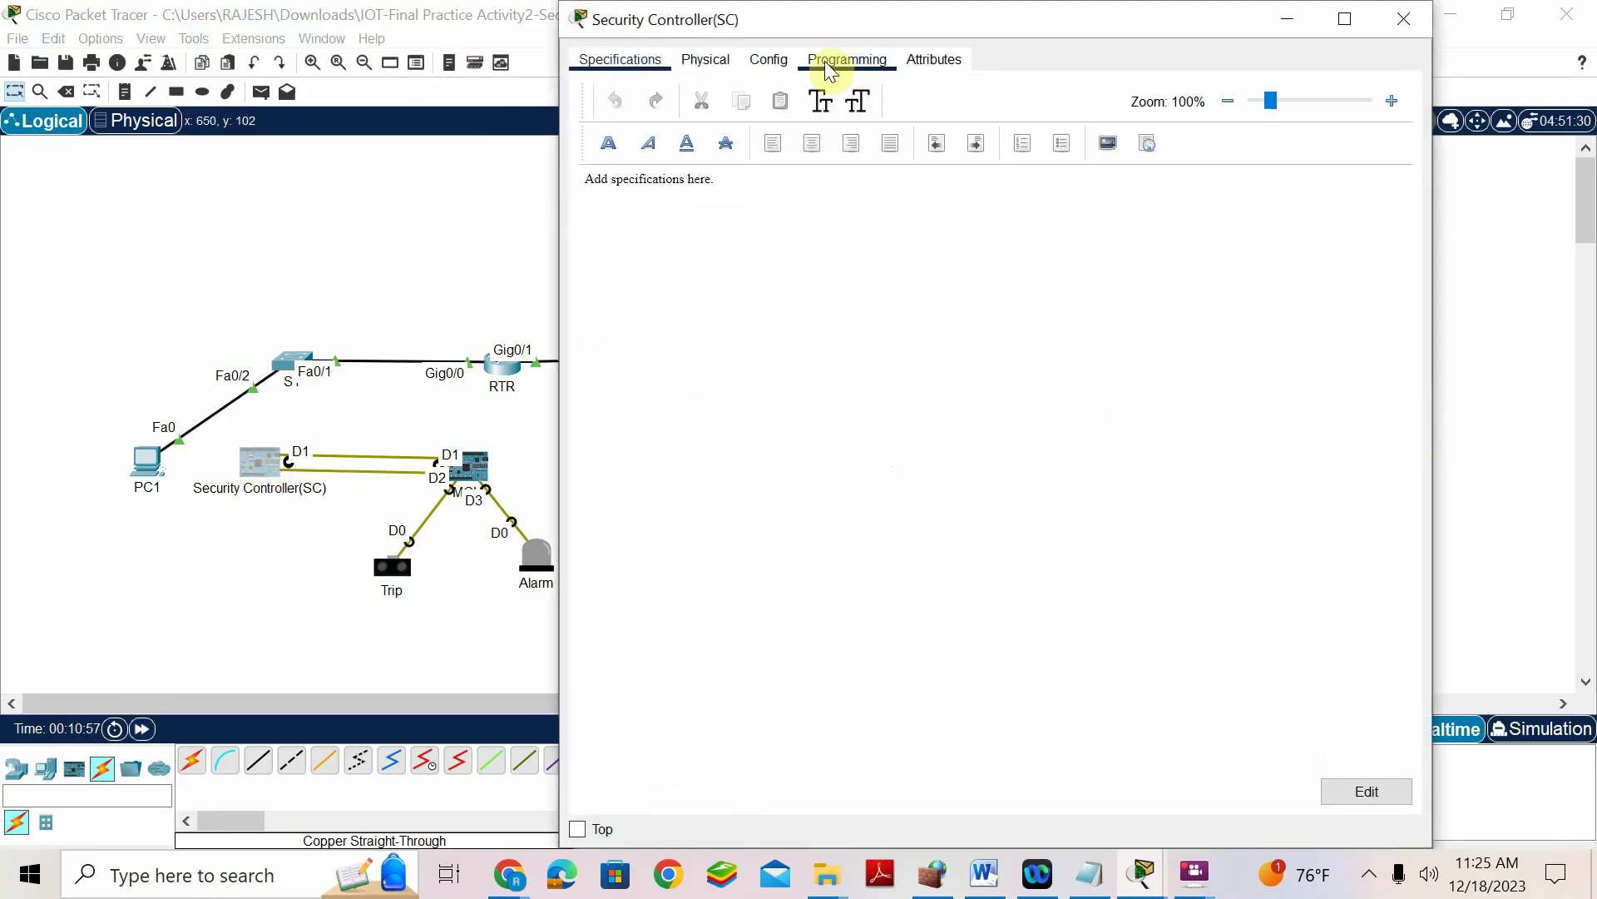
{"action": "left_click", "coordinate": [703, 60]}
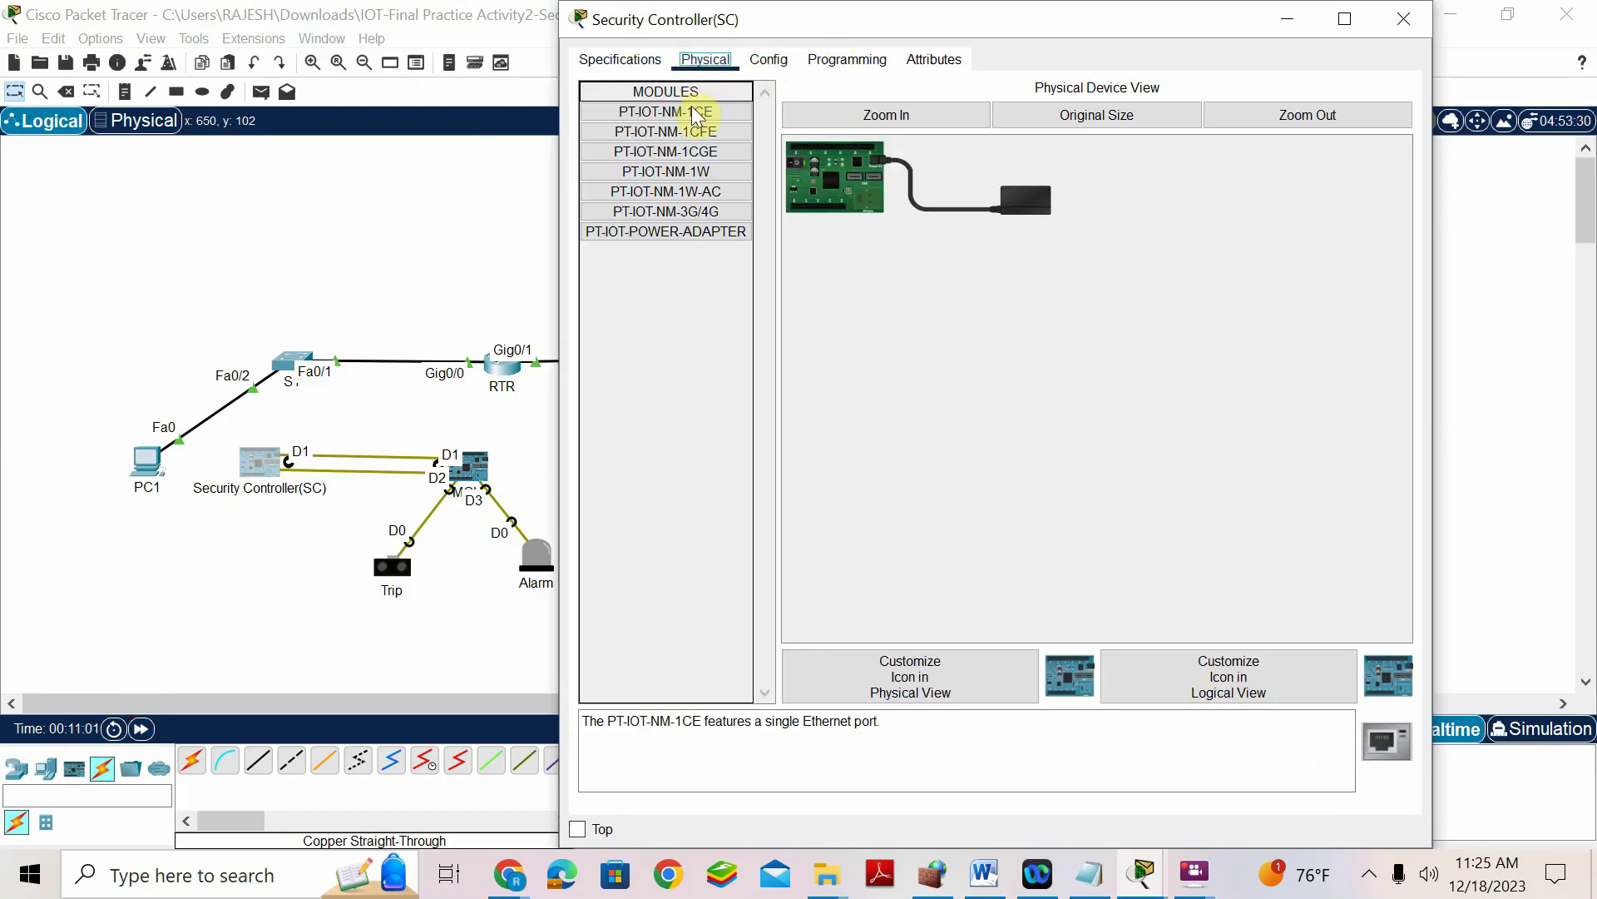
{"action": "left_click_drag", "start_coordinate": [710, 132], "coordinate": [870, 199]}
{"action": "left_click", "coordinate": [801, 163]}
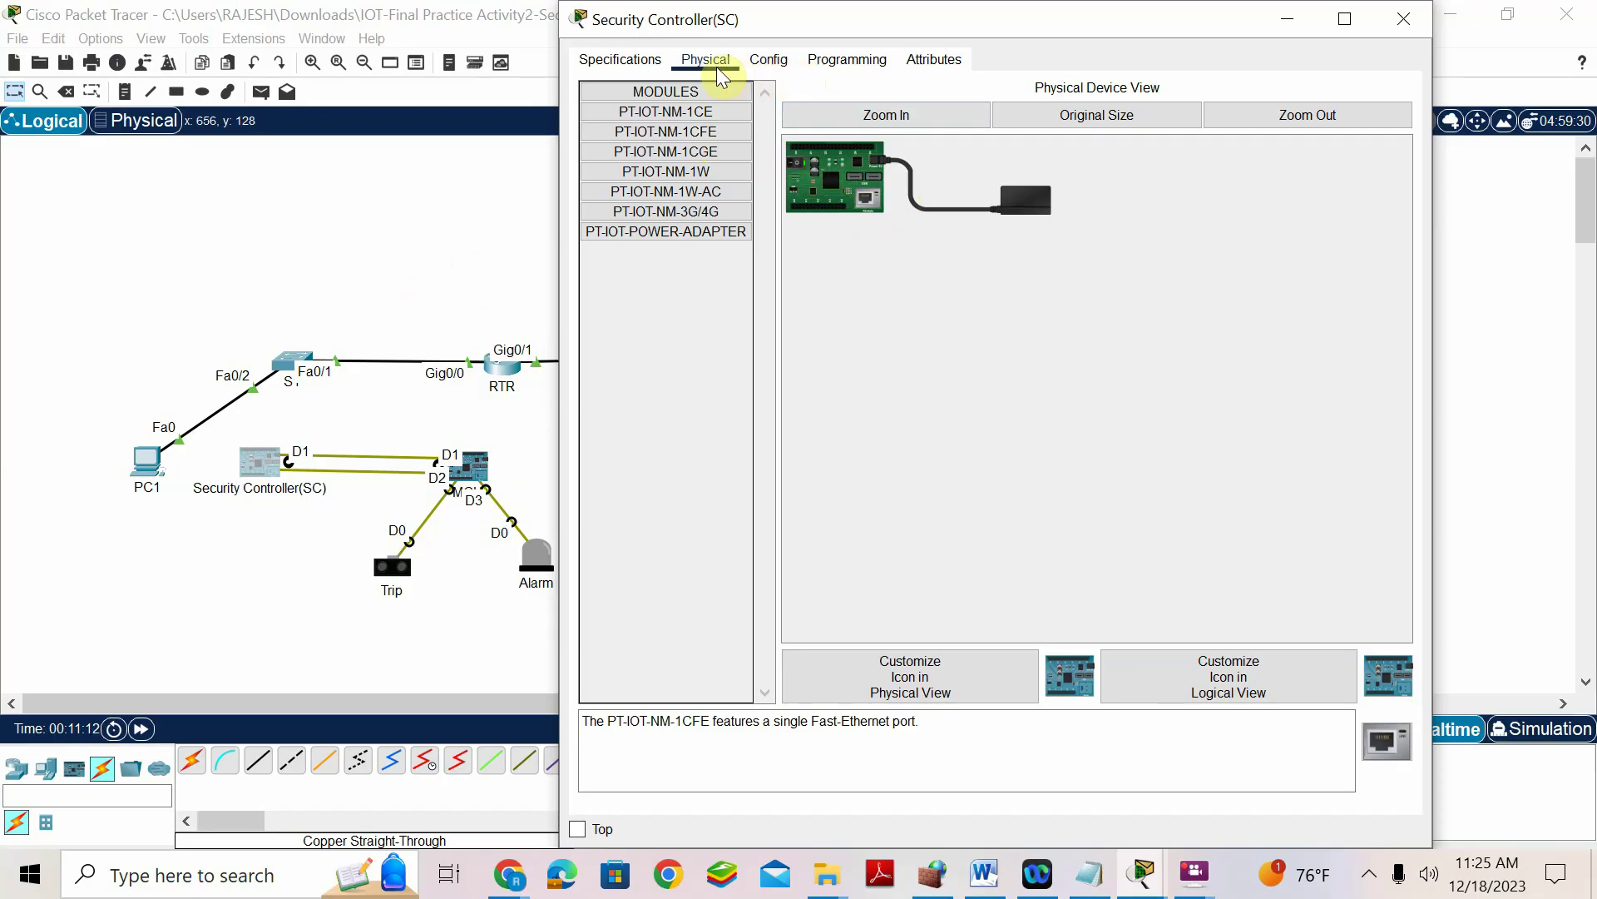
{"action": "left_click", "coordinate": [699, 135]}
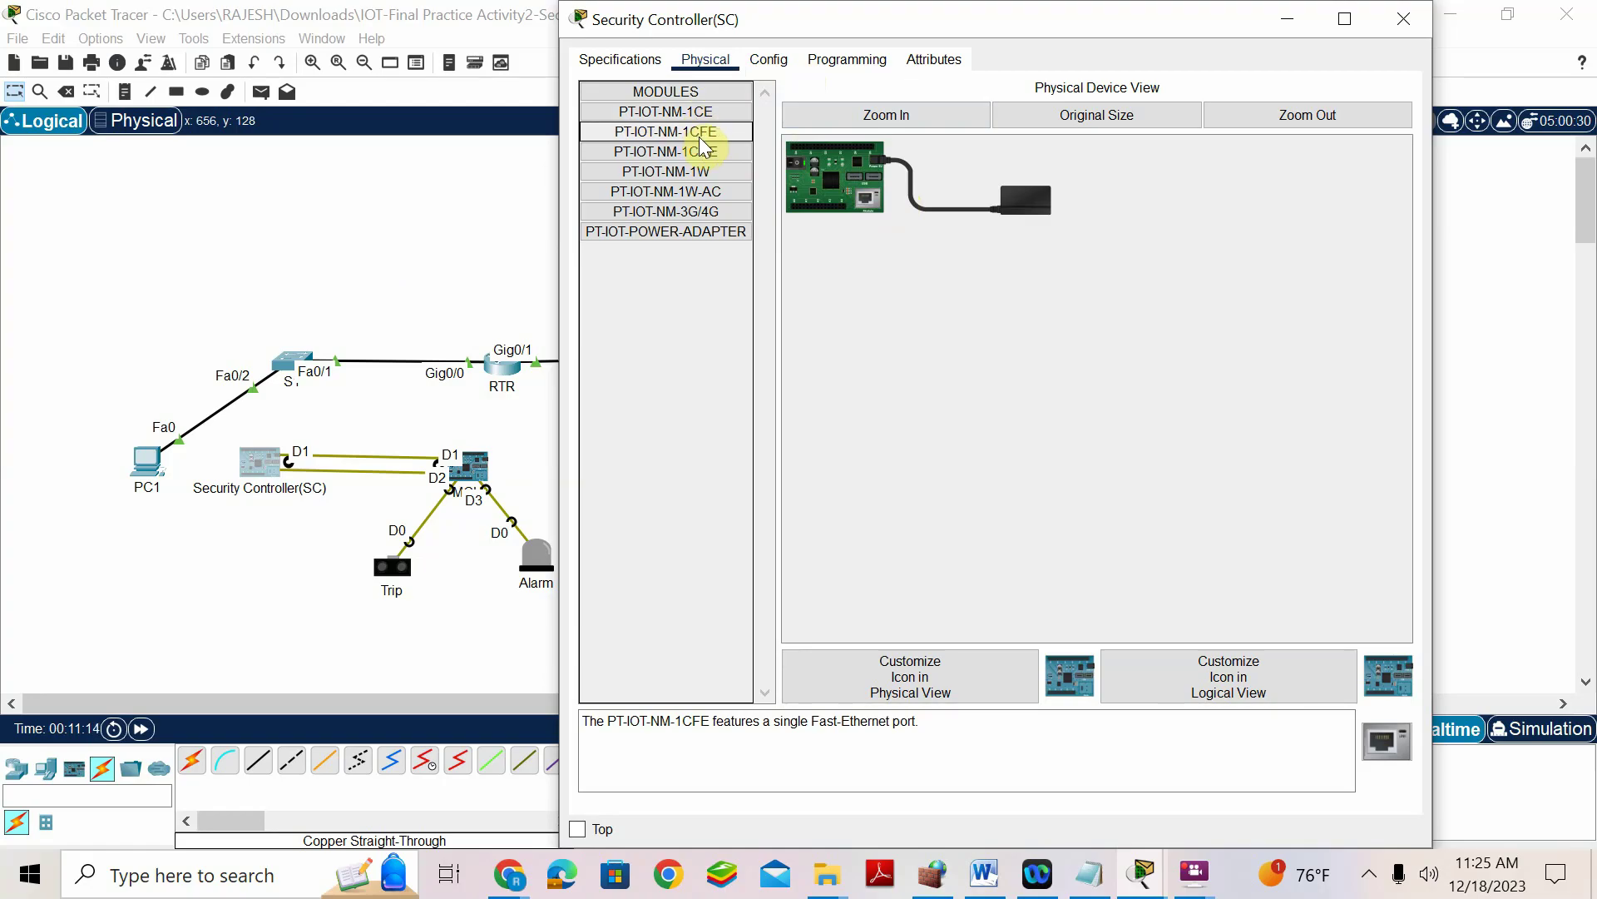
{"action": "left_click", "coordinate": [840, 162]}
{"action": "left_click", "coordinate": [427, 196]}
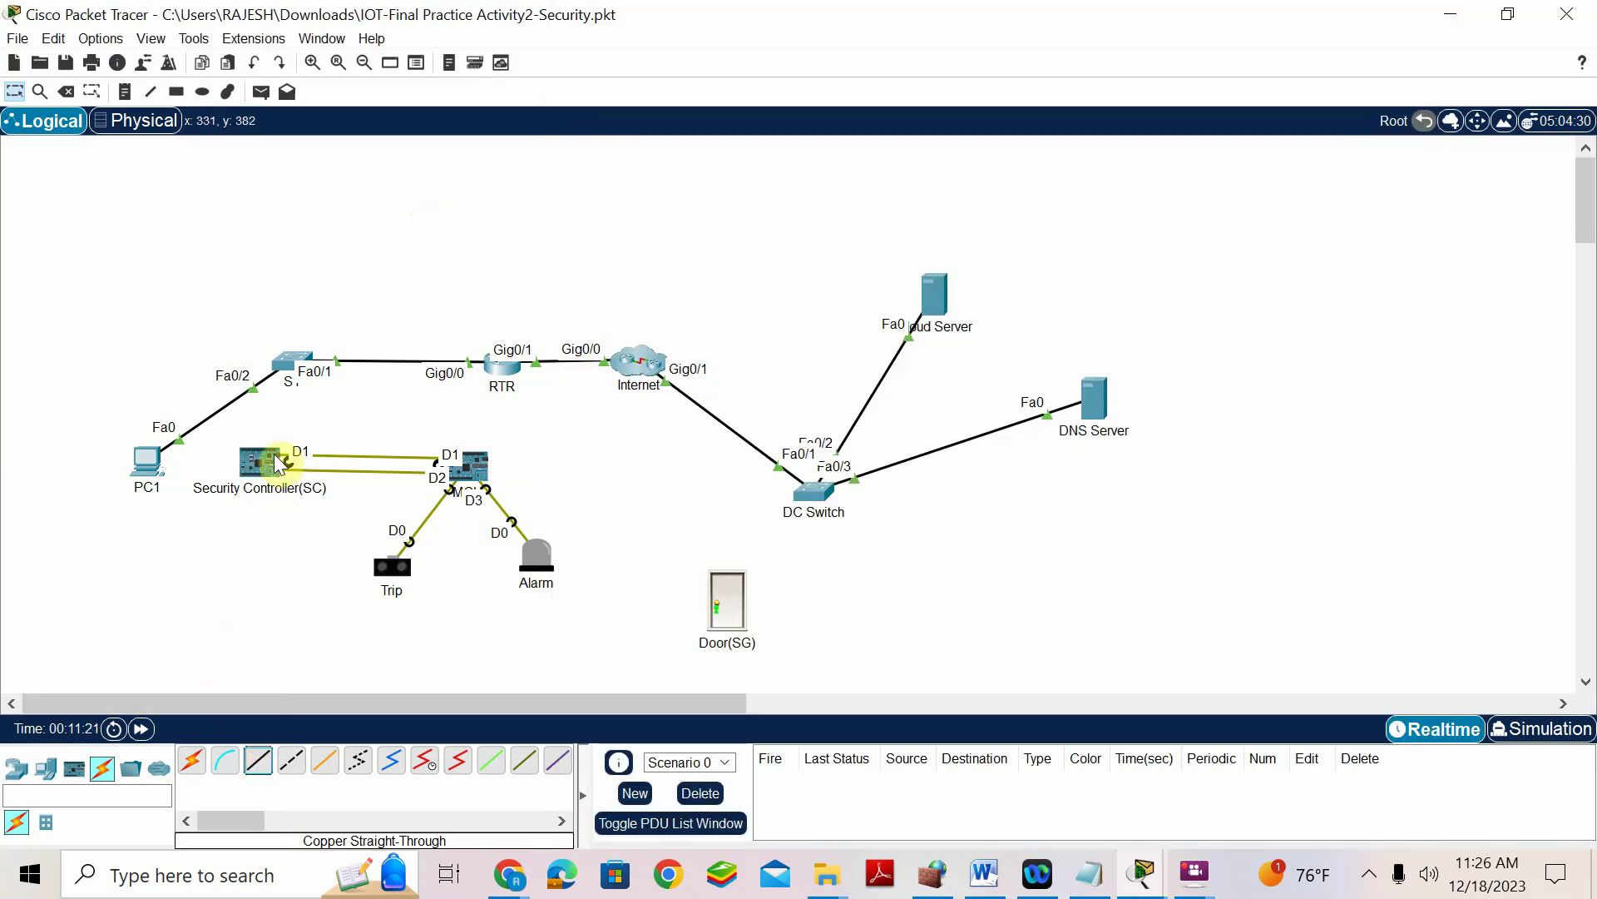
Step: Cable the Security Controller's Ethernet0 to switch S1 port Fa0/3 with copper straight-through
{"action": "left_click", "coordinate": [258, 759]}
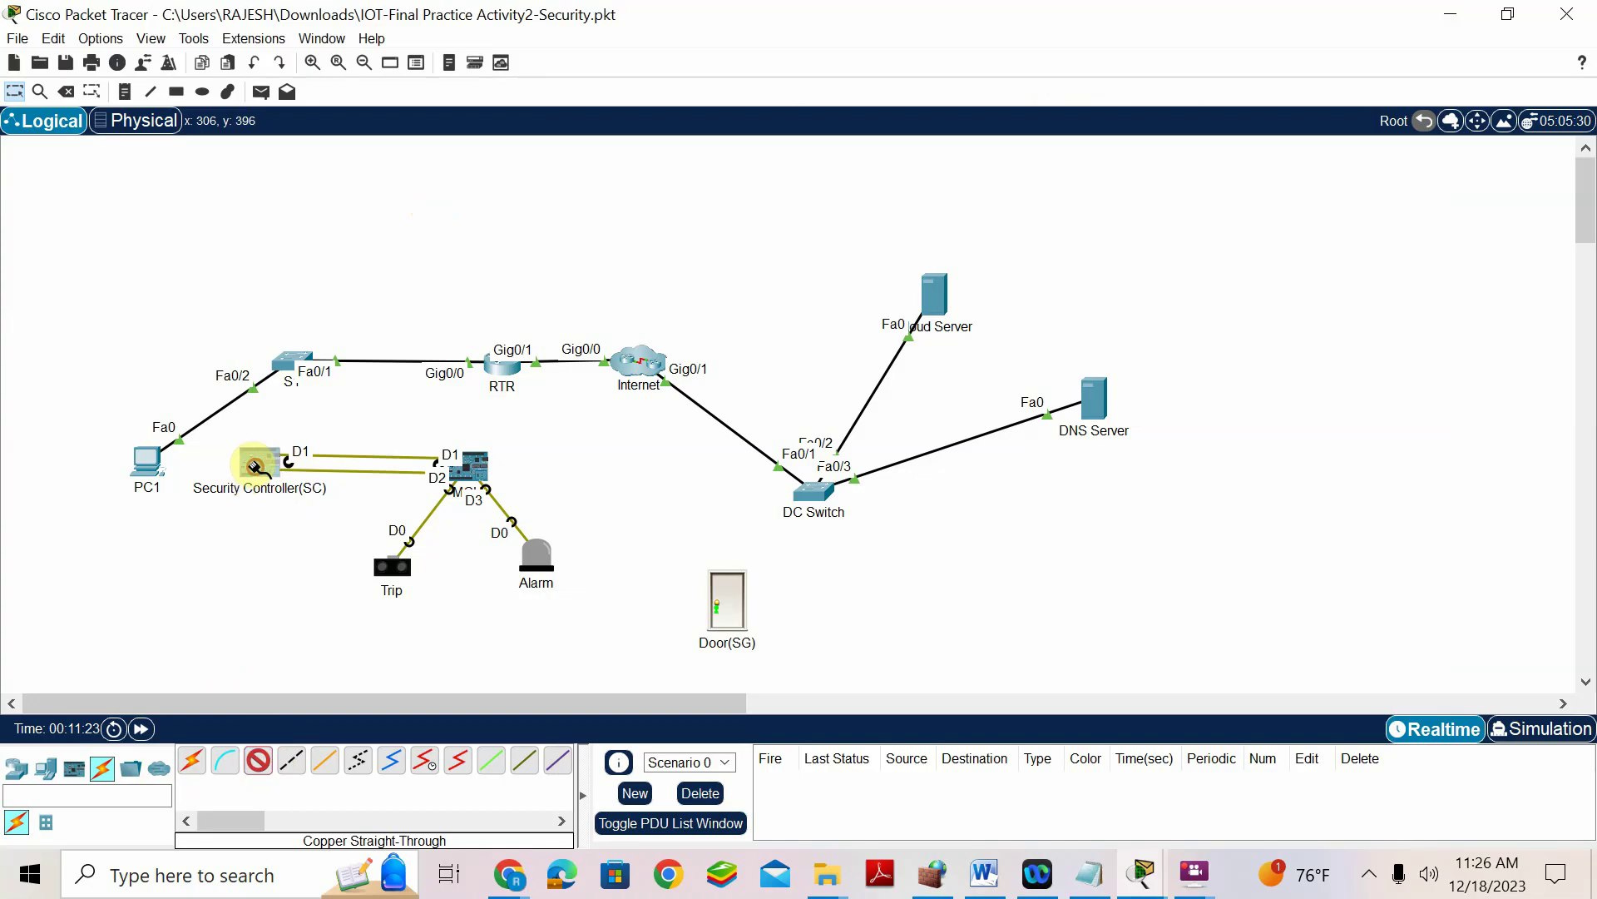
{"action": "left_click", "coordinate": [258, 463]}
{"action": "left_click", "coordinate": [307, 517]}
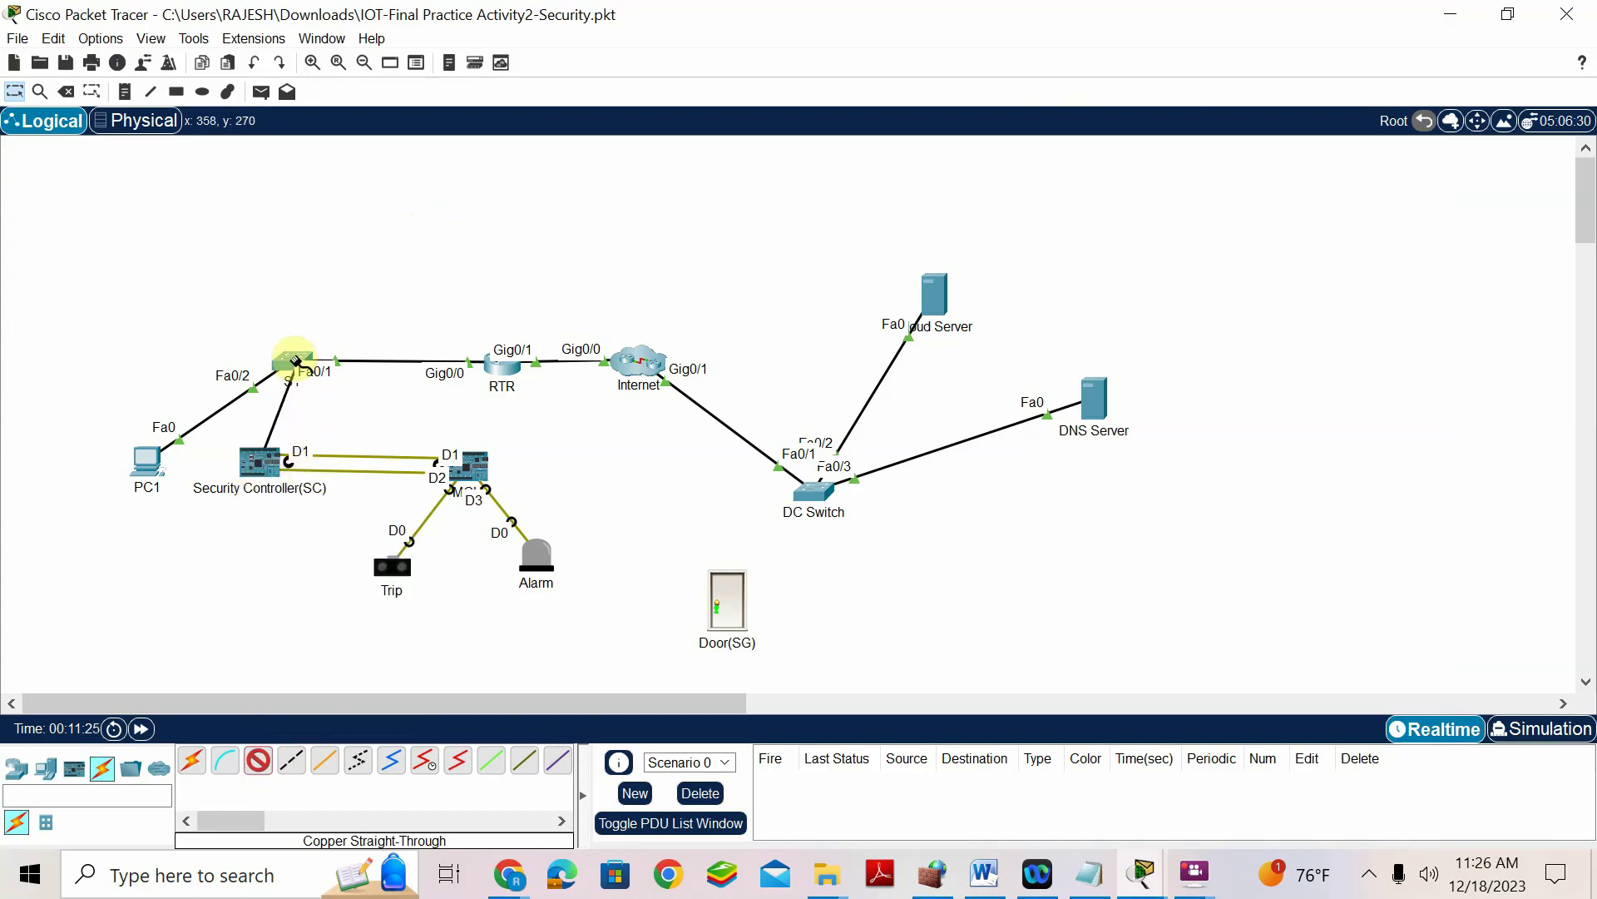
{"action": "left_click", "coordinate": [294, 359]}
{"action": "left_click", "coordinate": [415, 46]}
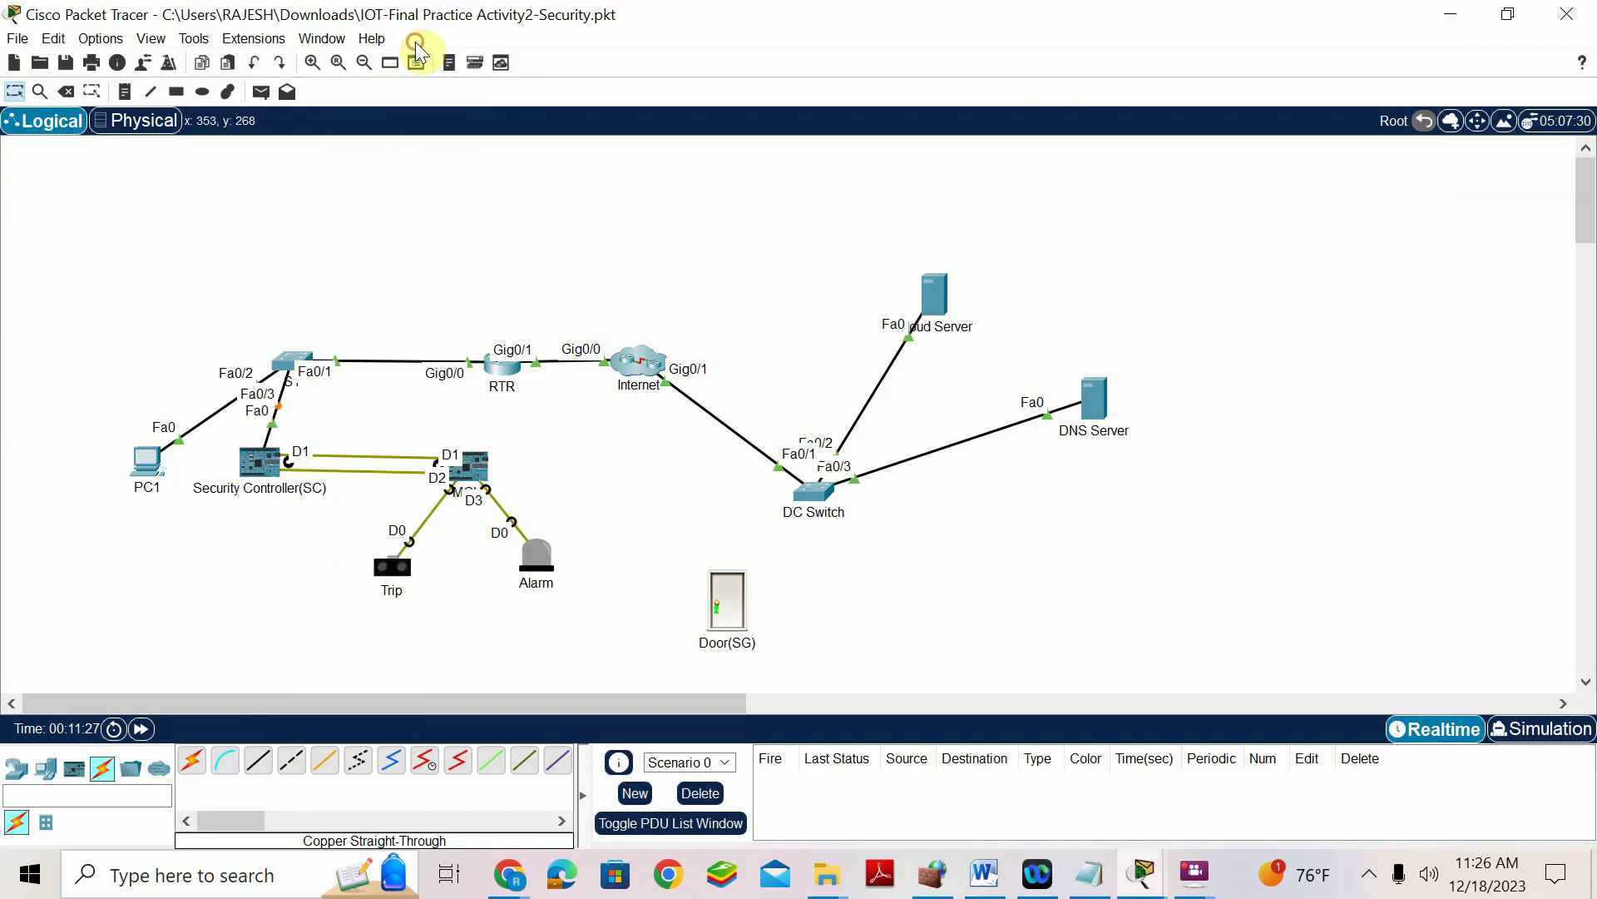
Step: Move PC1 left of S1 and the controller below it, fast-forward time, then go to Word
{"action": "left_click_drag", "start_coordinate": [140, 447], "coordinate": [115, 339]}
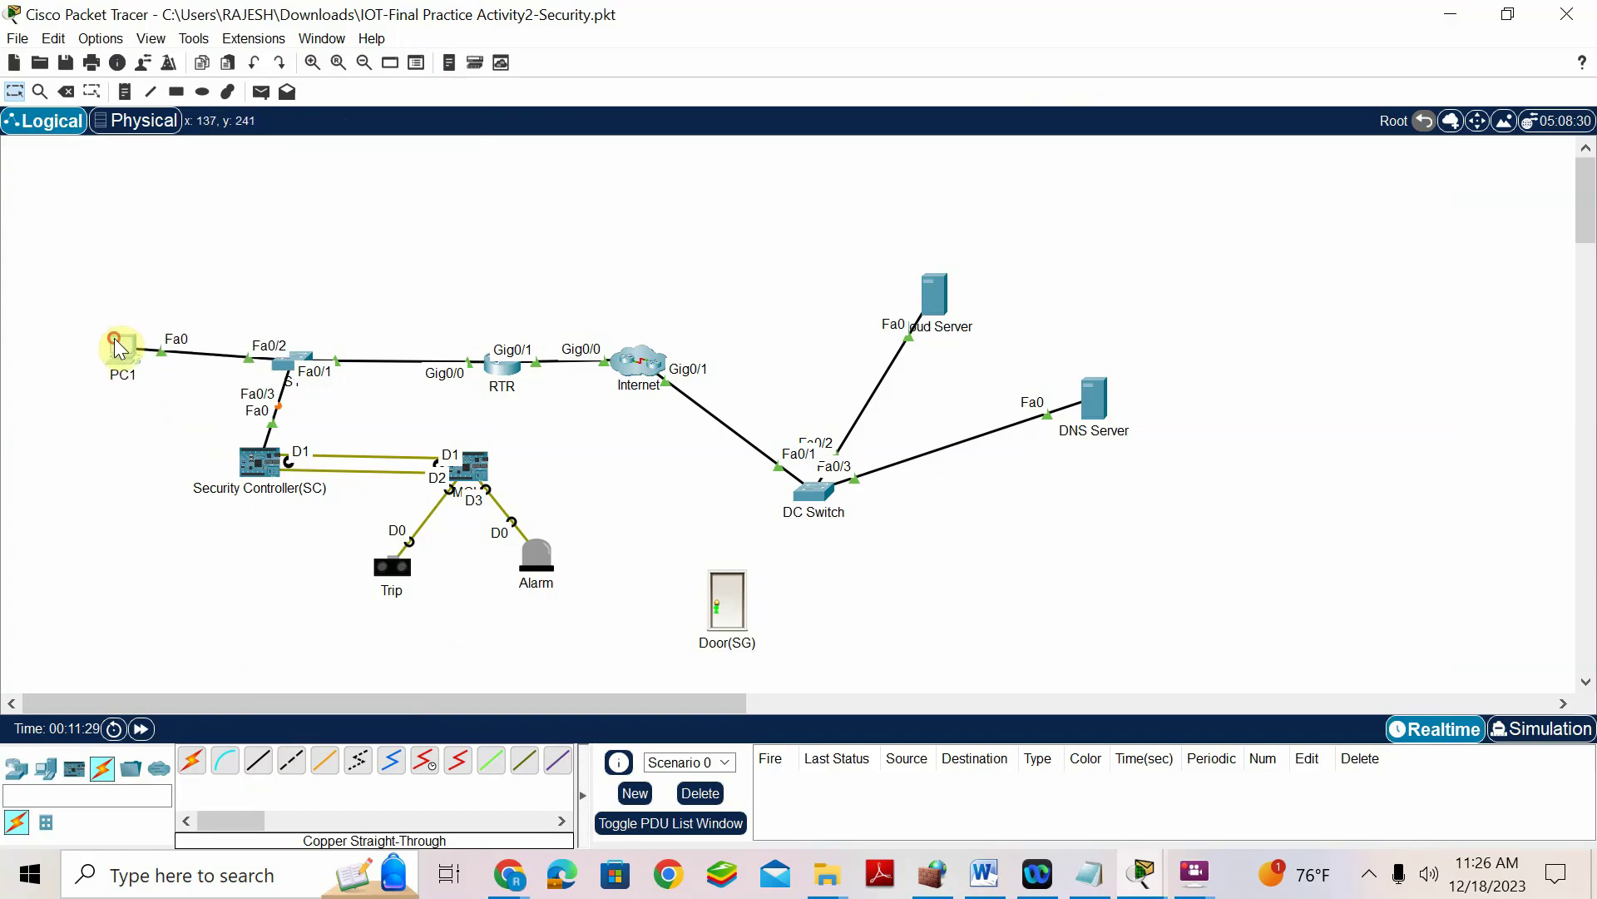
{"action": "left_click_drag", "start_coordinate": [262, 450], "coordinate": [286, 466]}
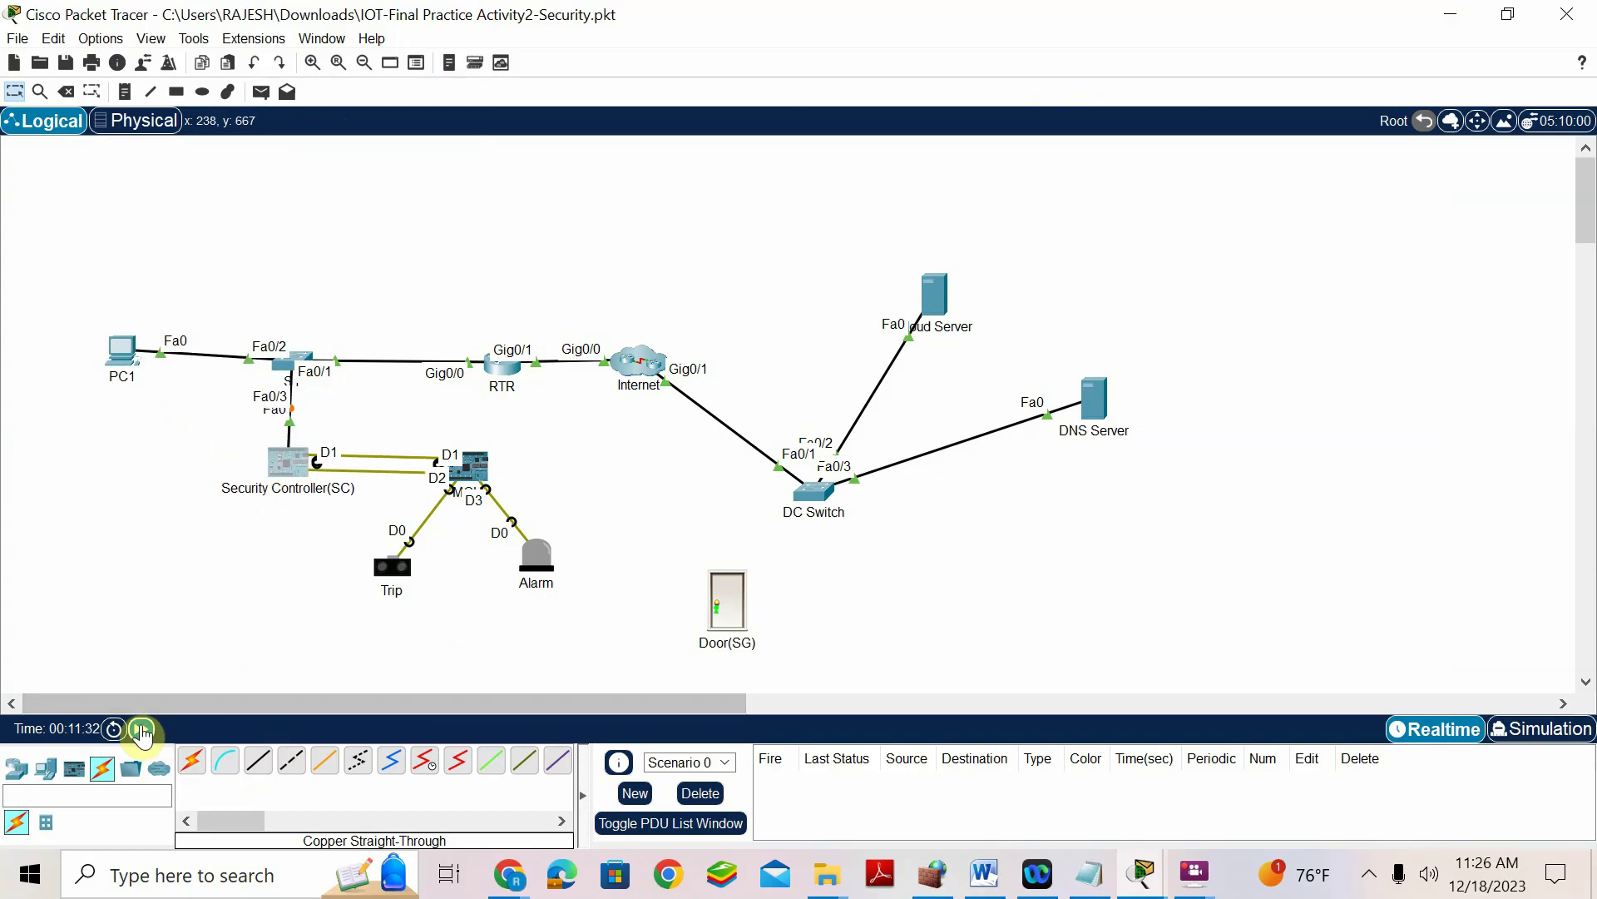
{"action": "left_click", "coordinate": [142, 729]}
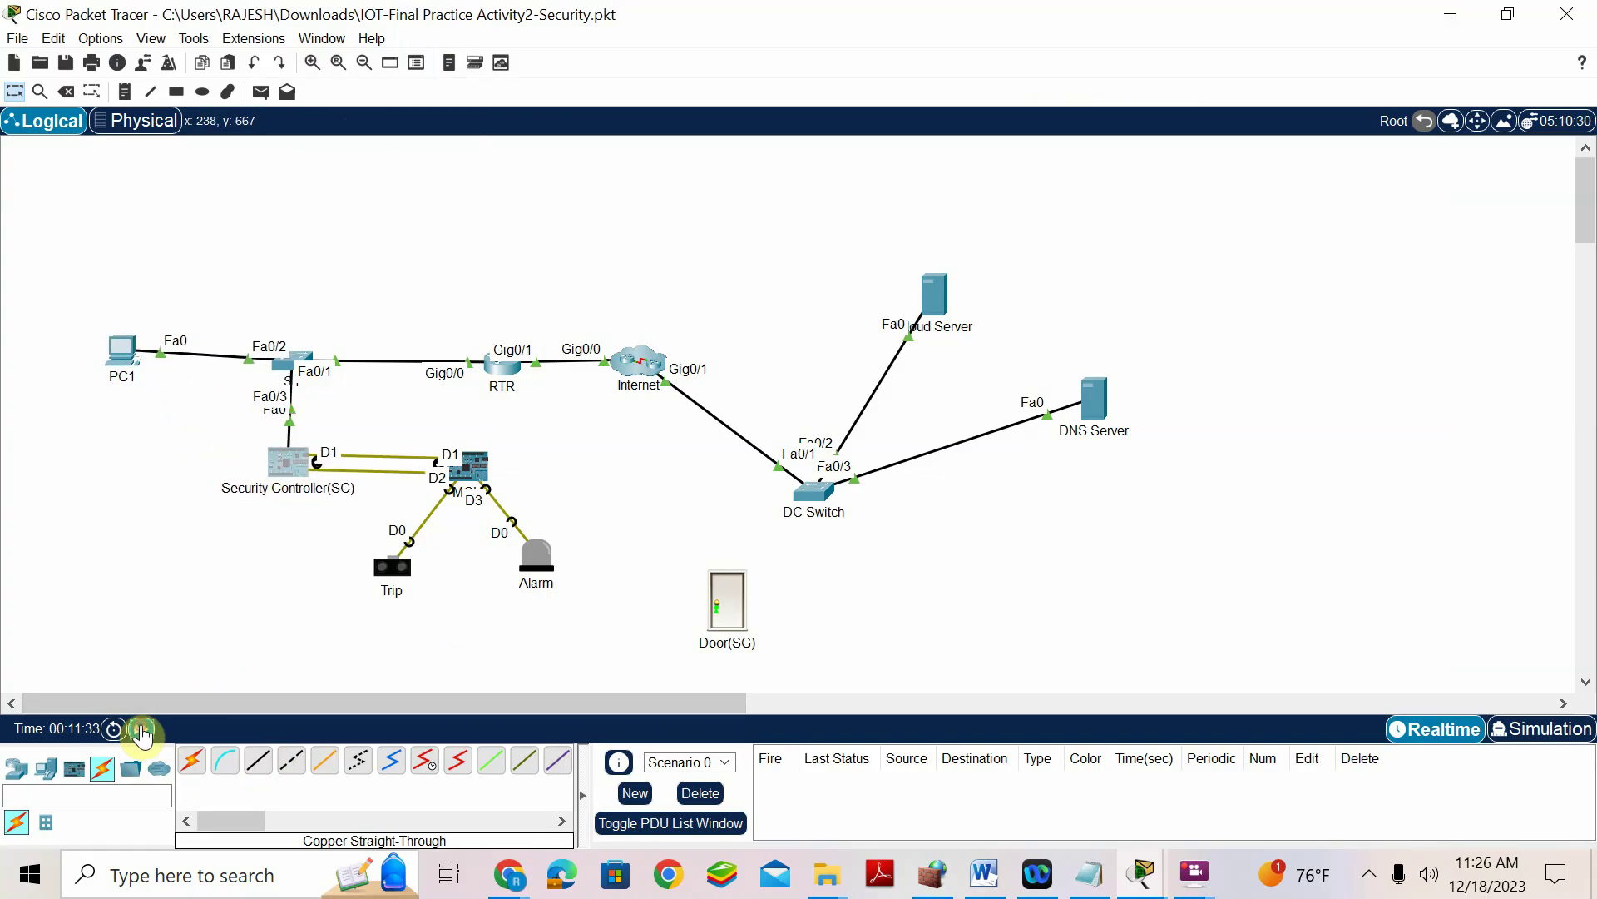
{"action": "left_click", "coordinate": [984, 872]}
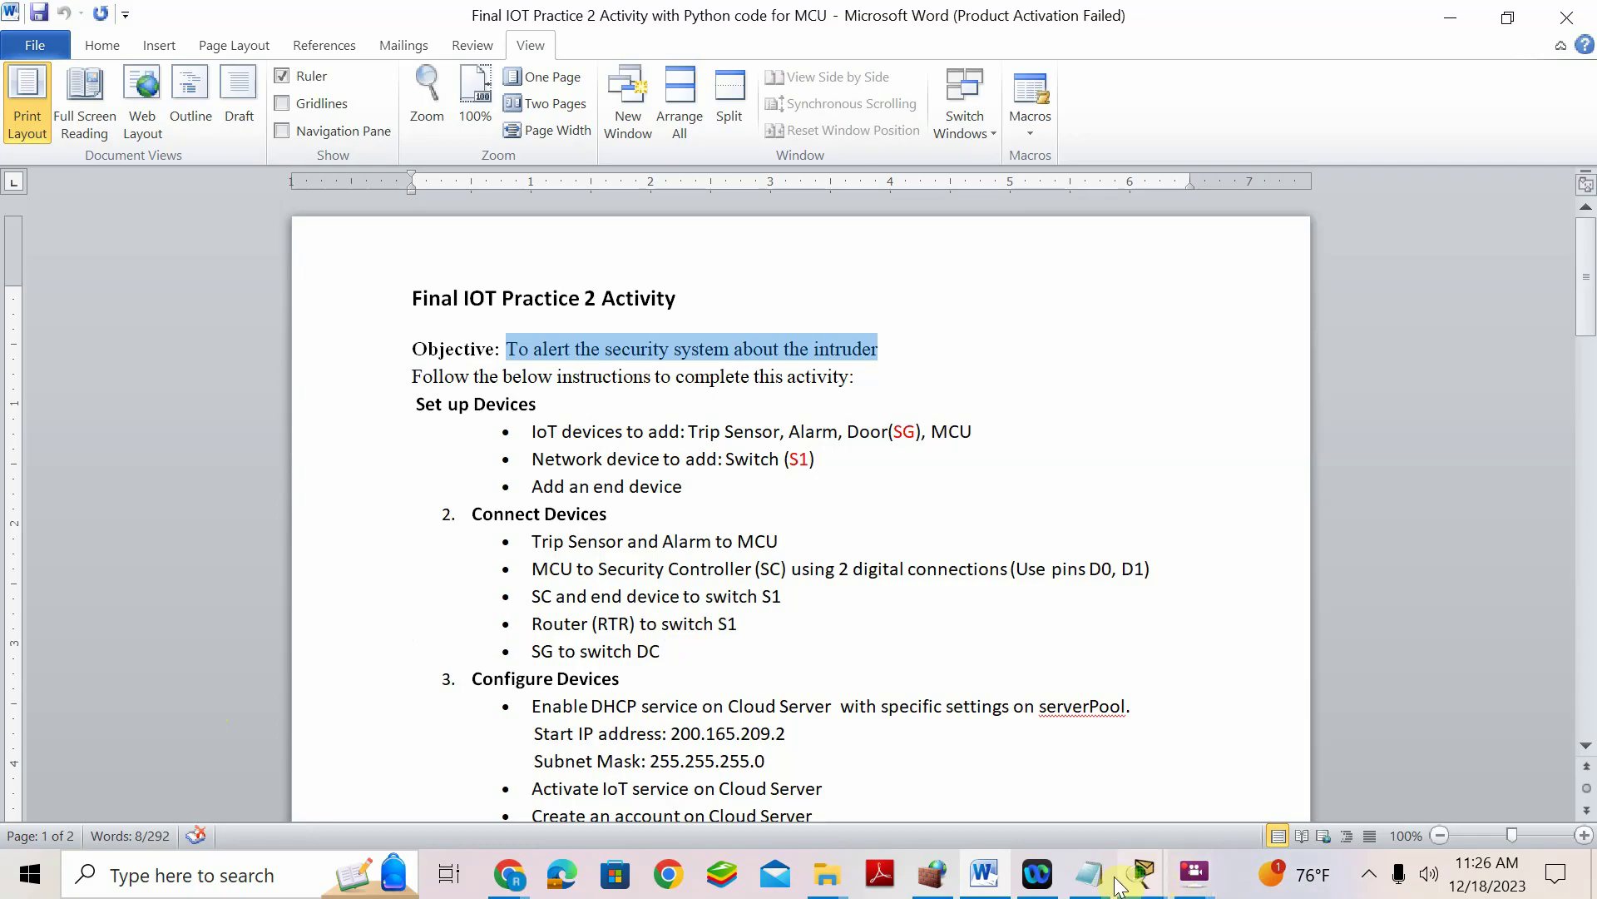
Step: After checking the connection list, bring Packet Tracer back with the Door(SG) settings window
{"action": "mouse_move", "coordinate": [1145, 882]}
{"action": "left_click", "coordinate": [825, 690]}
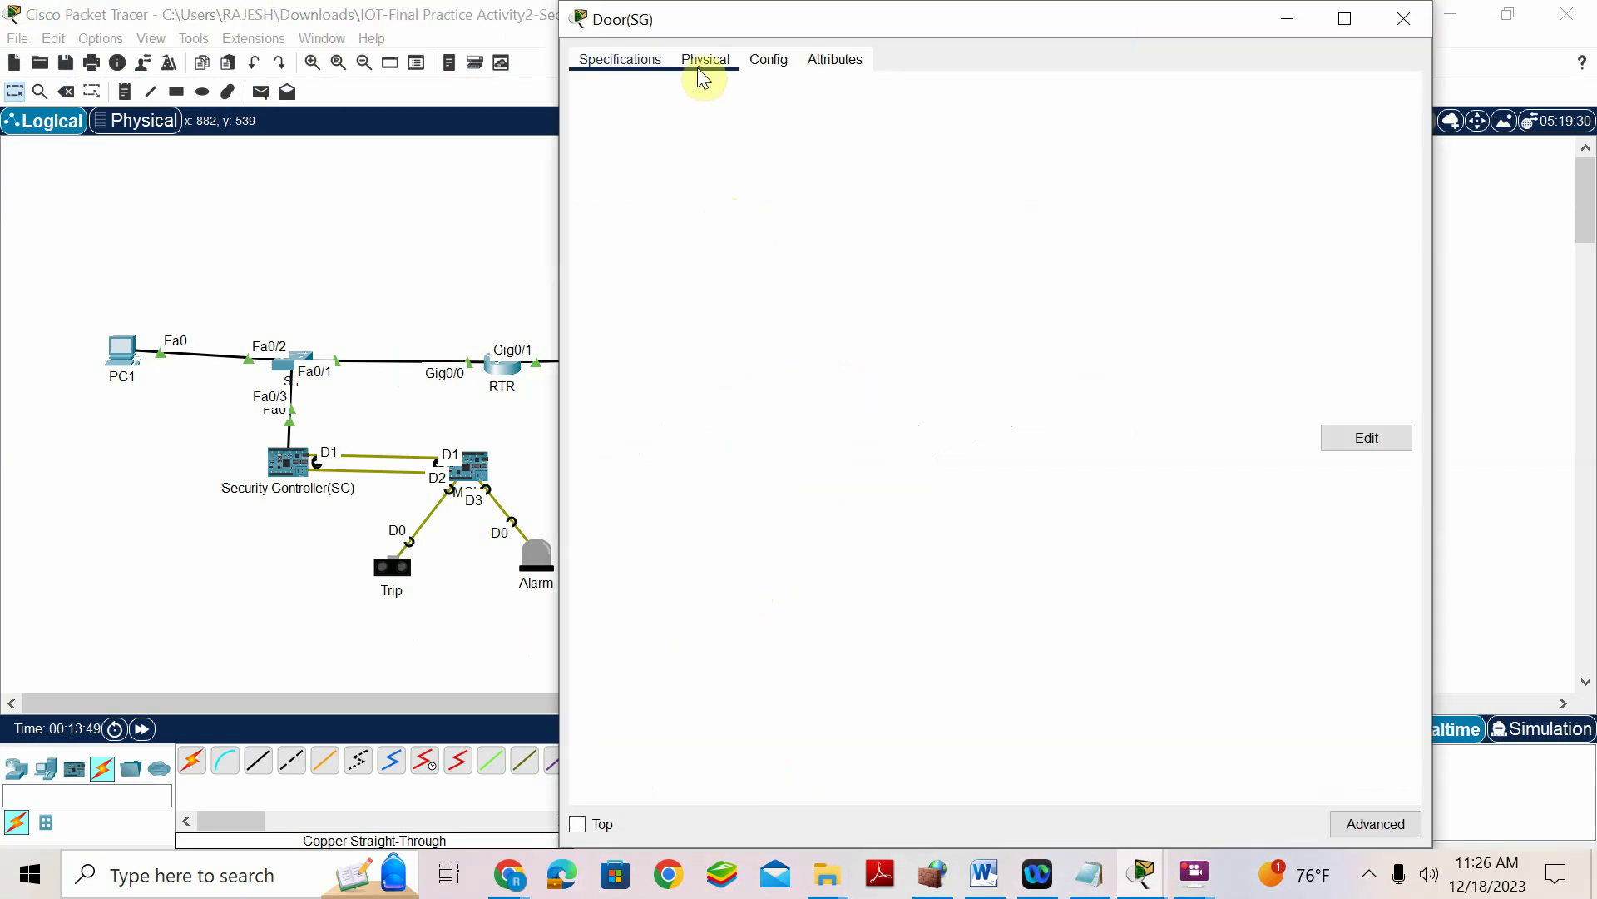
Step: Set Door(SG)'s network adapter to PT-IOT-NM-1CFE in Advanced I/O Config
{"action": "left_click", "coordinate": [707, 63]}
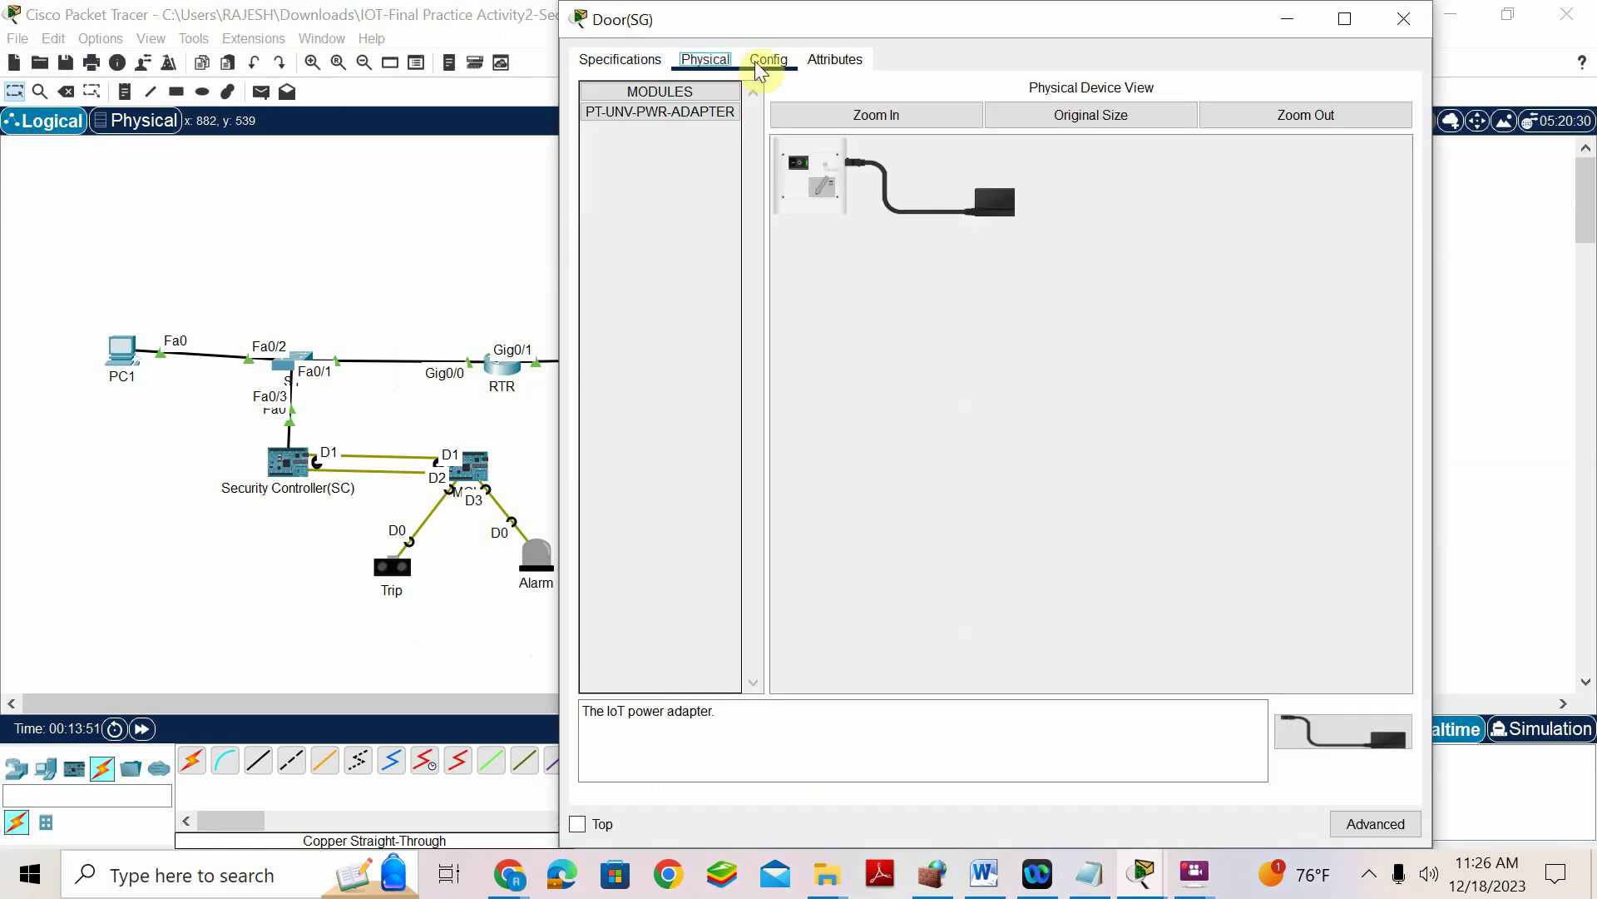
{"action": "left_click", "coordinate": [750, 62]}
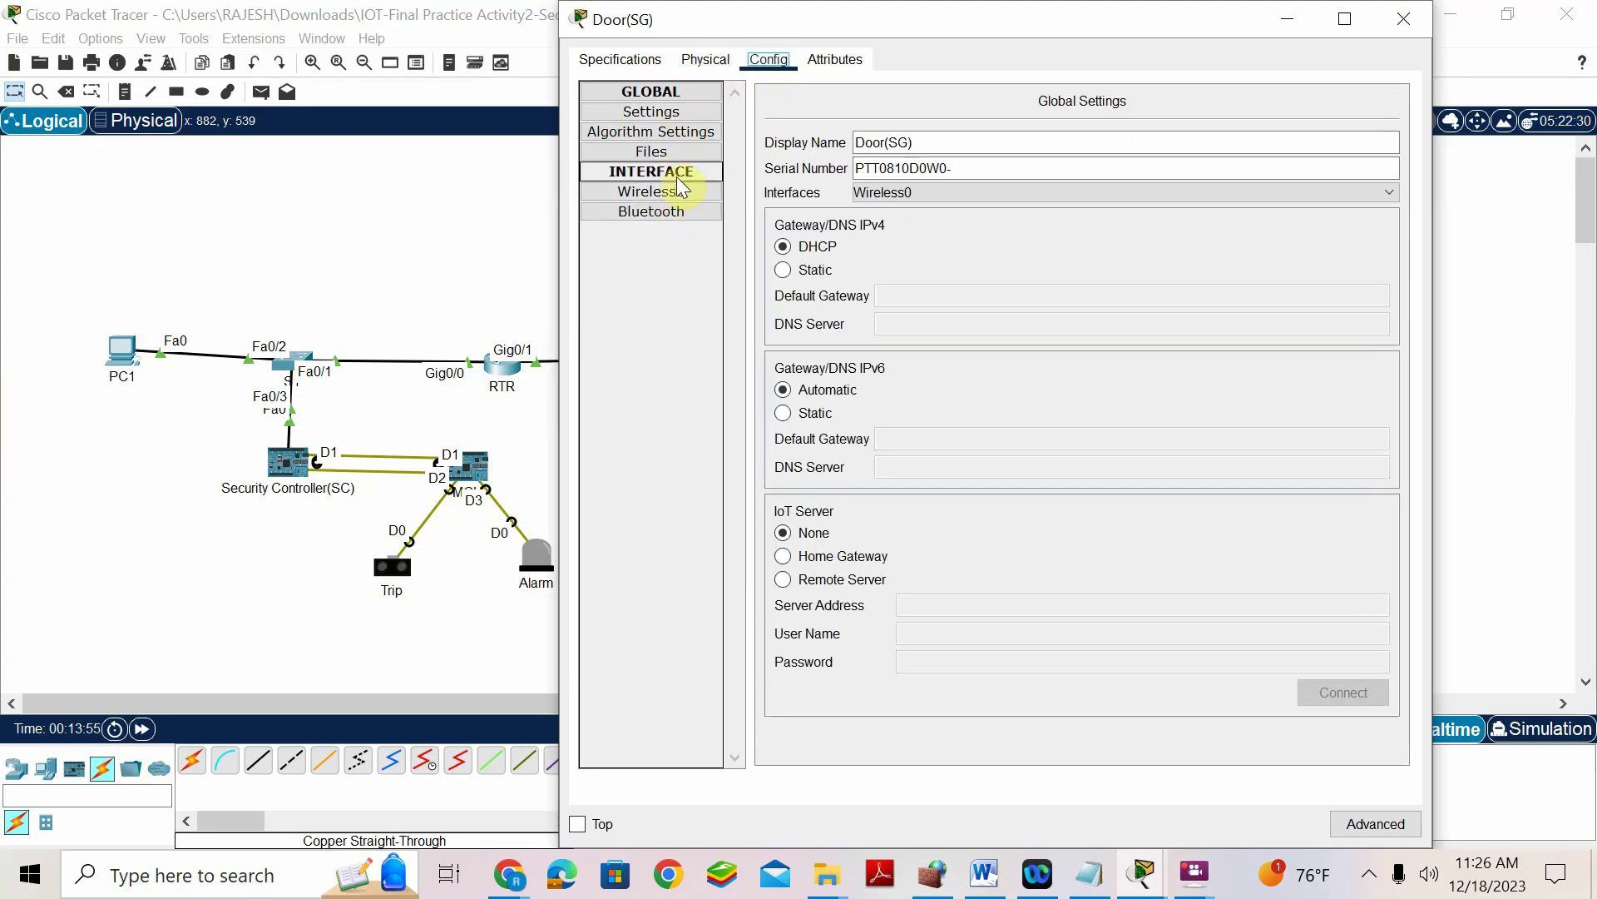
{"action": "left_click", "coordinate": [1378, 822]}
{"action": "left_click", "coordinate": [738, 60]}
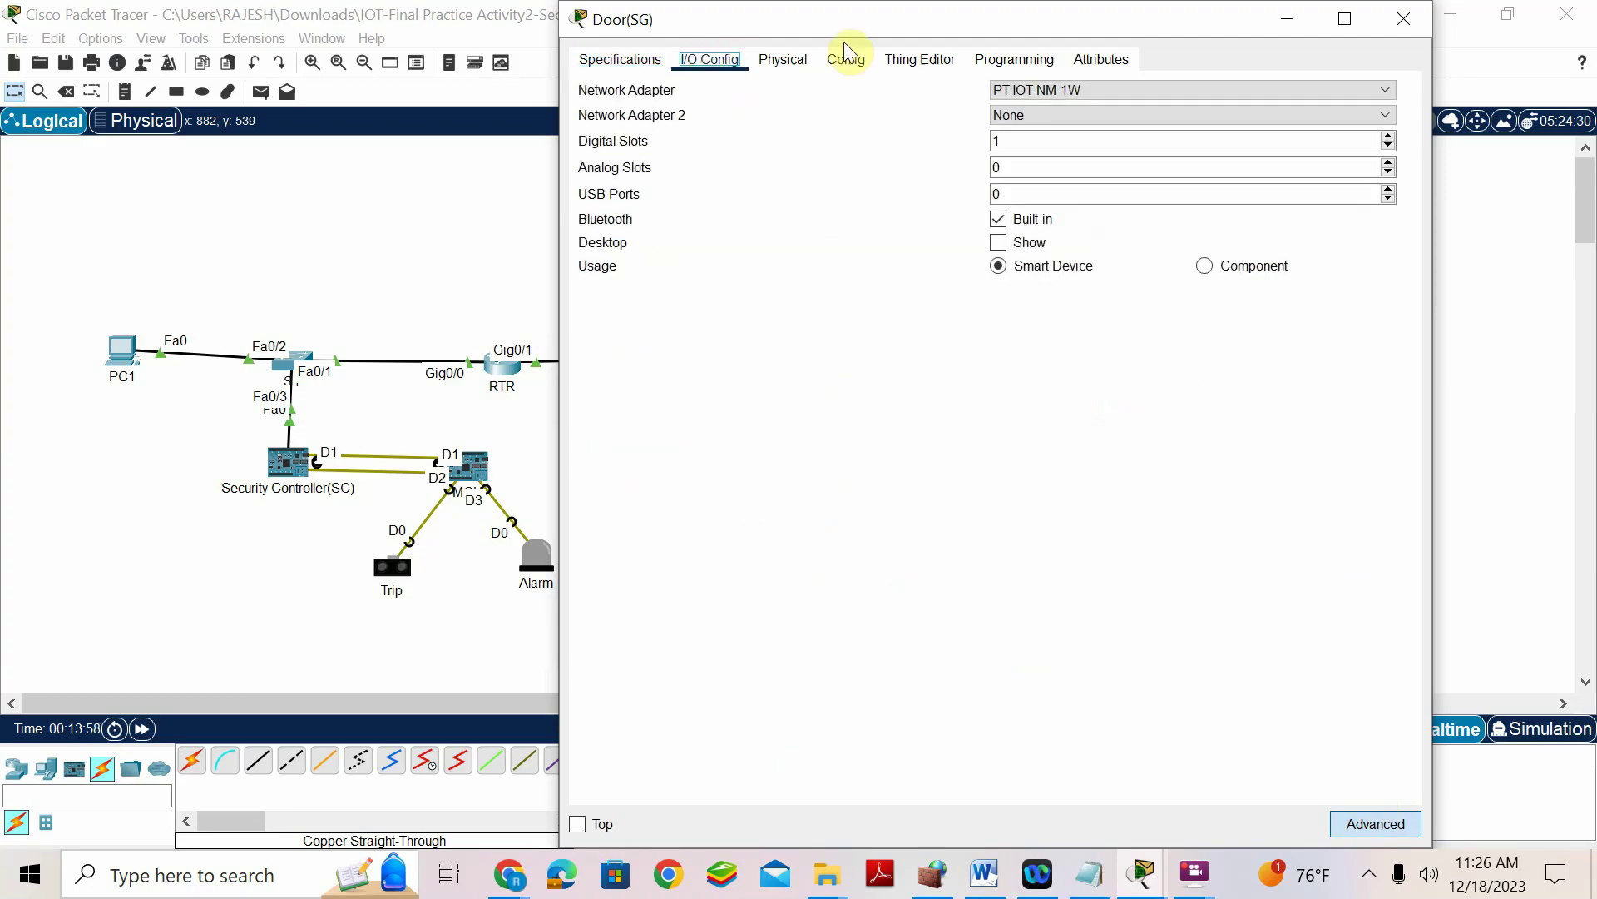
{"action": "left_click", "coordinate": [1095, 92]}
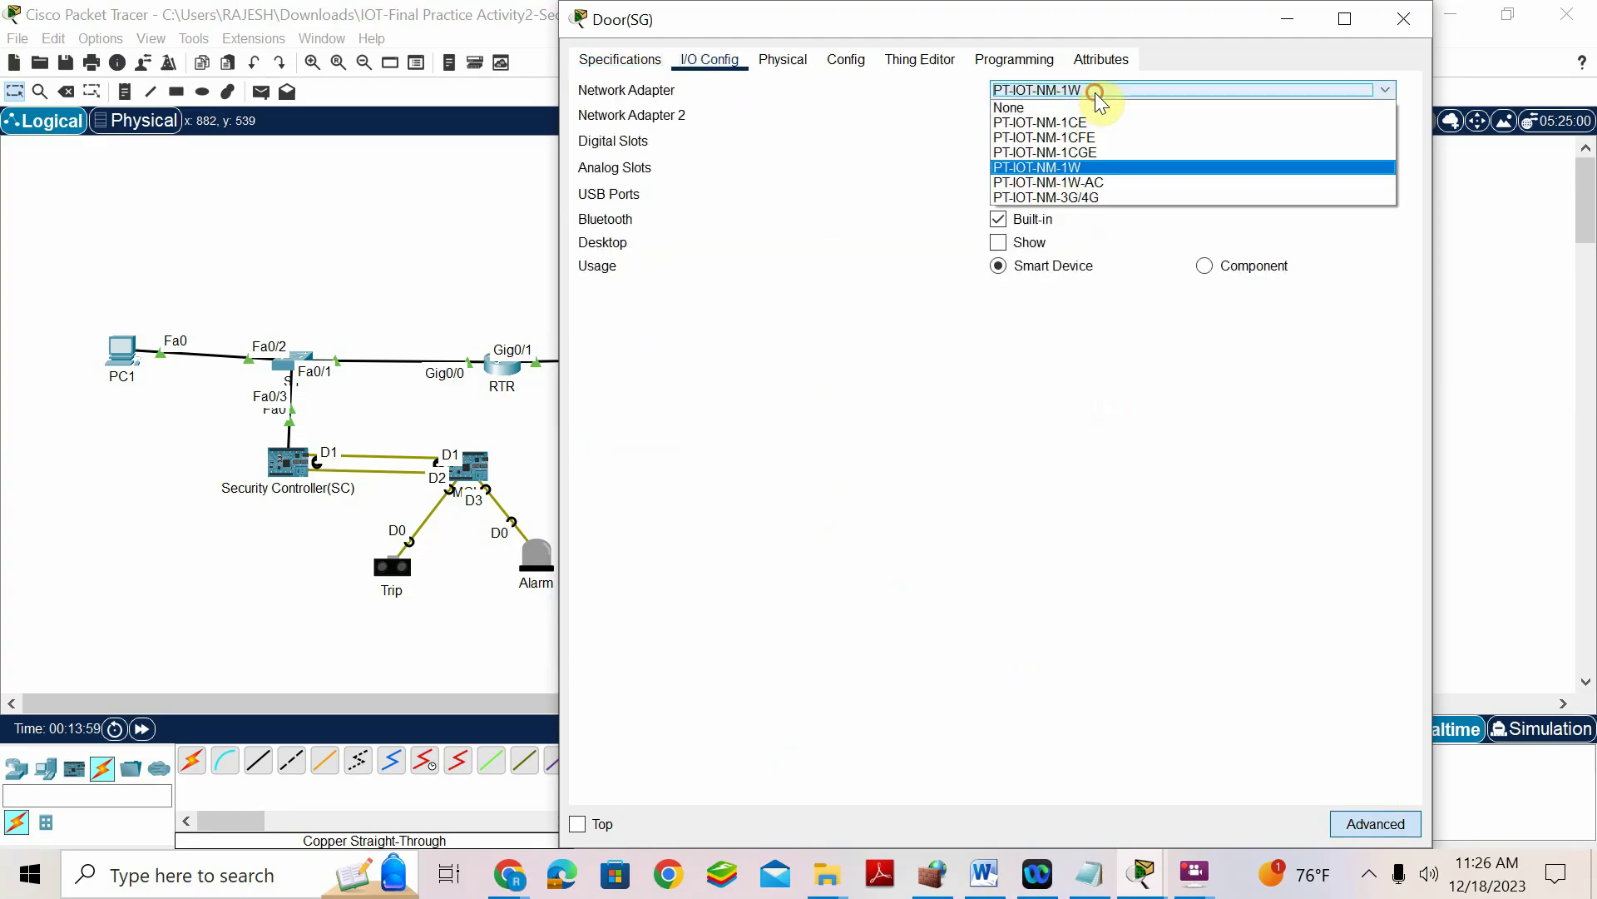
{"action": "left_click", "coordinate": [1095, 139]}
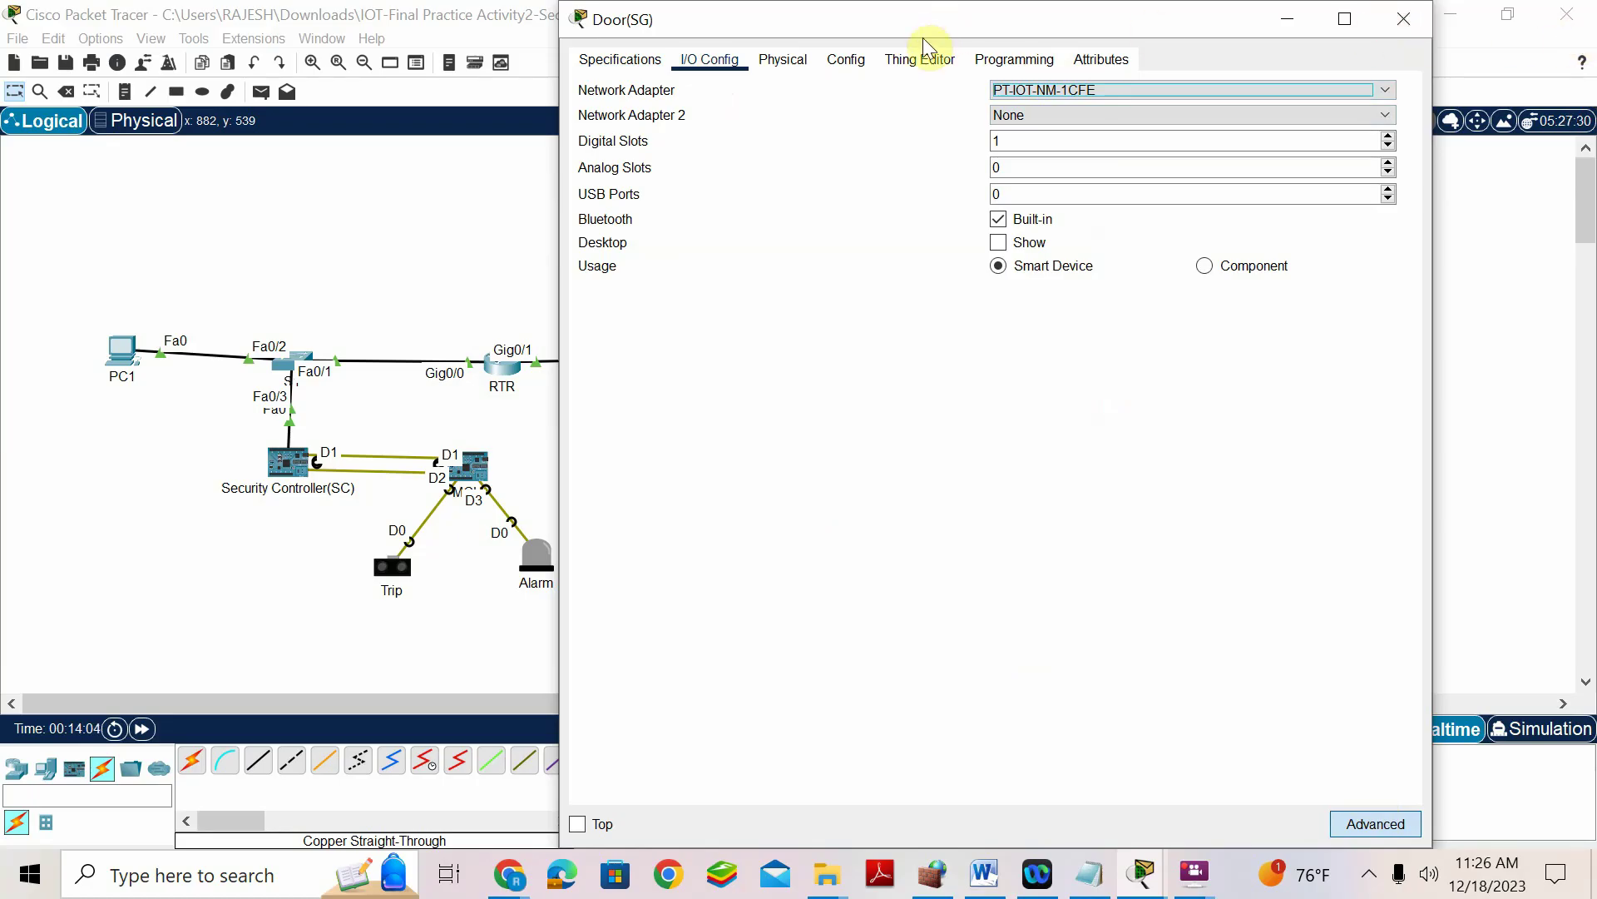
{"action": "left_click", "coordinate": [411, 261]}
Step: Cable Door FastEthernet0 to DC Switch port Fa0/4 with copper straight-through
{"action": "left_click", "coordinate": [263, 764]}
{"action": "left_click", "coordinate": [732, 601]}
{"action": "left_click", "coordinate": [762, 614]}
{"action": "left_click", "coordinate": [814, 489]}
{"action": "left_click", "coordinate": [956, 48]}
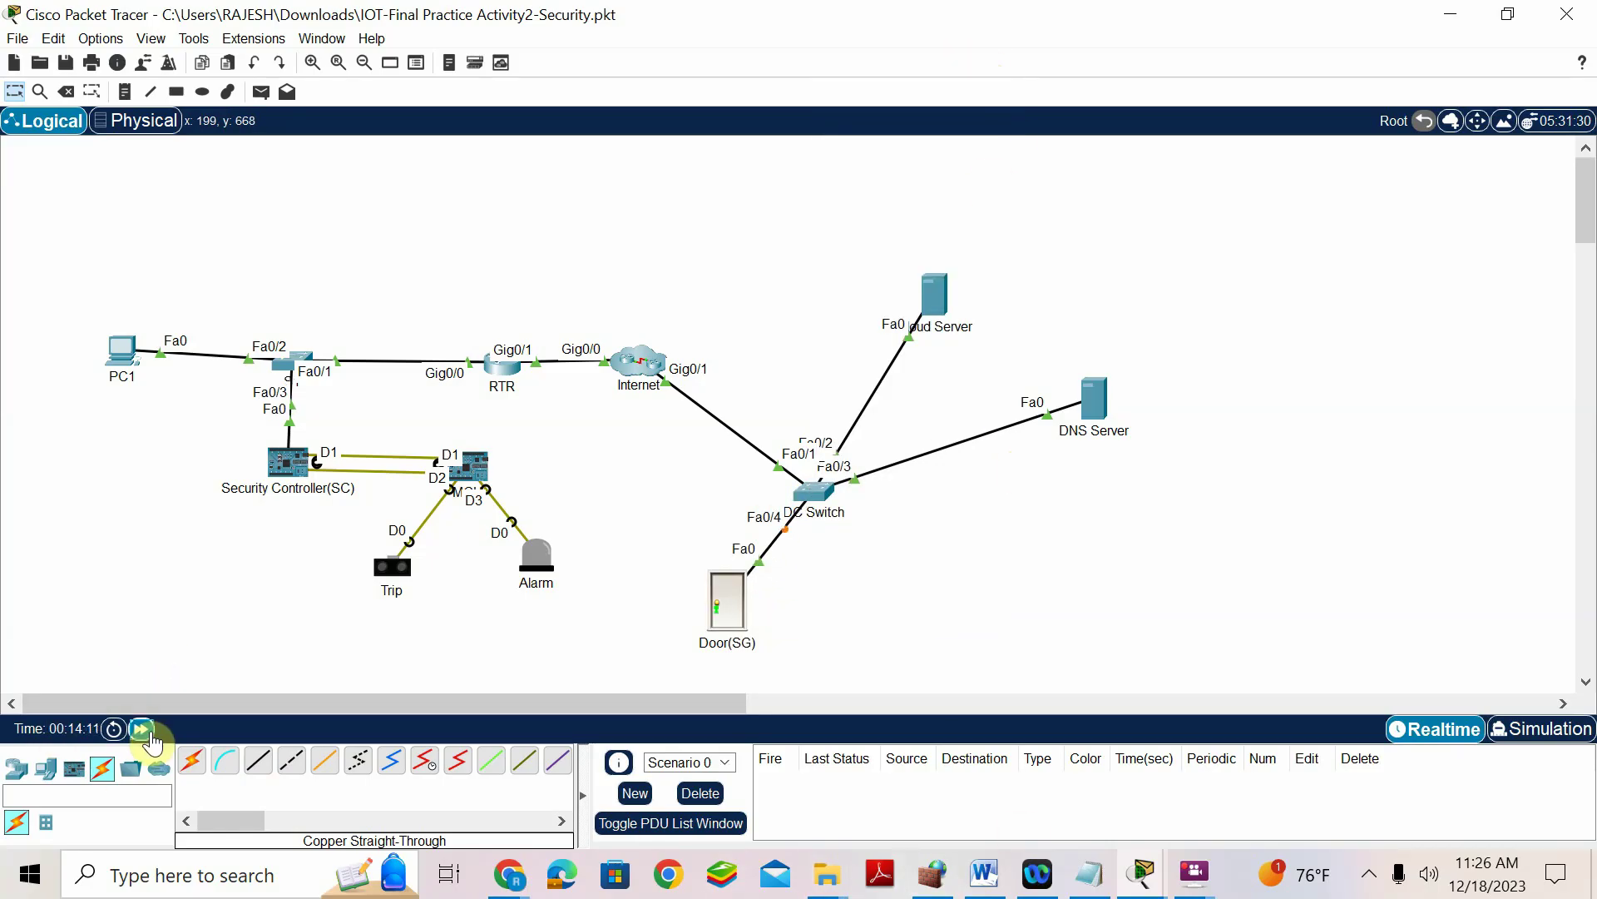
Step: Change the Word instructions' start IP ending from 209.2 to 209.10, then return to Packet Tracer
{"action": "left_click", "coordinate": [984, 874]}
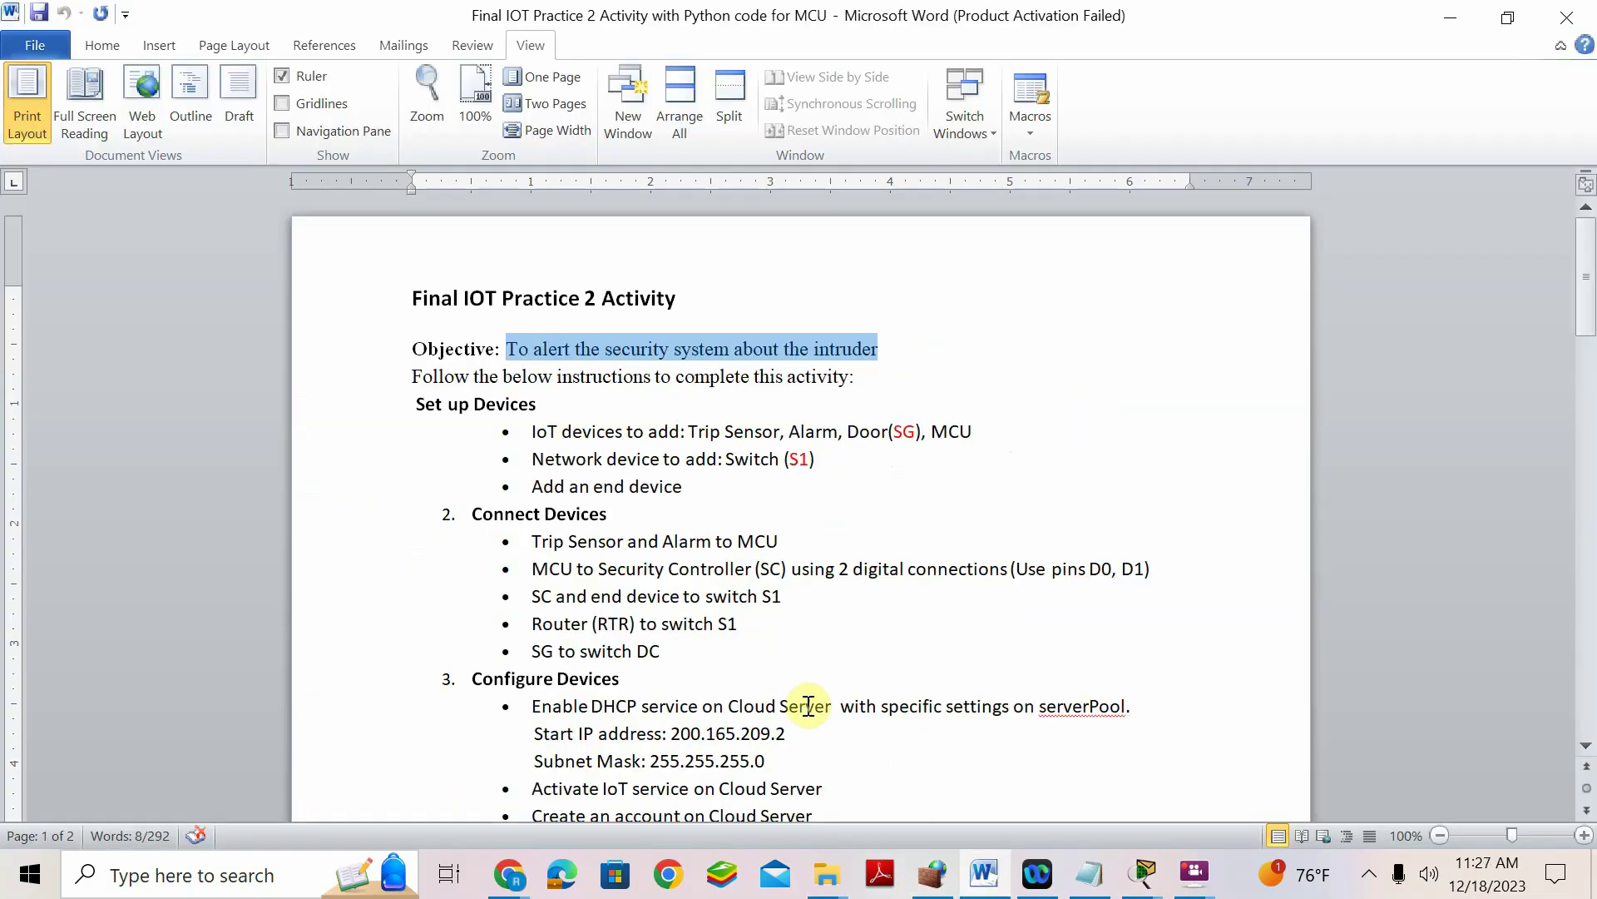
{"action": "scroll", "coordinate": [778, 587], "scroll_direction": "down", "scroll_amount": 2}
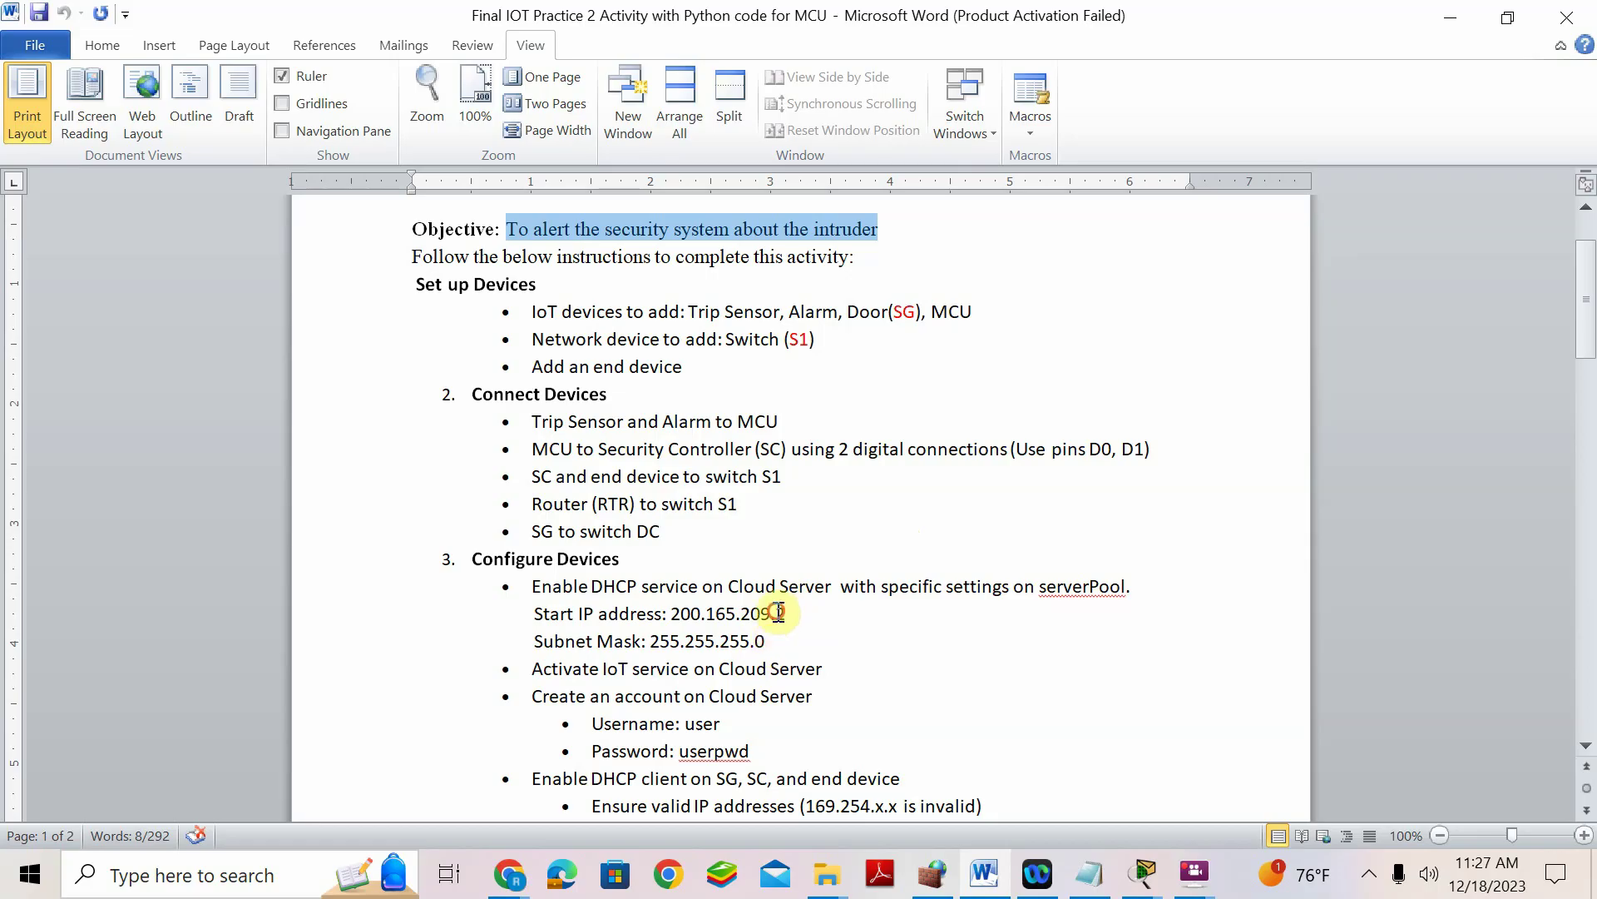
{"action": "left_click", "coordinate": [785, 614]}
{"action": "key", "text": "BackSpace"}
{"action": "type", "text": "10"}
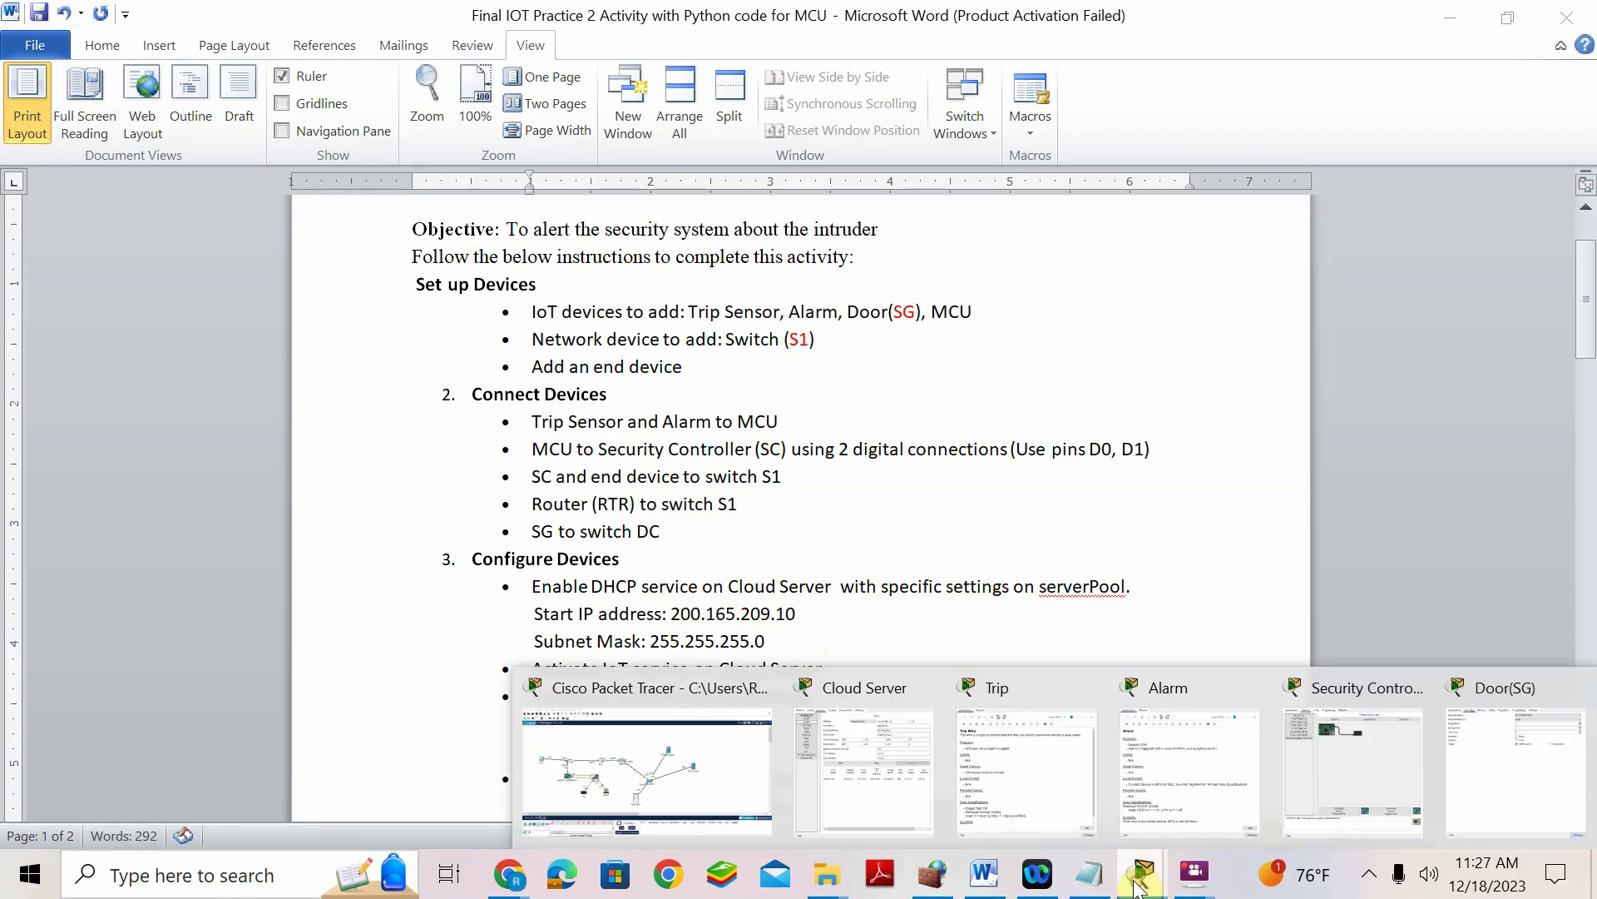
{"action": "left_click", "coordinate": [666, 749]}
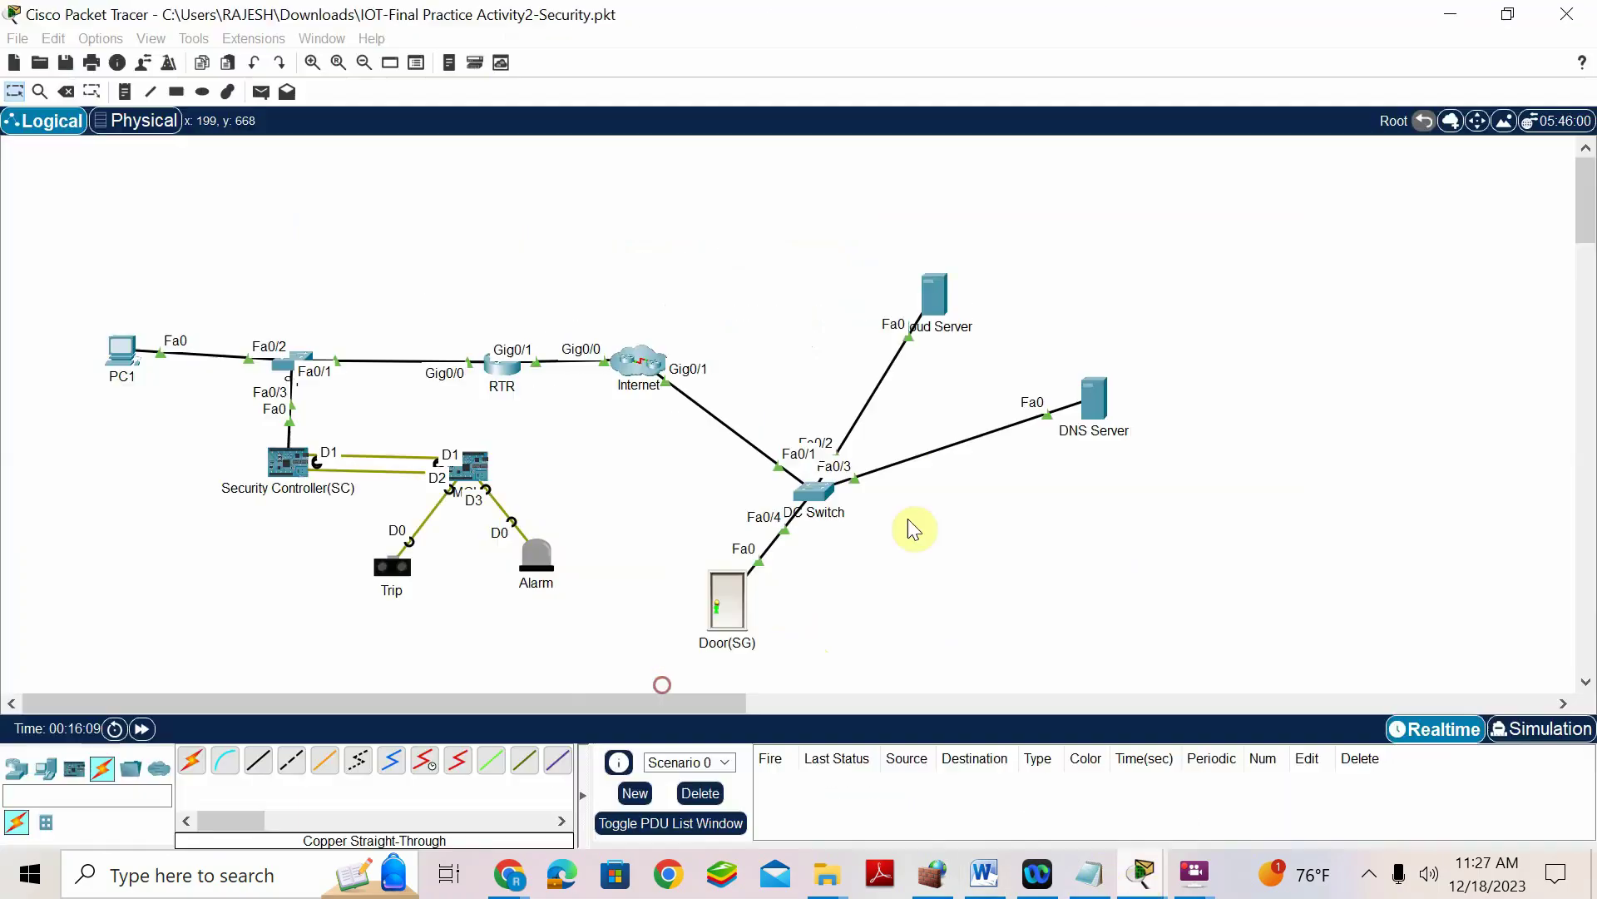
Step: Set the Cloud Server serverPool start IP to 209.165.209.10, mask 255.255.255.0, and save
{"action": "left_click", "coordinate": [945, 296]}
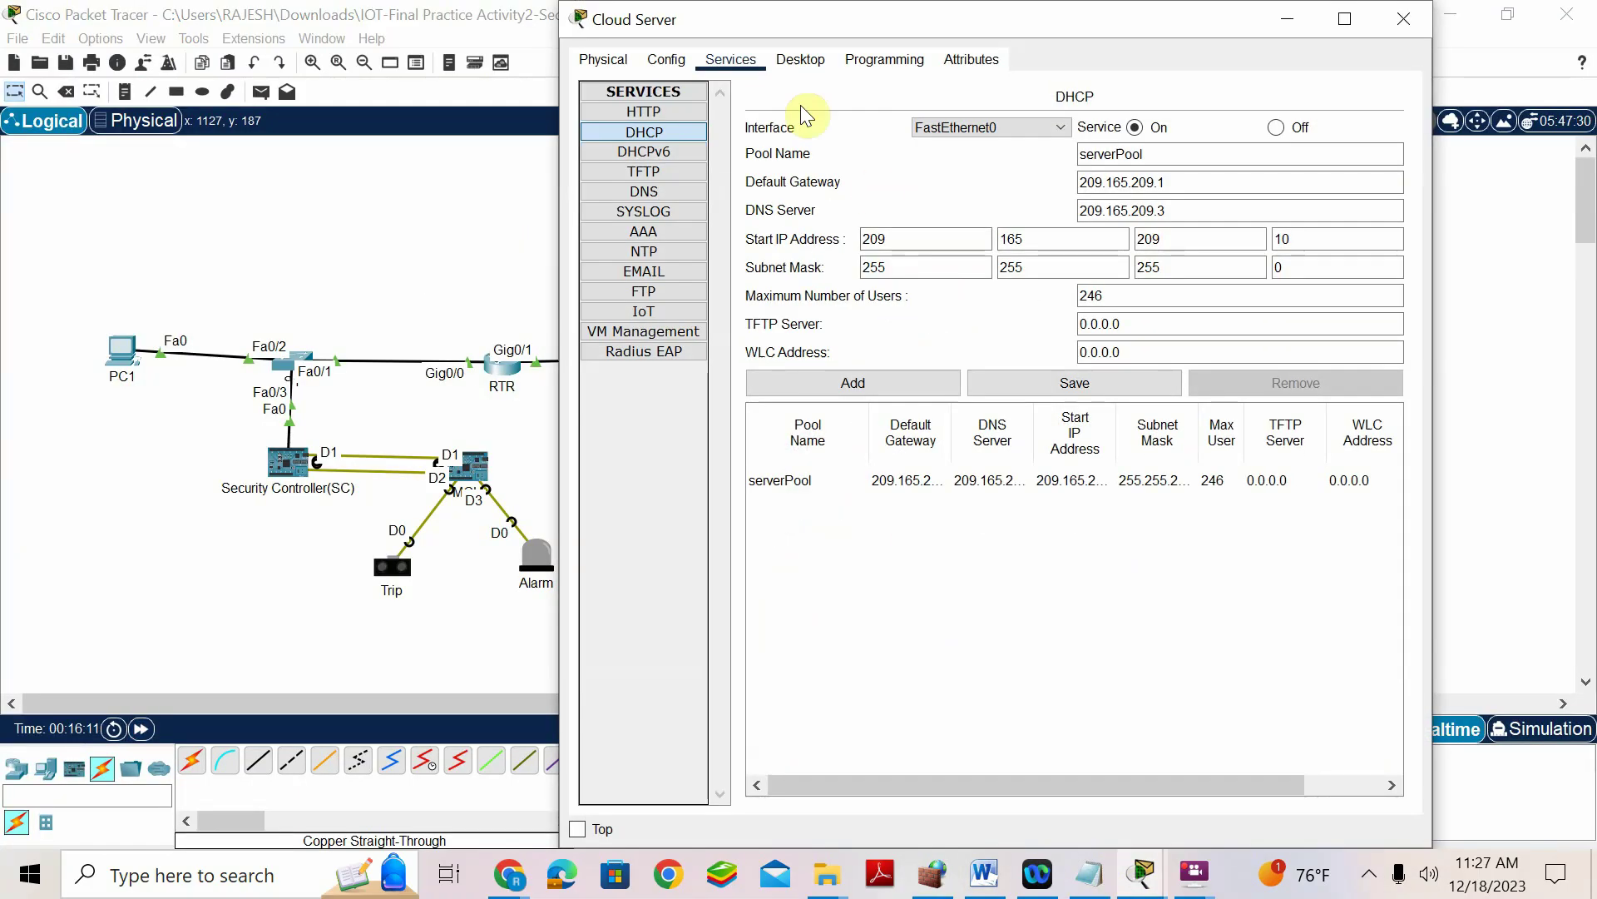
{"action": "left_click", "coordinate": [800, 60]}
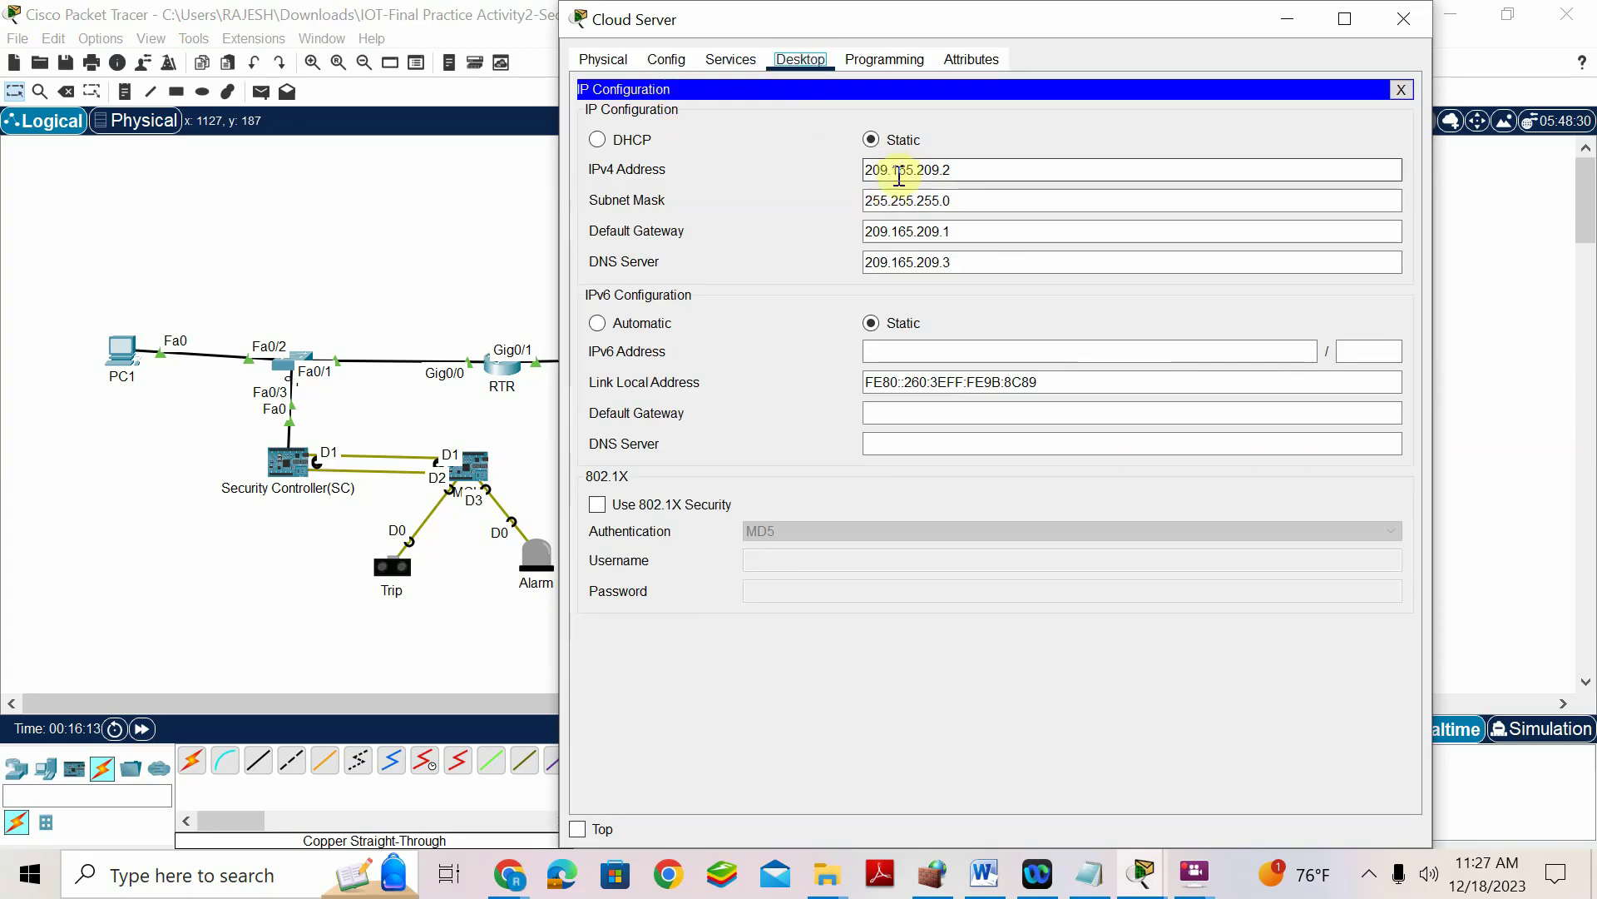
{"action": "left_click", "coordinate": [747, 52]}
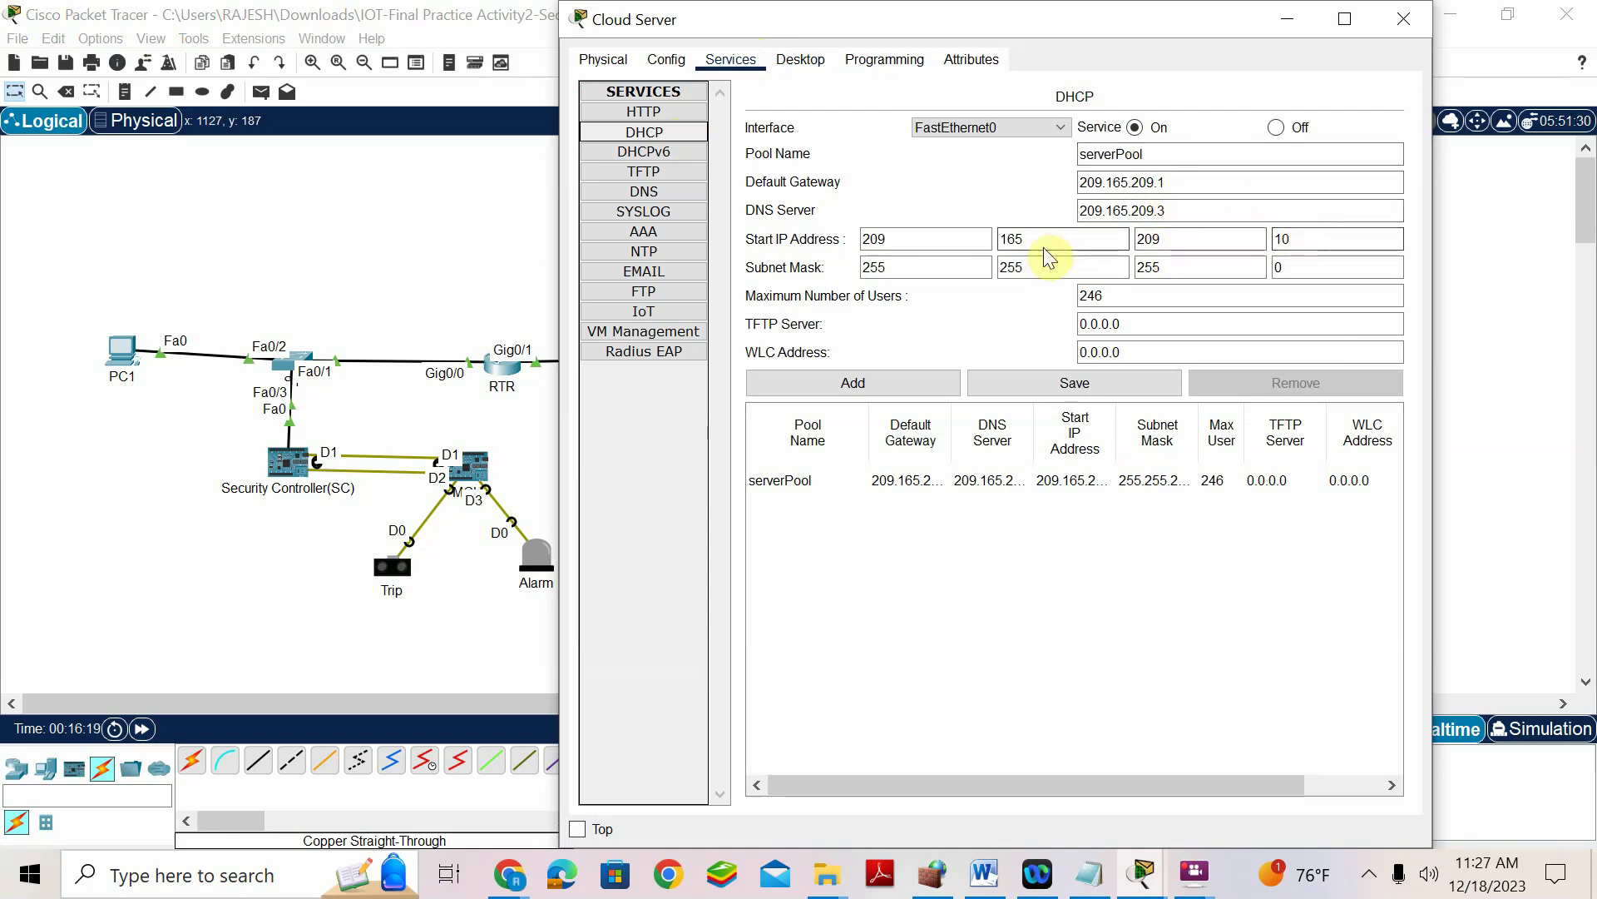
{"action": "double_click", "coordinate": [1289, 239]}
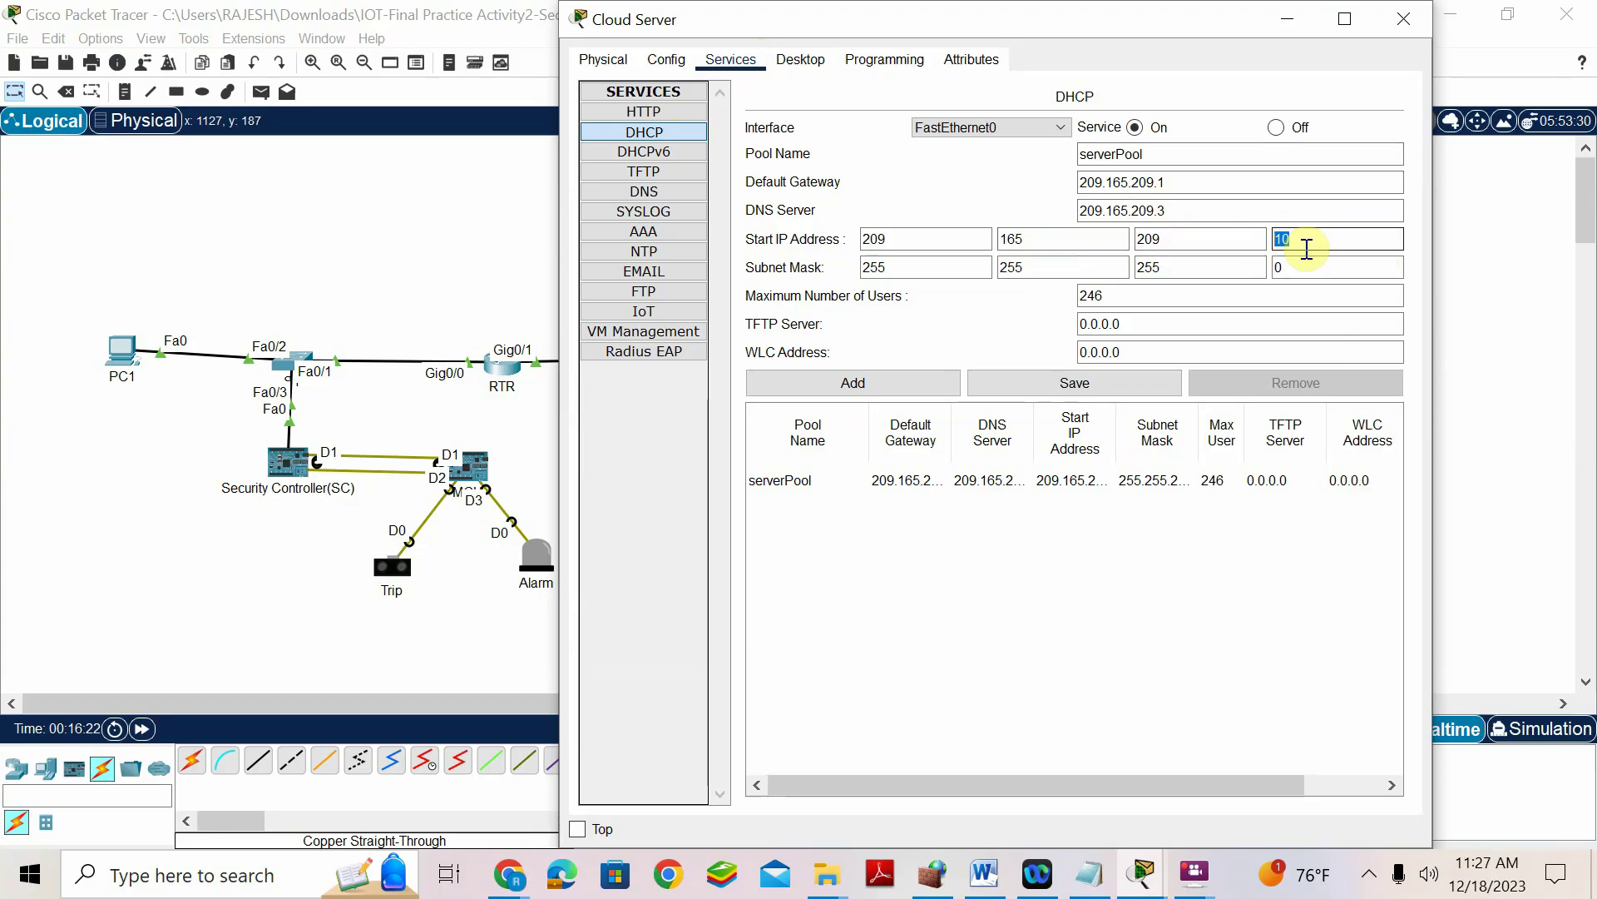
{"action": "key", "text": "BackSpace"}
{"action": "type", "text": "10"}
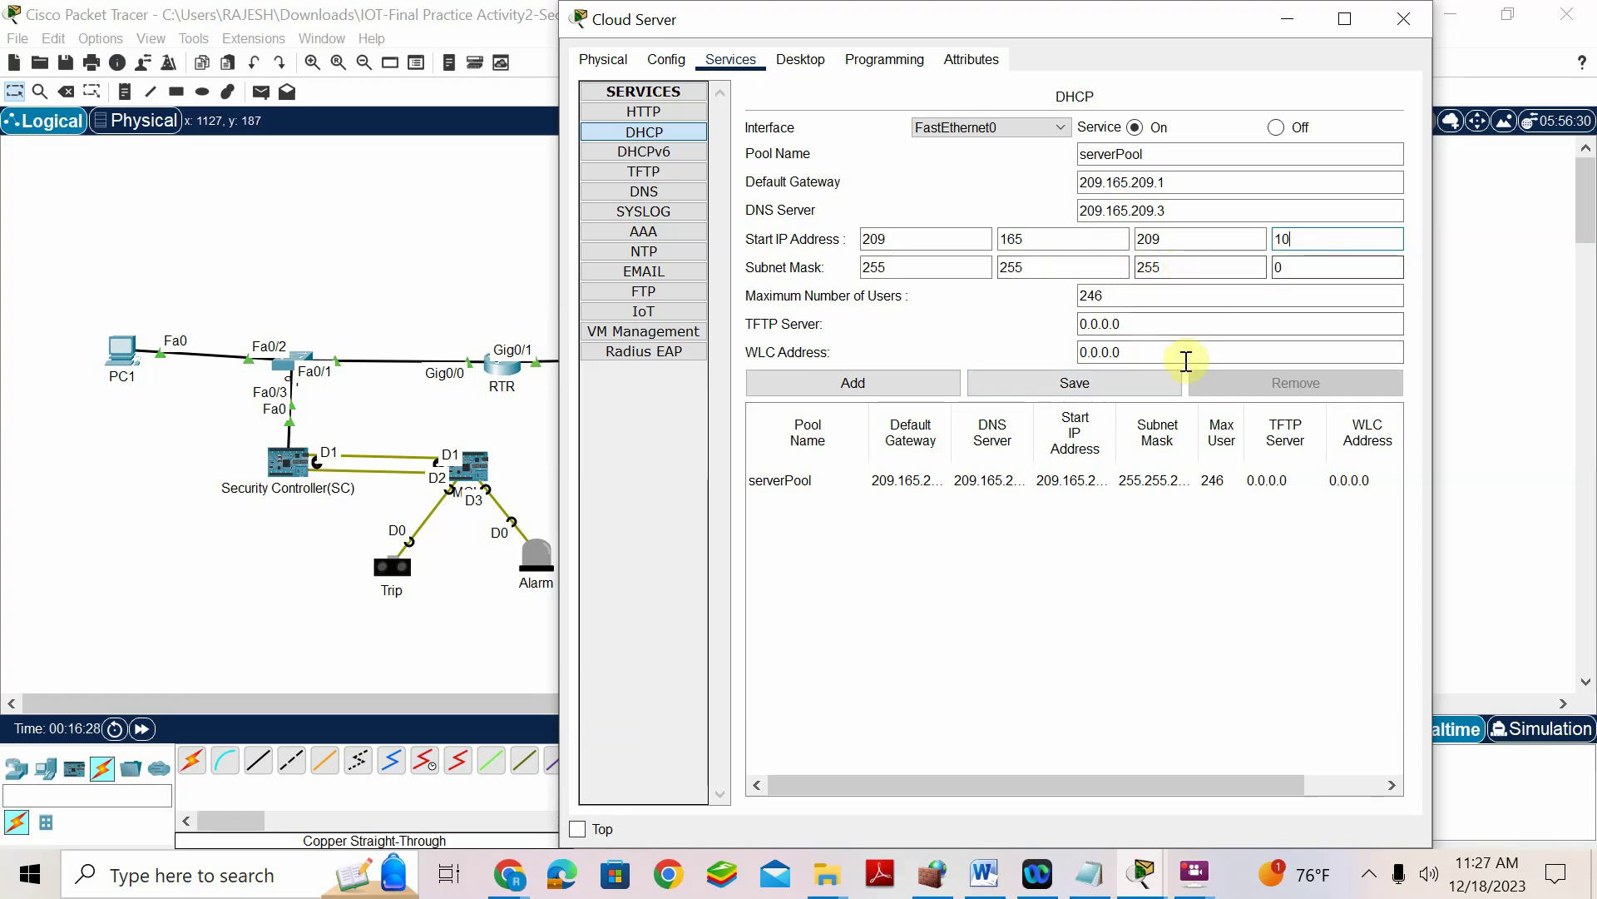
{"action": "left_click", "coordinate": [1110, 387]}
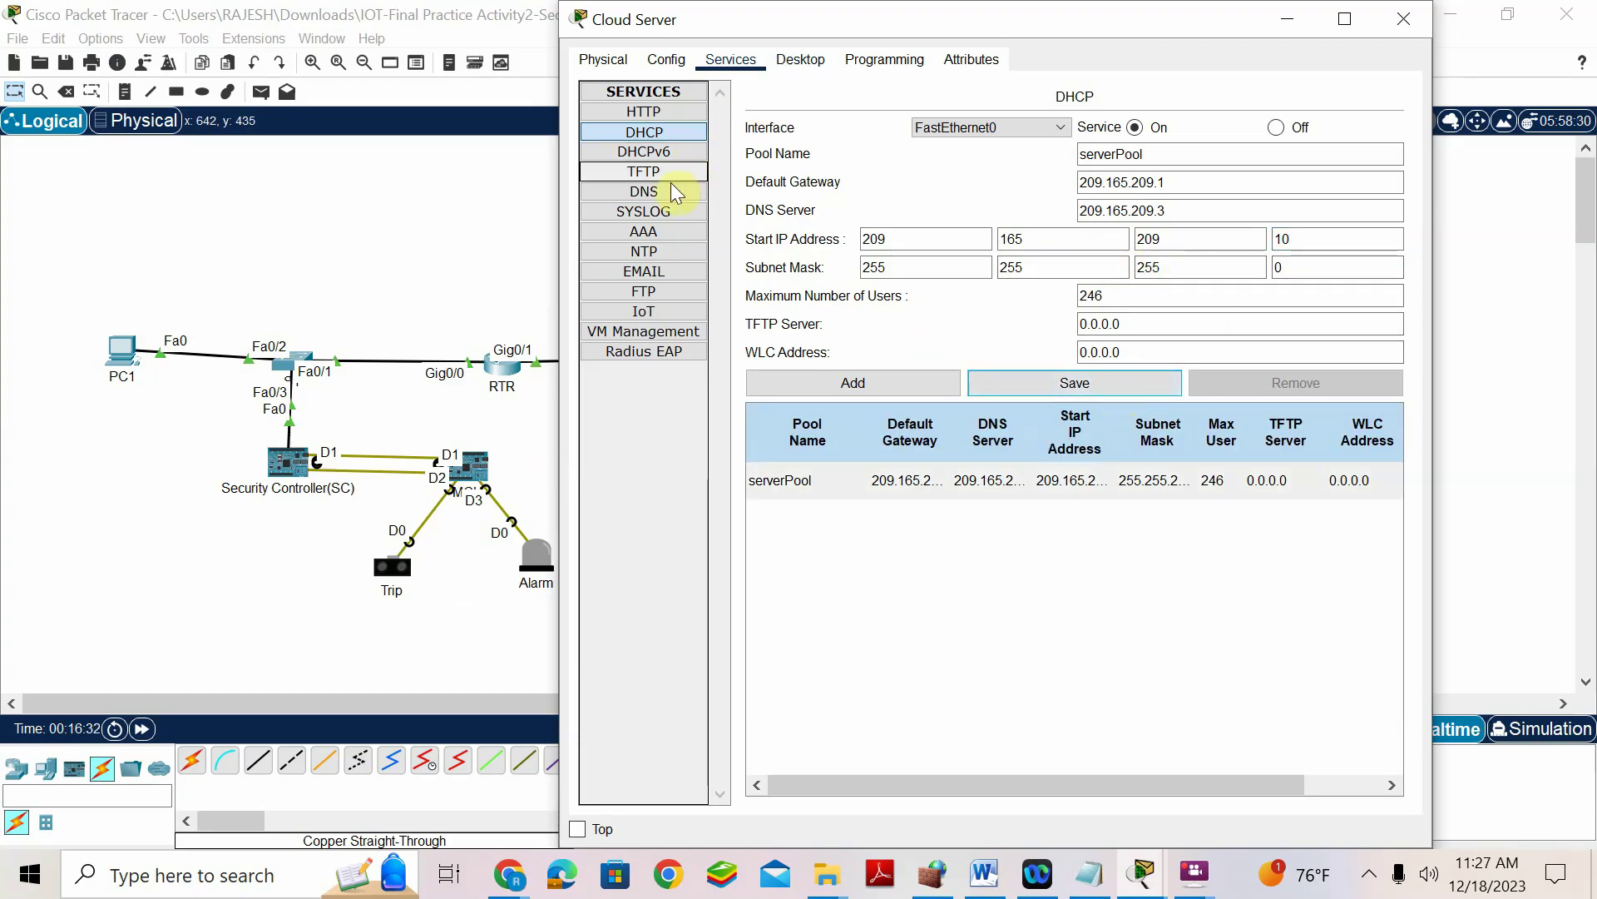
Step: Turn on the Cloud Server's IoT service and copy its IPv4 address 209.165.209.2
{"action": "left_click", "coordinate": [665, 313]}
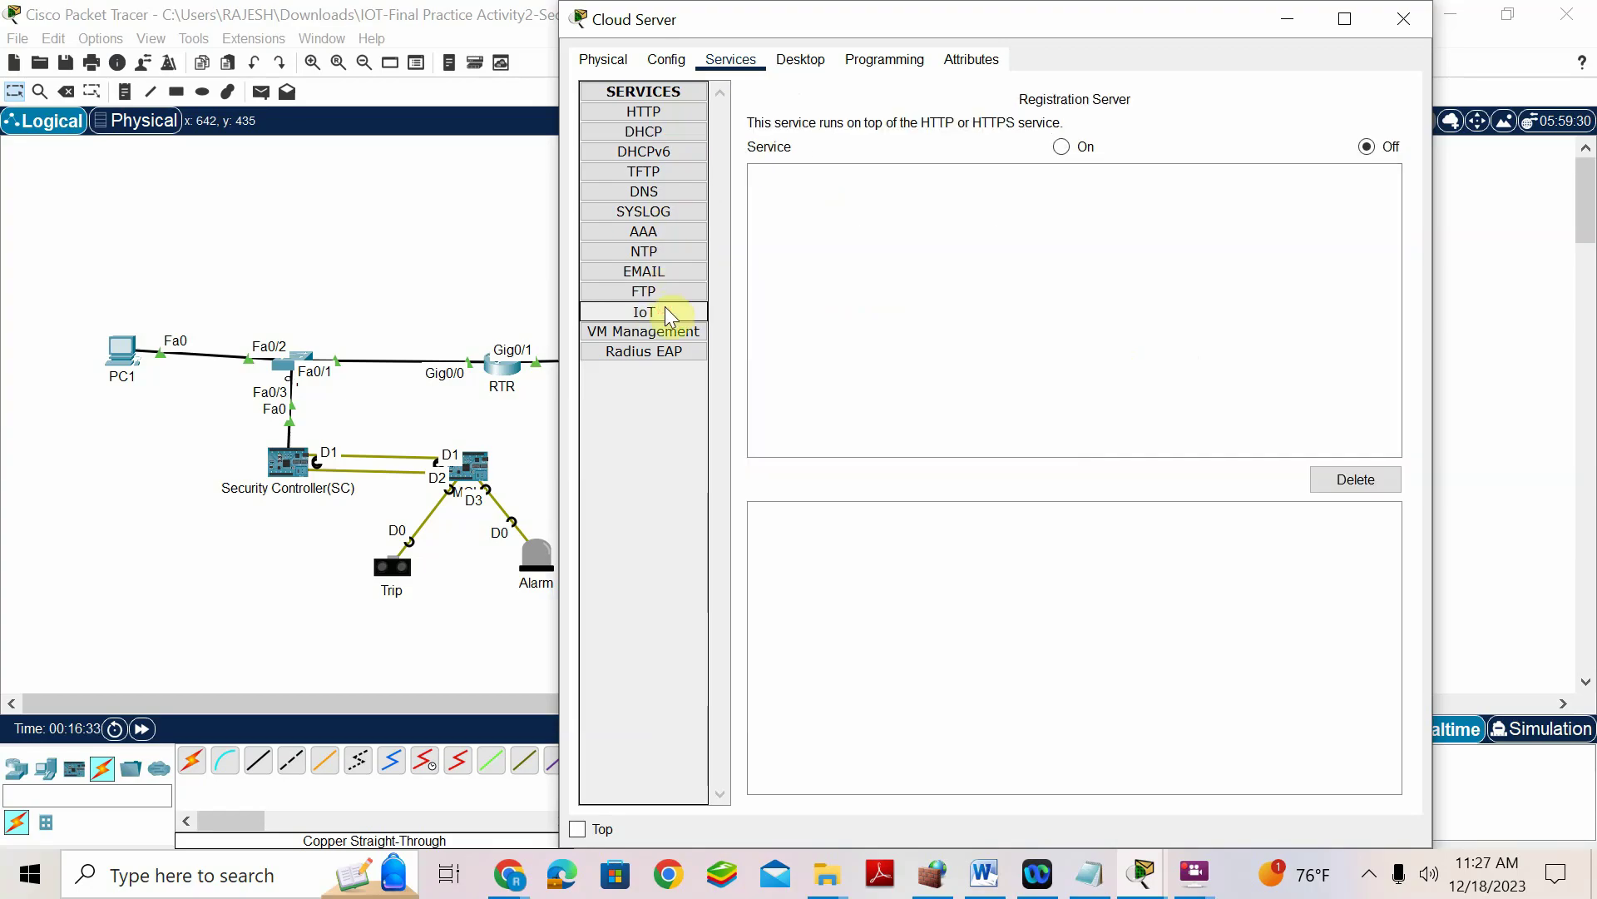
{"action": "left_click", "coordinate": [1060, 148]}
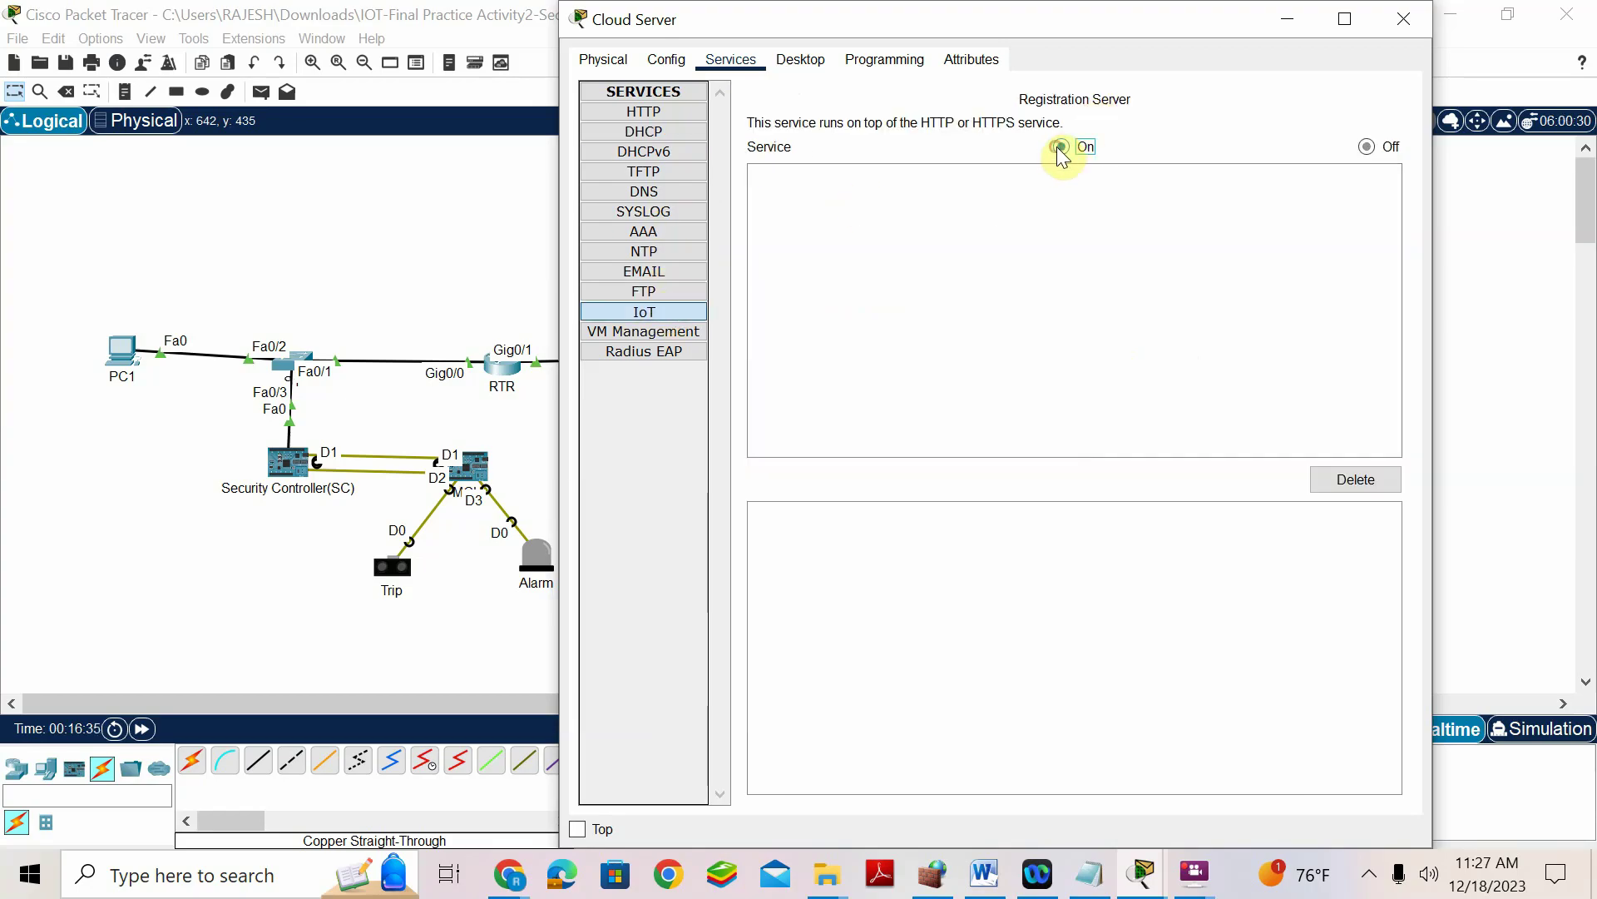
{"action": "left_click", "coordinate": [802, 60]}
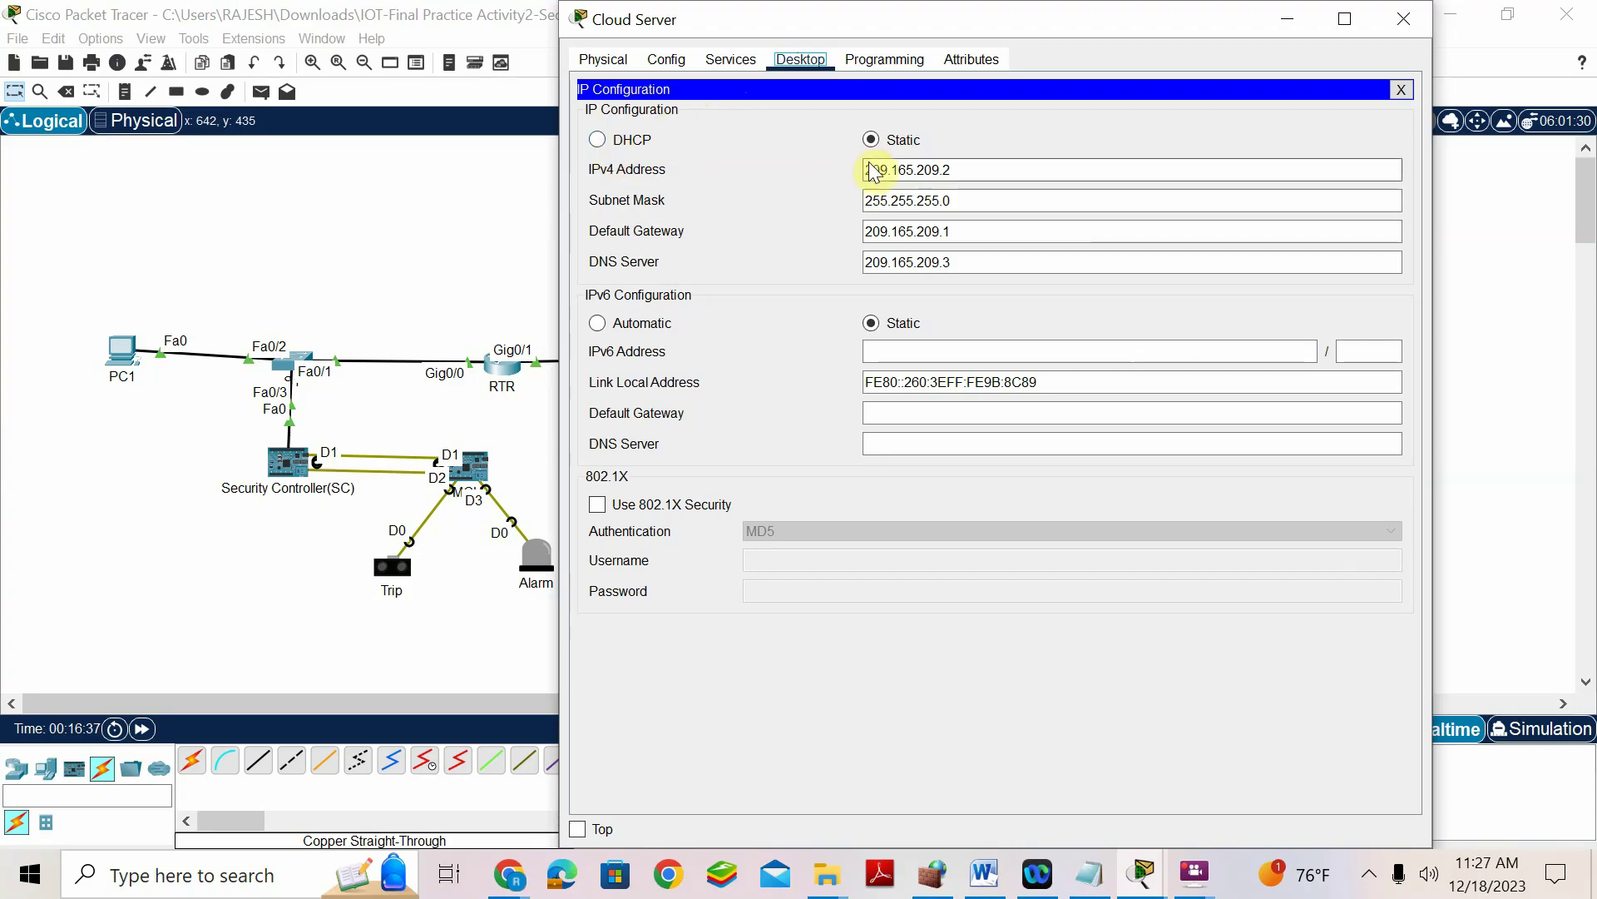
{"action": "left_click_drag", "start_coordinate": [973, 165], "coordinate": [835, 150]}
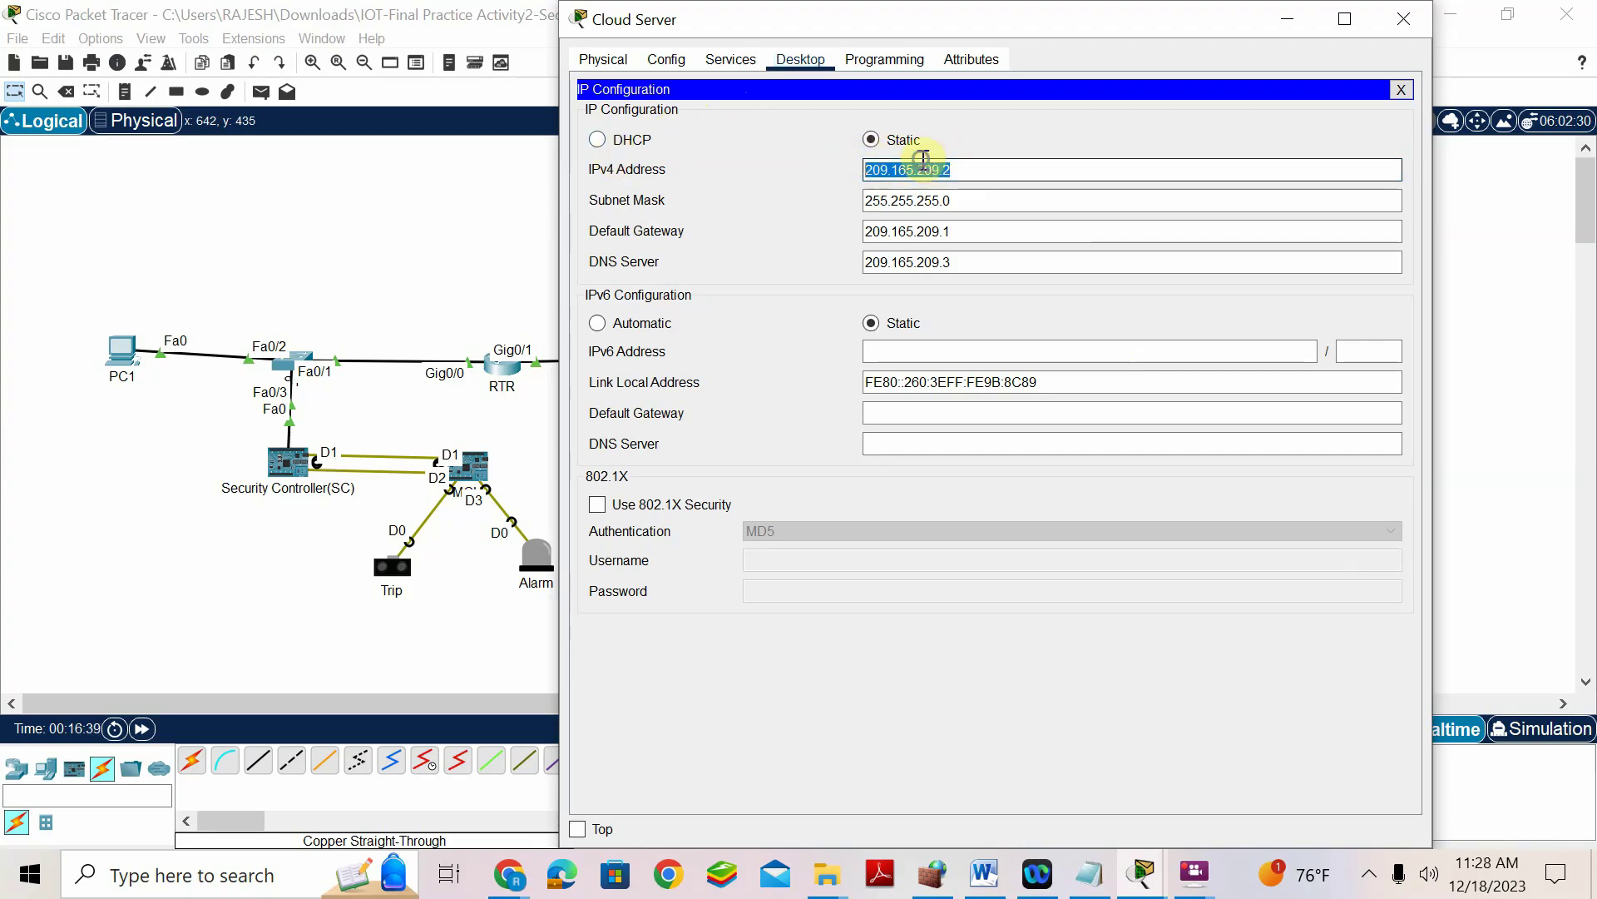
{"action": "right_click", "coordinate": [921, 161]}
{"action": "left_click", "coordinate": [981, 259]}
Step: Check the Word instructions, then bring the Cloud Server window back
{"action": "left_click", "coordinate": [990, 878]}
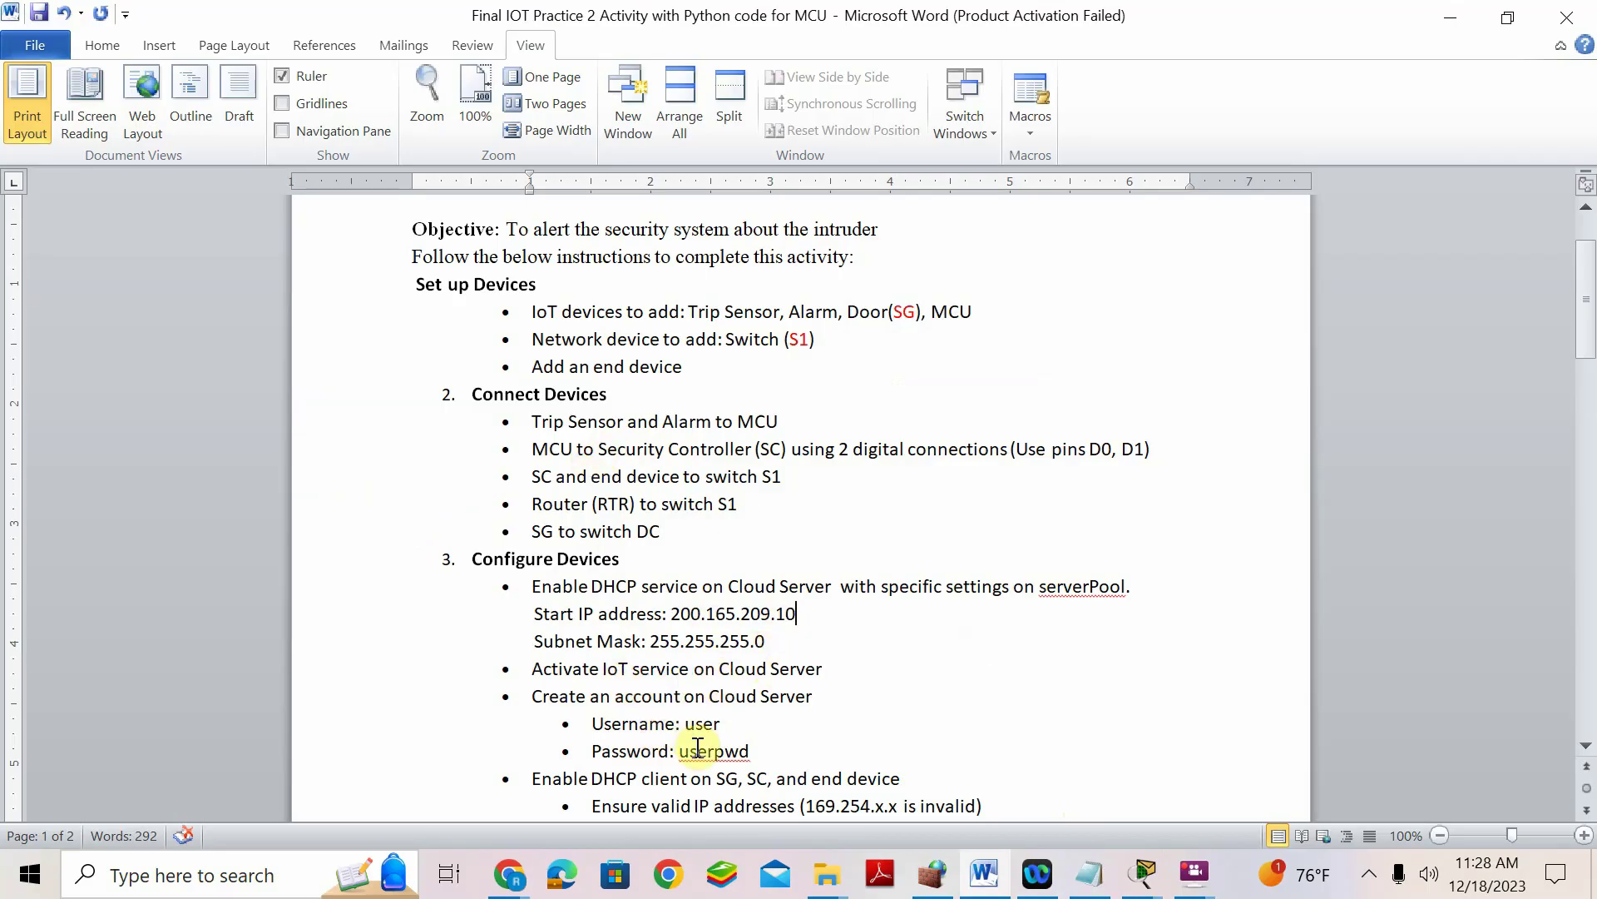
{"action": "scroll", "coordinate": [869, 647], "scroll_direction": "down", "scroll_amount": 1}
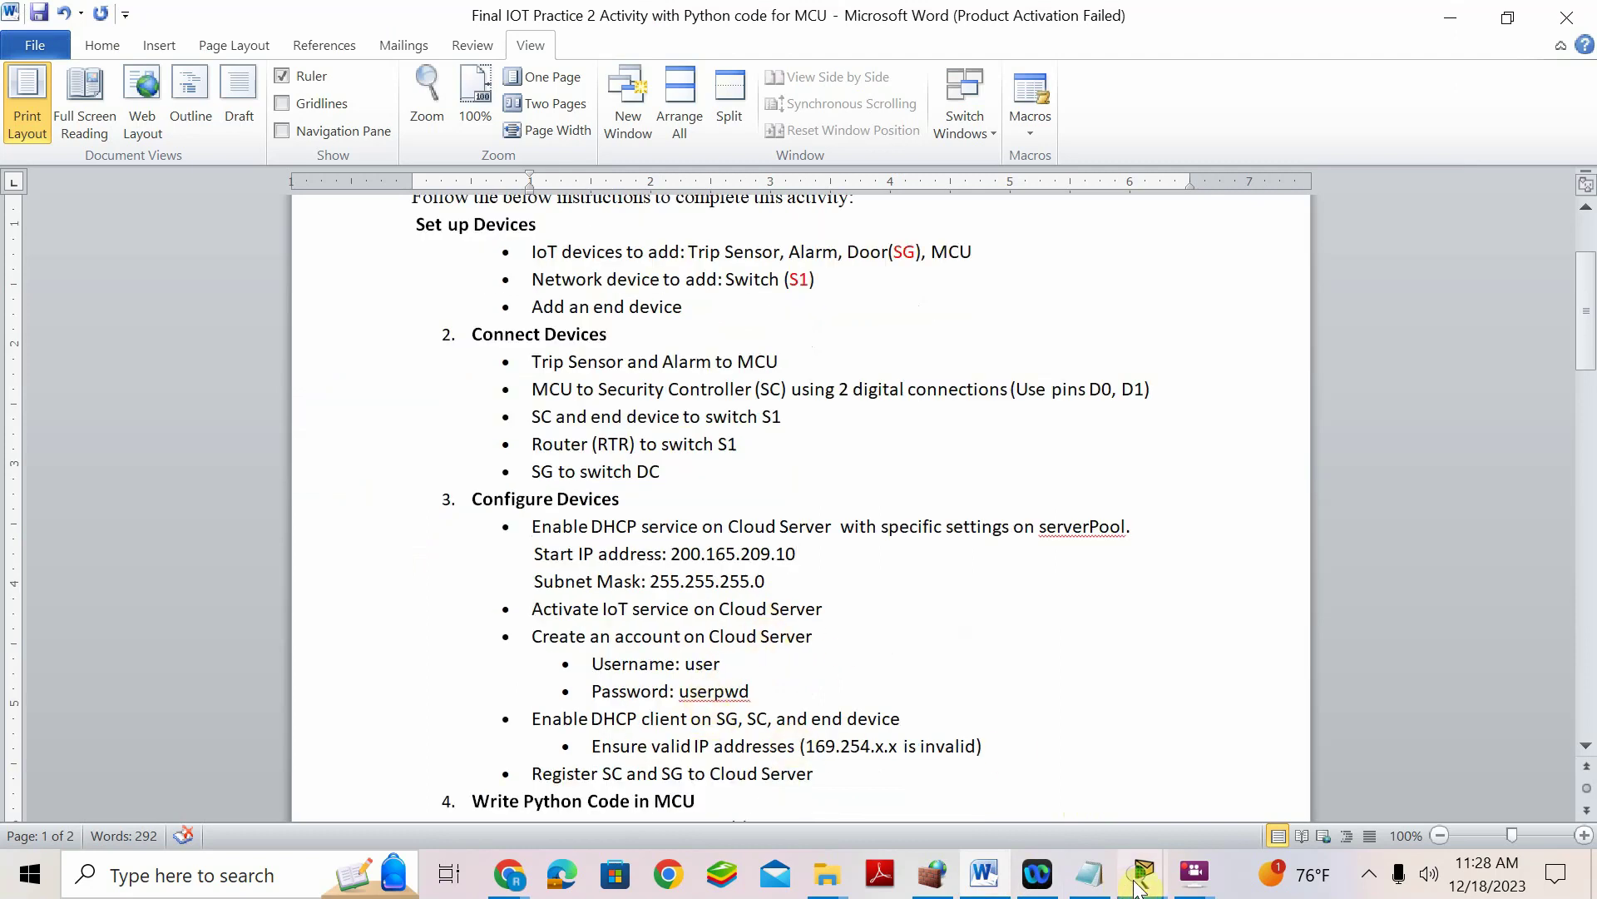
{"action": "mouse_move", "coordinate": [1134, 889]}
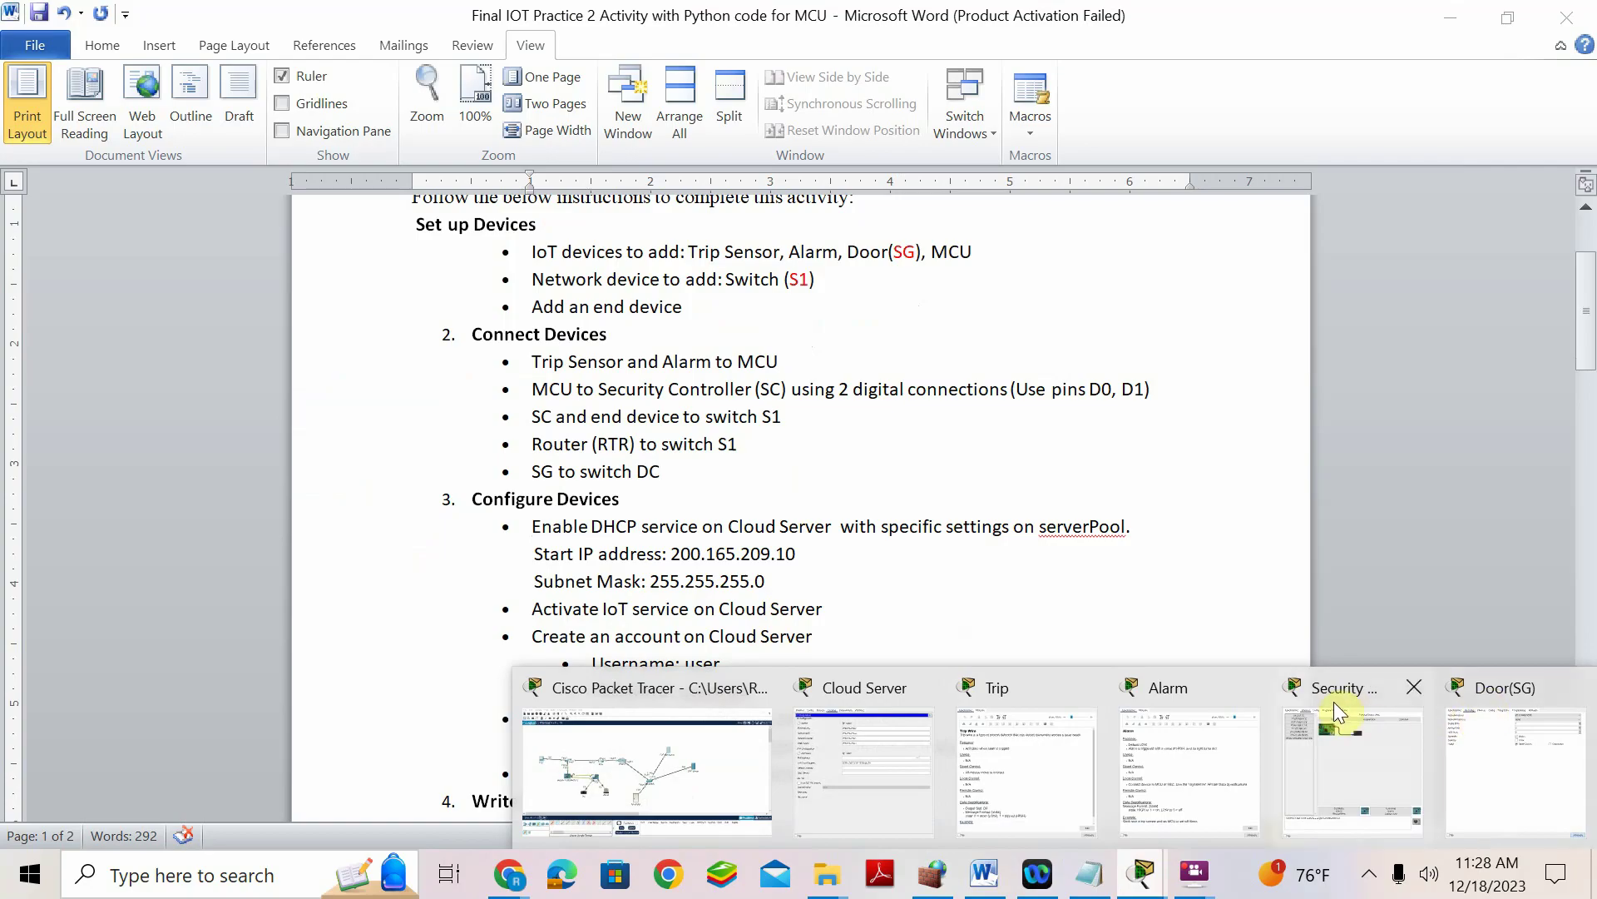
{"action": "left_click", "coordinate": [867, 688]}
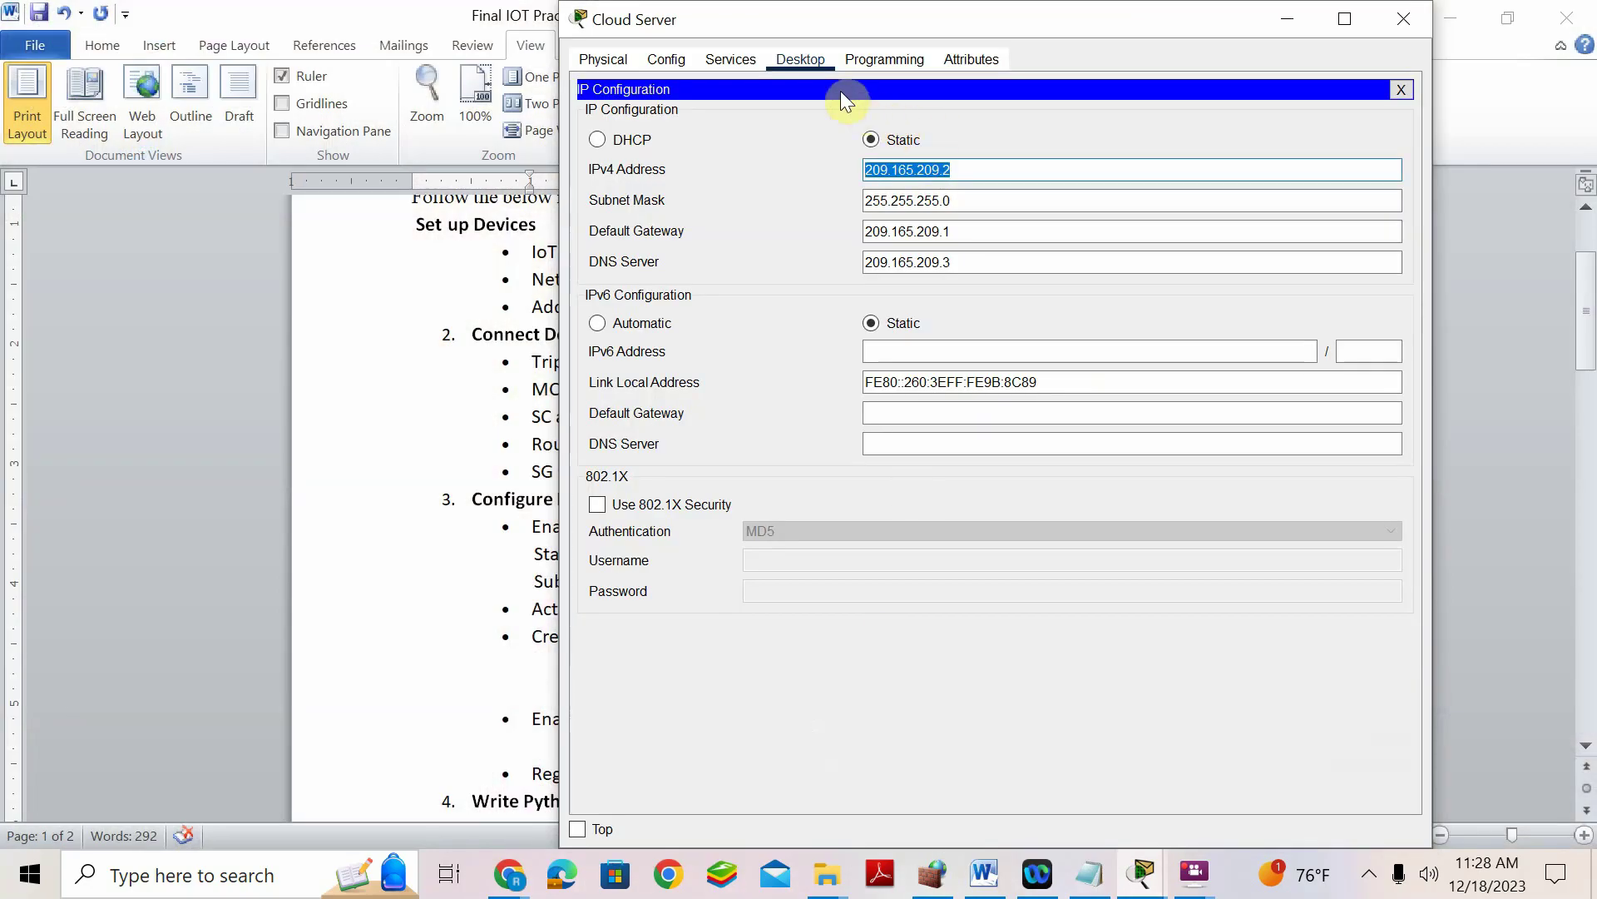
Step: In IoT Monitor, set the server address to 209.165.209.2 and attempt login
{"action": "left_click", "coordinate": [1400, 89]}
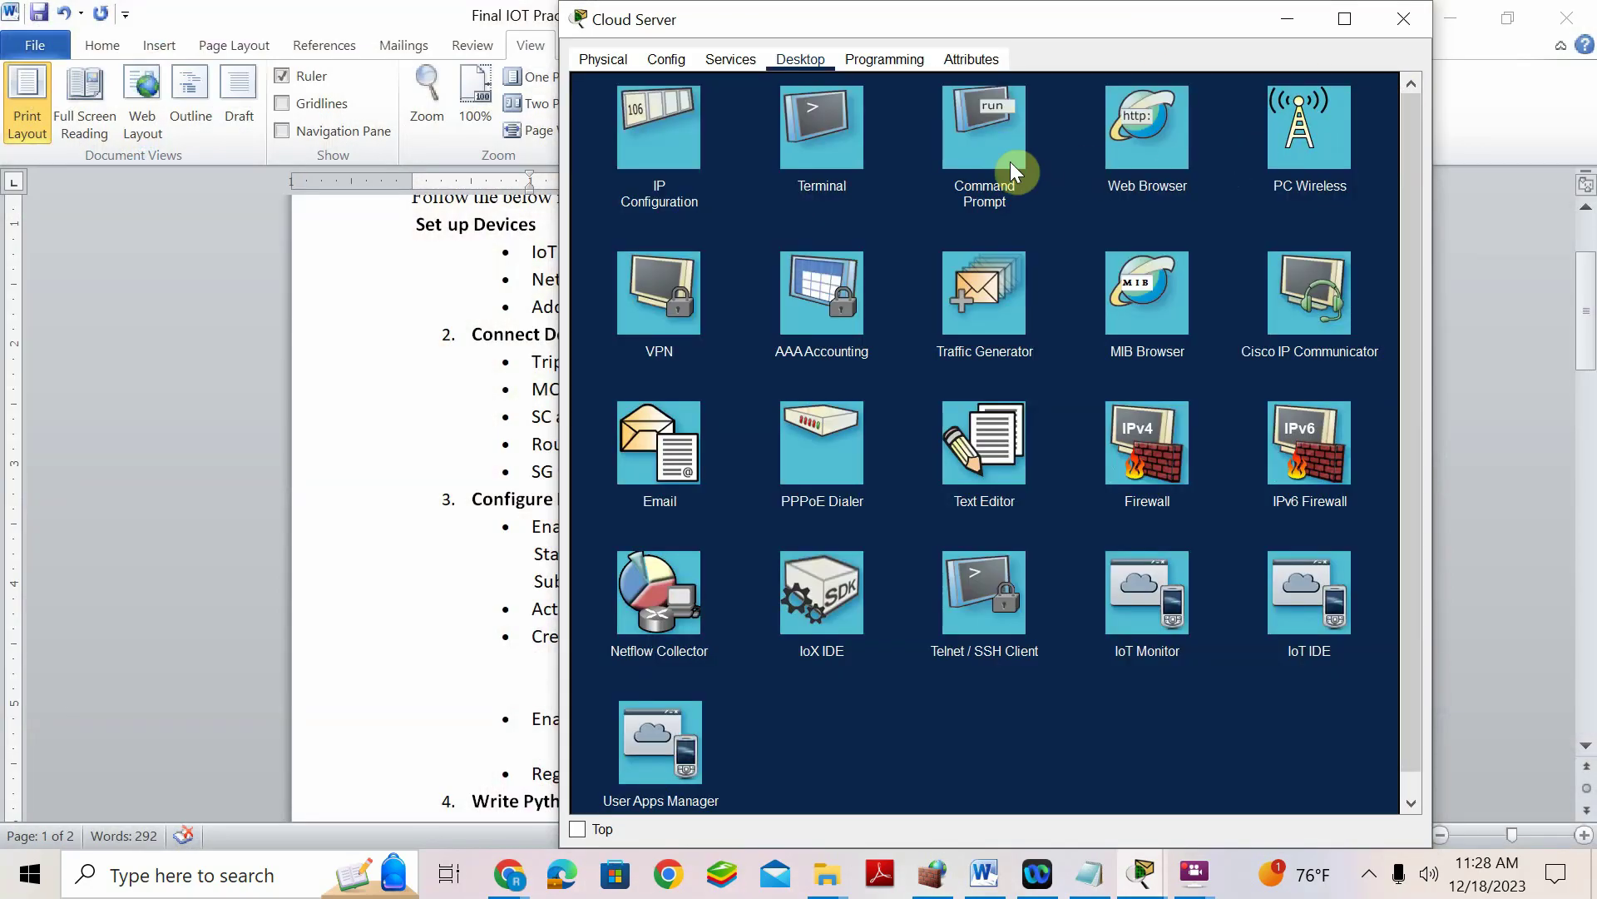
{"action": "left_click", "coordinate": [1144, 617]}
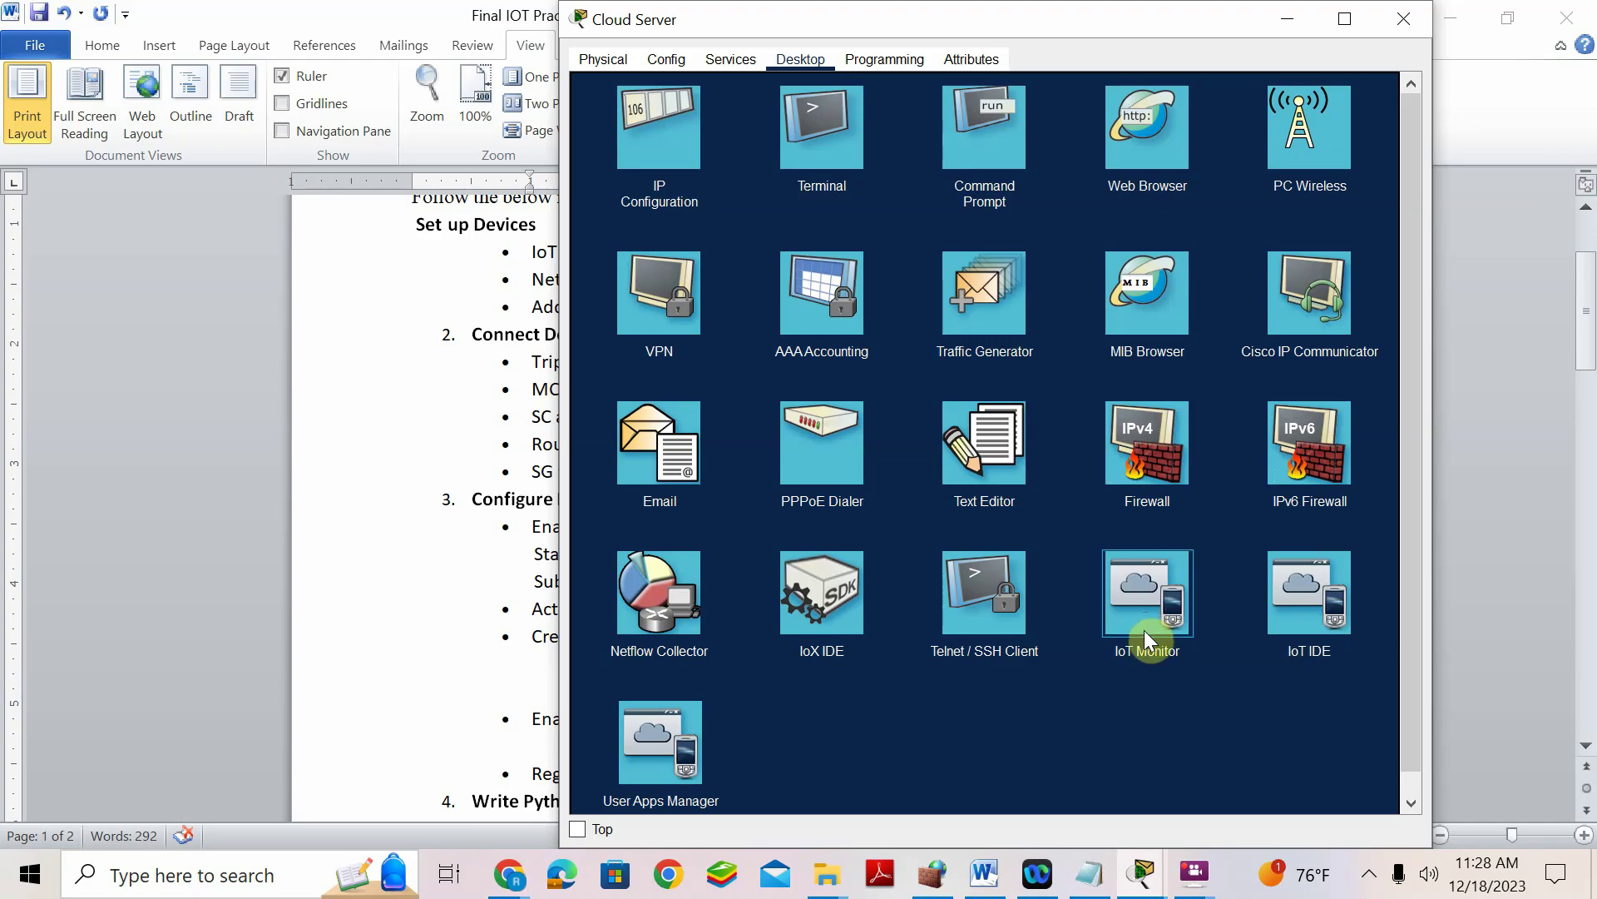
{"action": "left_click", "coordinate": [717, 60]}
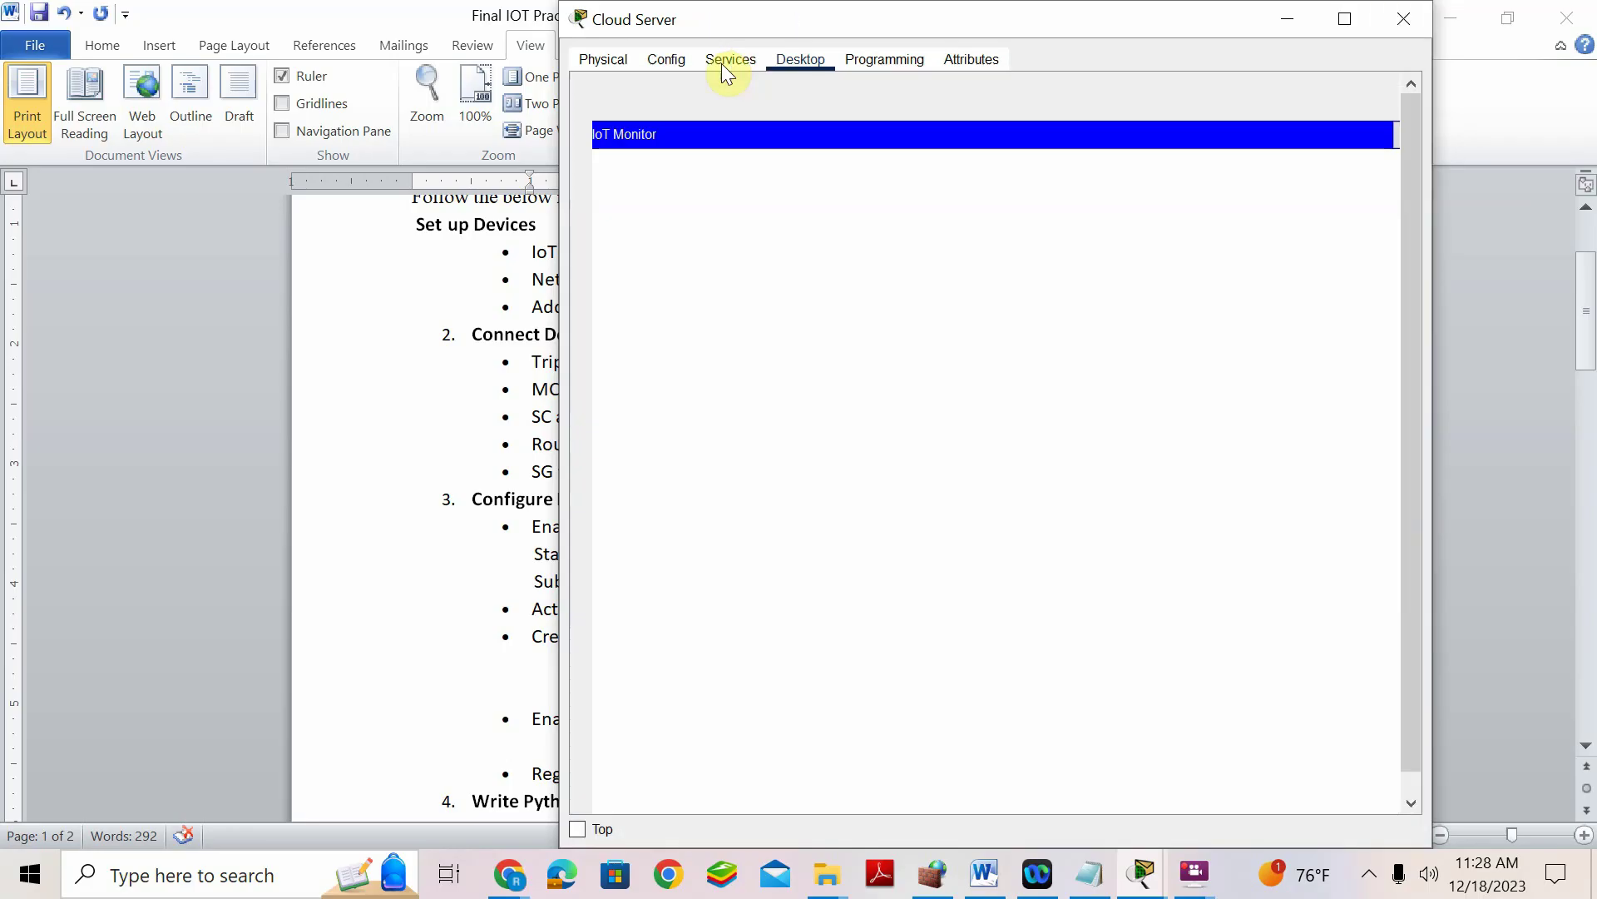
{"action": "left_click_drag", "start_coordinate": [1059, 122], "coordinate": [983, 126]}
{"action": "type", "text": "209.165.209.2"}
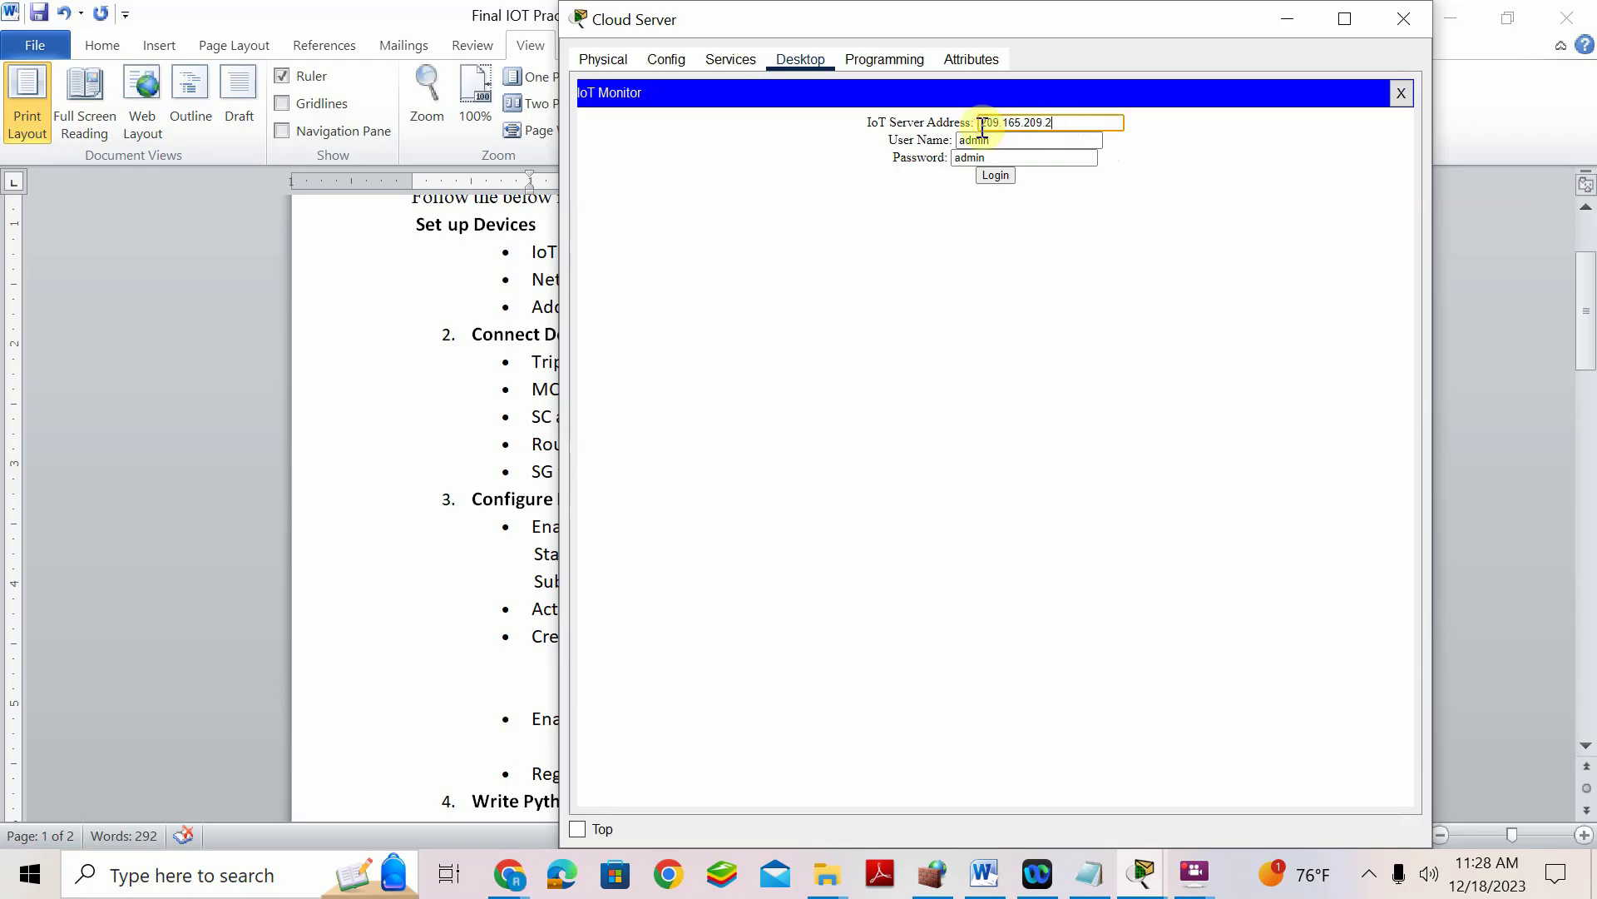
{"action": "left_click", "coordinate": [995, 175]}
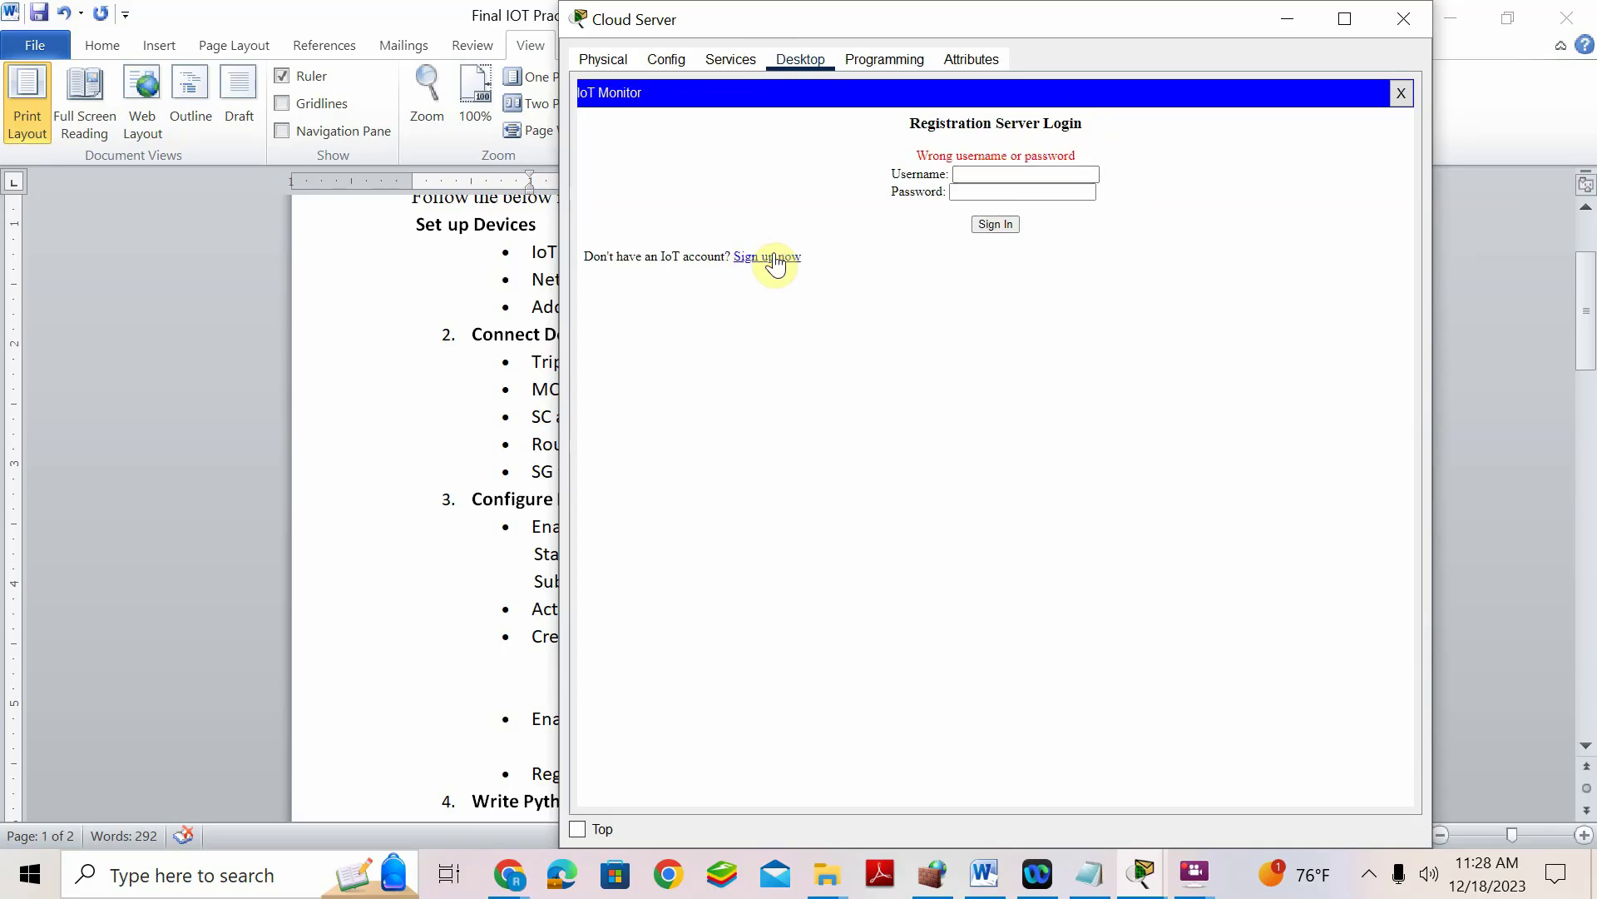
Step: Create a new IoT registration account via Sign up, consulting the Word instructions
{"action": "left_click", "coordinate": [767, 263]}
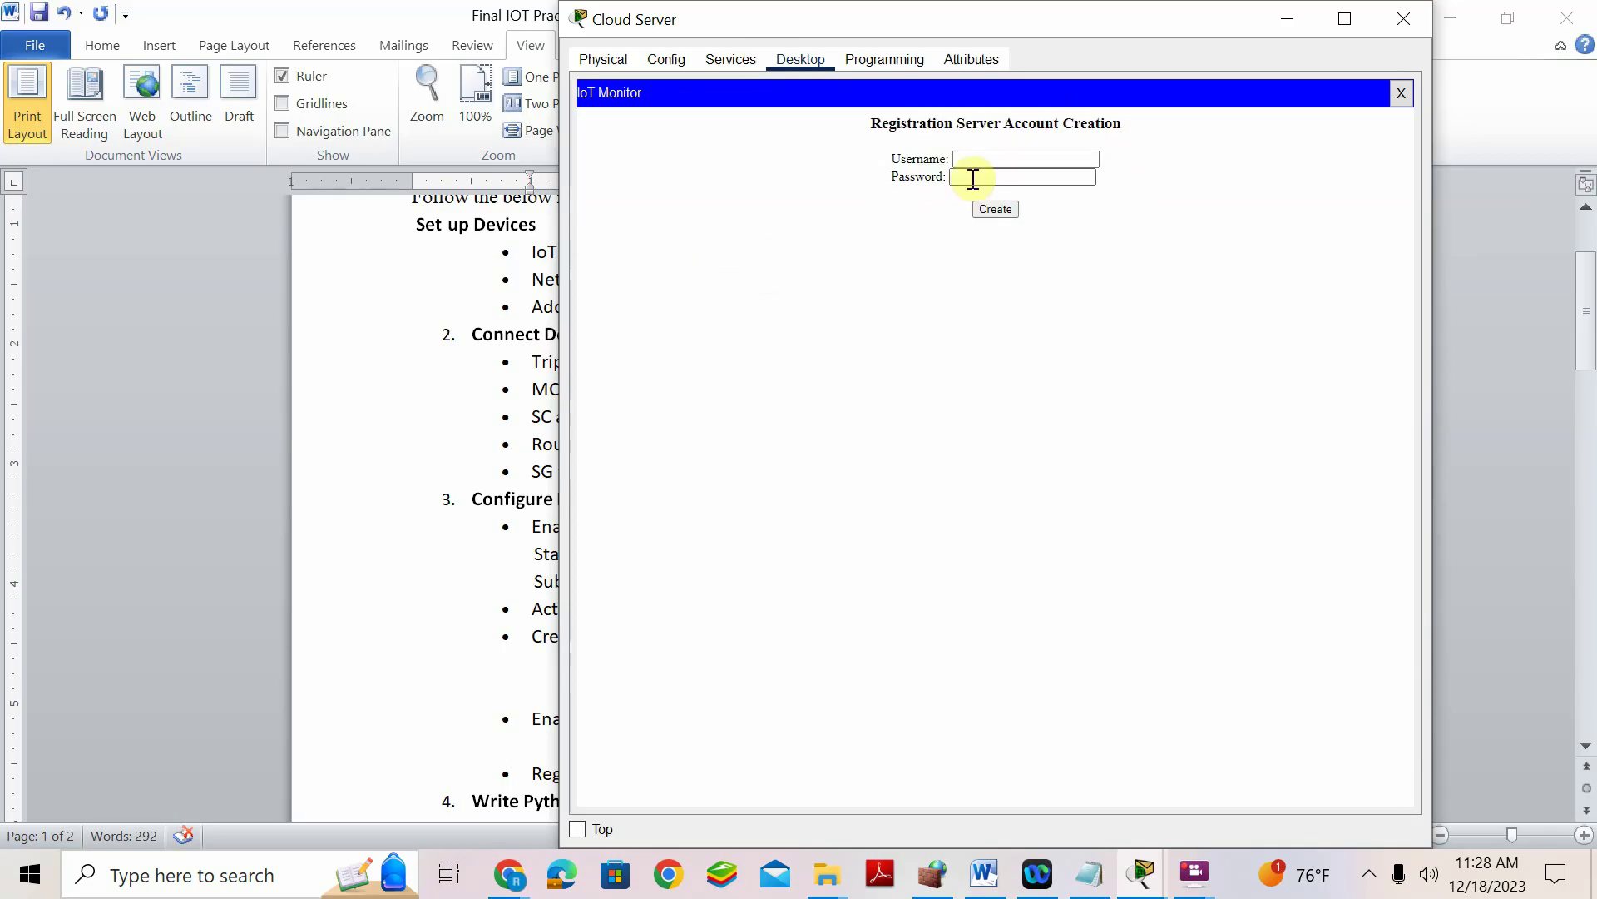
{"action": "left_click", "coordinate": [422, 594]}
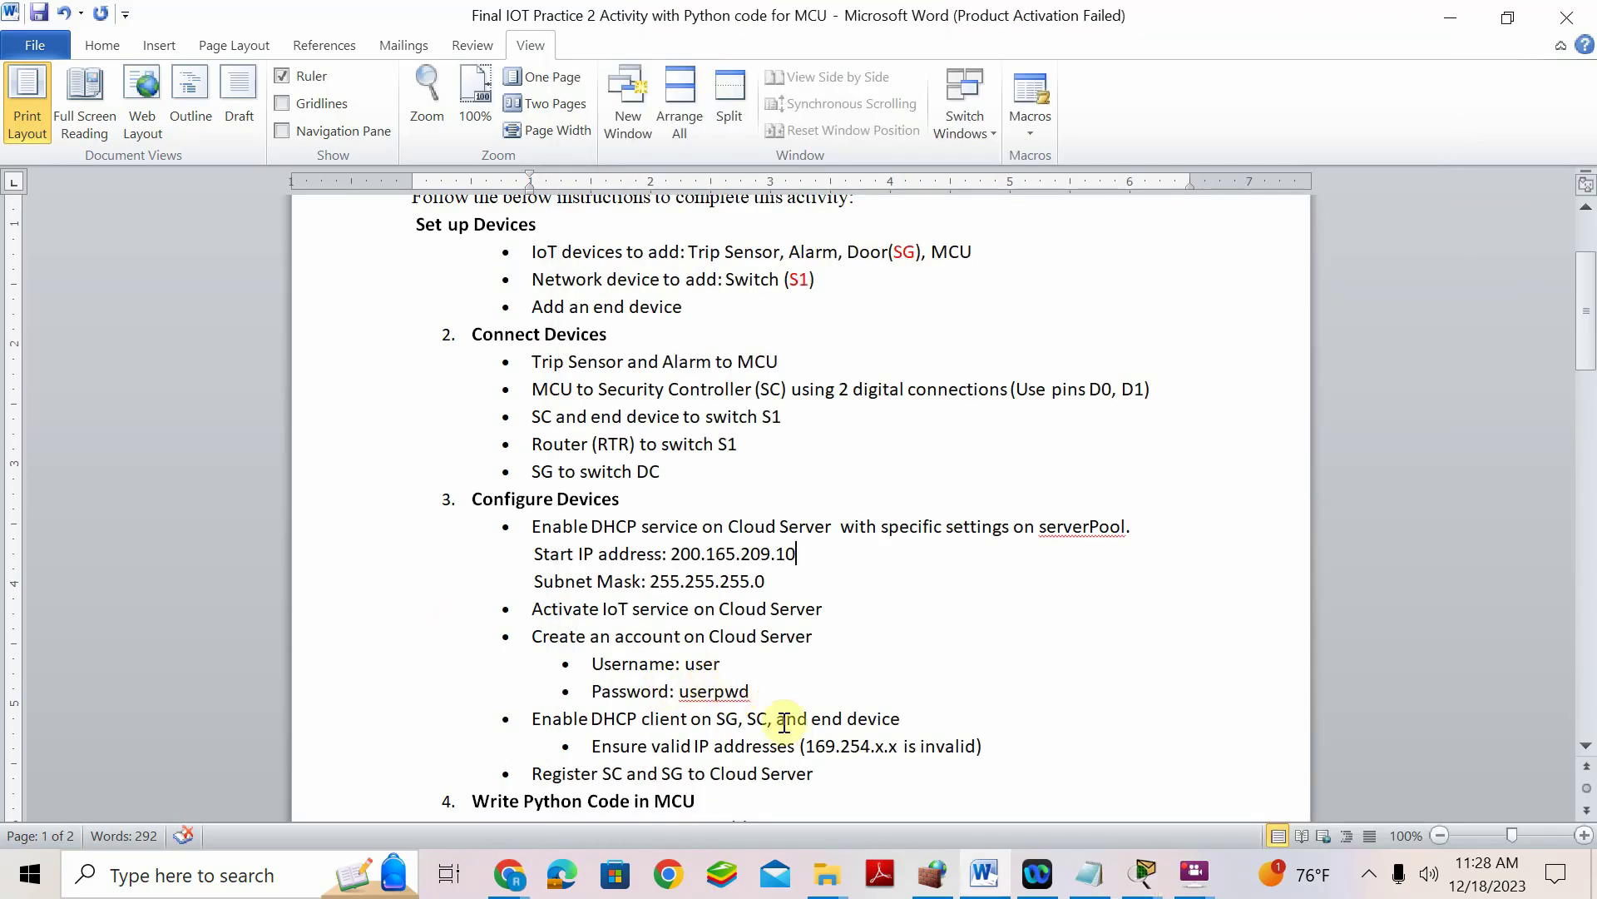
{"action": "mouse_move", "coordinate": [1148, 878]}
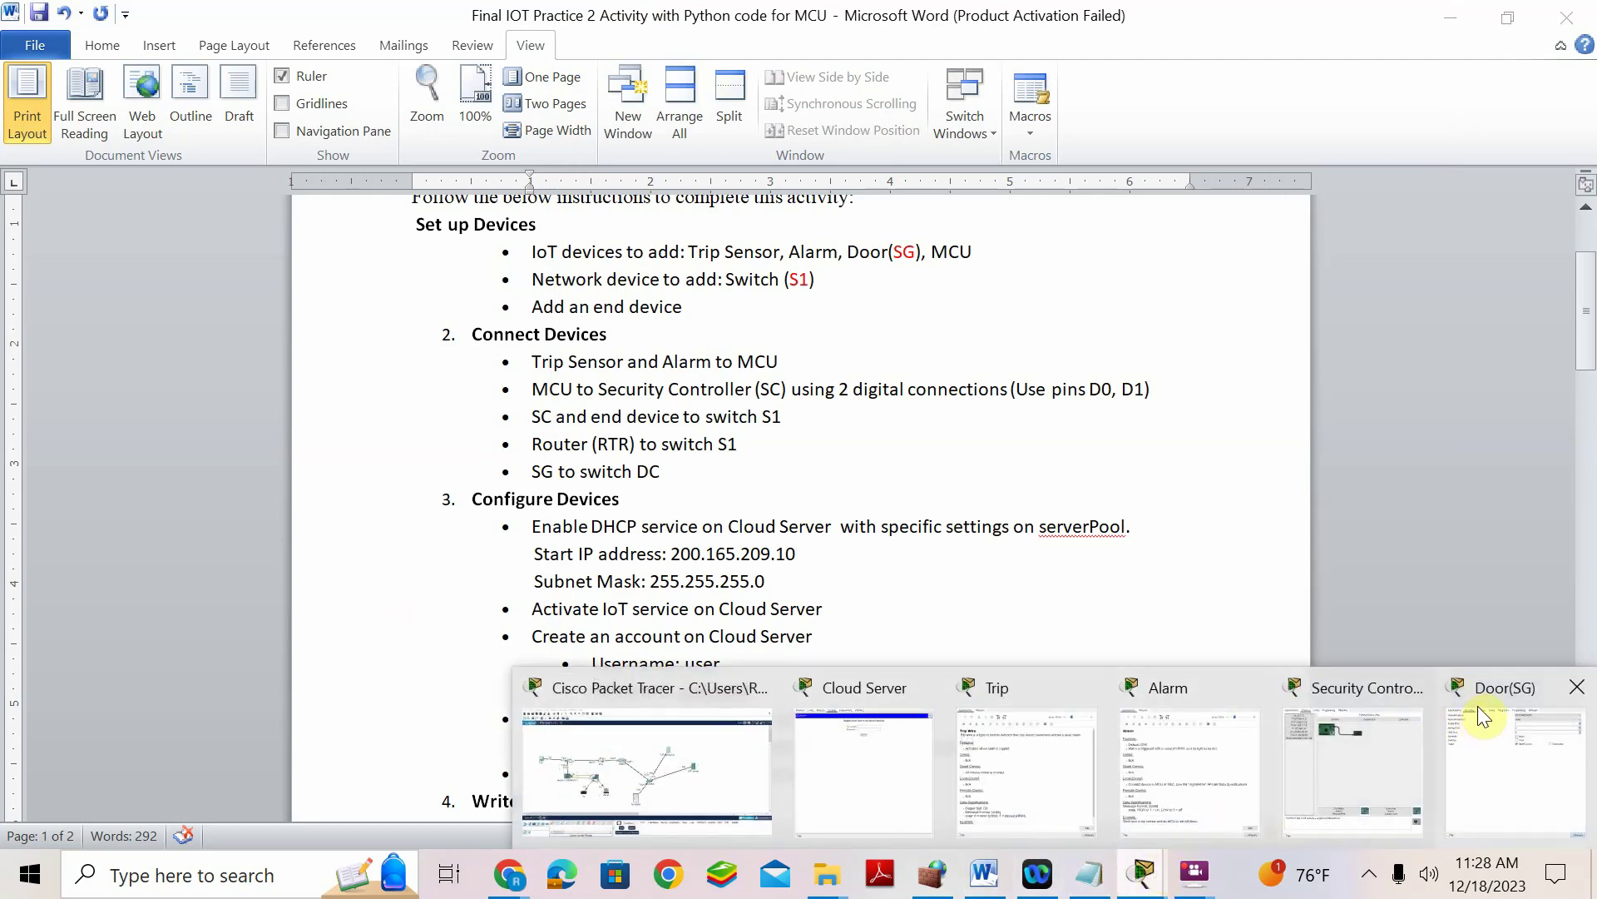
{"action": "left_click", "coordinate": [890, 690]}
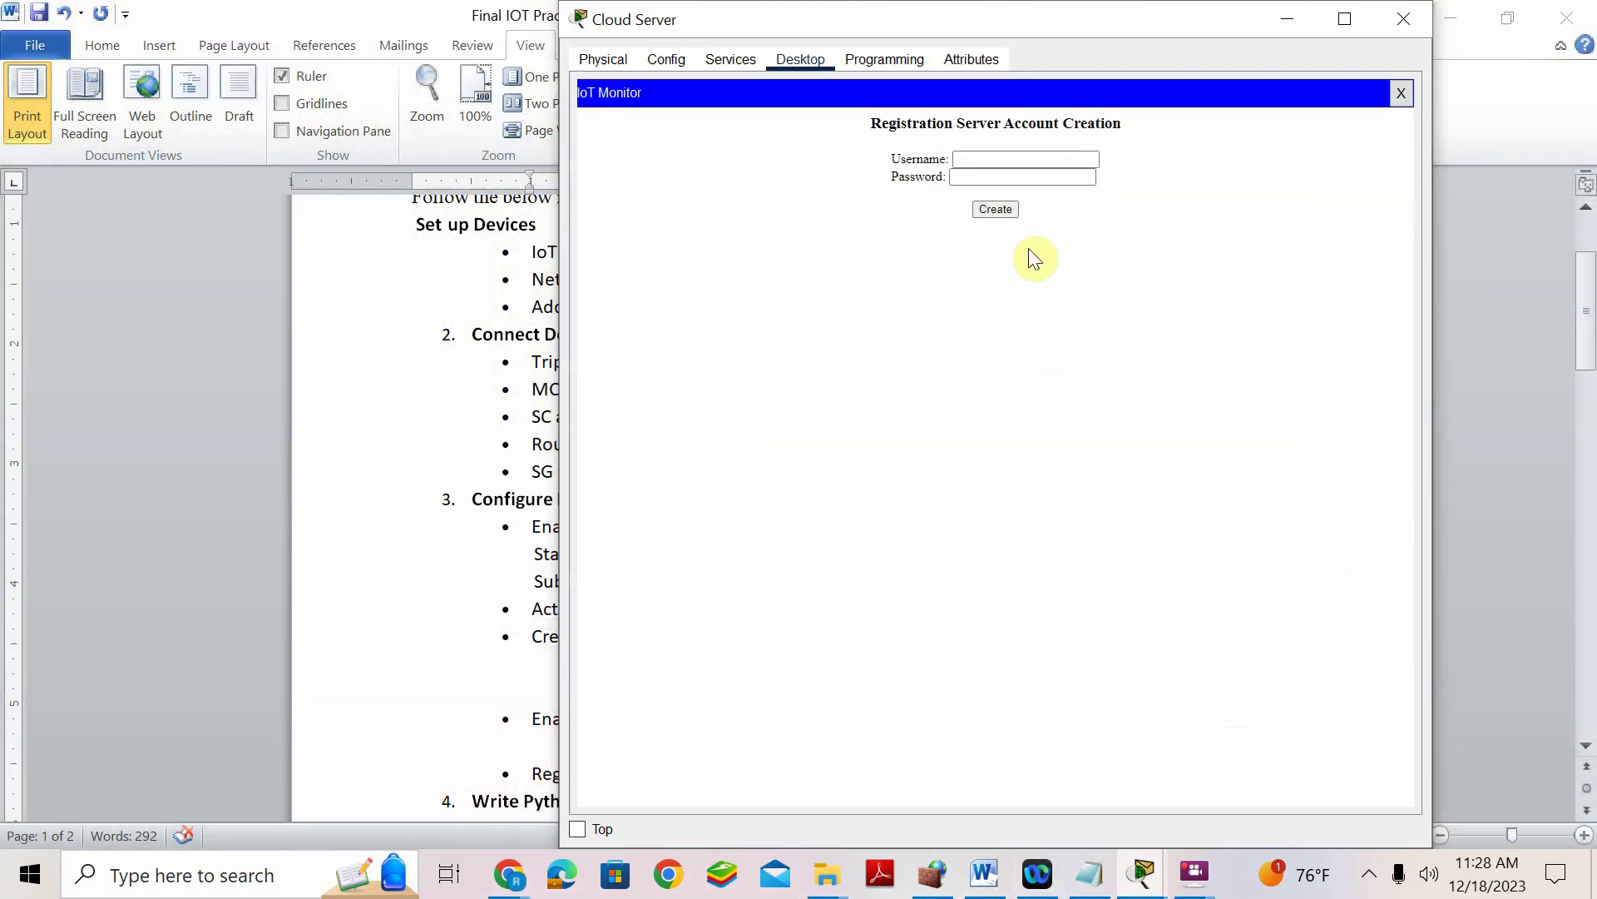
{"action": "left_click", "coordinate": [997, 175]}
{"action": "left_click", "coordinate": [1000, 208]}
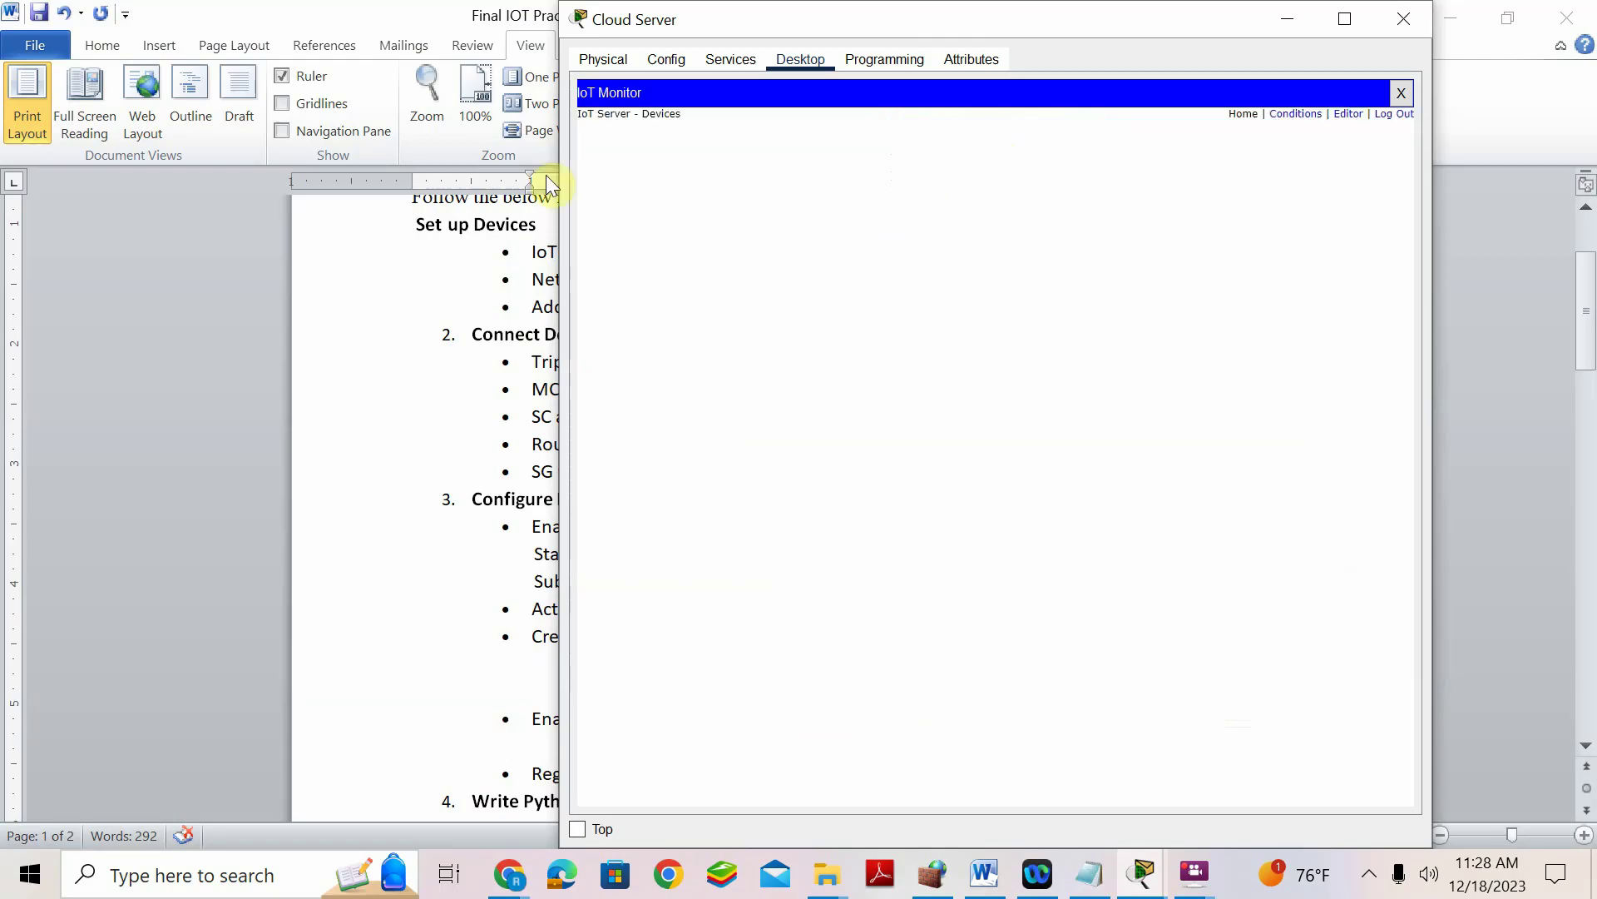
{"action": "left_click", "coordinate": [363, 409]}
{"action": "scroll", "coordinate": [899, 635], "scroll_direction": "down", "scroll_amount": 1}
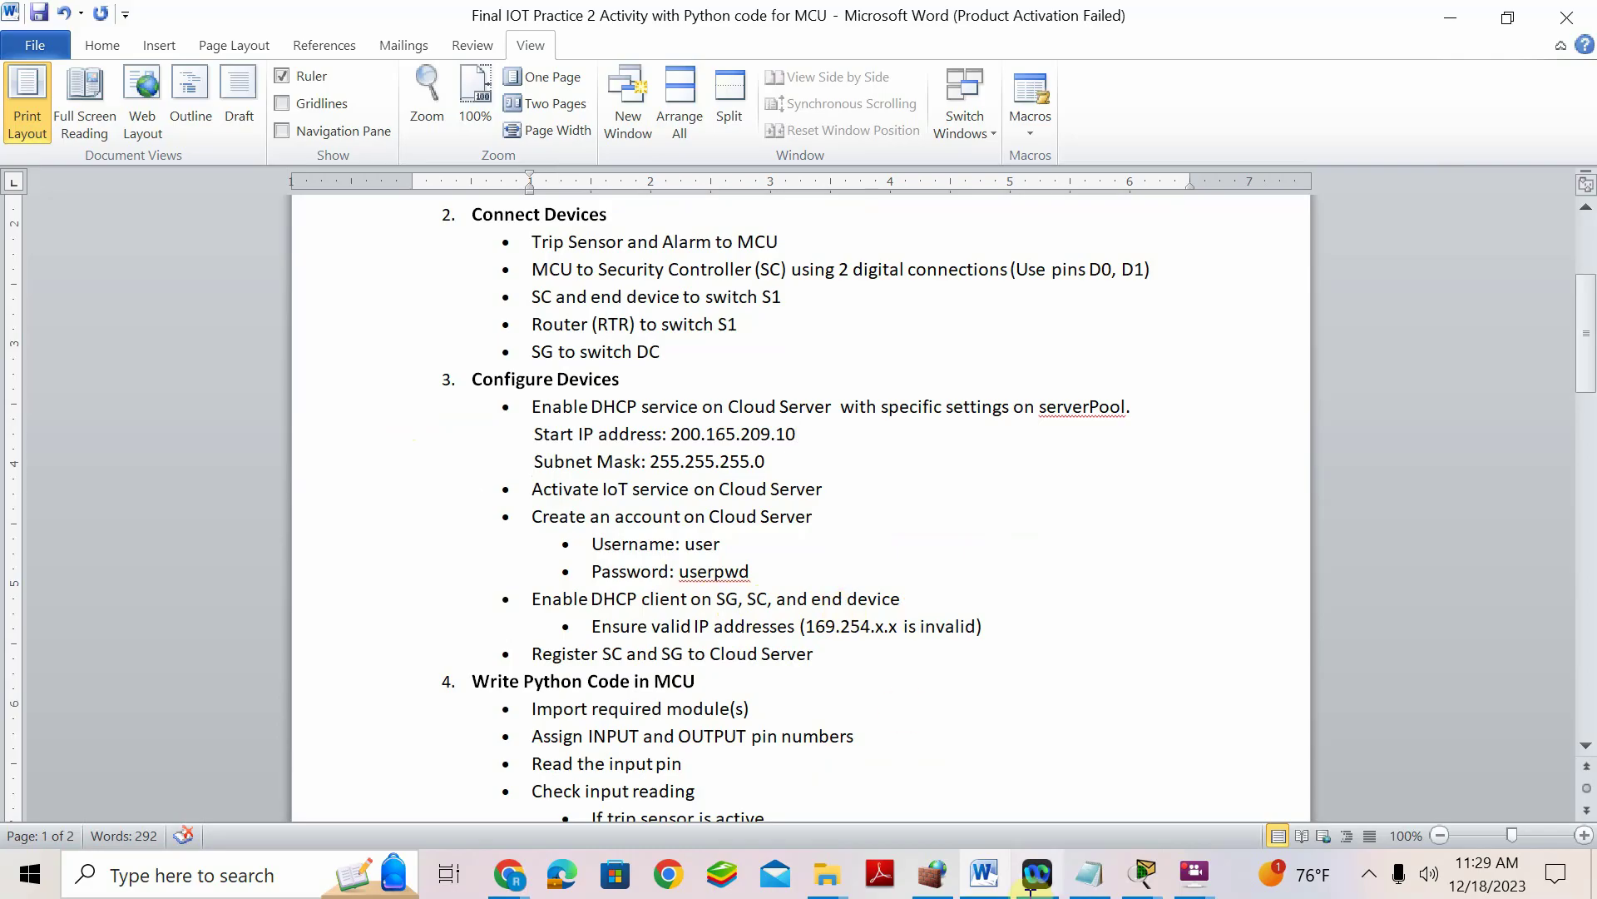
Step: Switch PC1 to DHCP, receiving 10.0.0.11, gateway 10.0.0.1, DNS 209.165.209.3
{"action": "mouse_move", "coordinate": [1140, 882]}
{"action": "left_click", "coordinate": [651, 687]}
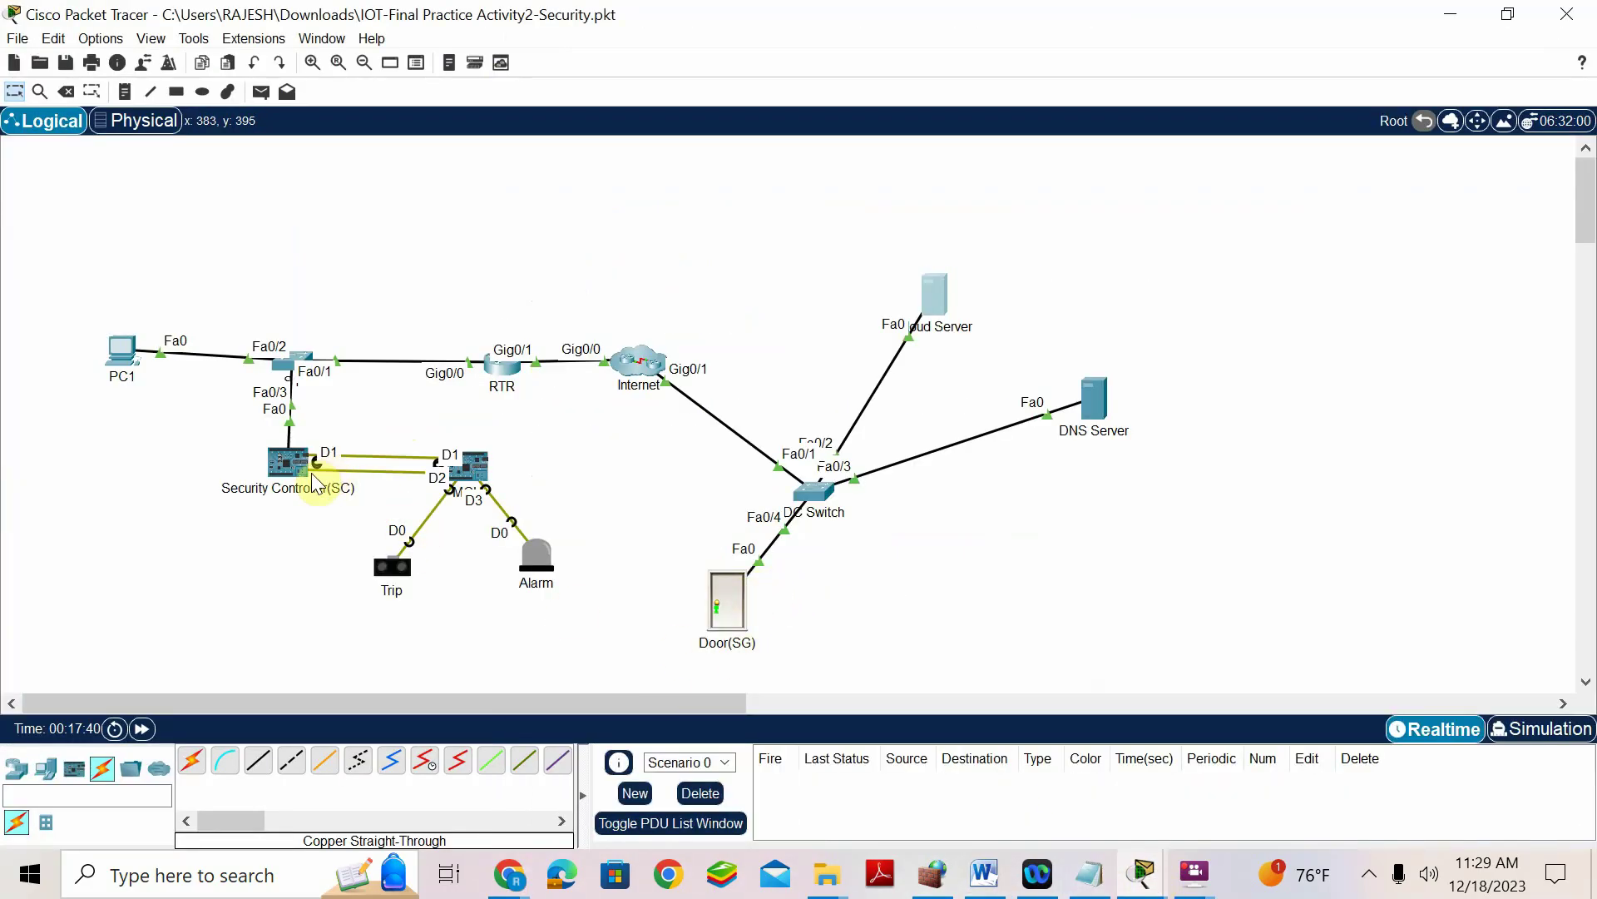
{"action": "left_click_drag", "start_coordinate": [119, 356], "coordinate": [116, 366]}
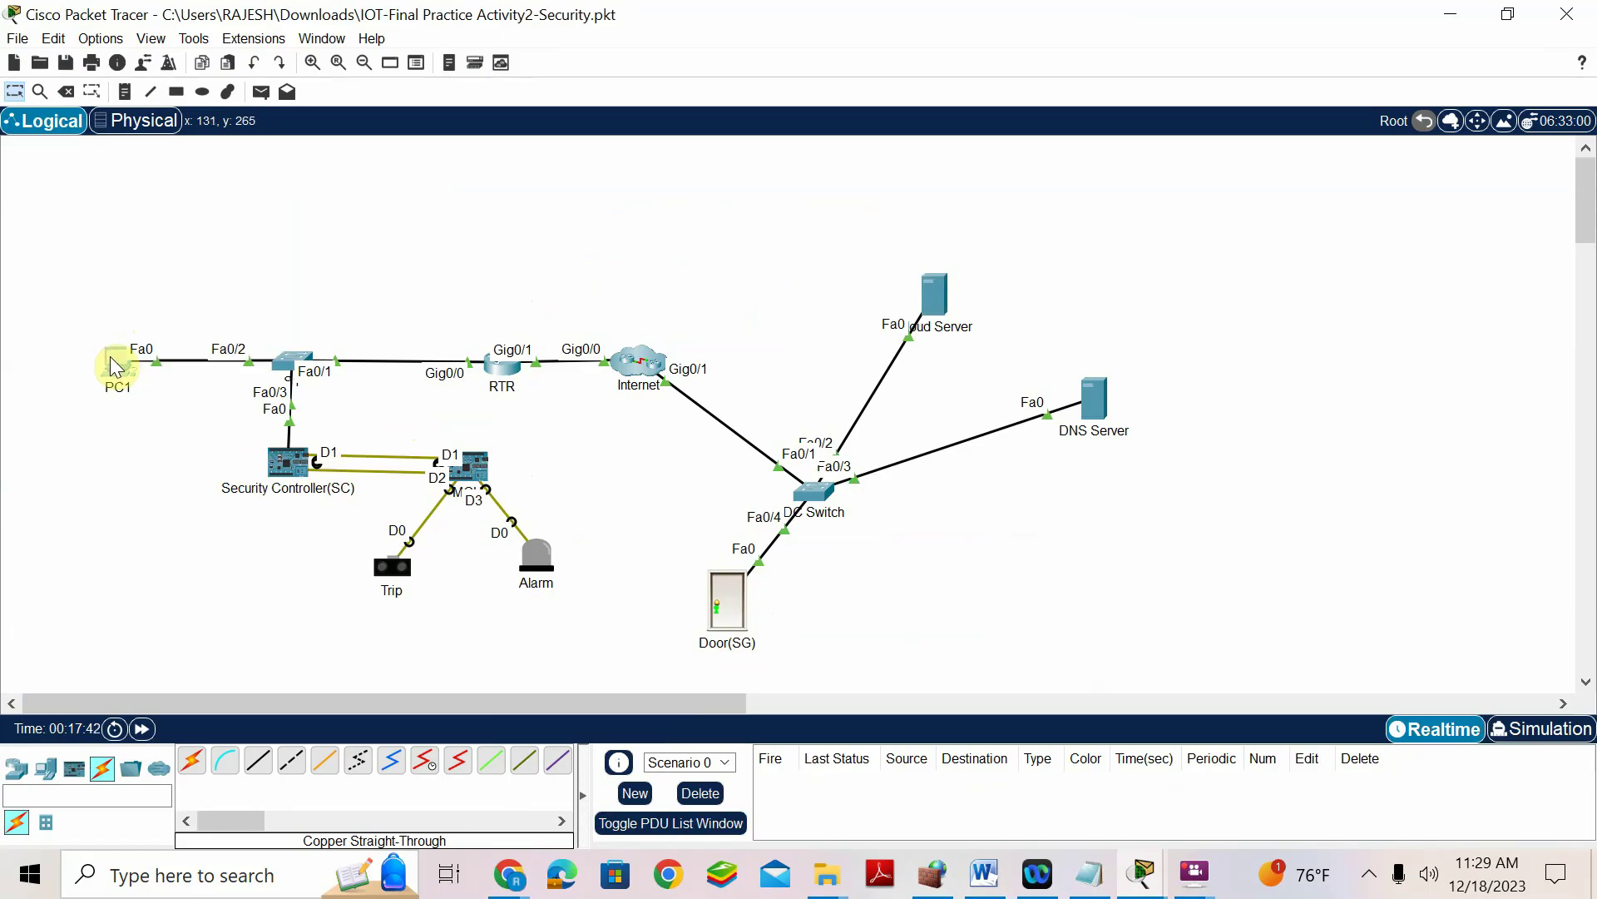
{"action": "left_click", "coordinate": [121, 366]}
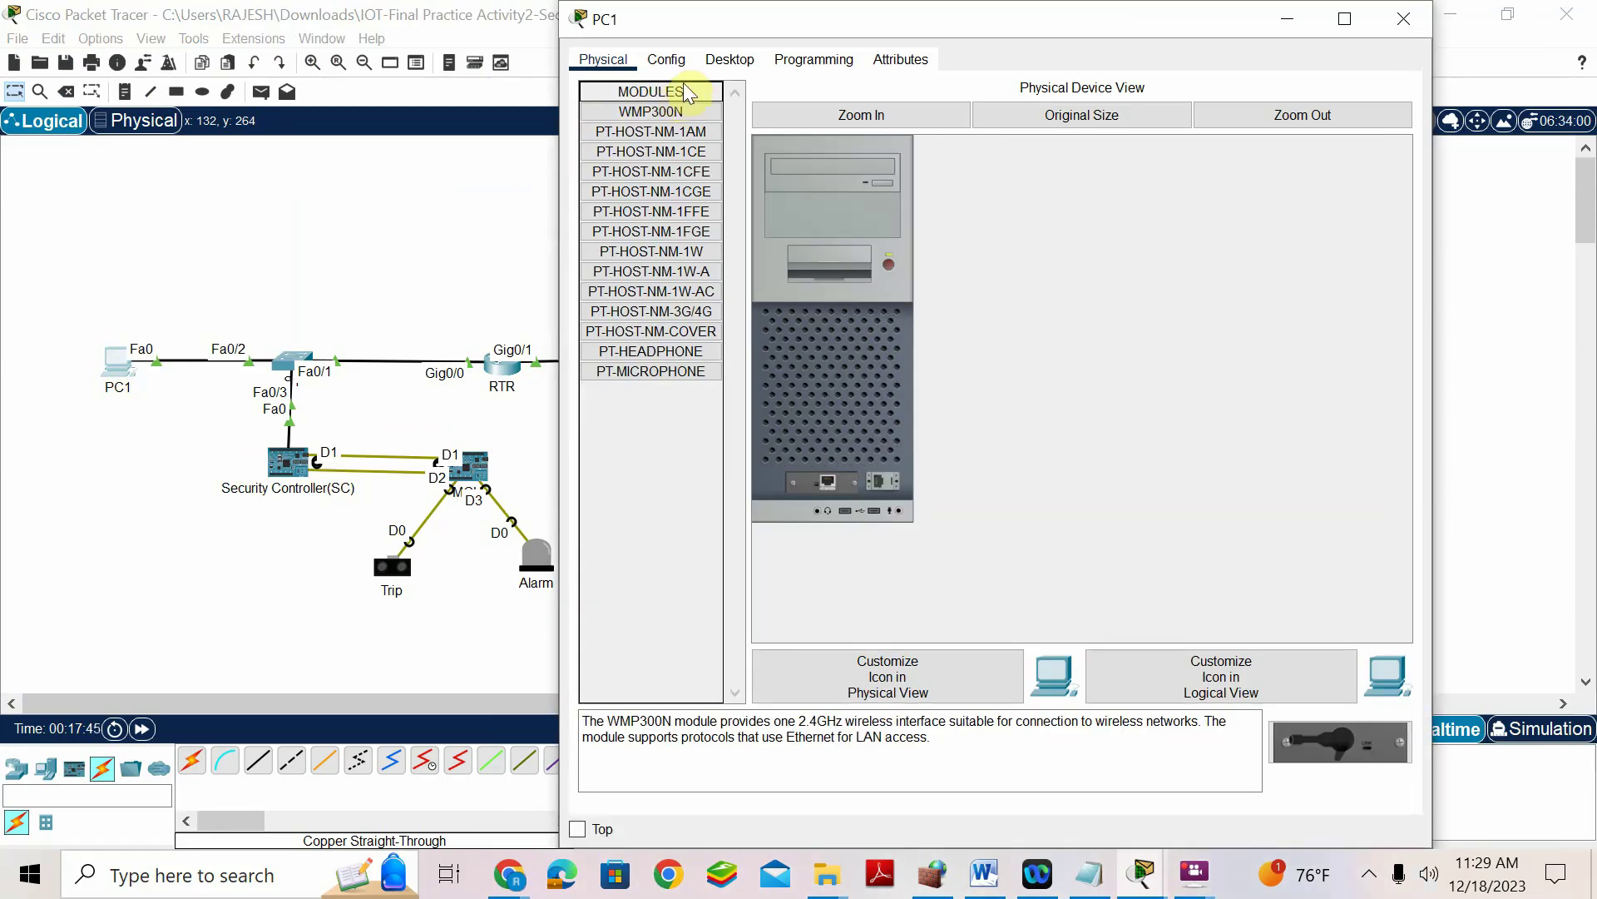
{"action": "left_click", "coordinate": [725, 60]}
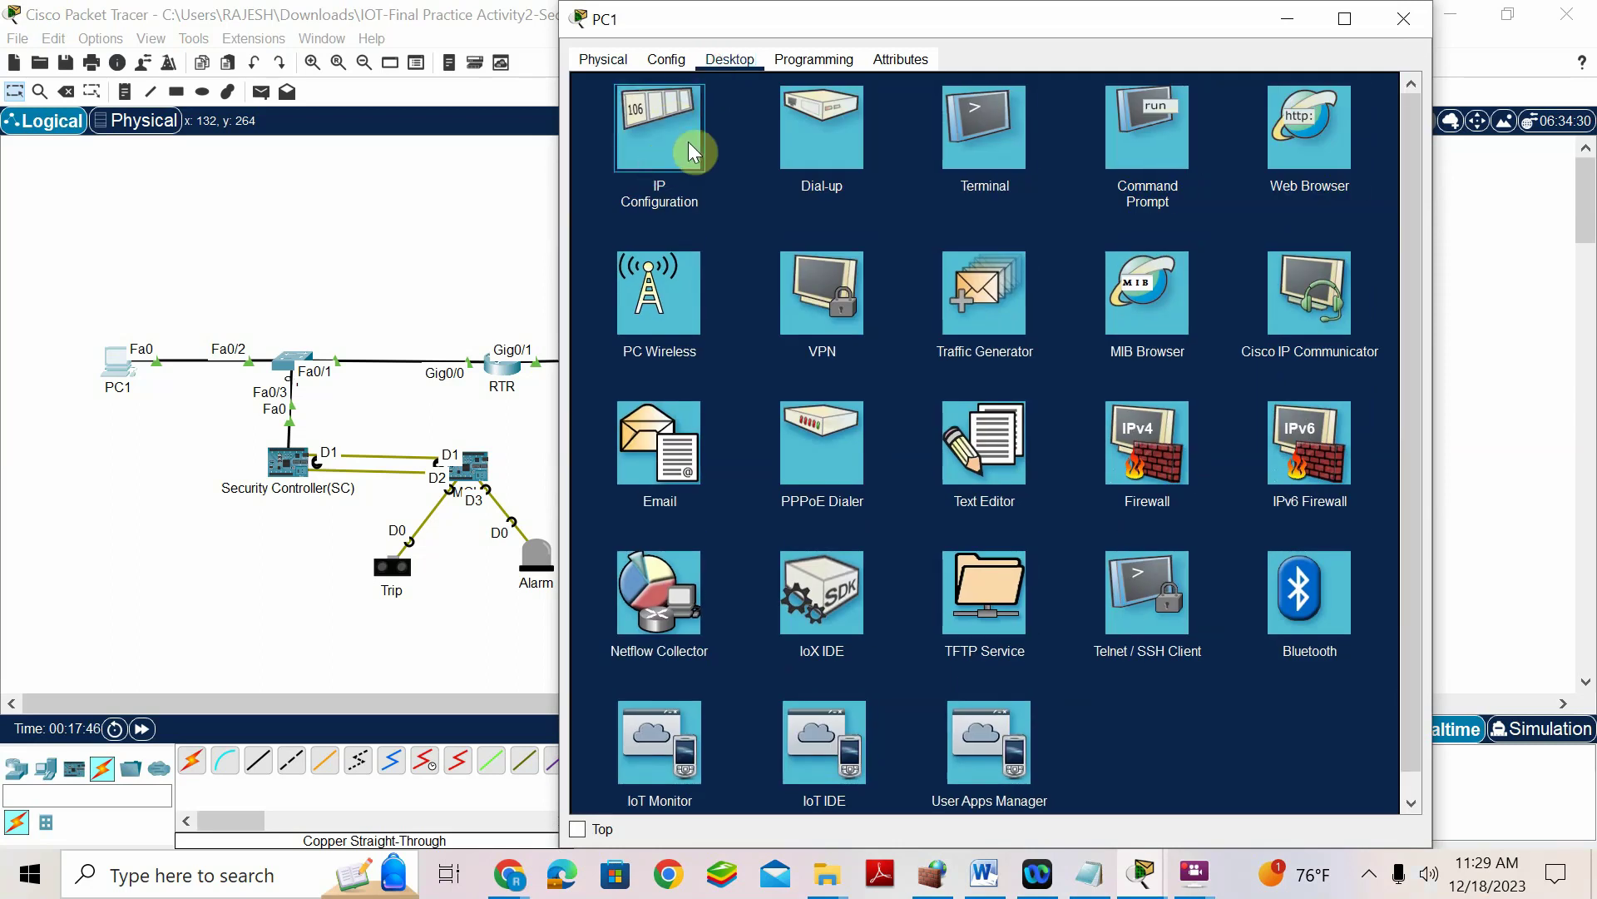
{"action": "left_click", "coordinate": [660, 158]}
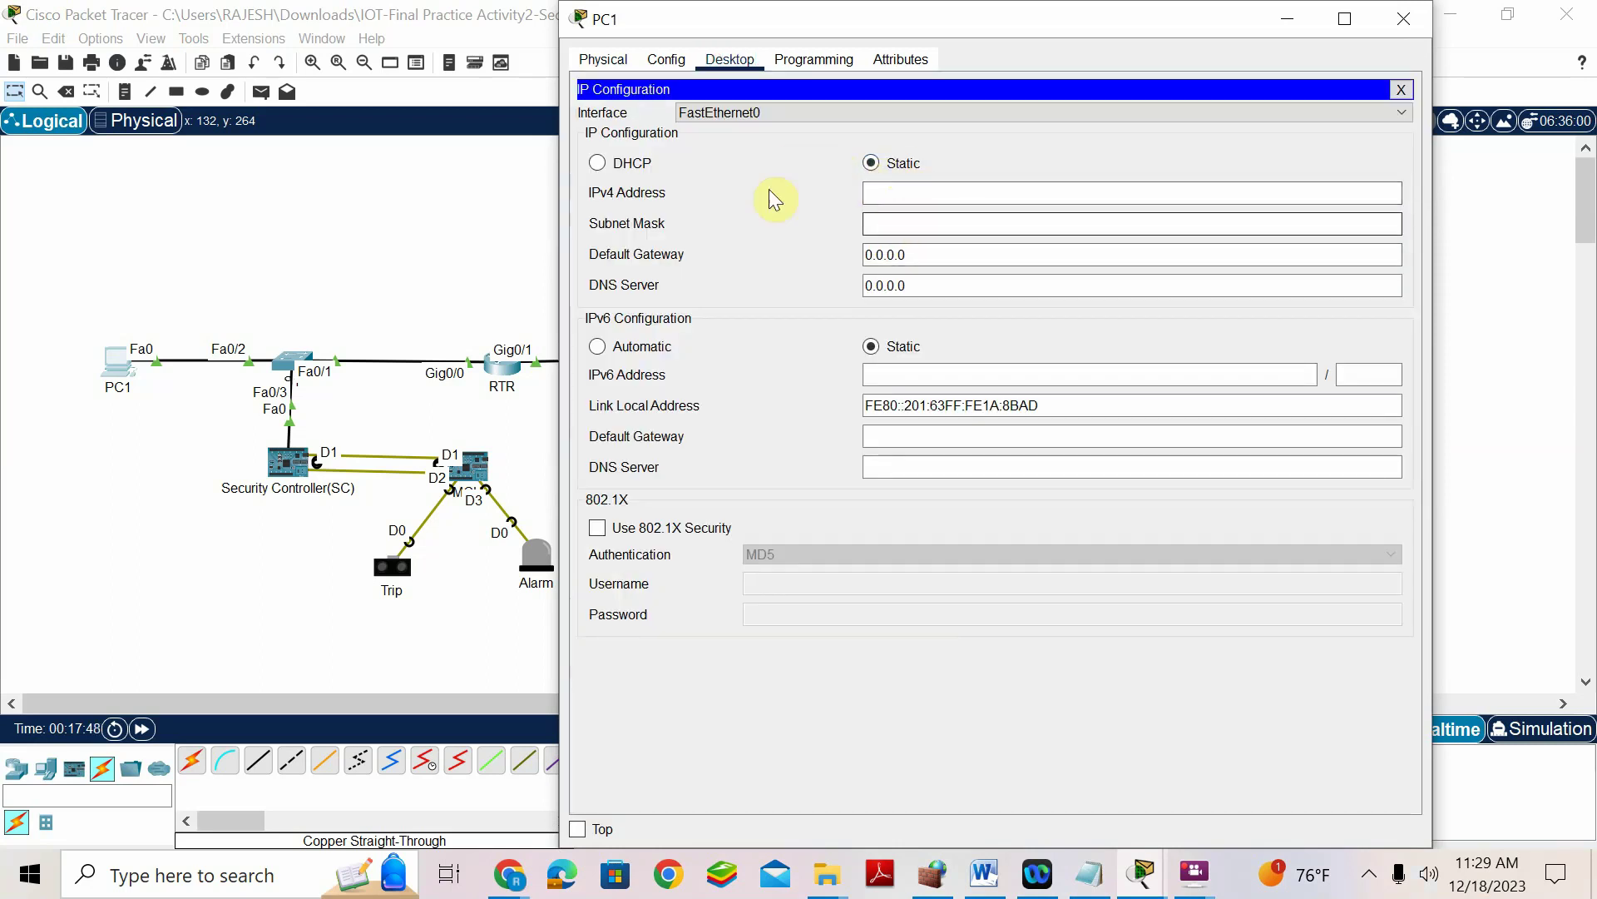
{"action": "left_click", "coordinate": [616, 166]}
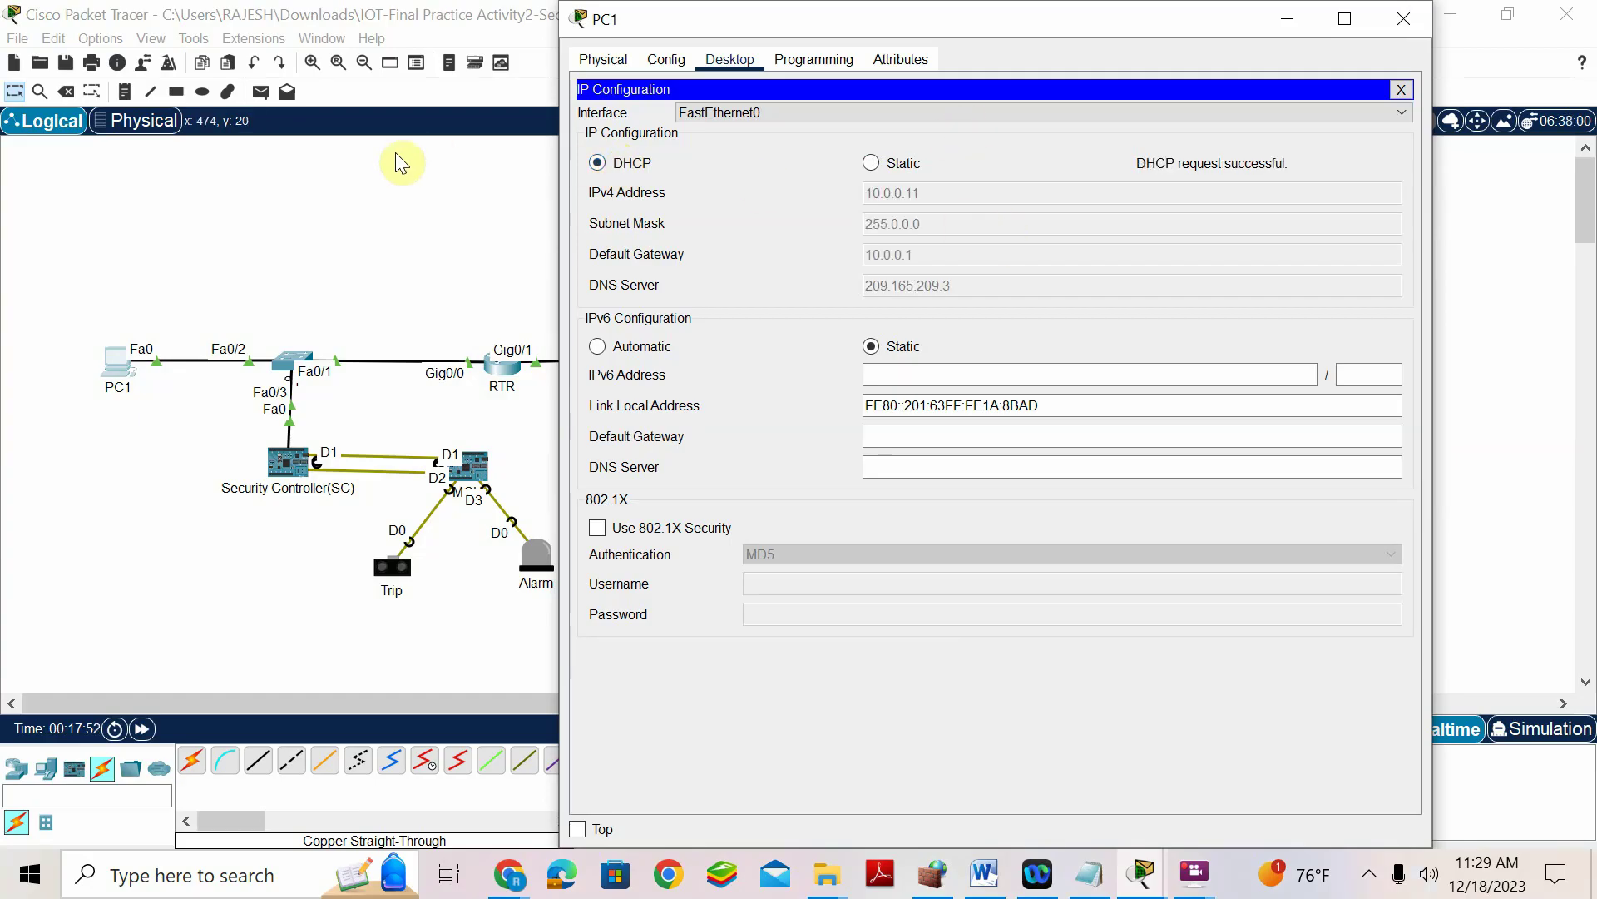
{"action": "left_click", "coordinate": [392, 208]}
Step: Set the Security Controller's Gateway/DNS IPv4 setting to DHCP
{"action": "left_click", "coordinate": [283, 463]}
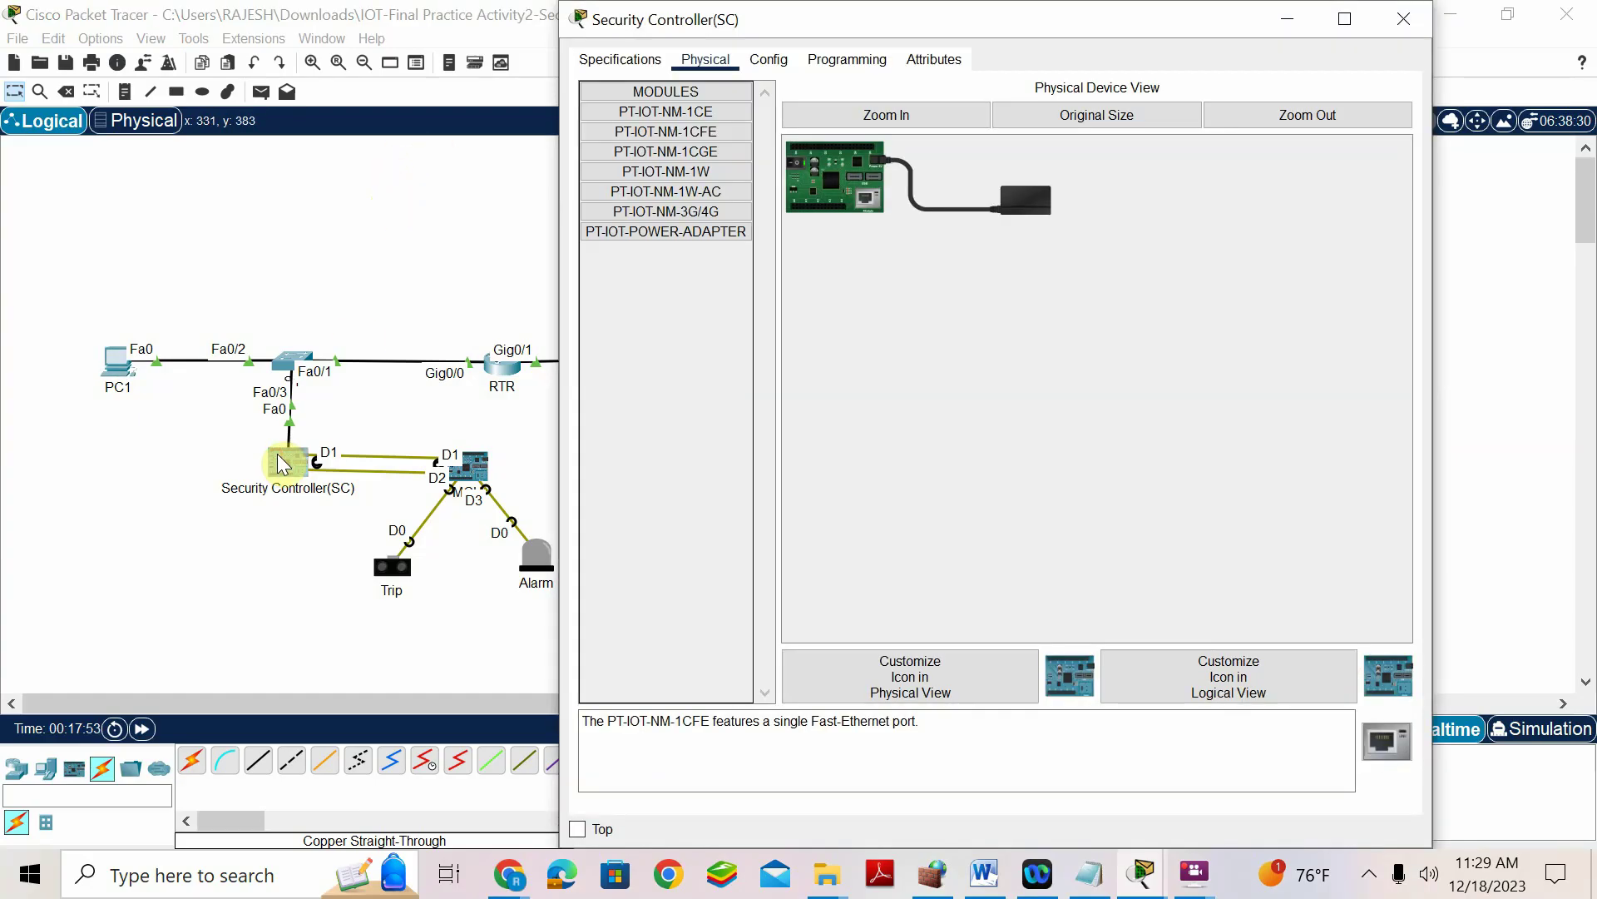
{"action": "left_click", "coordinate": [768, 60]}
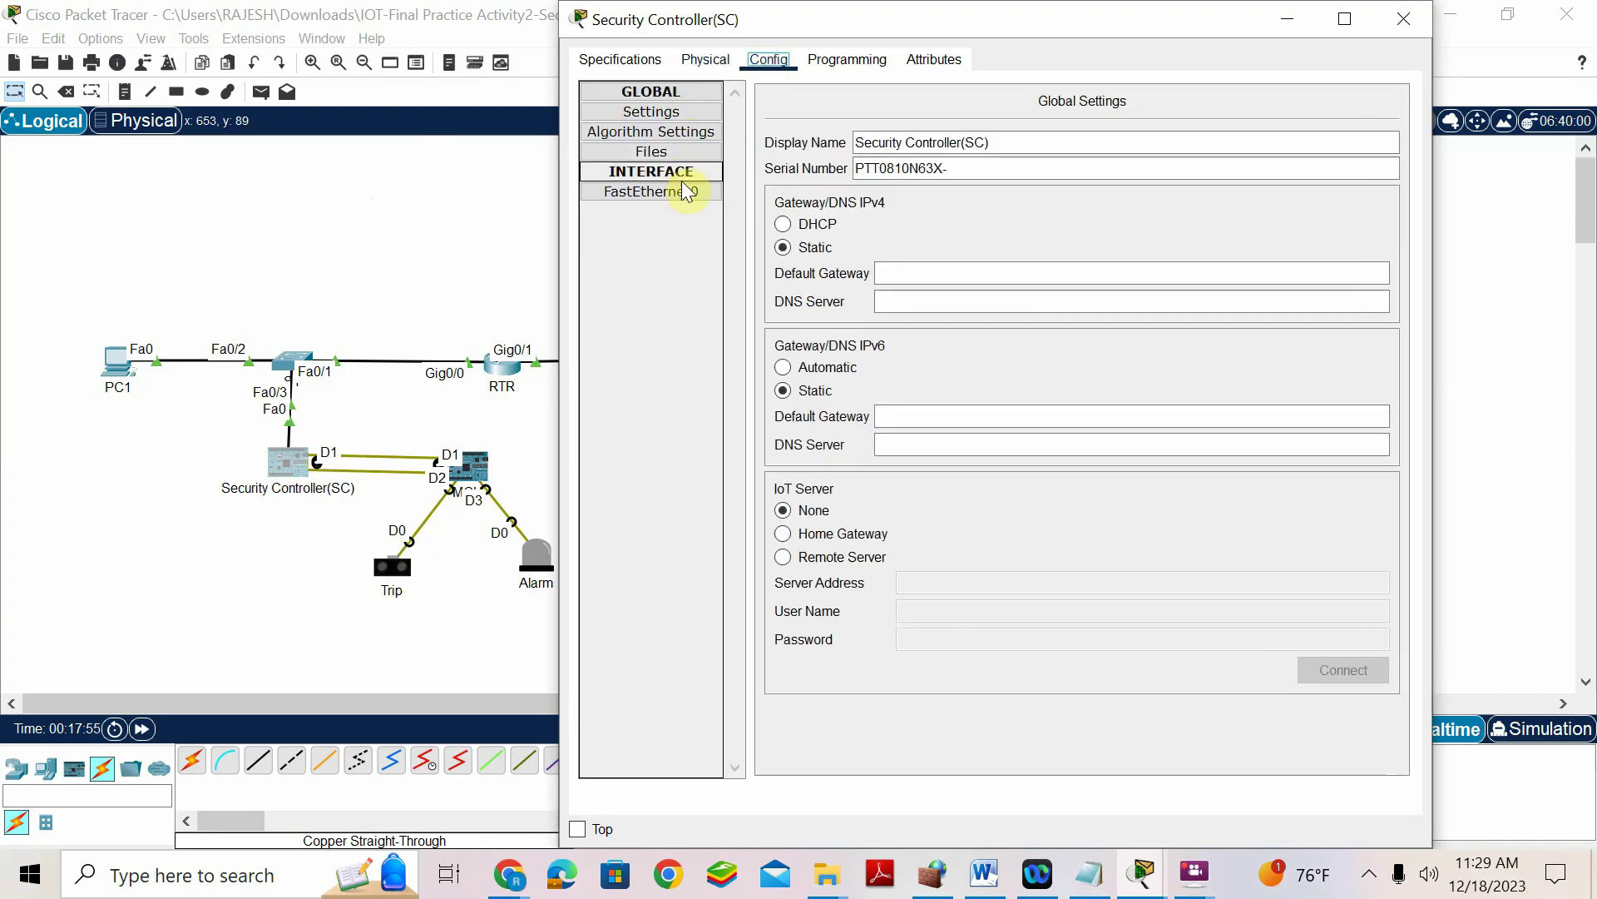
{"action": "left_click", "coordinate": [785, 224]}
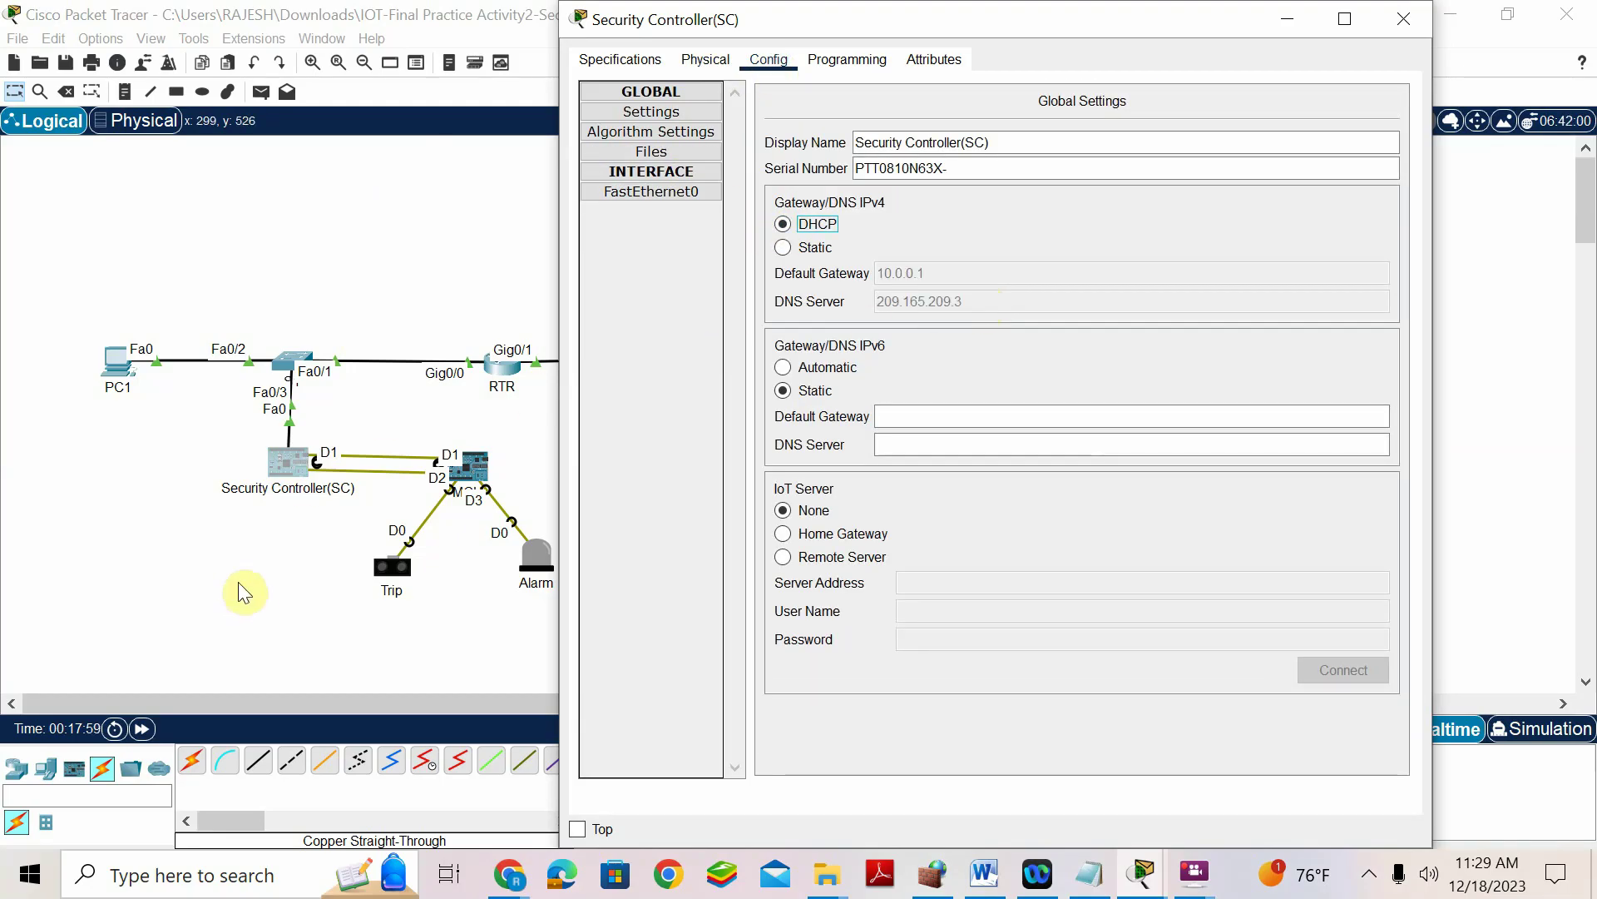
{"action": "left_click", "coordinate": [258, 565]}
Step: Set Door(SG)'s FastEthernet0 to DHCP, getting gateway 209.165.209.1 and DNS 209.165.209.3
{"action": "left_click", "coordinate": [727, 601]}
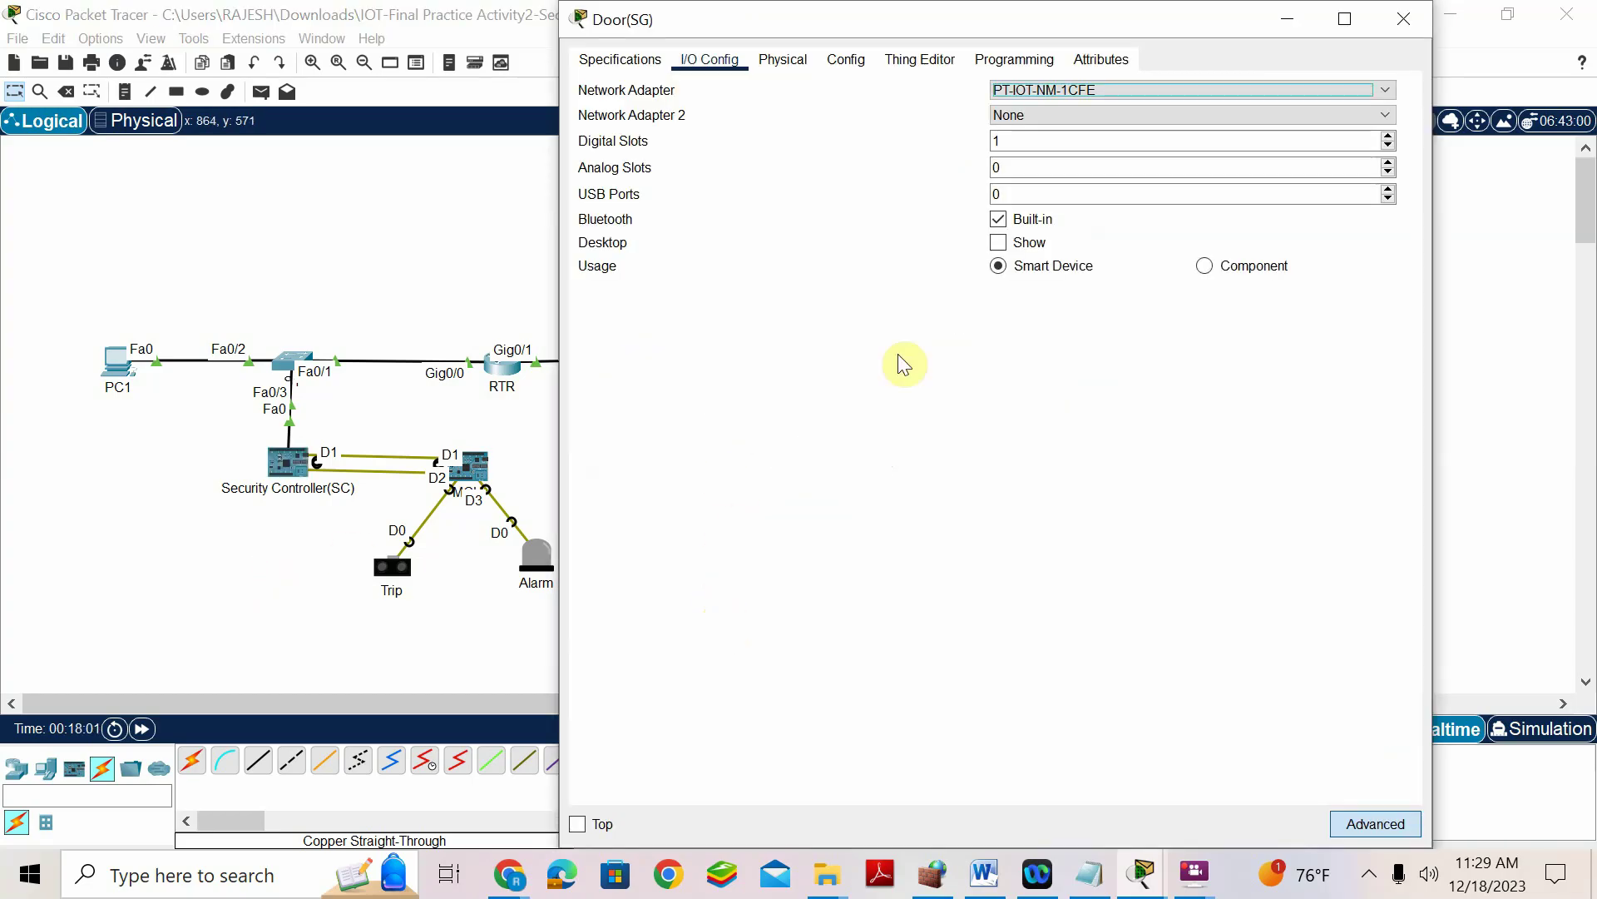
{"action": "left_click", "coordinate": [845, 61]}
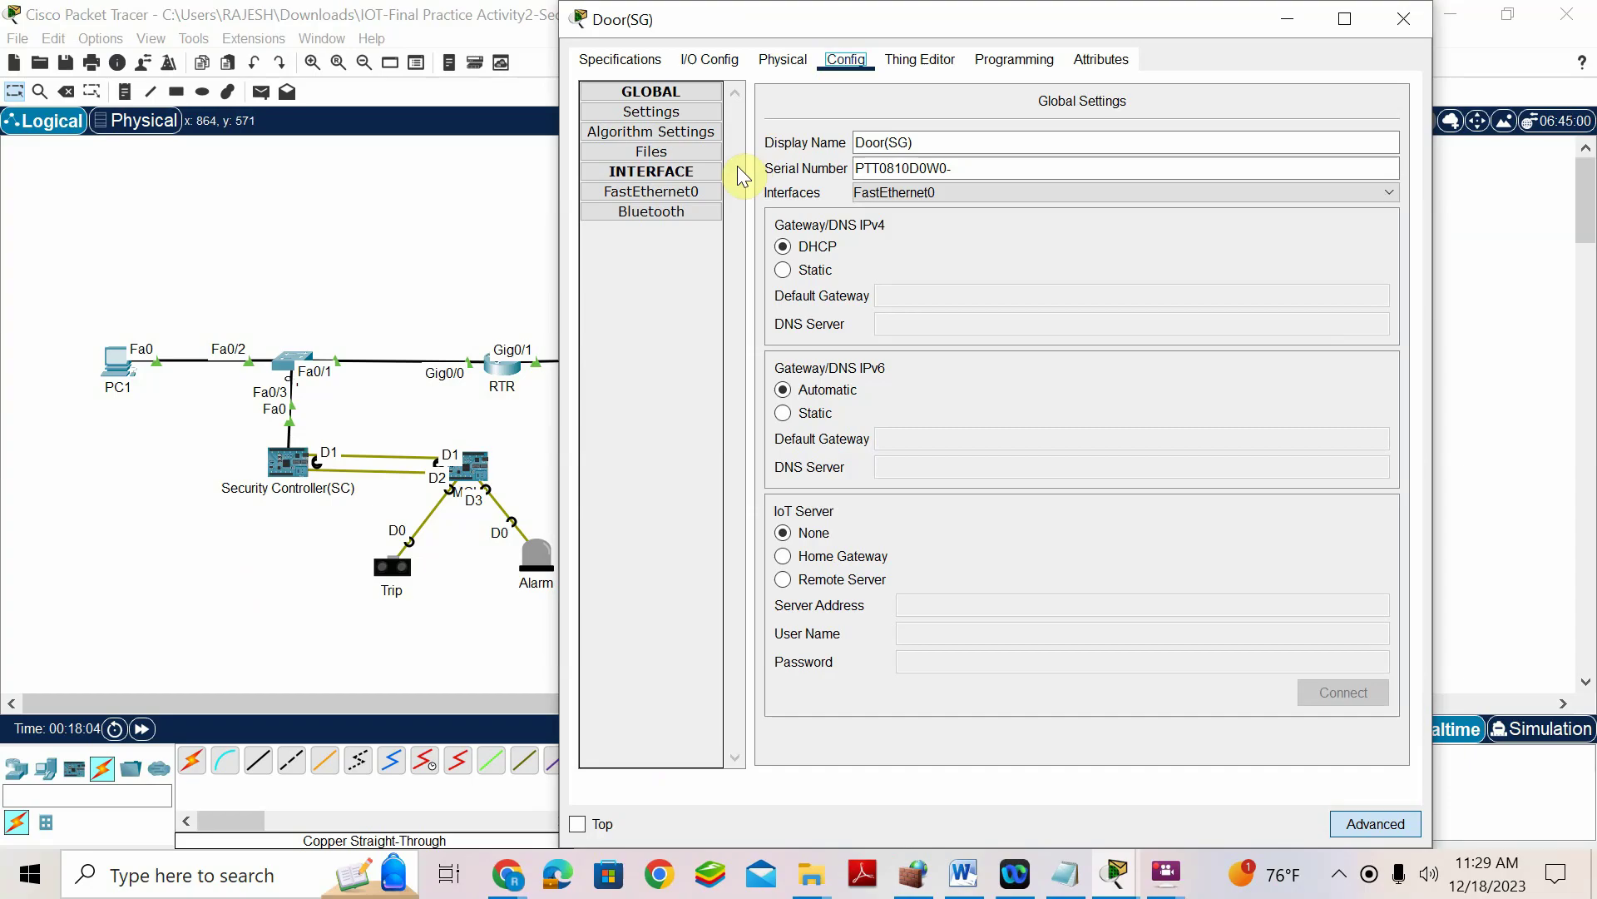
{"action": "left_click", "coordinate": [806, 269]}
{"action": "left_click", "coordinate": [925, 199]}
{"action": "left_click", "coordinate": [910, 213]}
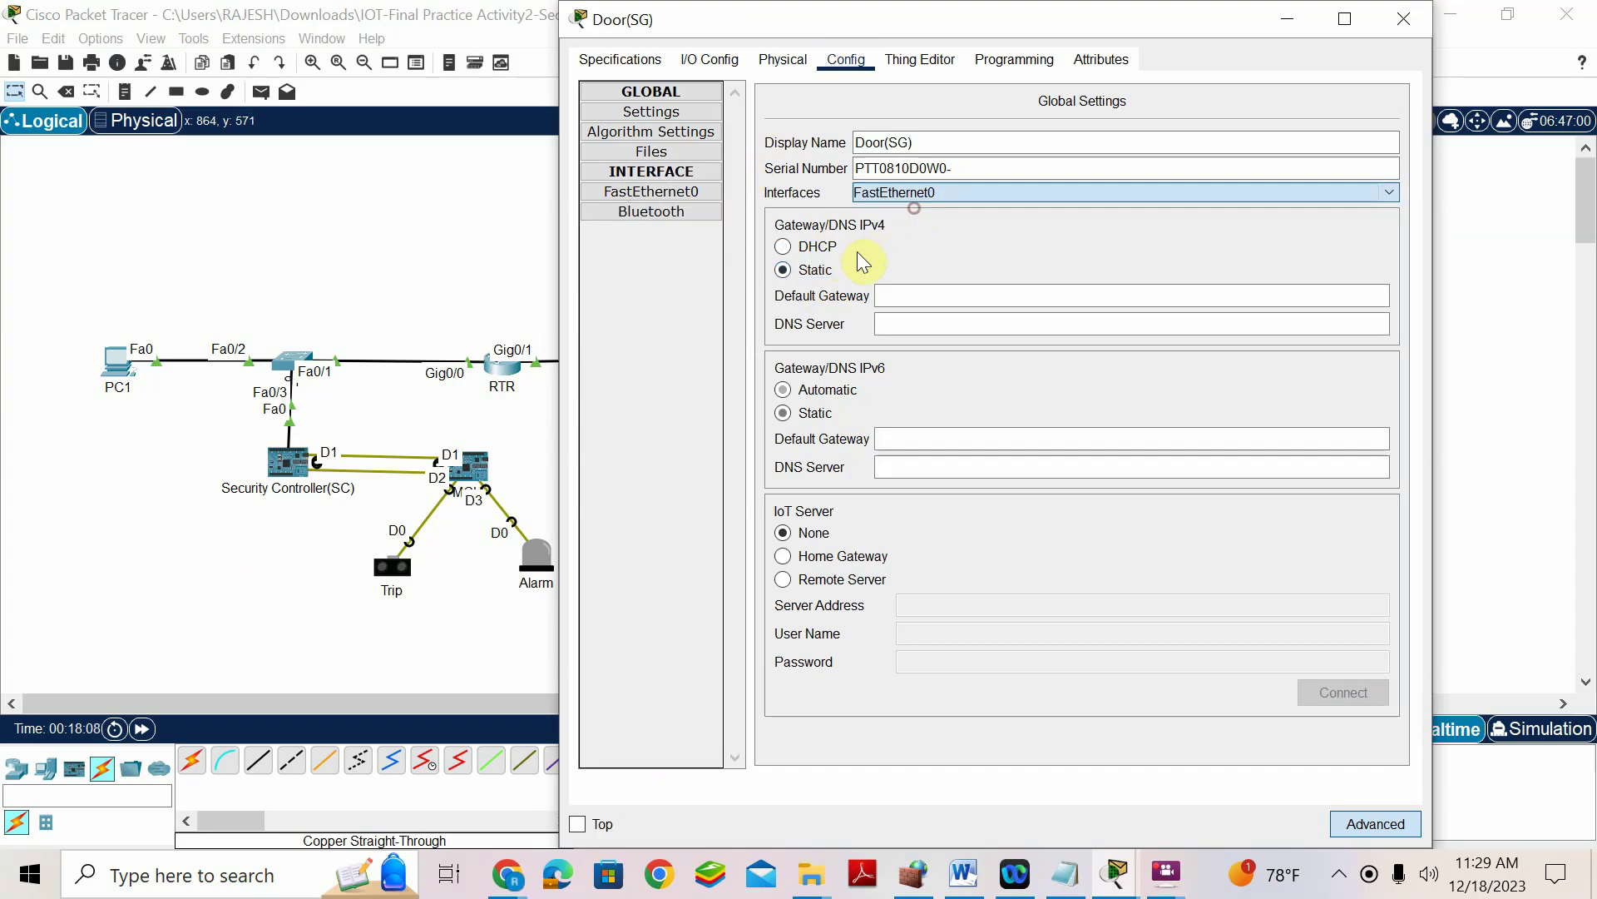
{"action": "left_click", "coordinate": [824, 248]}
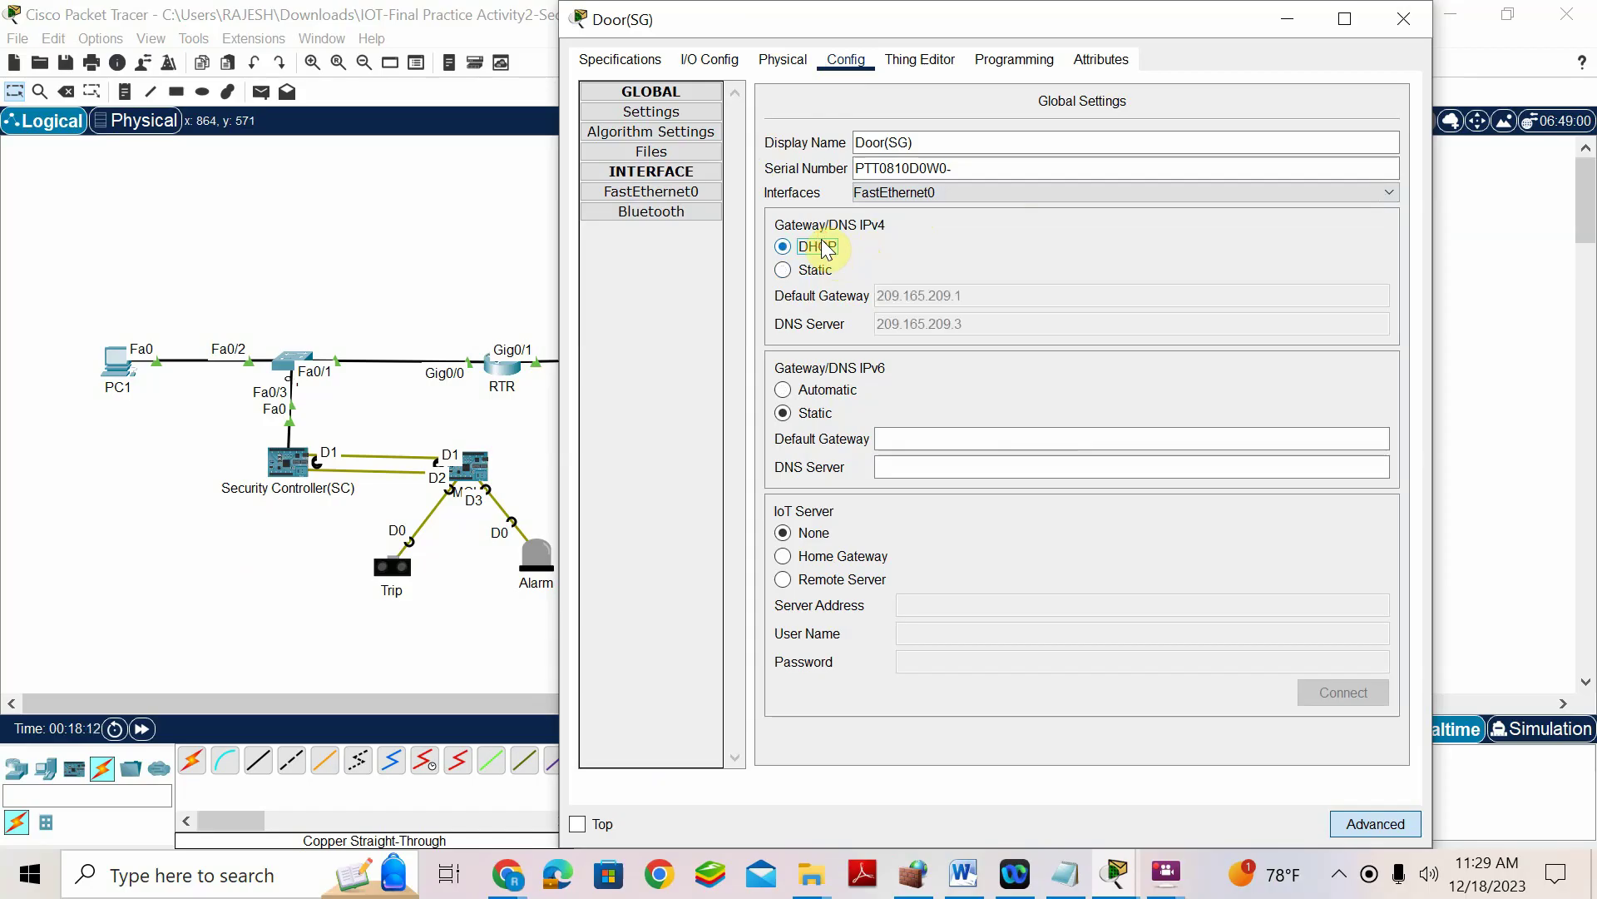
{"action": "left_click", "coordinate": [364, 593]}
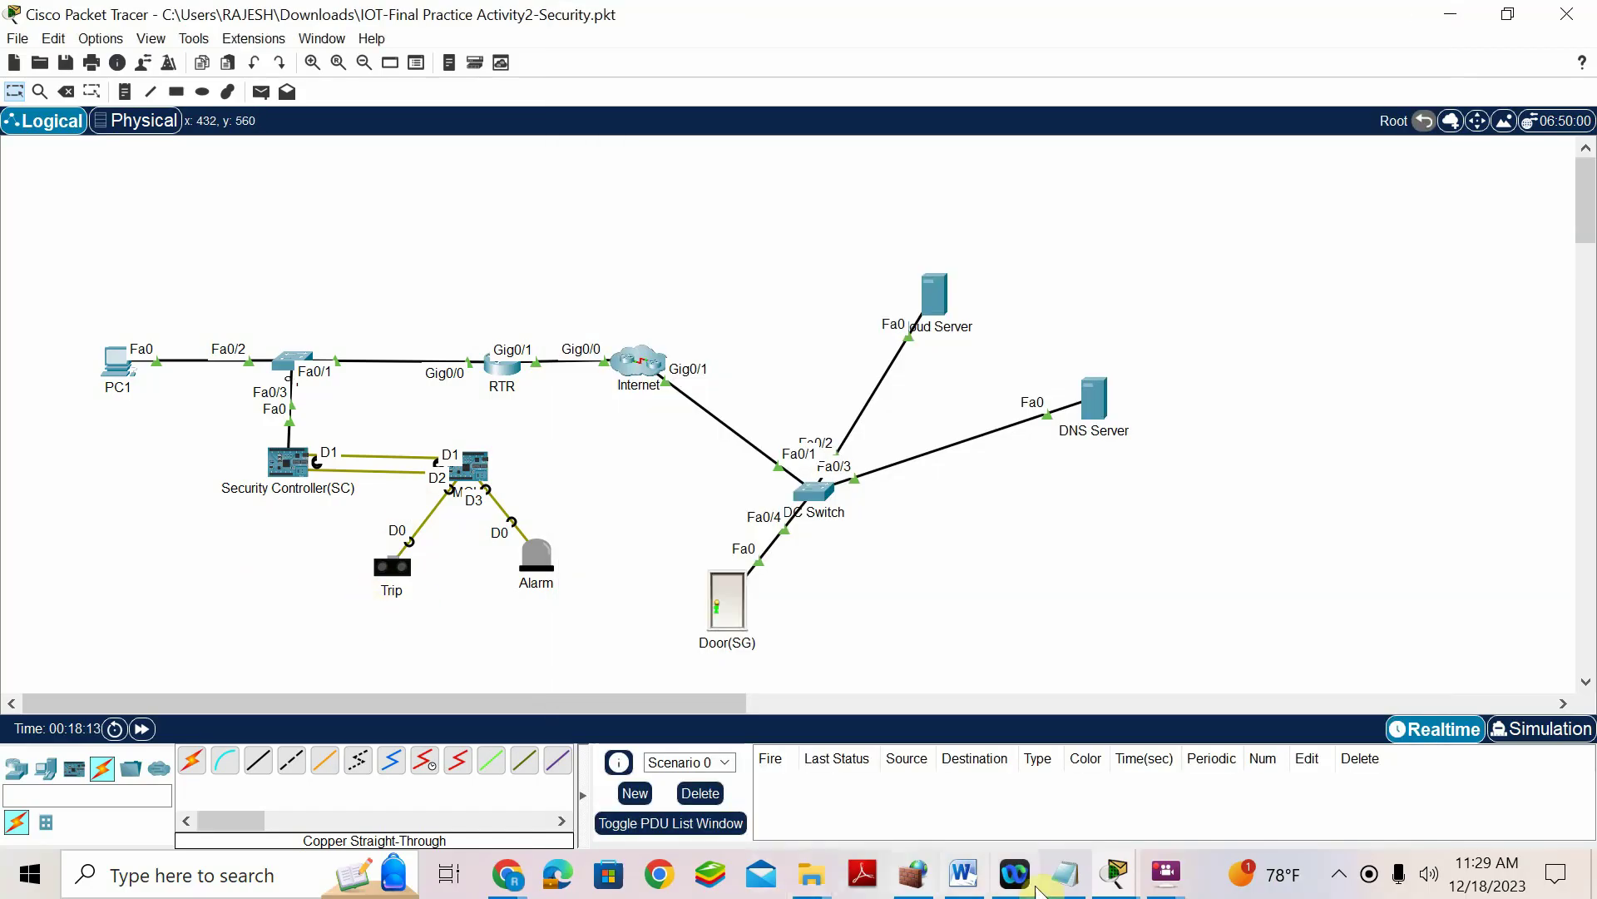
Step: Look up the Word instructions' step on registering the SC and SG devices
{"action": "left_click", "coordinate": [962, 875]}
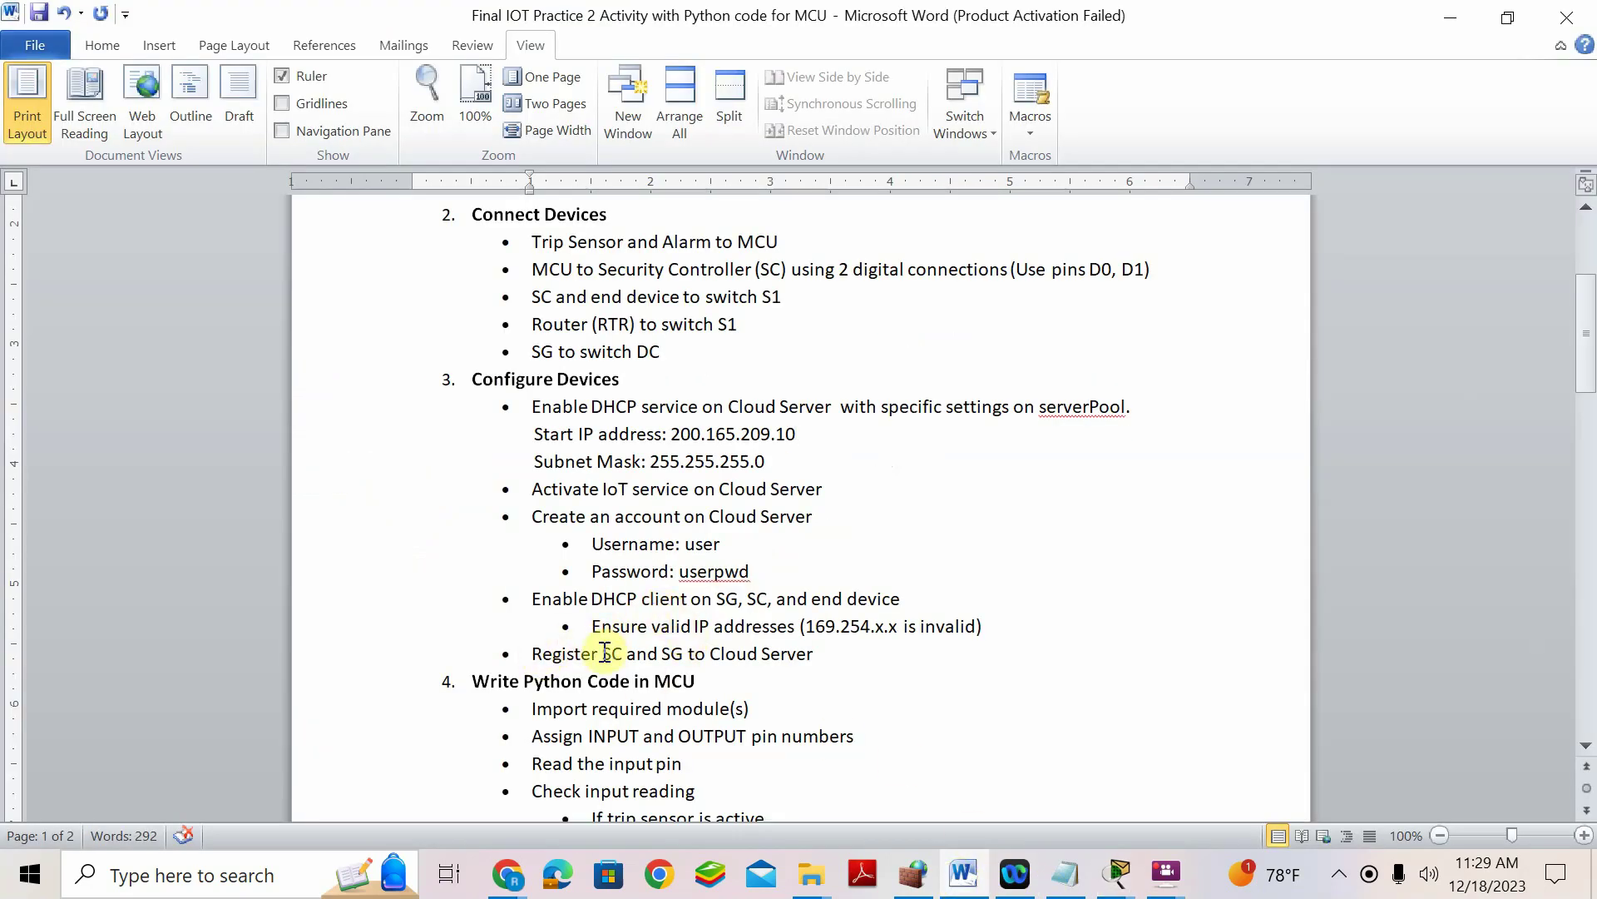
{"action": "left_click_drag", "start_coordinate": [613, 653], "coordinate": [601, 653]}
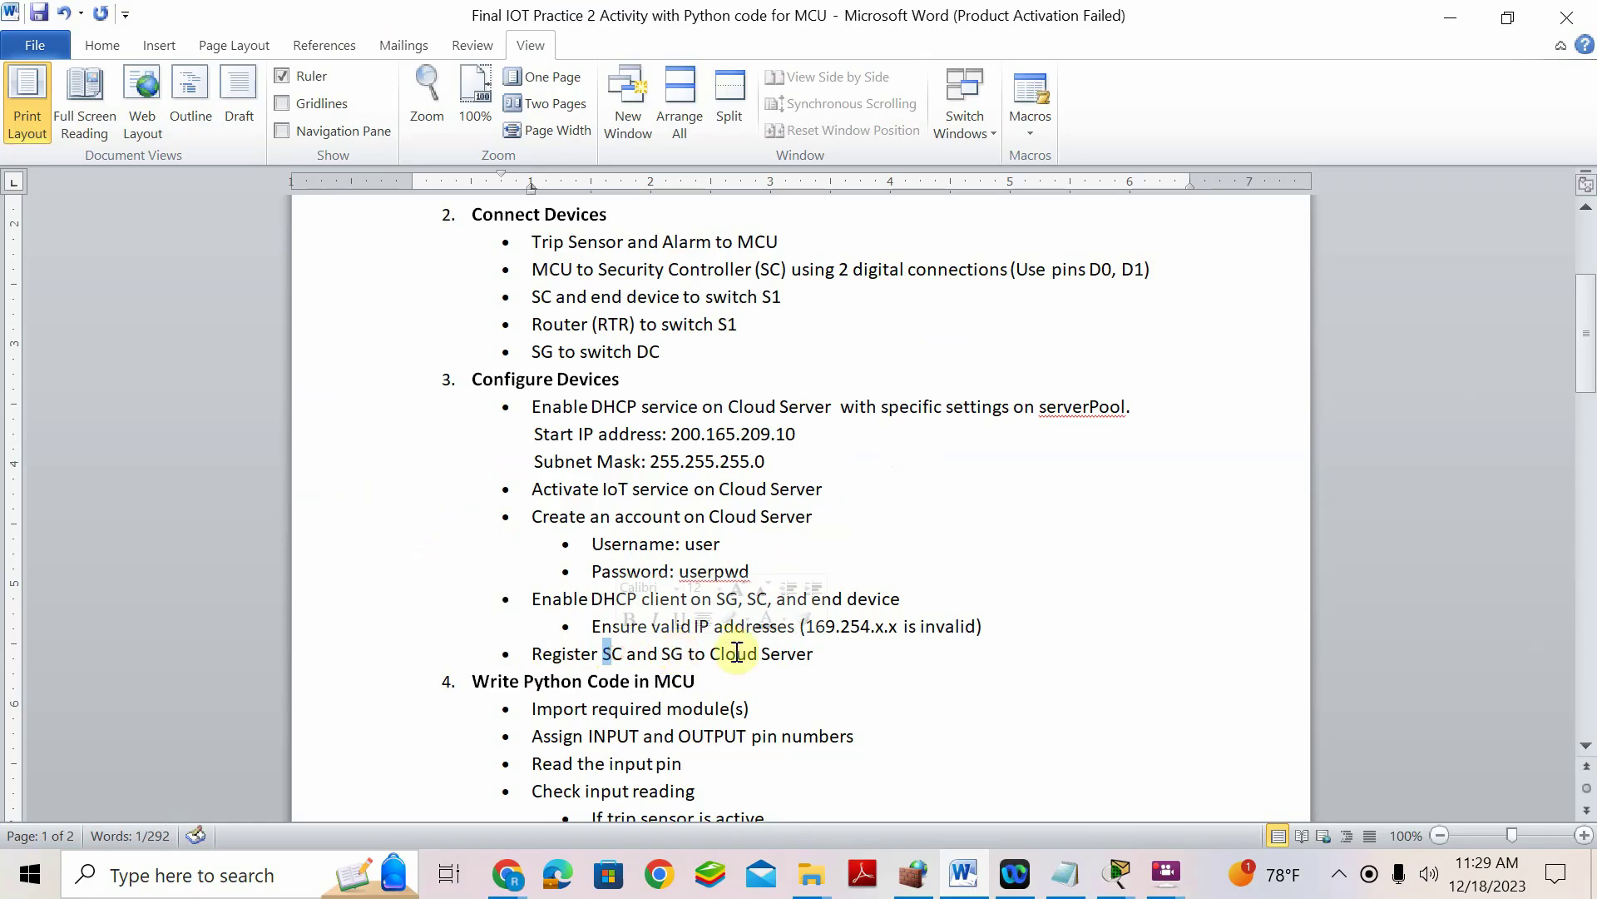
{"action": "mouse_move", "coordinate": [1107, 878]}
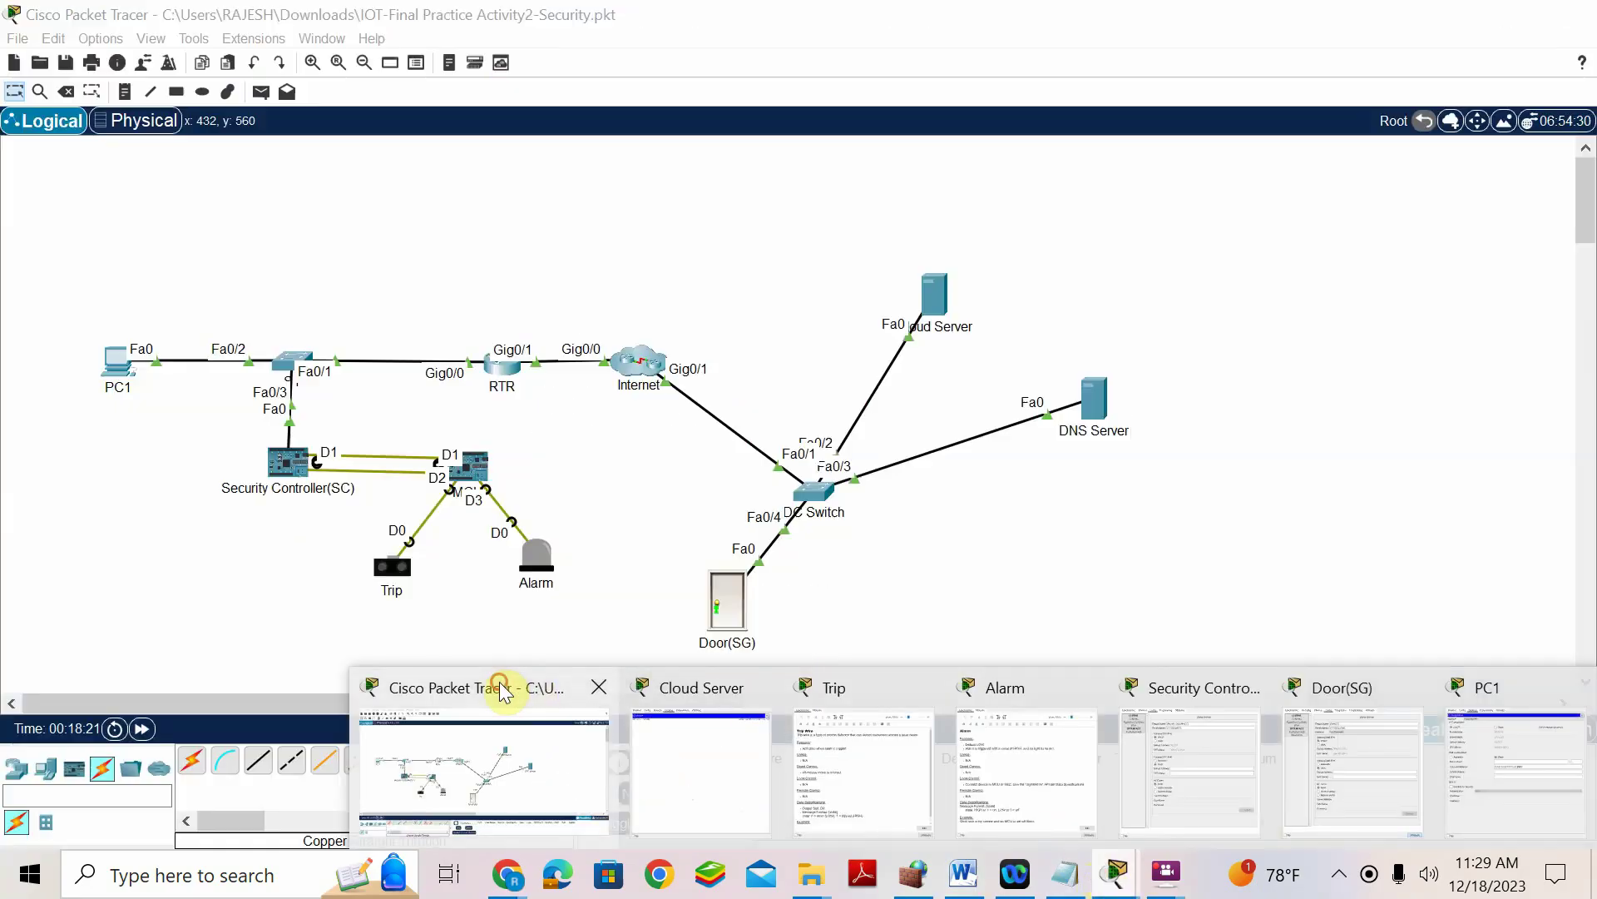
{"action": "left_click", "coordinate": [508, 681]}
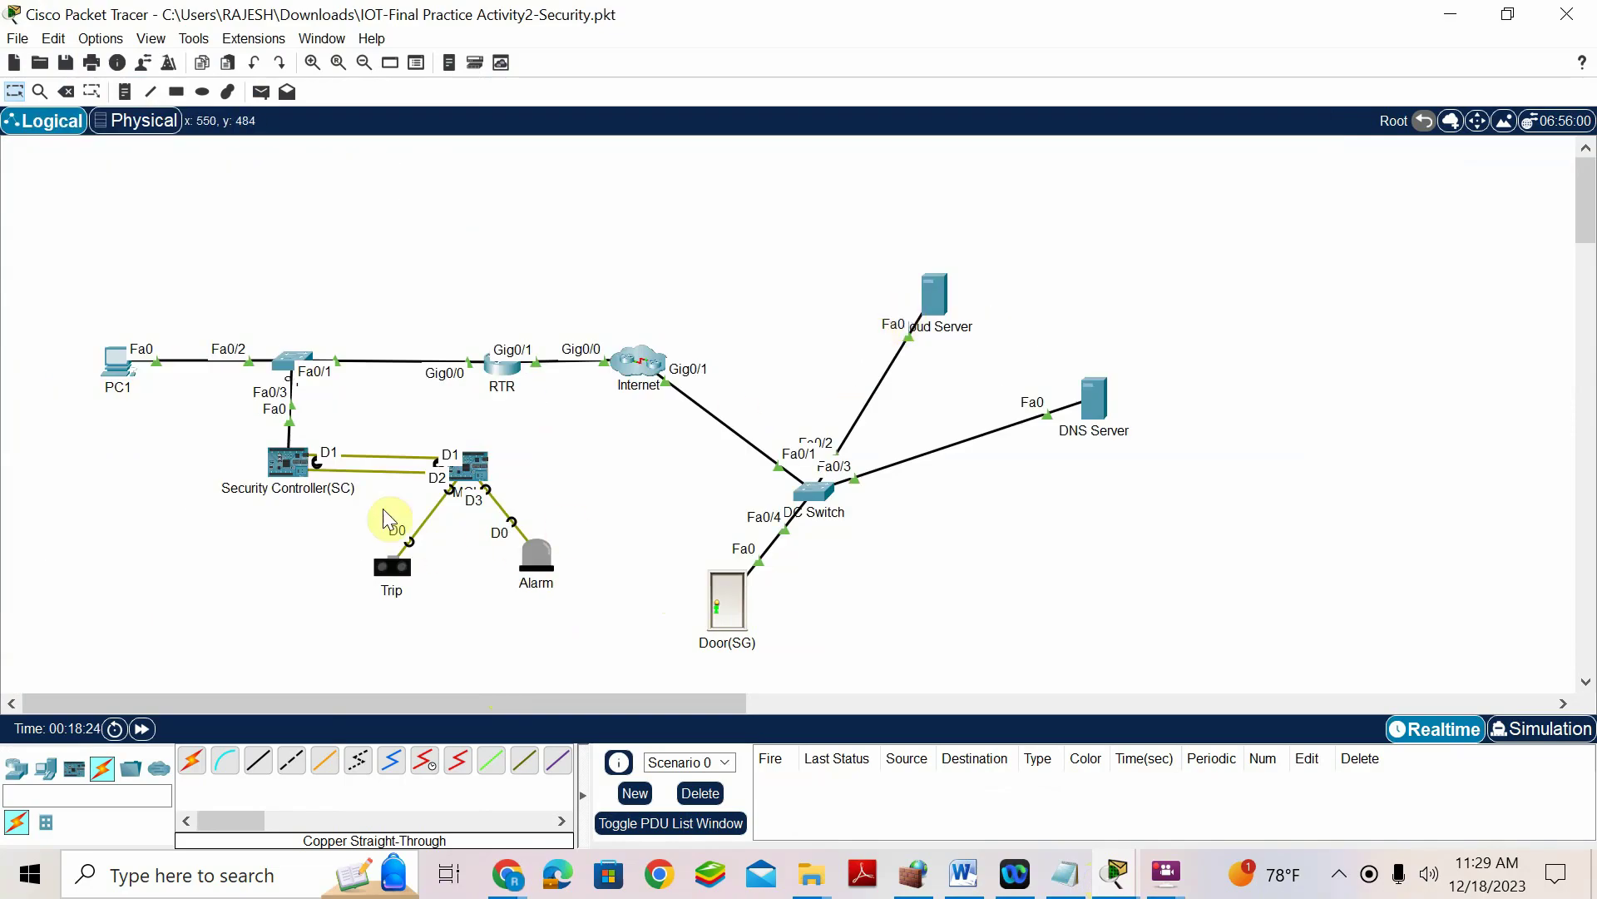
Step: Connect Door(SG) to remote IoT server 209.165.209.2 with user name 'user' and the account password
{"action": "left_click", "coordinate": [732, 613]}
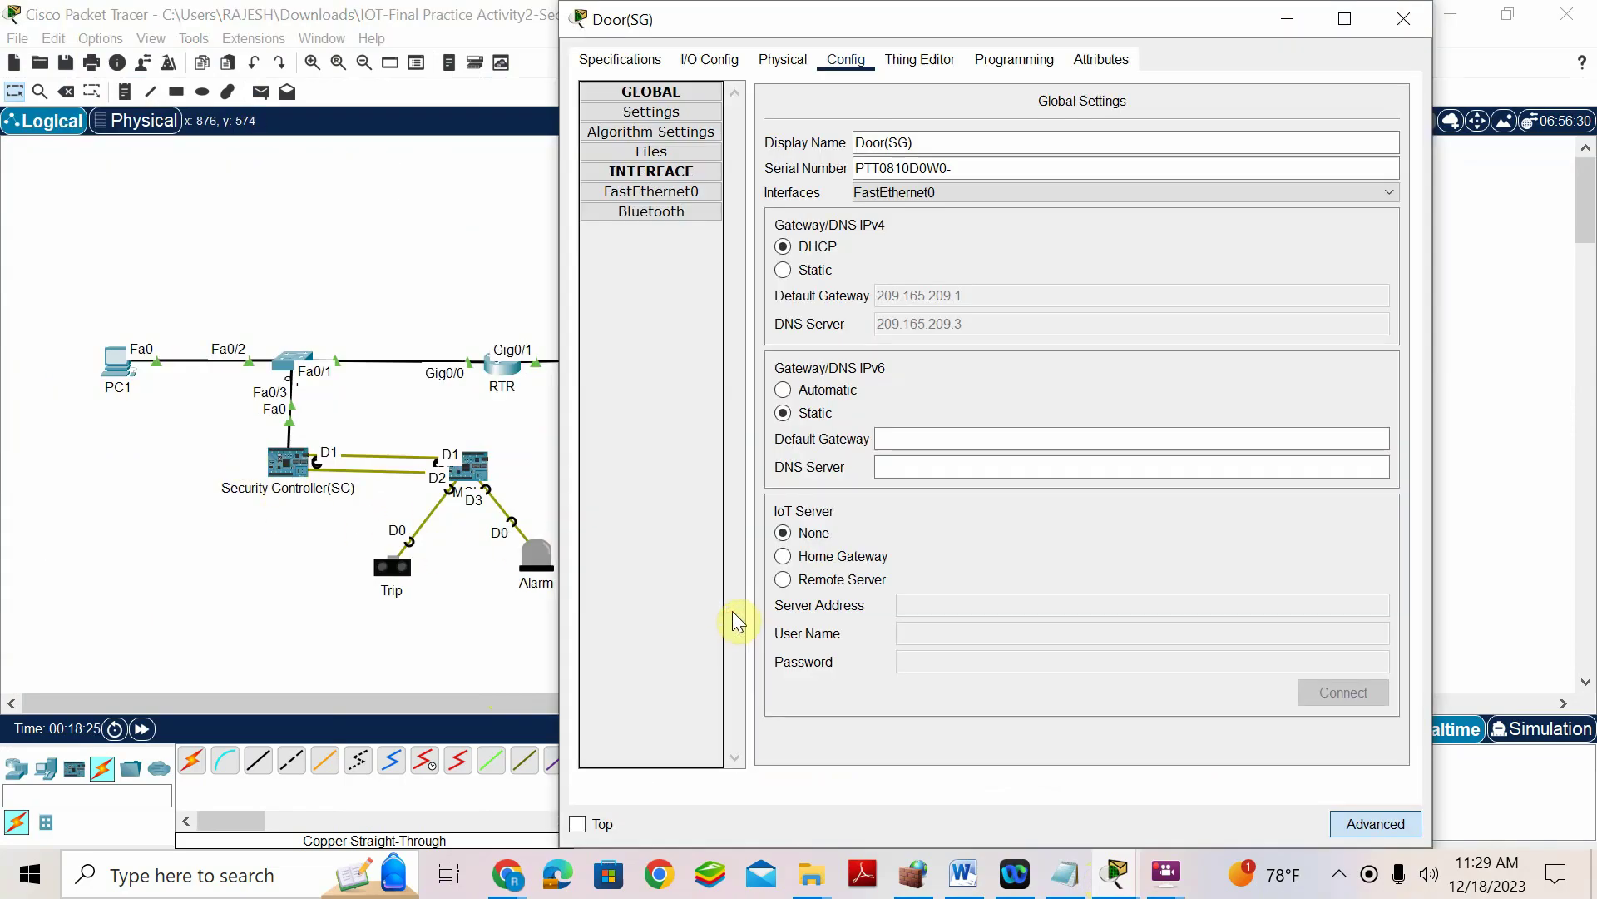
{"action": "left_click", "coordinate": [836, 582]}
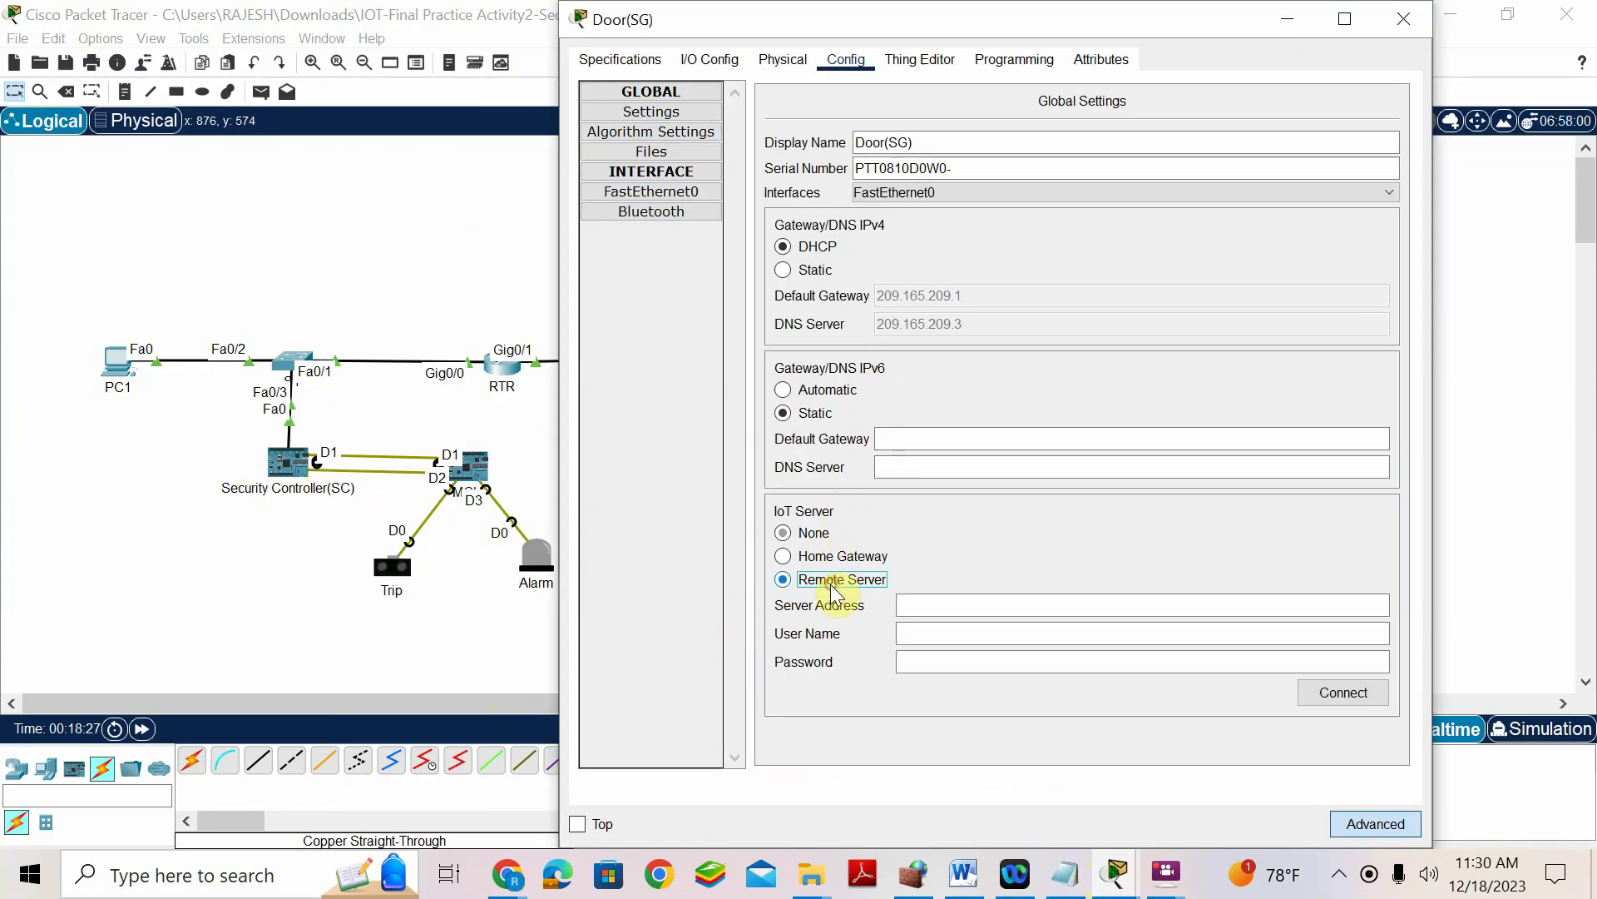
{"action": "left_click", "coordinate": [935, 598]}
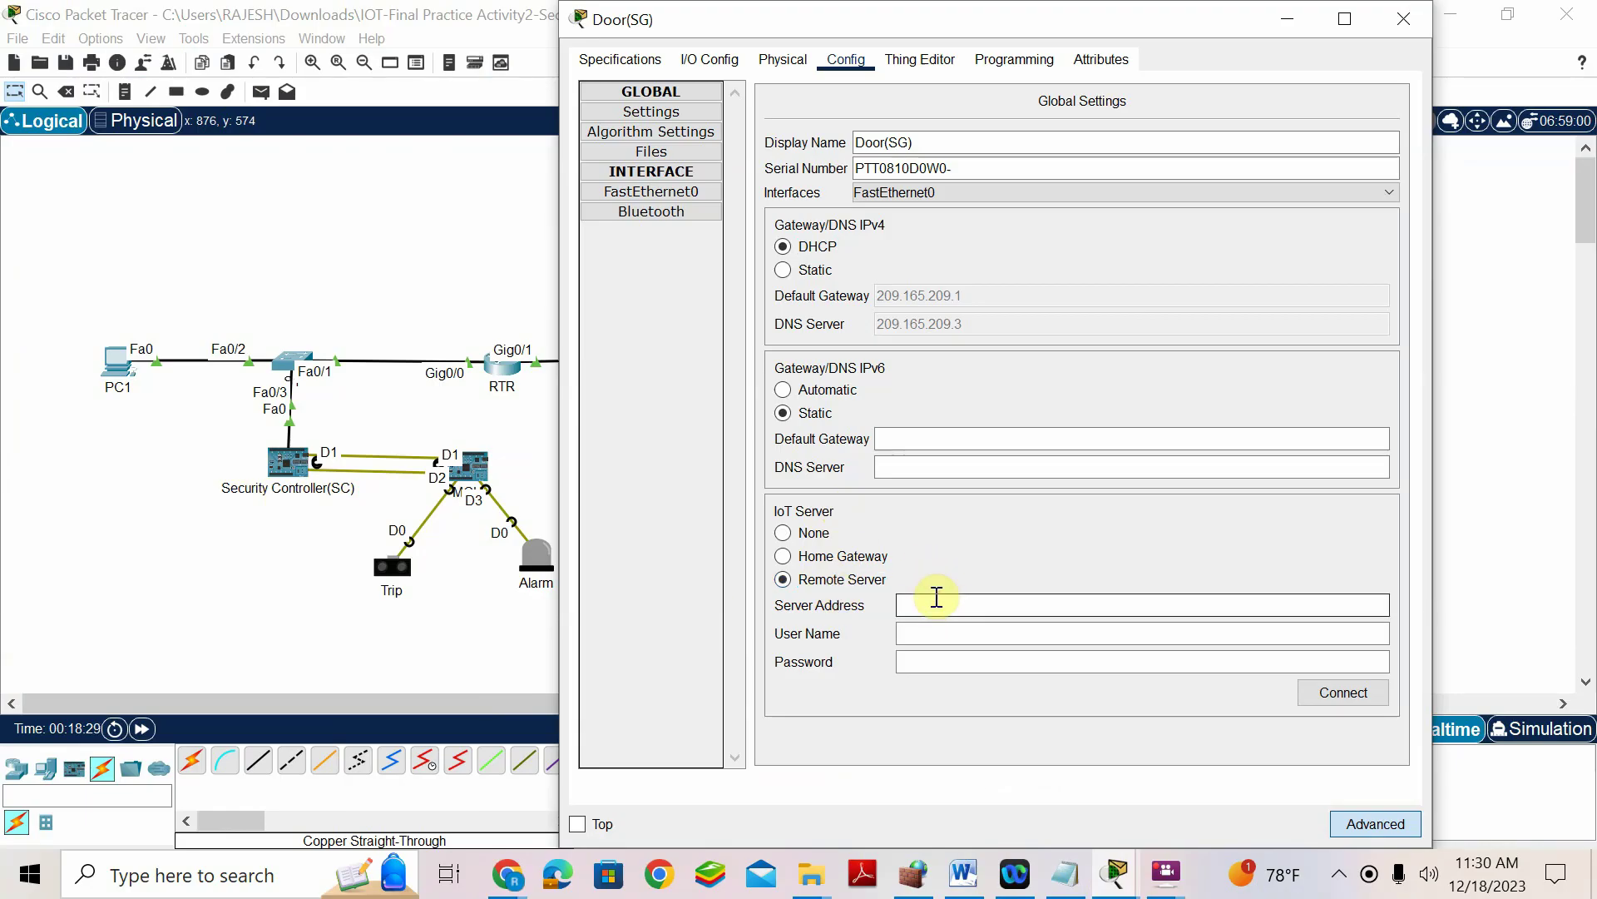
{"action": "type", "text": "209.165.209.2"}
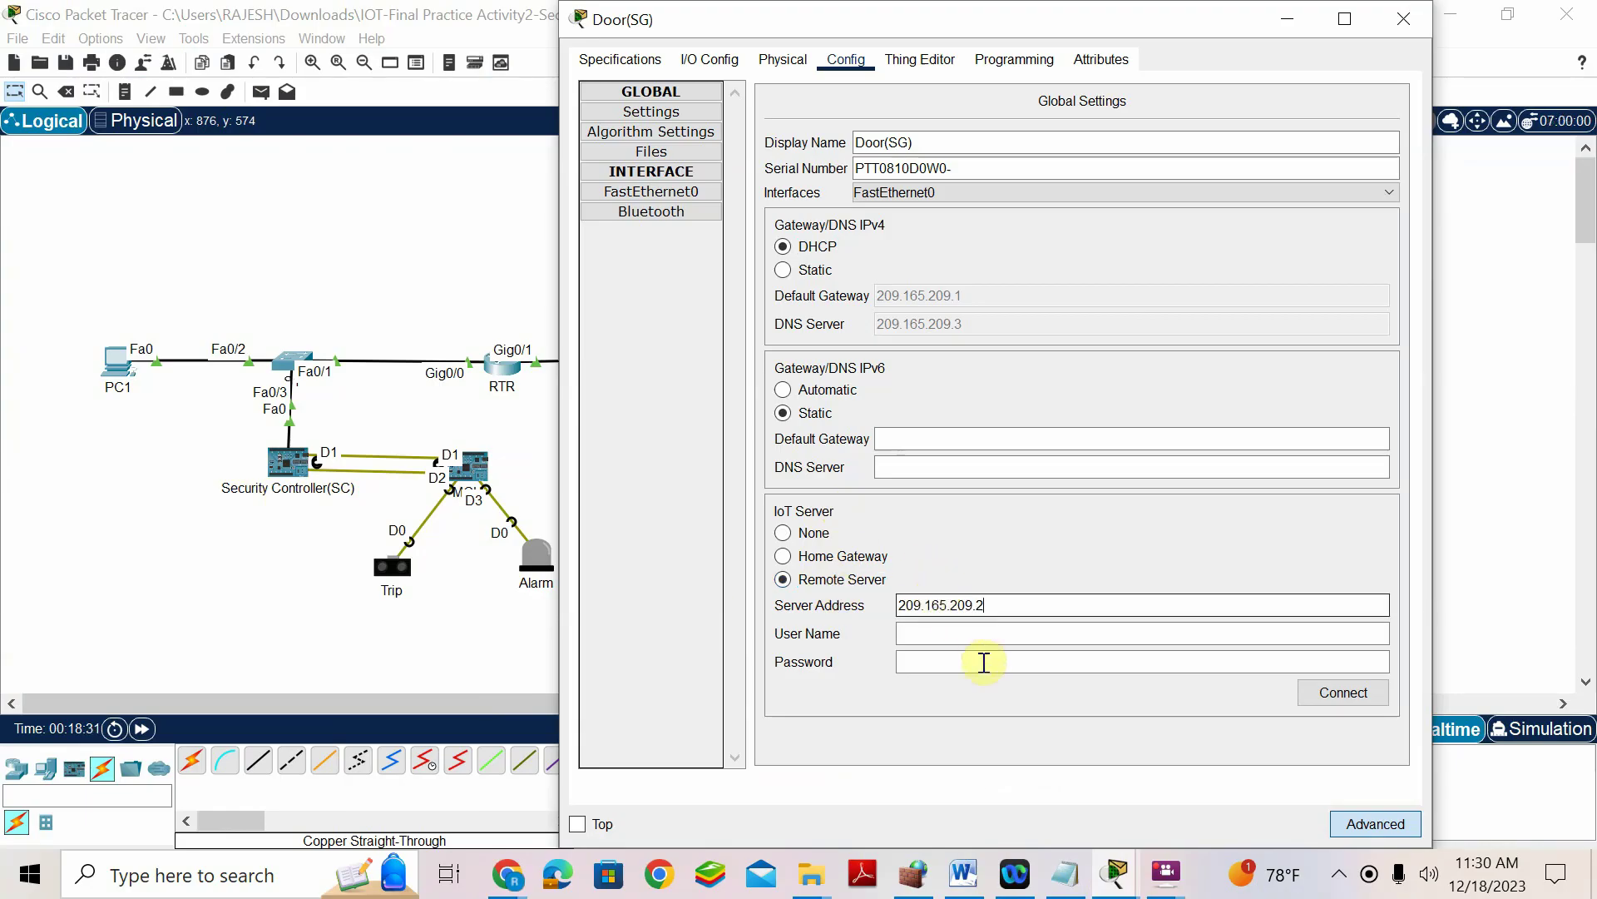
{"action": "left_click", "coordinate": [965, 638]}
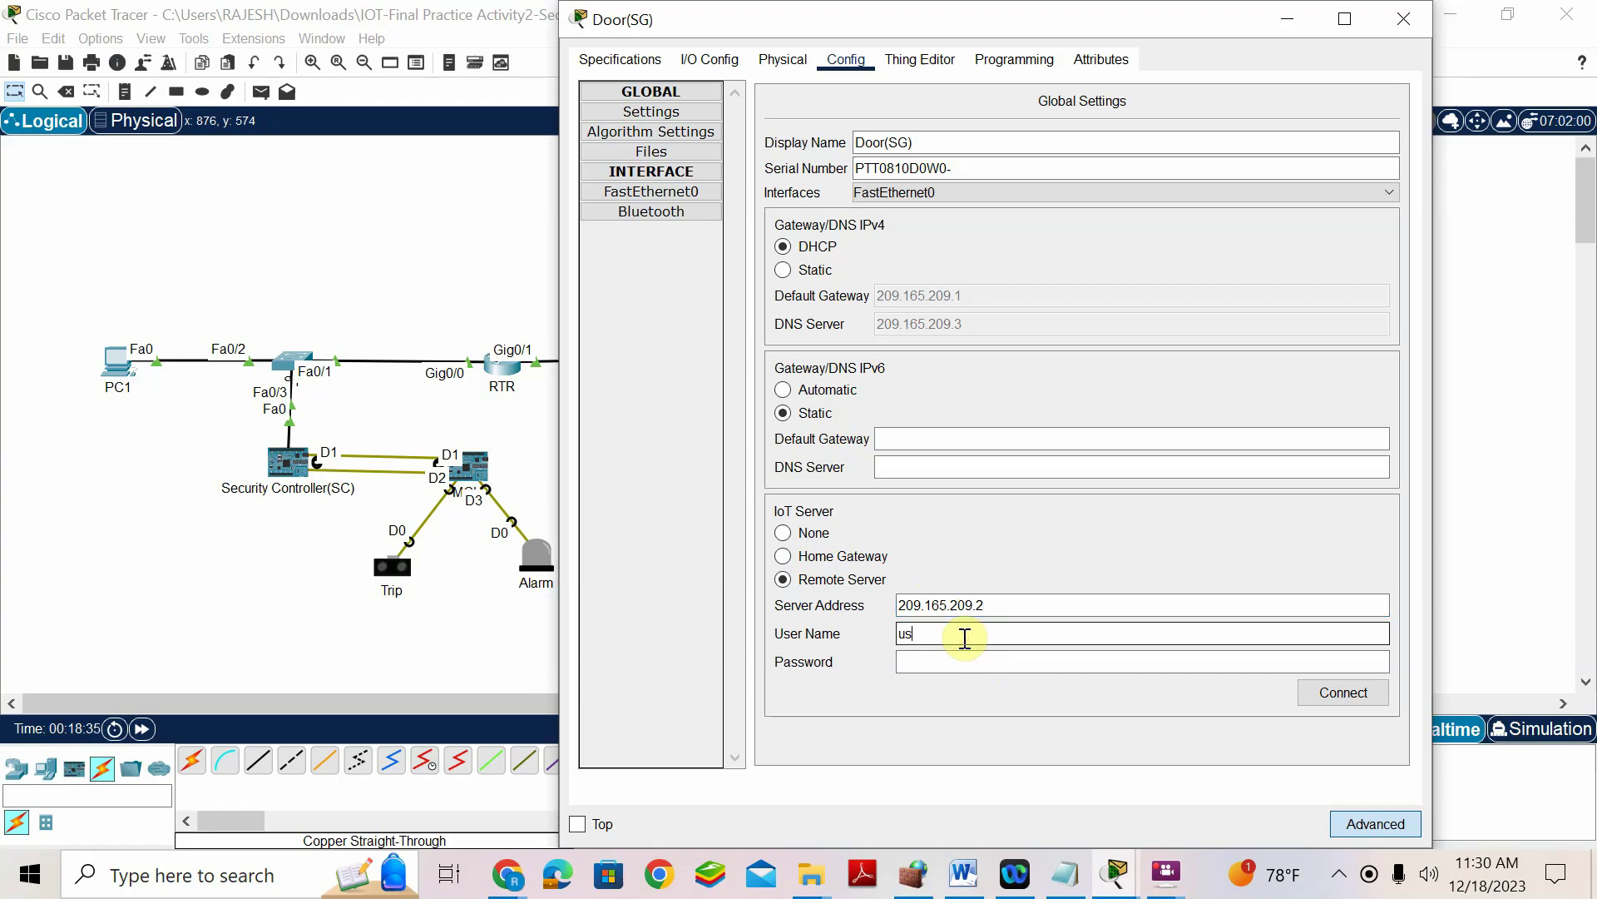
{"action": "type", "text": "user"}
{"action": "left_click", "coordinate": [953, 671]}
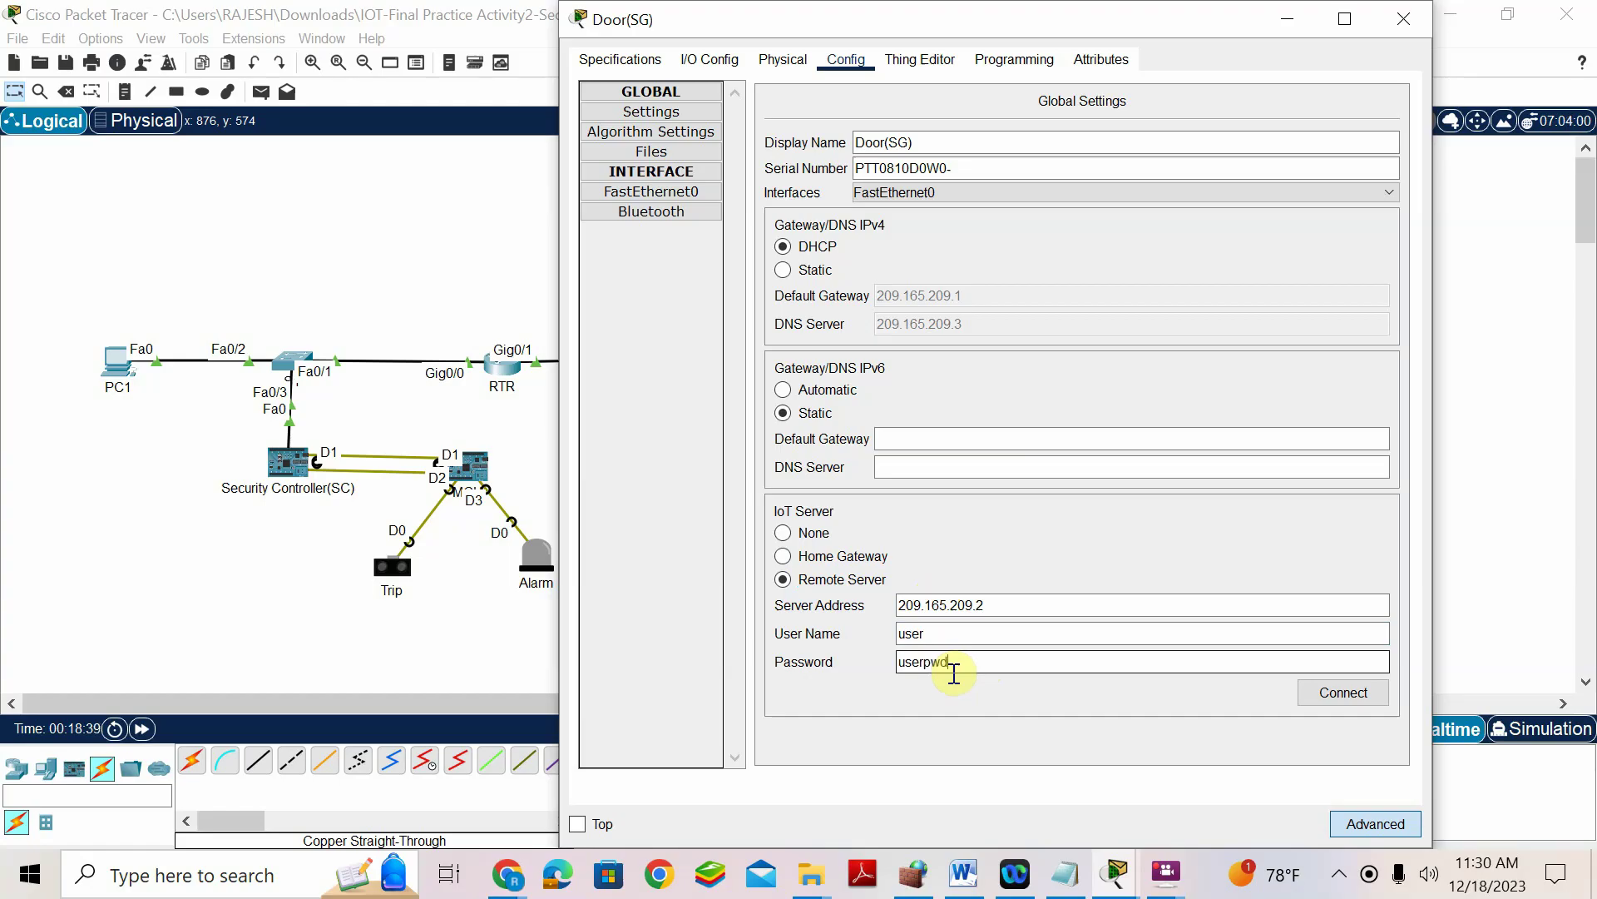
{"action": "left_click", "coordinate": [1298, 700]}
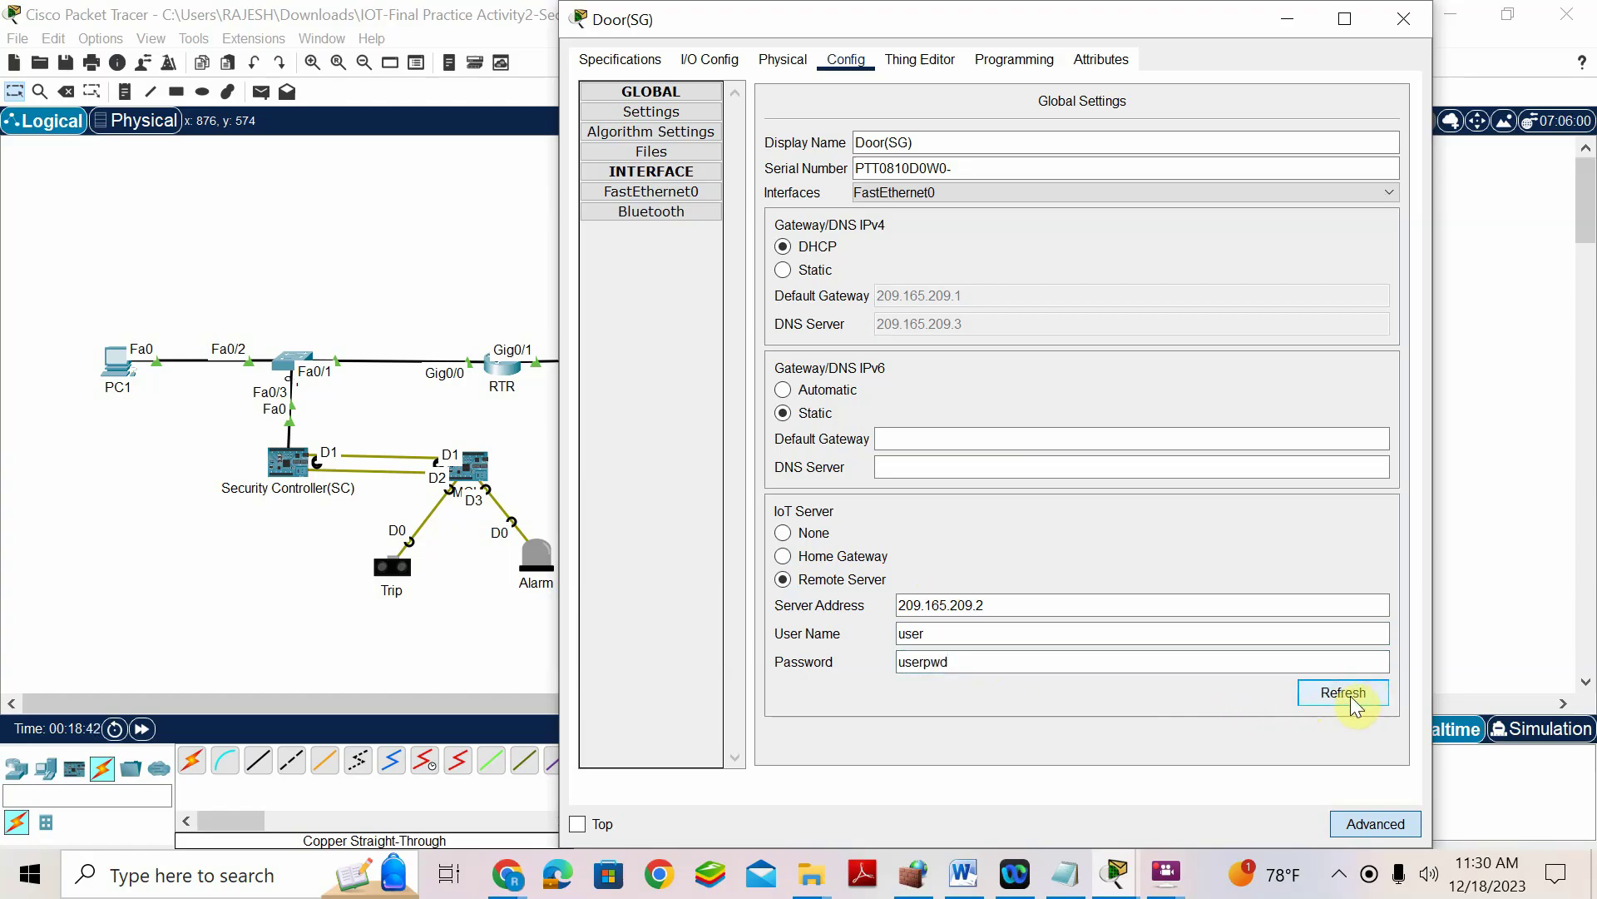
{"action": "left_click", "coordinate": [285, 478]}
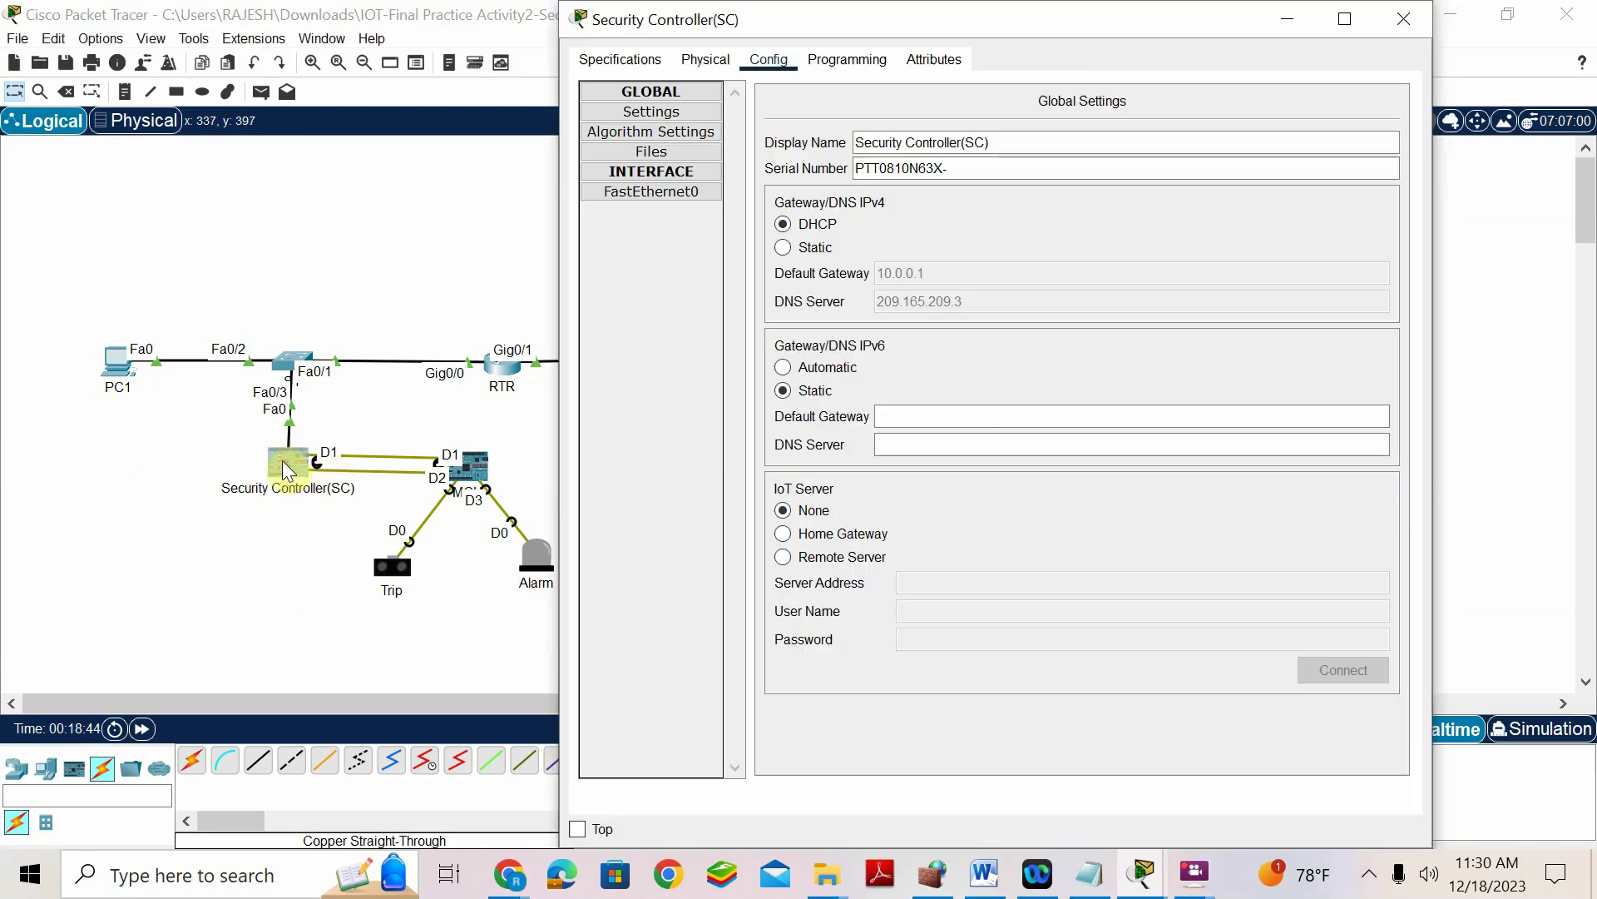
Step: Connect the Security Controller to remote server 209.165.209.2 with user name 'user' and the account password
{"action": "left_click", "coordinate": [853, 558]}
{"action": "left_click", "coordinate": [937, 582]}
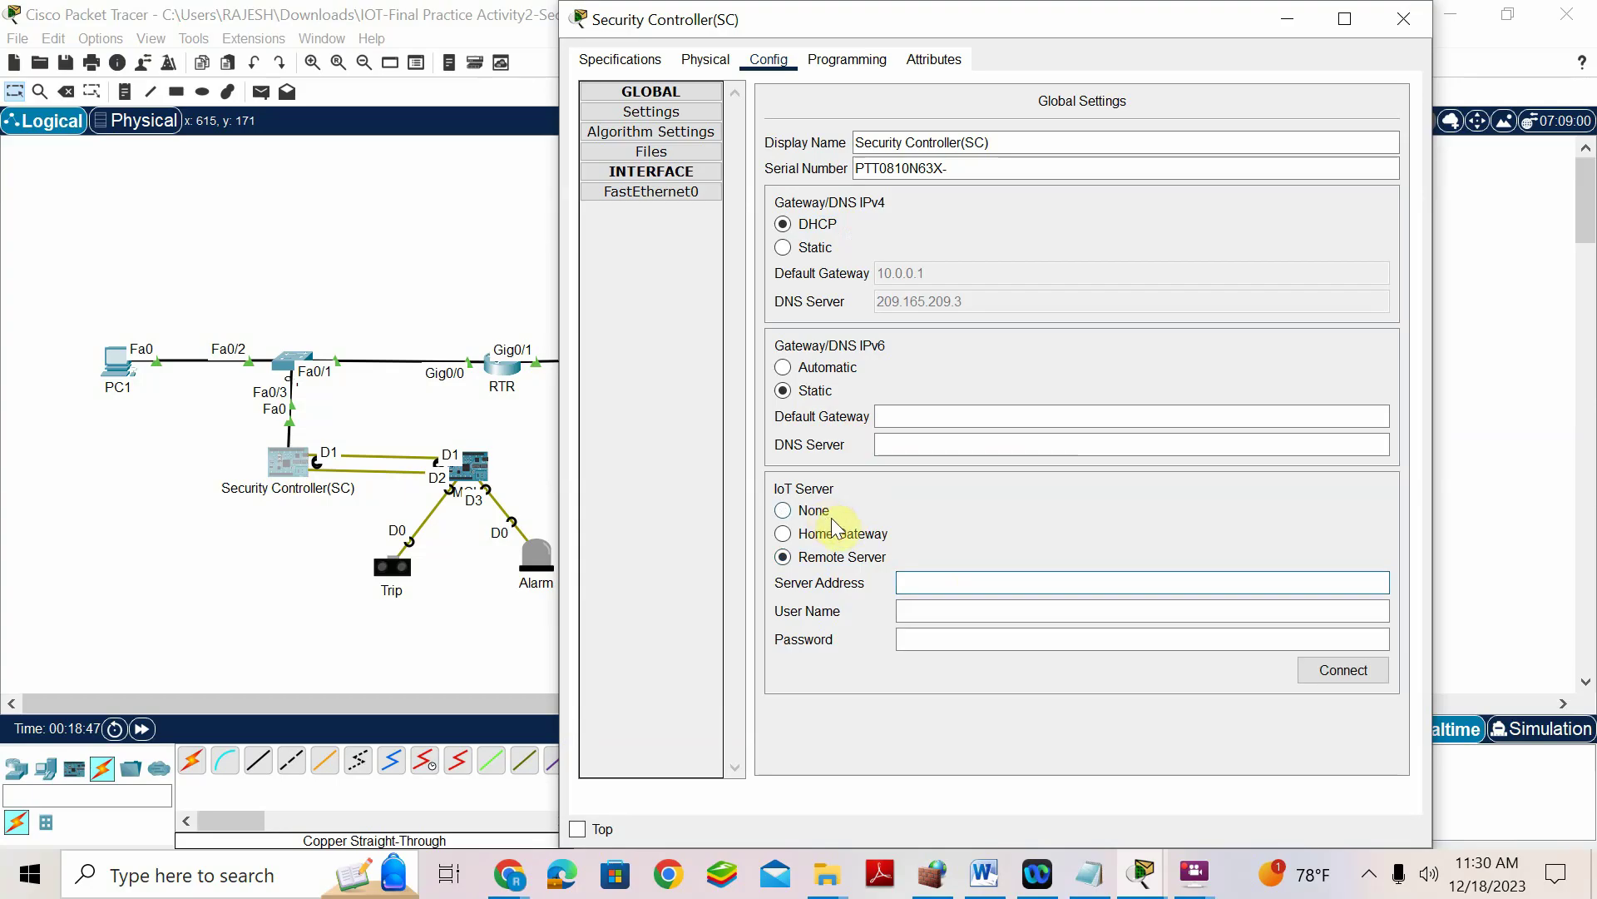
{"action": "left_click", "coordinate": [926, 576]}
{"action": "type", "text": "209.165.209.2"}
{"action": "left_click", "coordinate": [928, 613]}
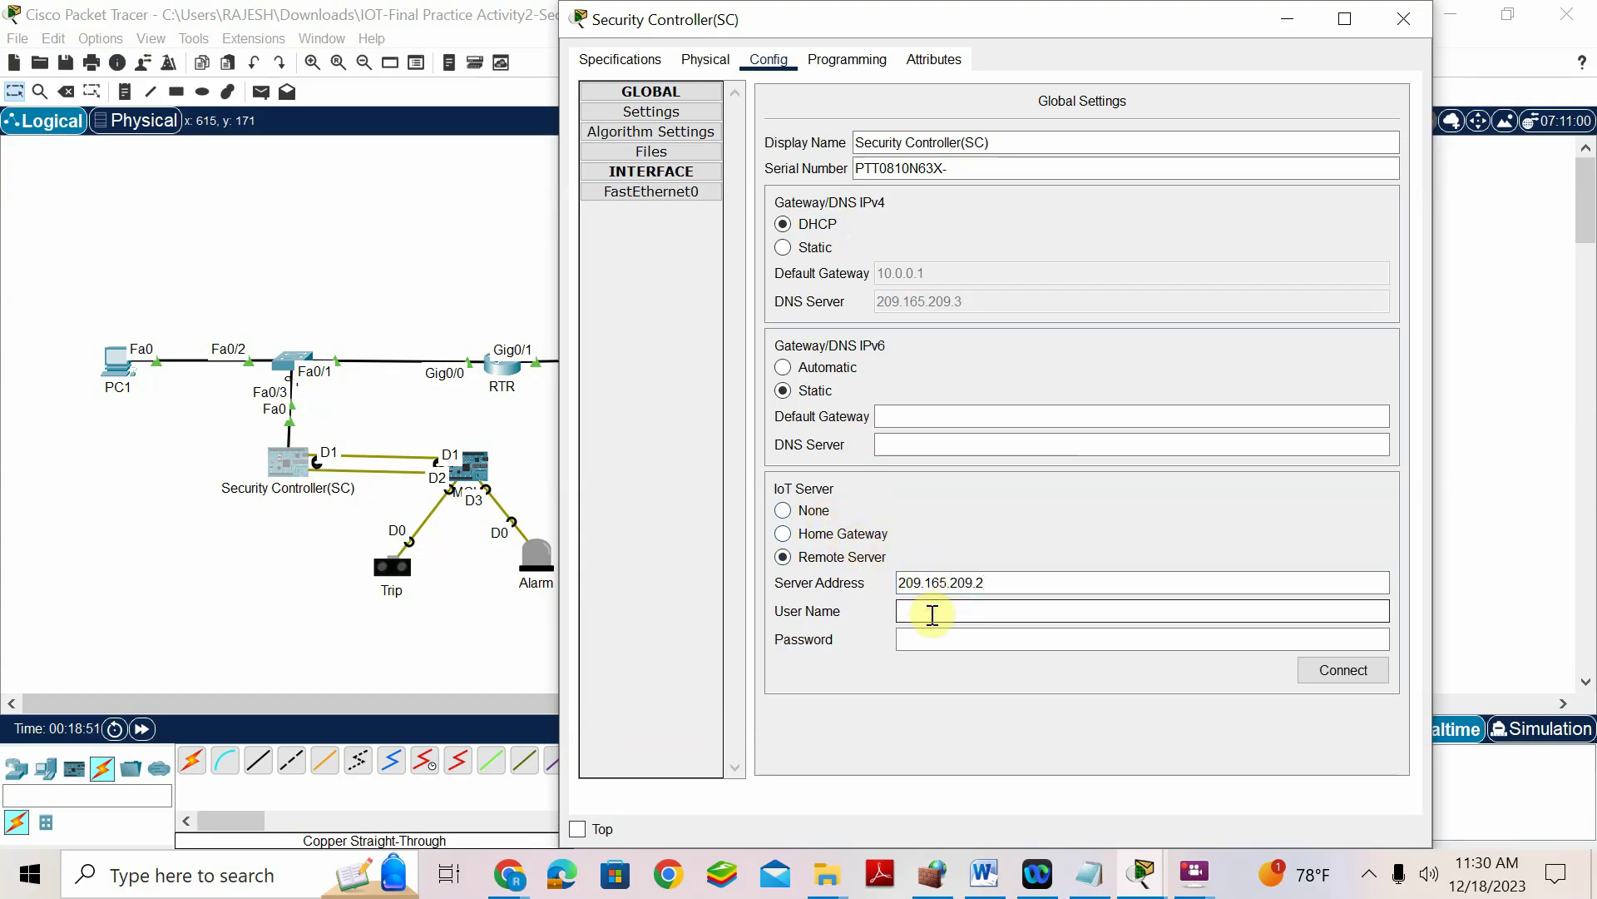
{"action": "type", "text": "user"}
{"action": "left_click", "coordinate": [925, 645]}
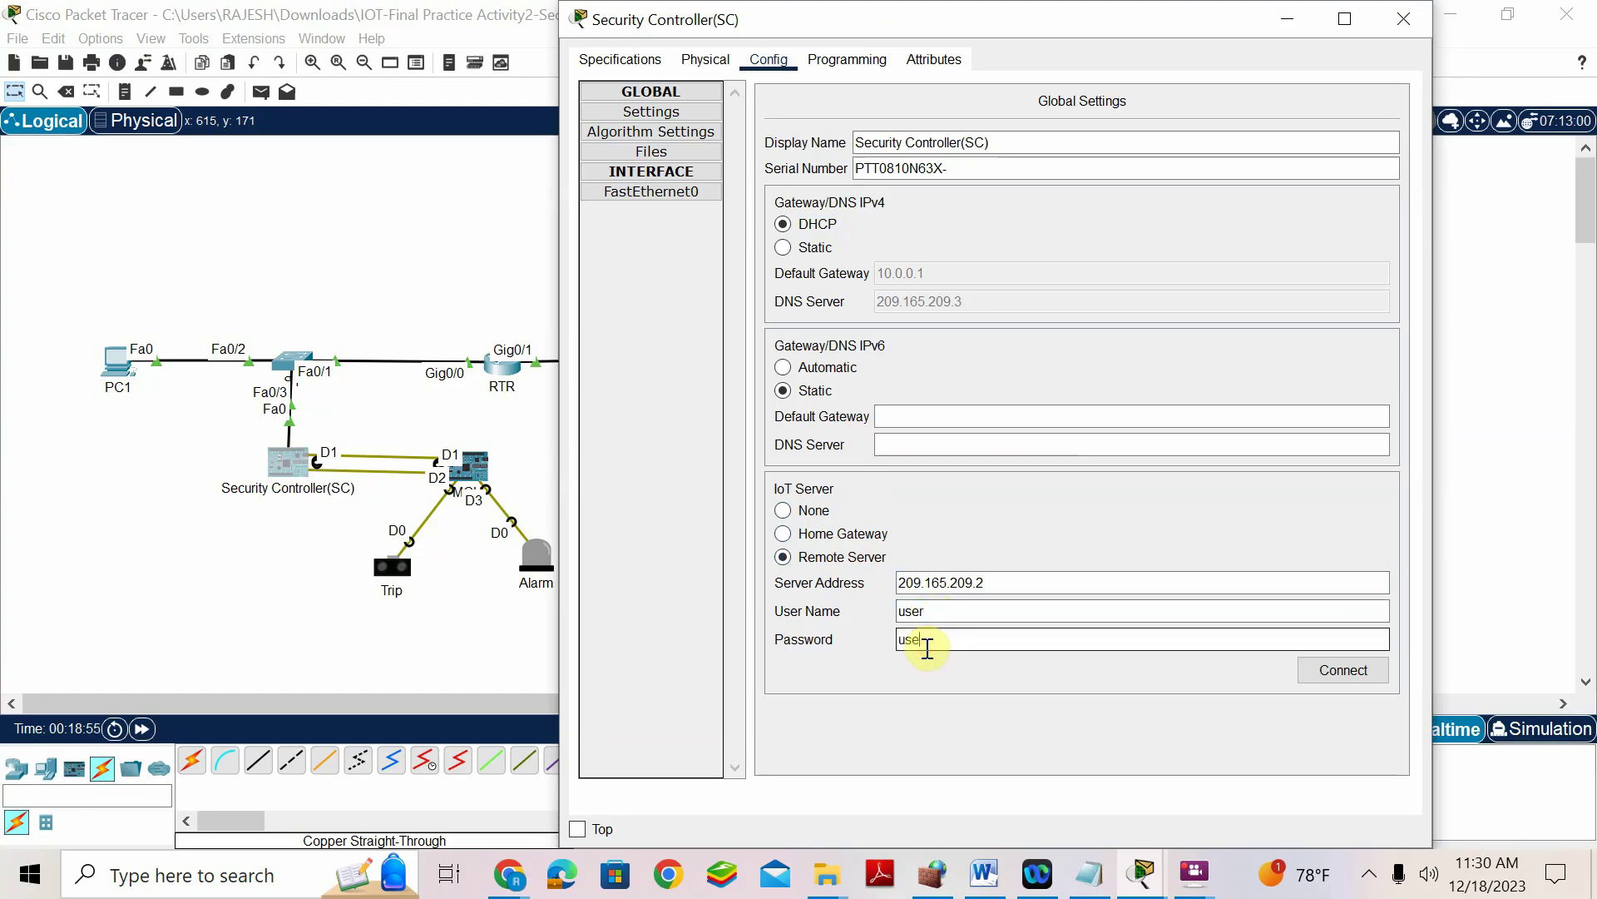
{"action": "type", "text": "userpwd"}
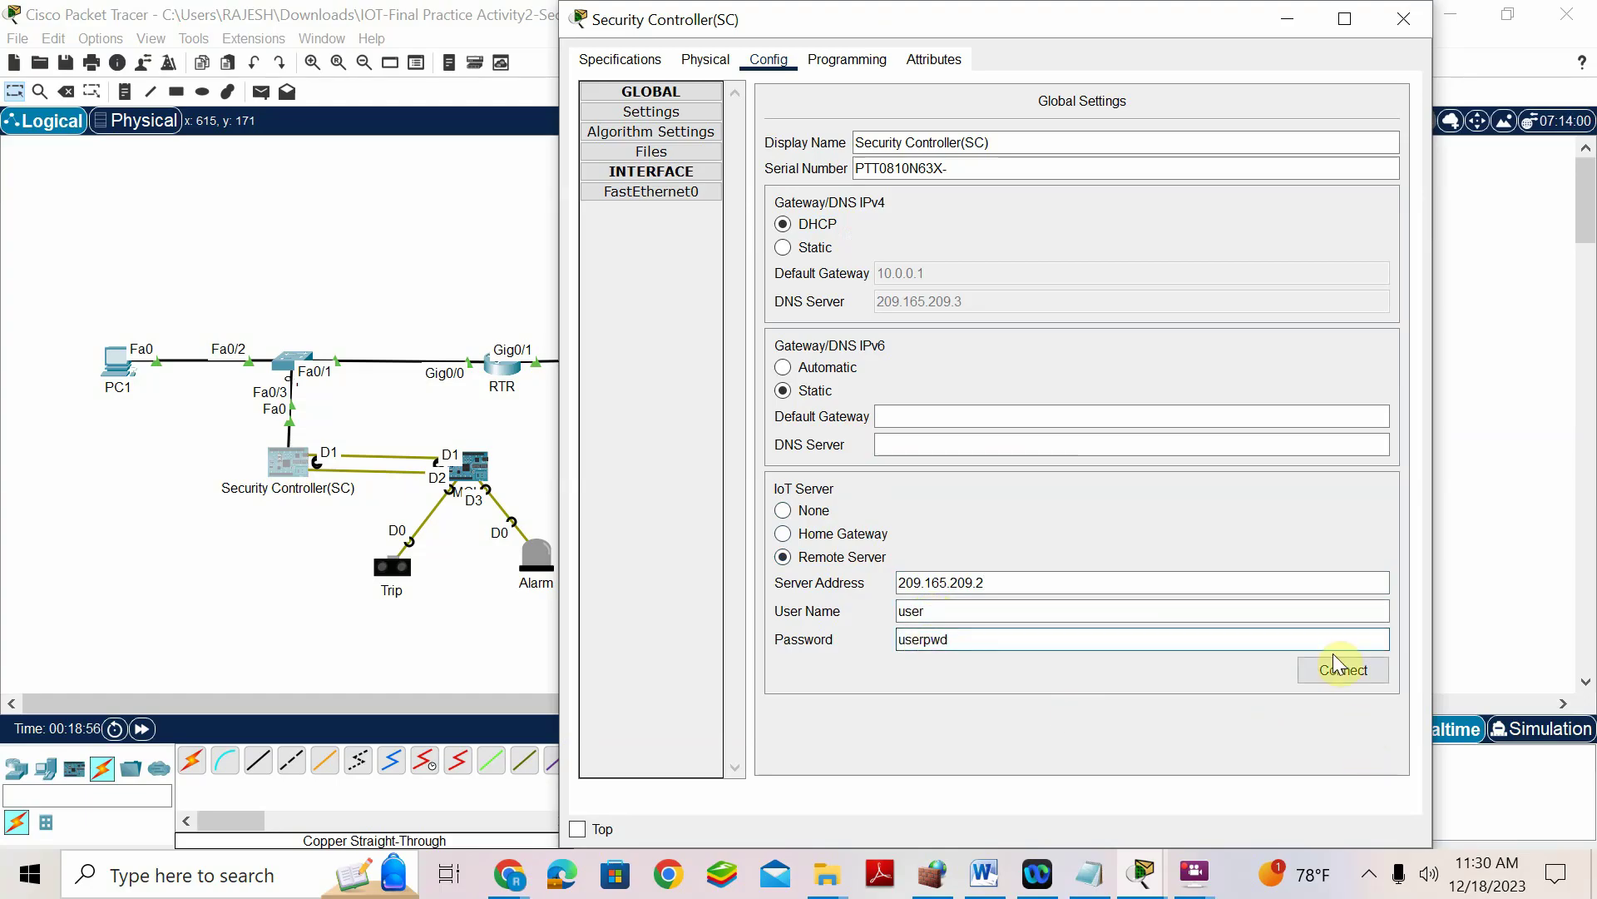
{"action": "left_click", "coordinate": [1344, 672]}
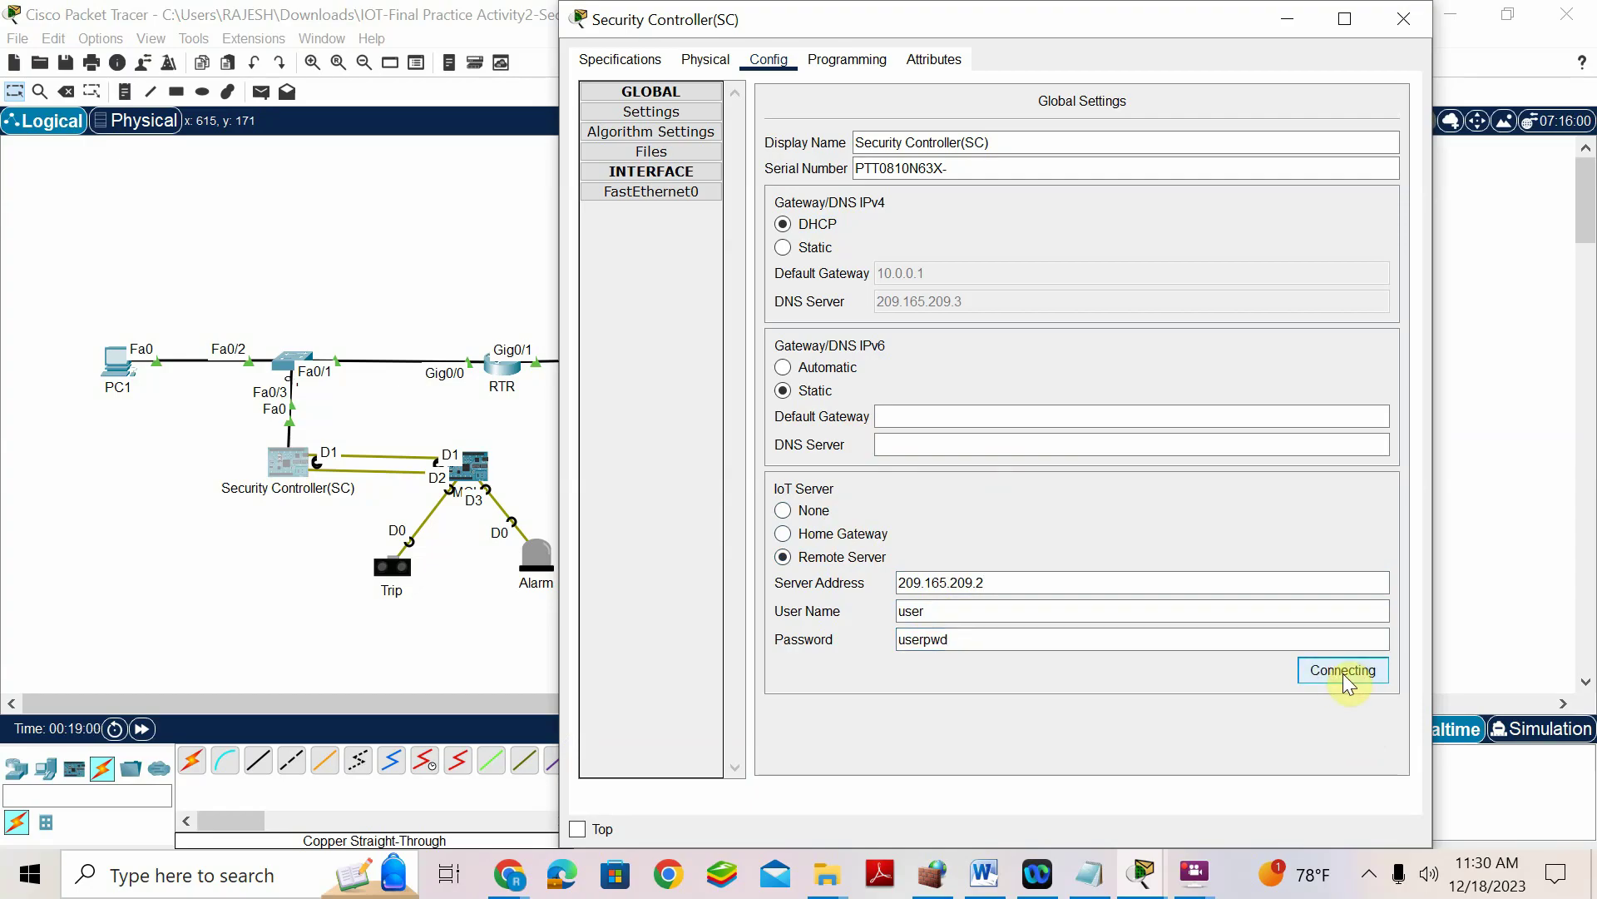
Step: Confirm on the Cloud Server's IoT device list that both devices are registered
{"action": "left_click", "coordinate": [1452, 612]}
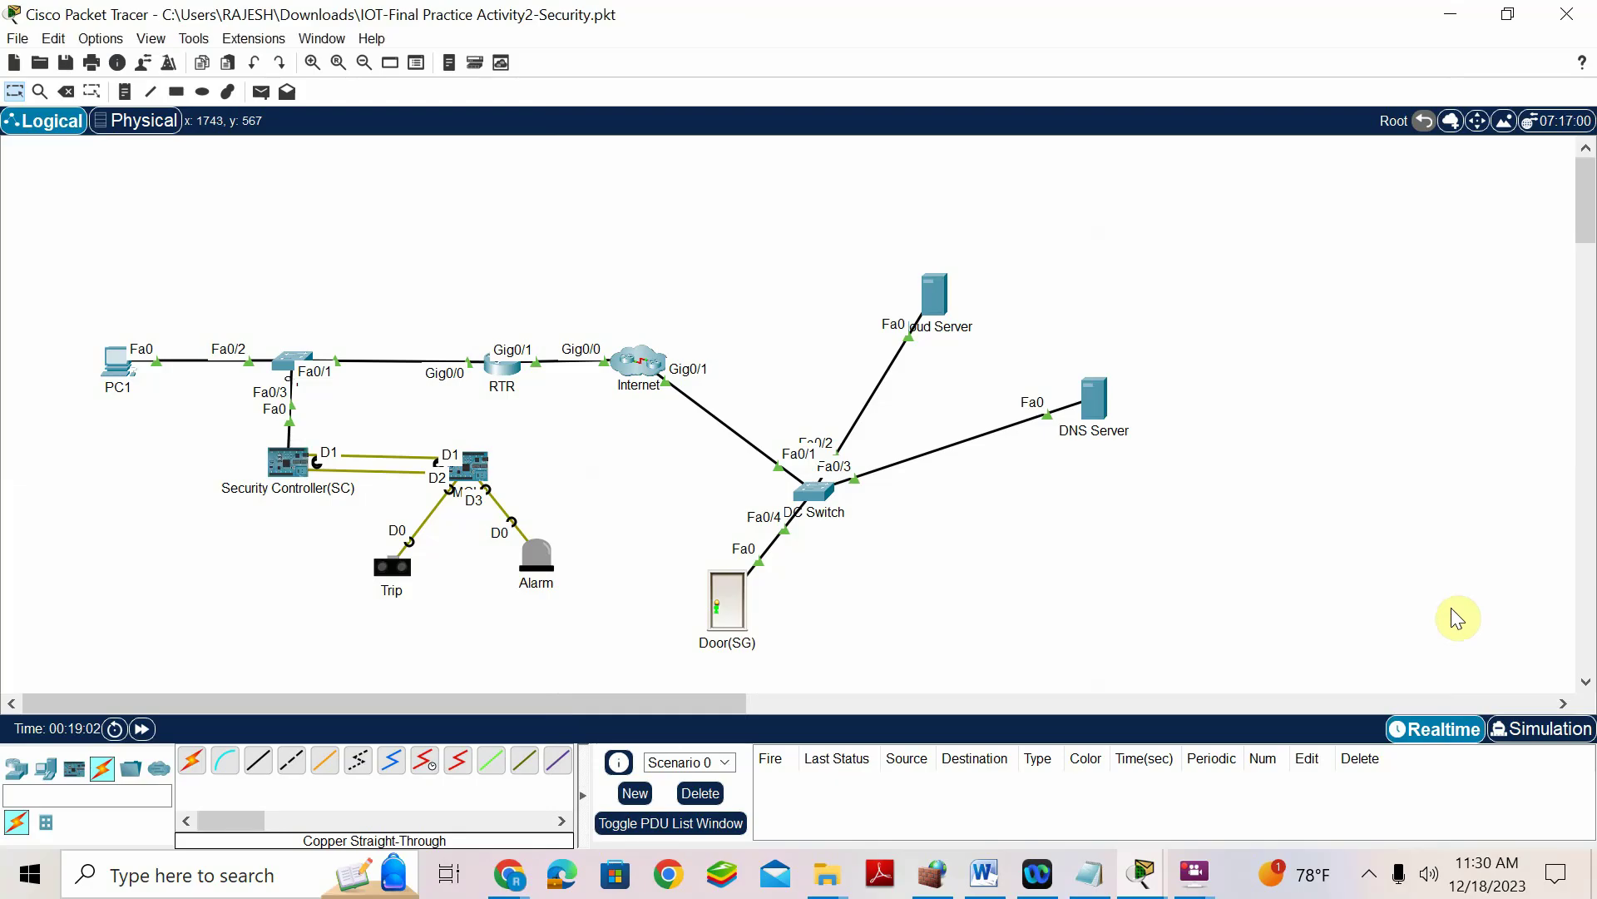
{"action": "left_click", "coordinate": [936, 301]}
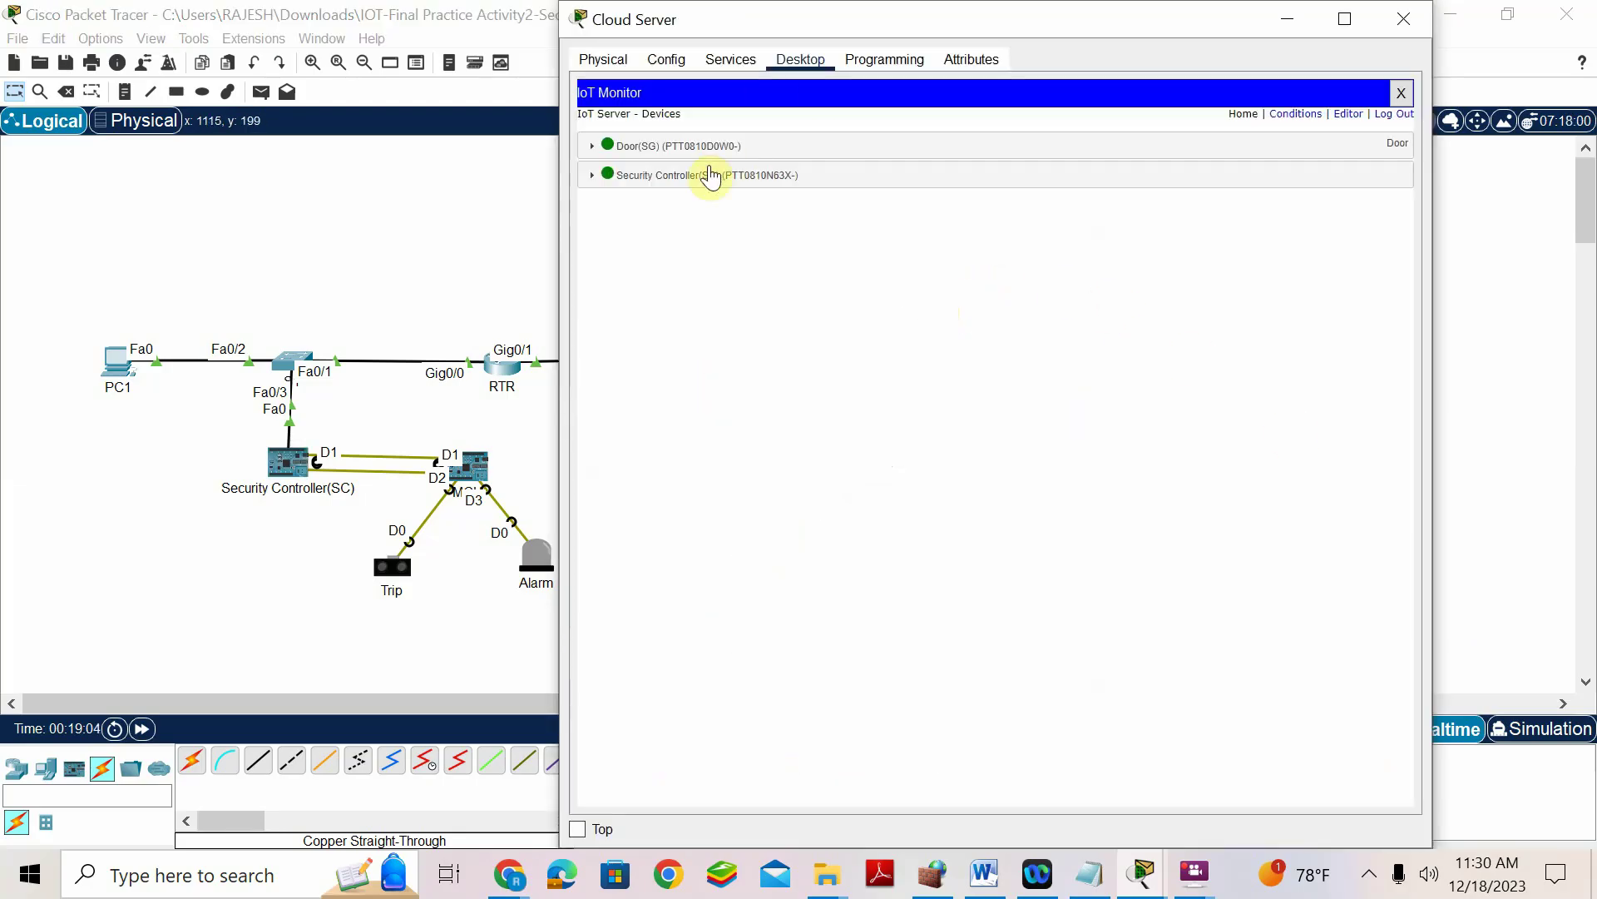
{"action": "left_click", "coordinate": [357, 666]}
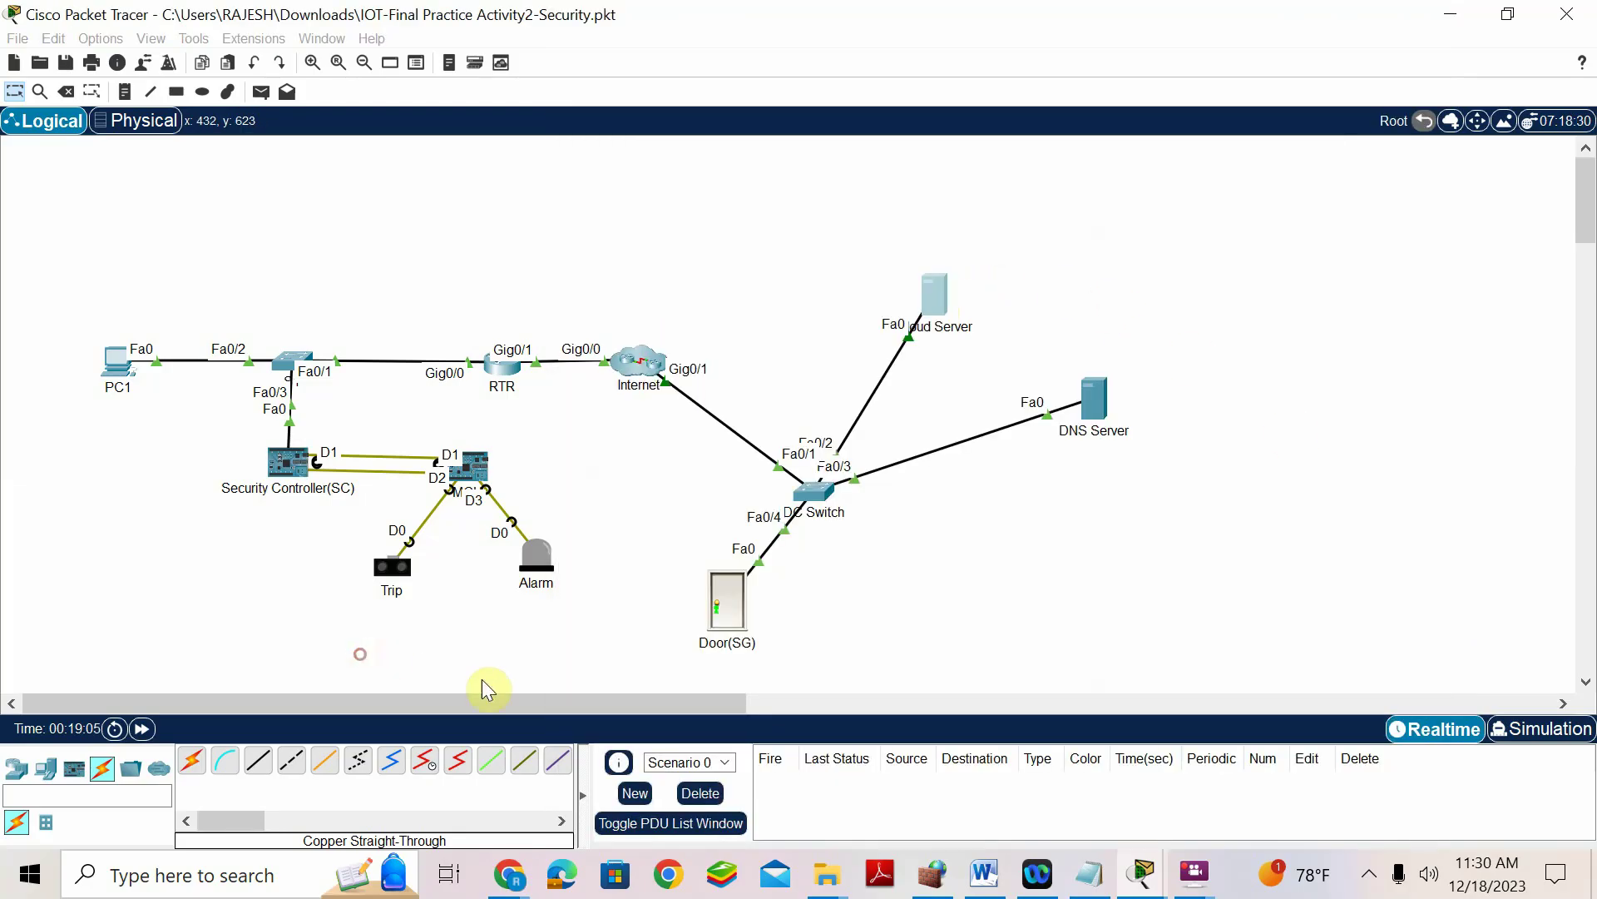
Step: Scroll Word to the Python coding page and copy the whole trip-alarm code block
{"action": "left_click", "coordinate": [982, 880]}
{"action": "scroll", "coordinate": [748, 624], "scroll_direction": "down", "scroll_amount": 3}
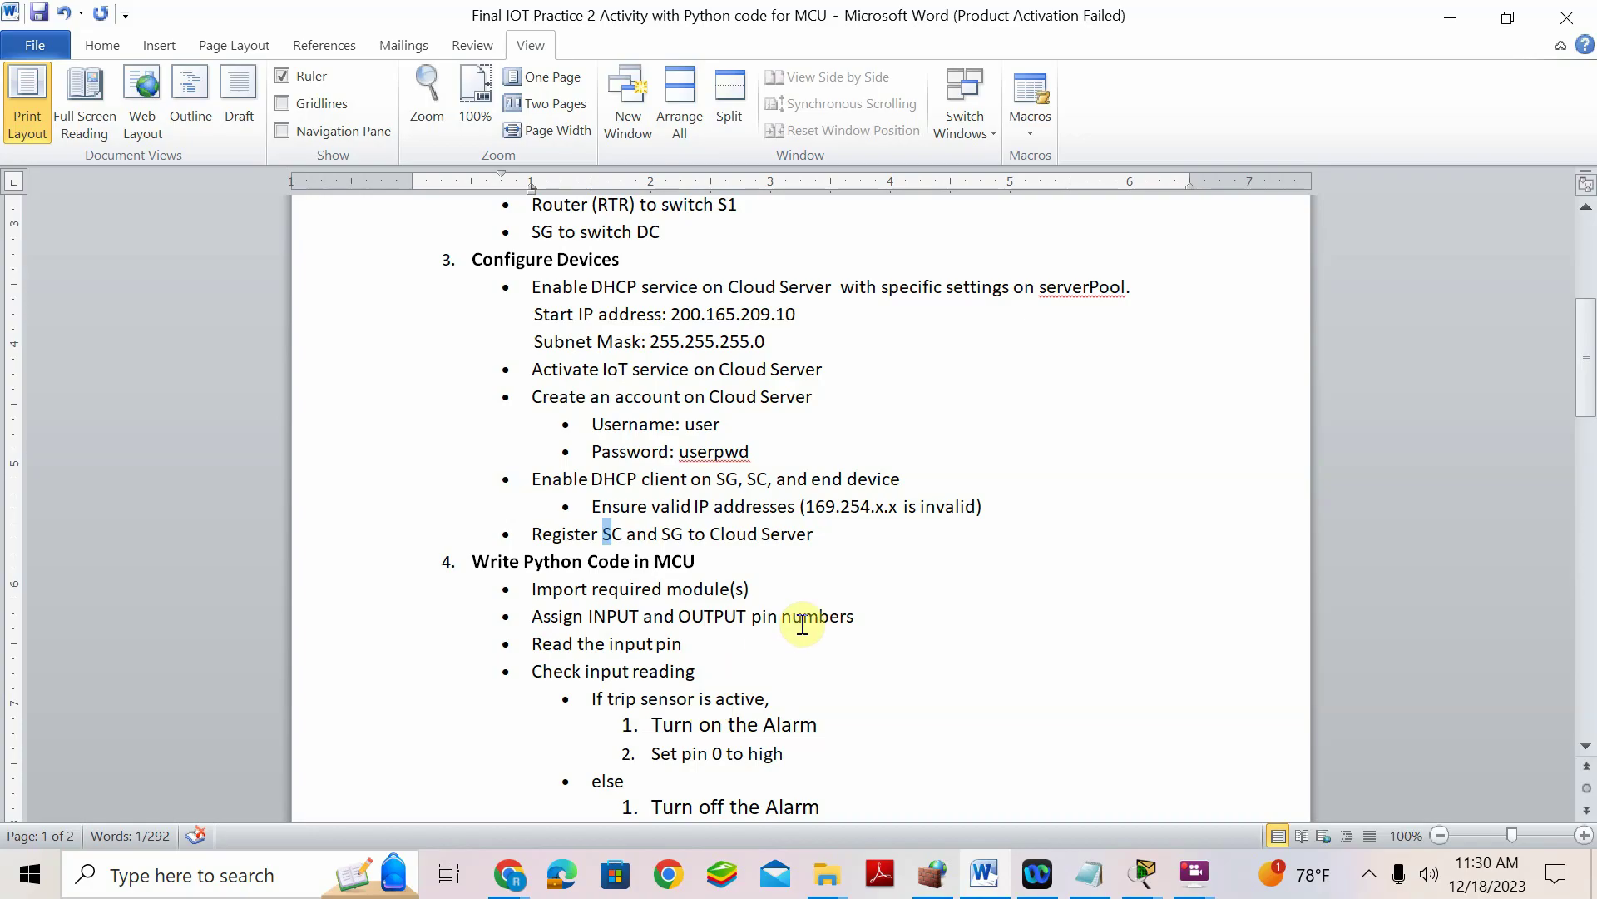
{"action": "scroll", "coordinate": [813, 616], "scroll_direction": "down", "scroll_amount": 1}
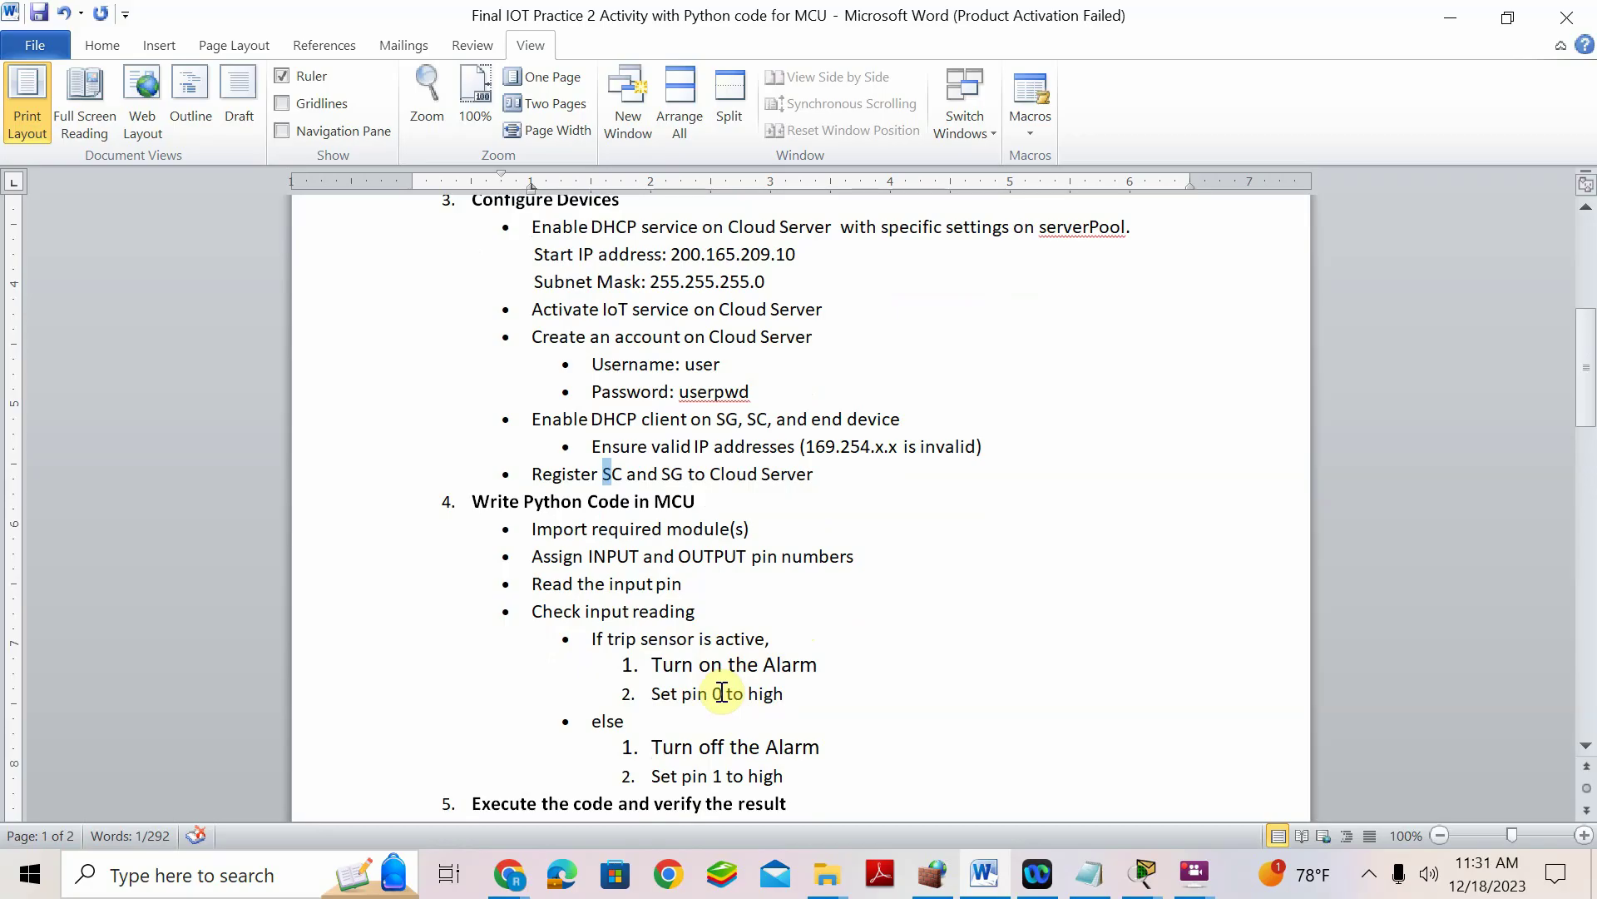
{"action": "scroll", "coordinate": [721, 693], "scroll_direction": "down", "scroll_amount": 1}
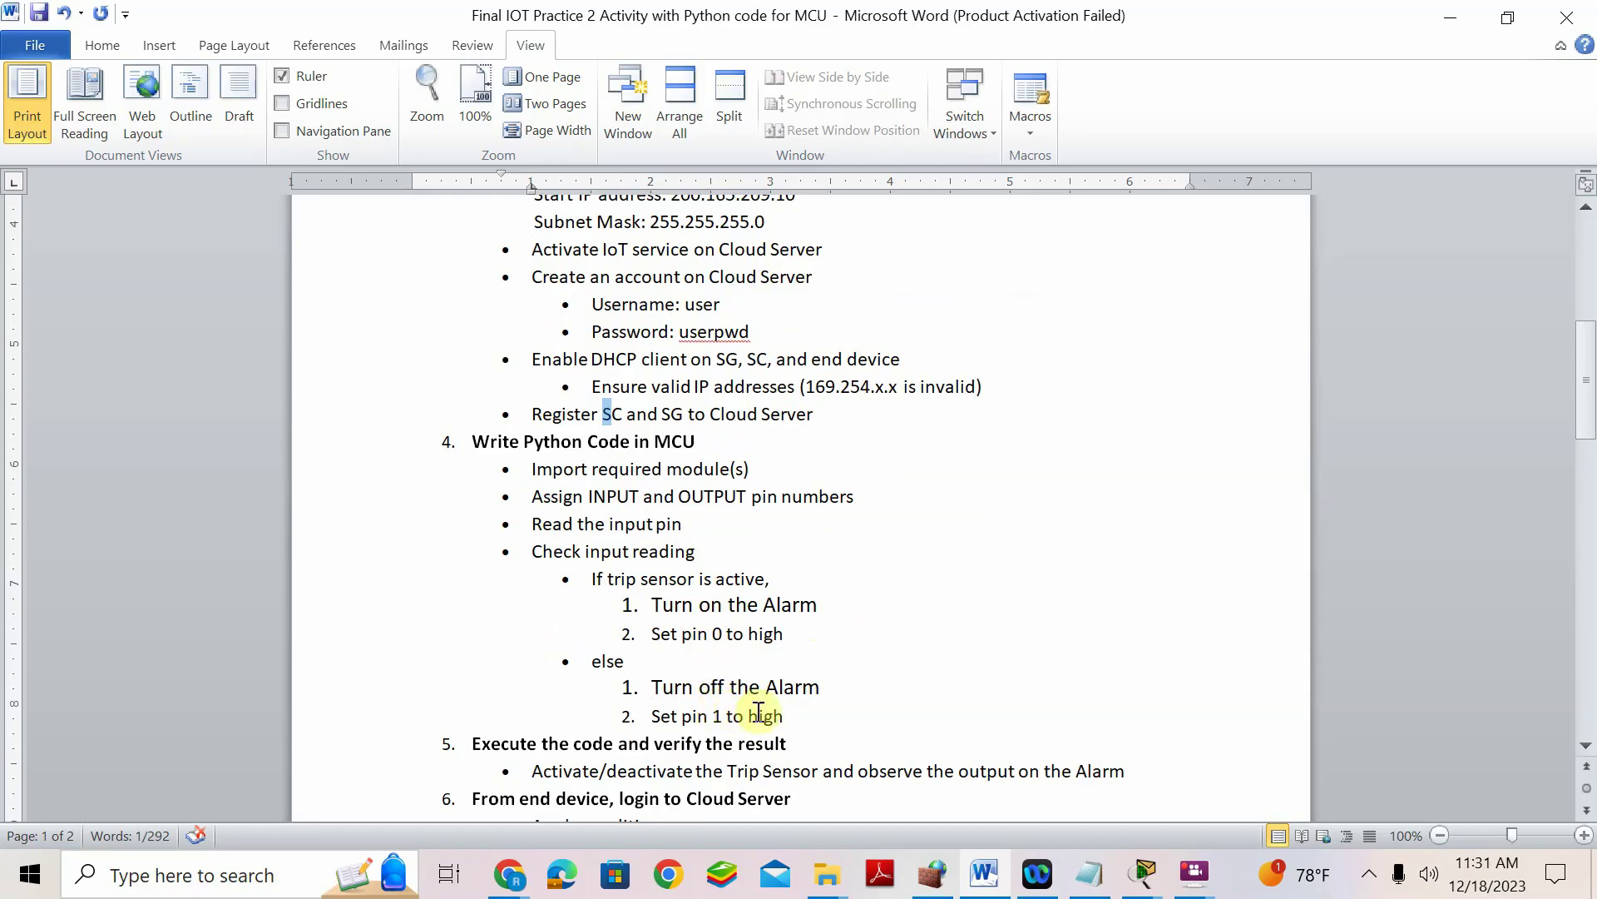
{"action": "scroll", "coordinate": [748, 711], "scroll_direction": "down", "scroll_amount": 1}
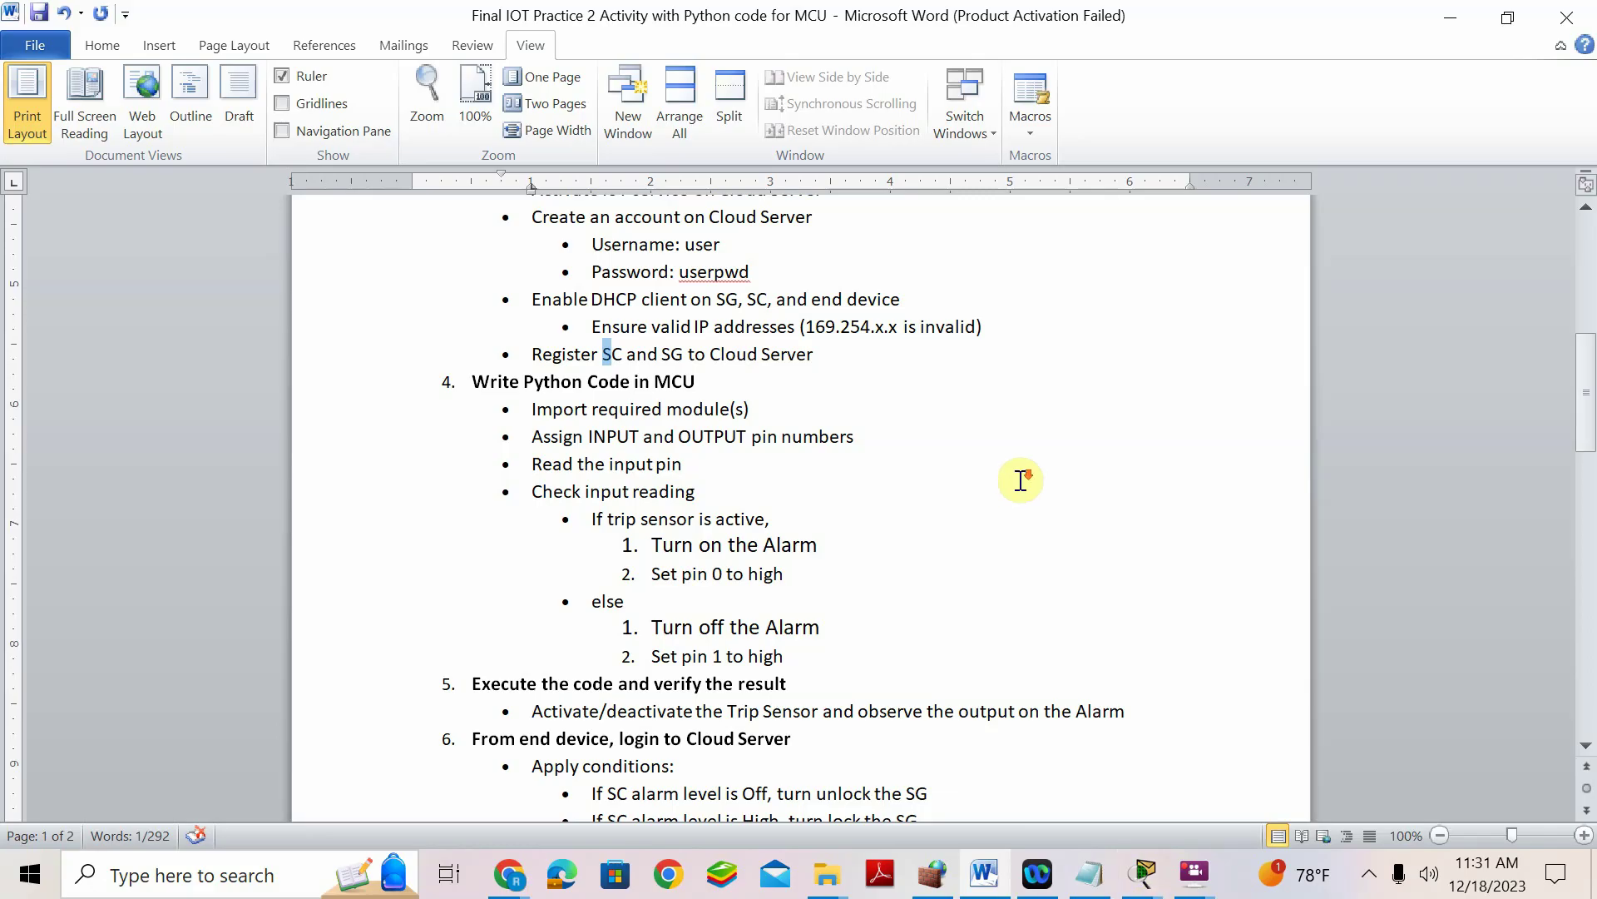
{"action": "scroll", "coordinate": [1019, 485], "scroll_direction": "down", "scroll_amount": 8}
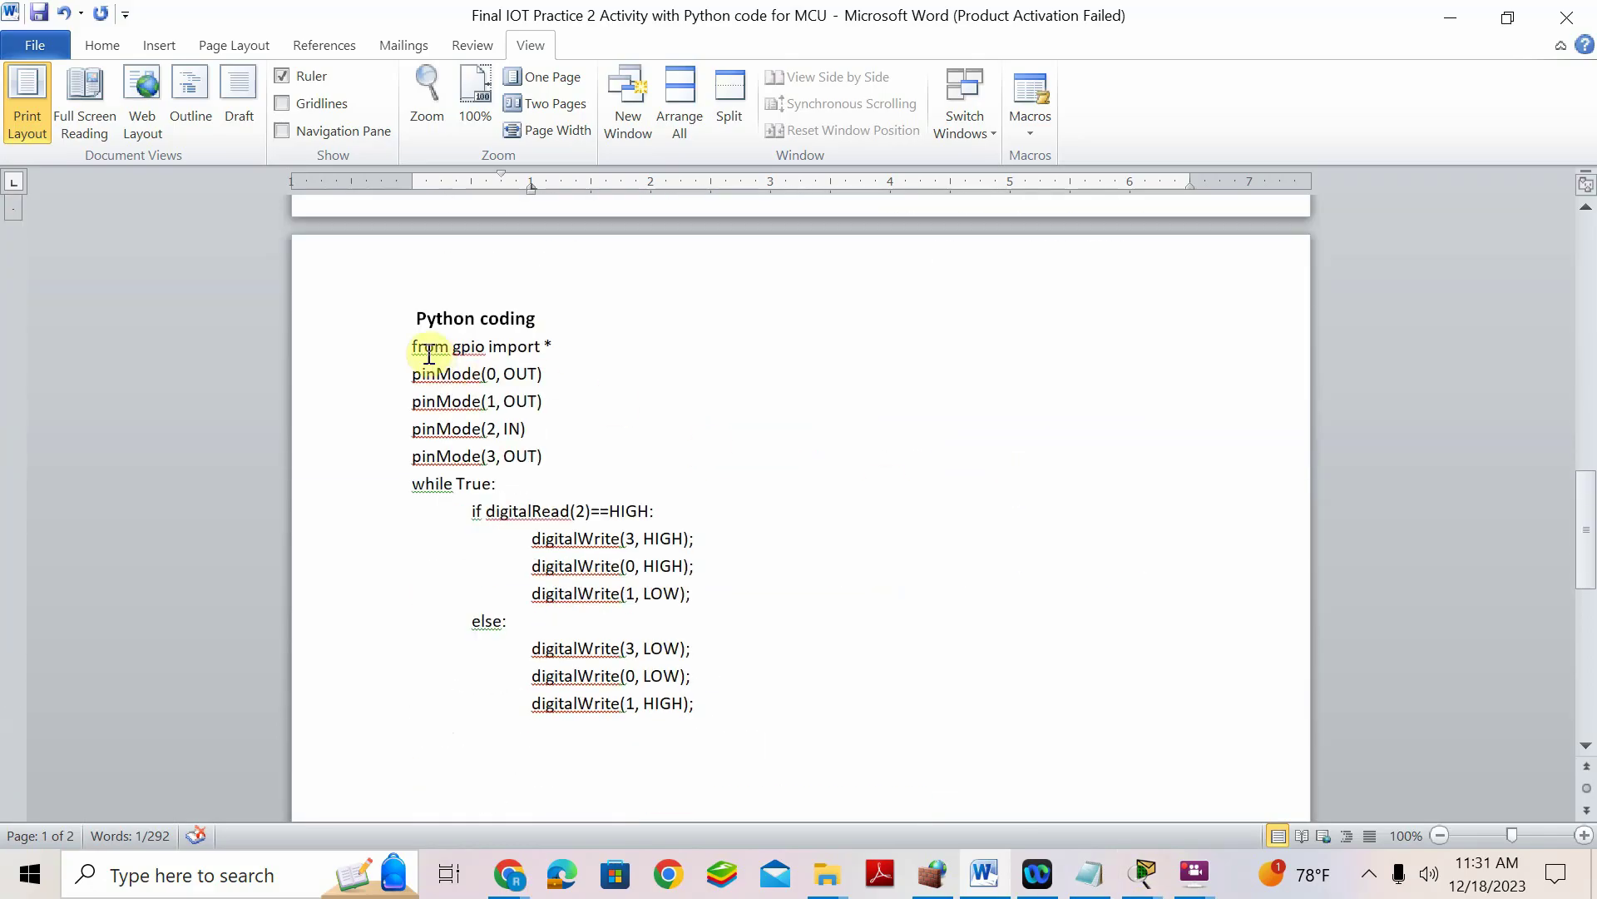
{"action": "left_click_drag", "start_coordinate": [400, 337], "coordinate": [700, 706]}
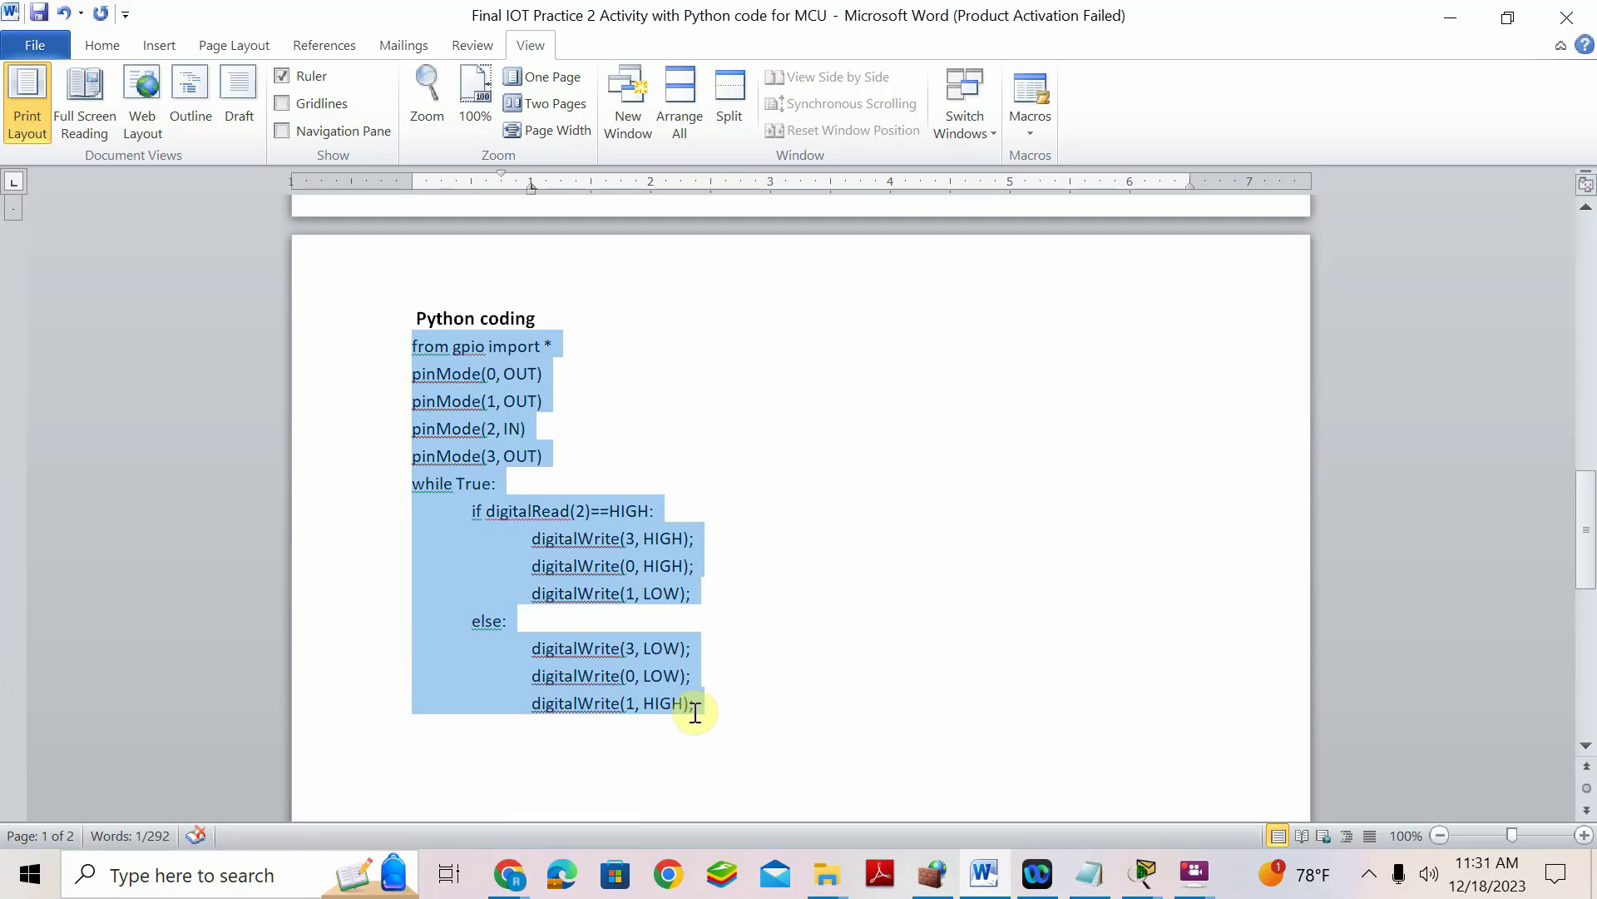
{"action": "right_click", "coordinate": [457, 408]}
{"action": "left_click", "coordinate": [511, 448]}
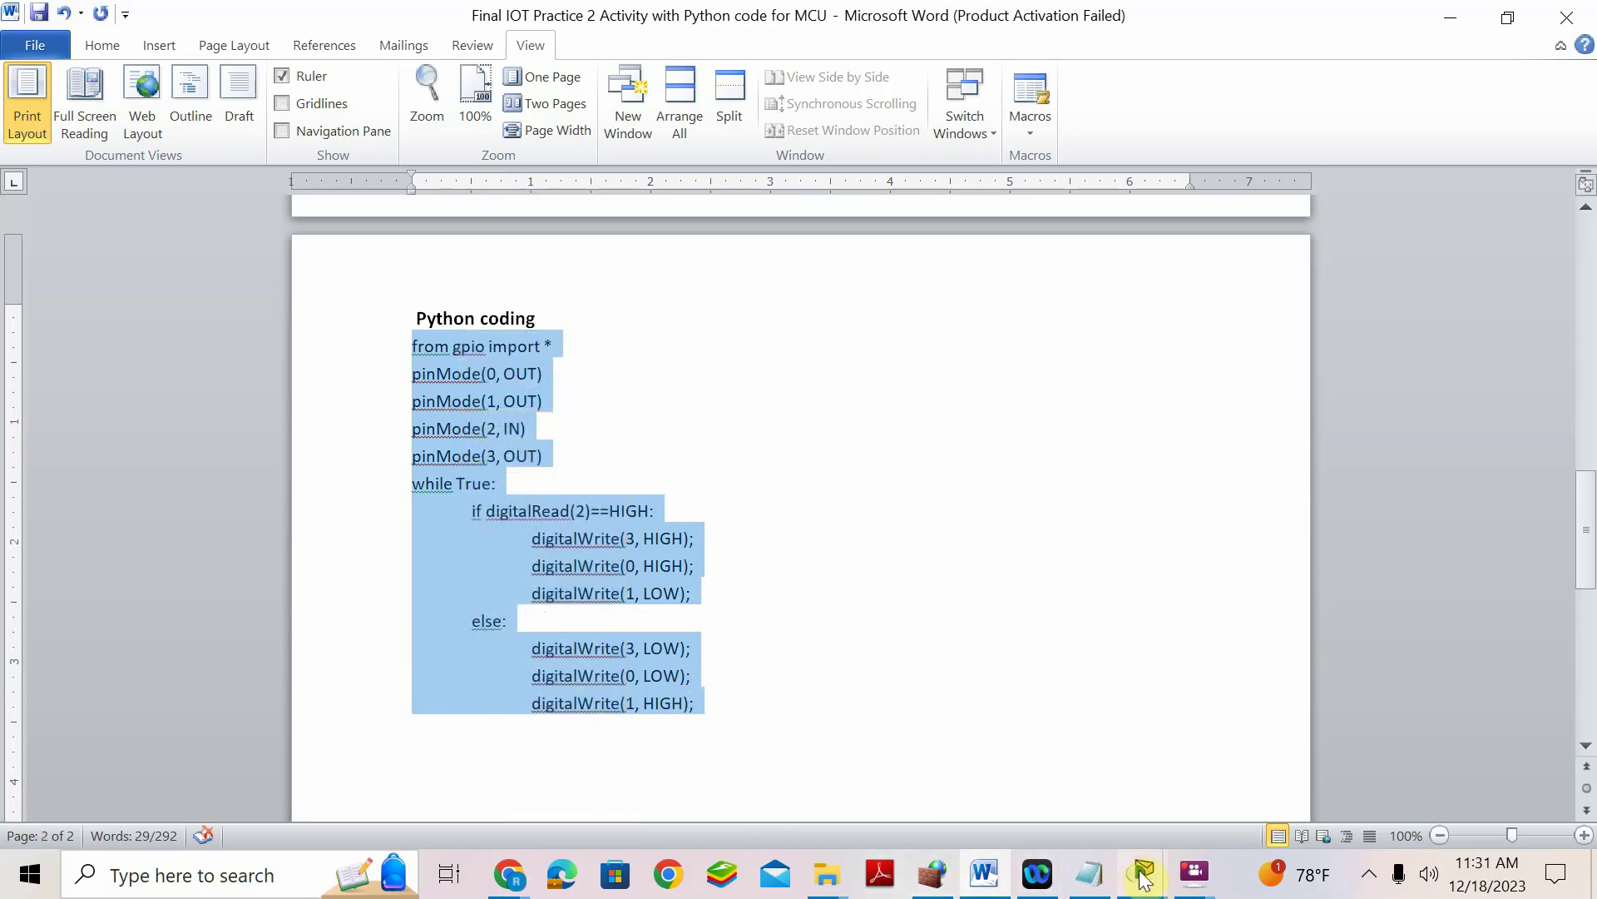
{"action": "left_click", "coordinate": [1145, 874]}
Step: Create a new Python project on the MCU from the Blink - Python template
{"action": "left_click", "coordinate": [521, 699]}
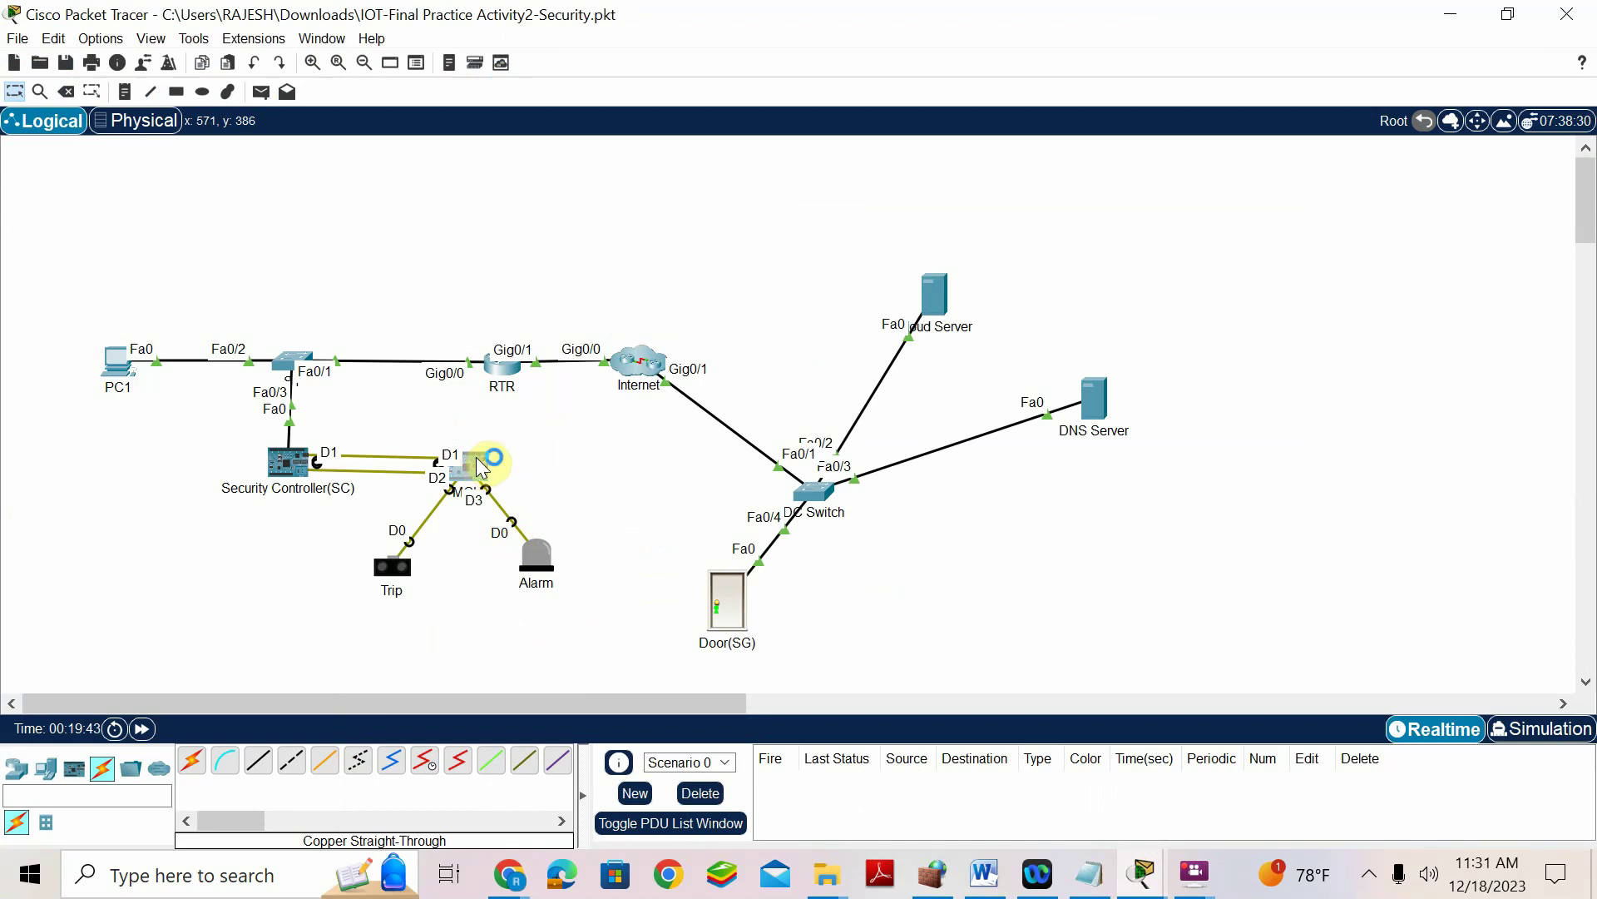
{"action": "left_click", "coordinate": [478, 462]}
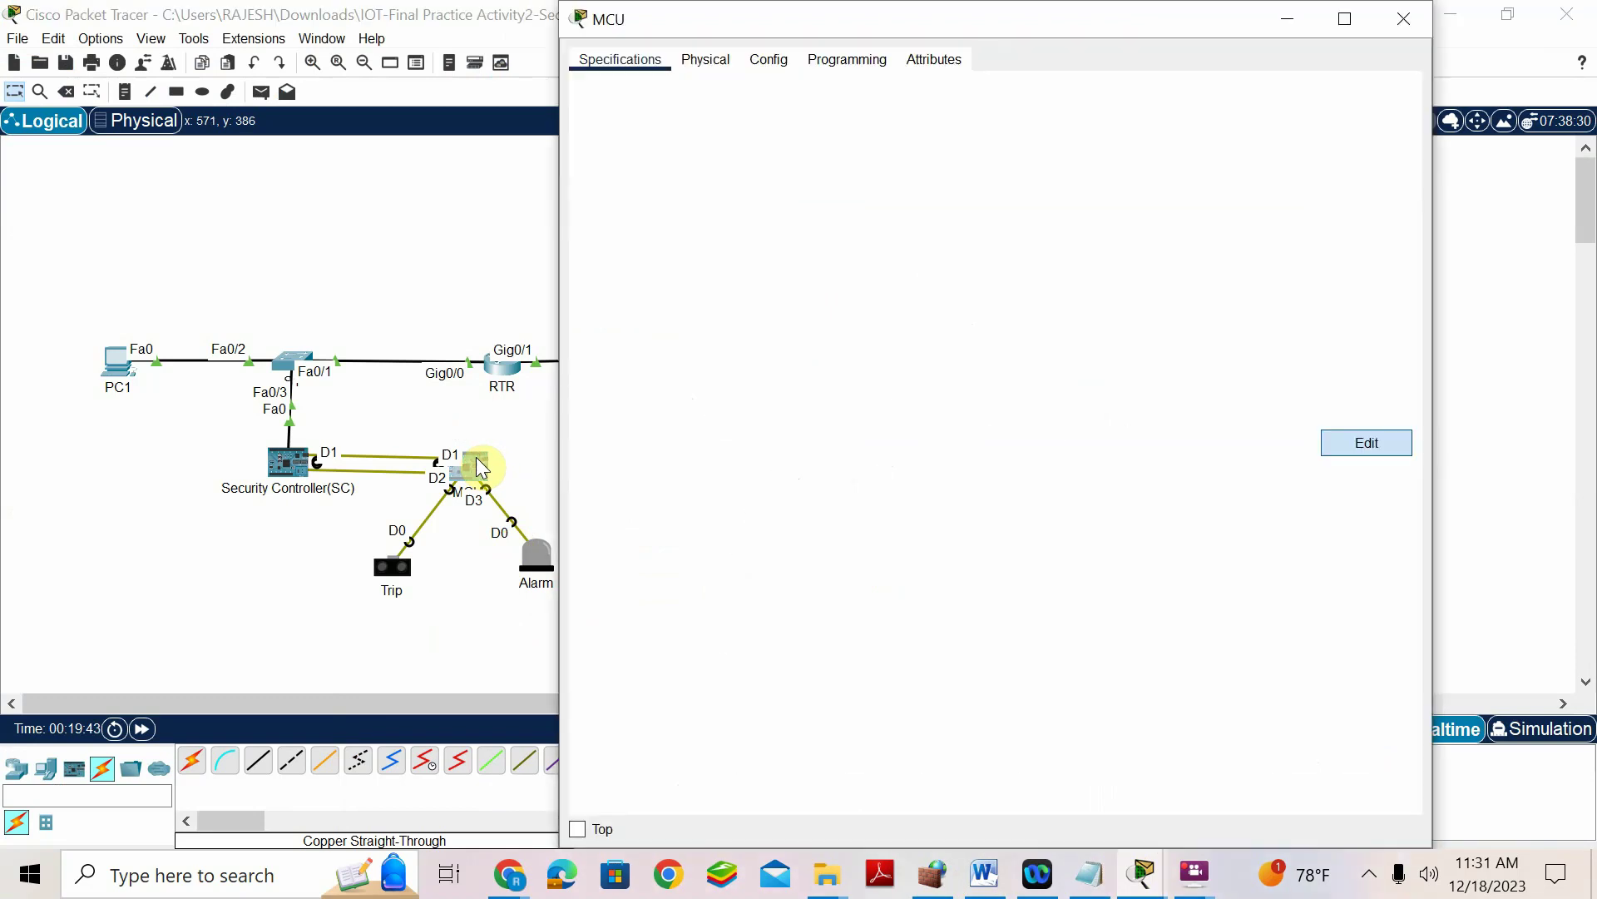
{"action": "left_click", "coordinate": [866, 68]}
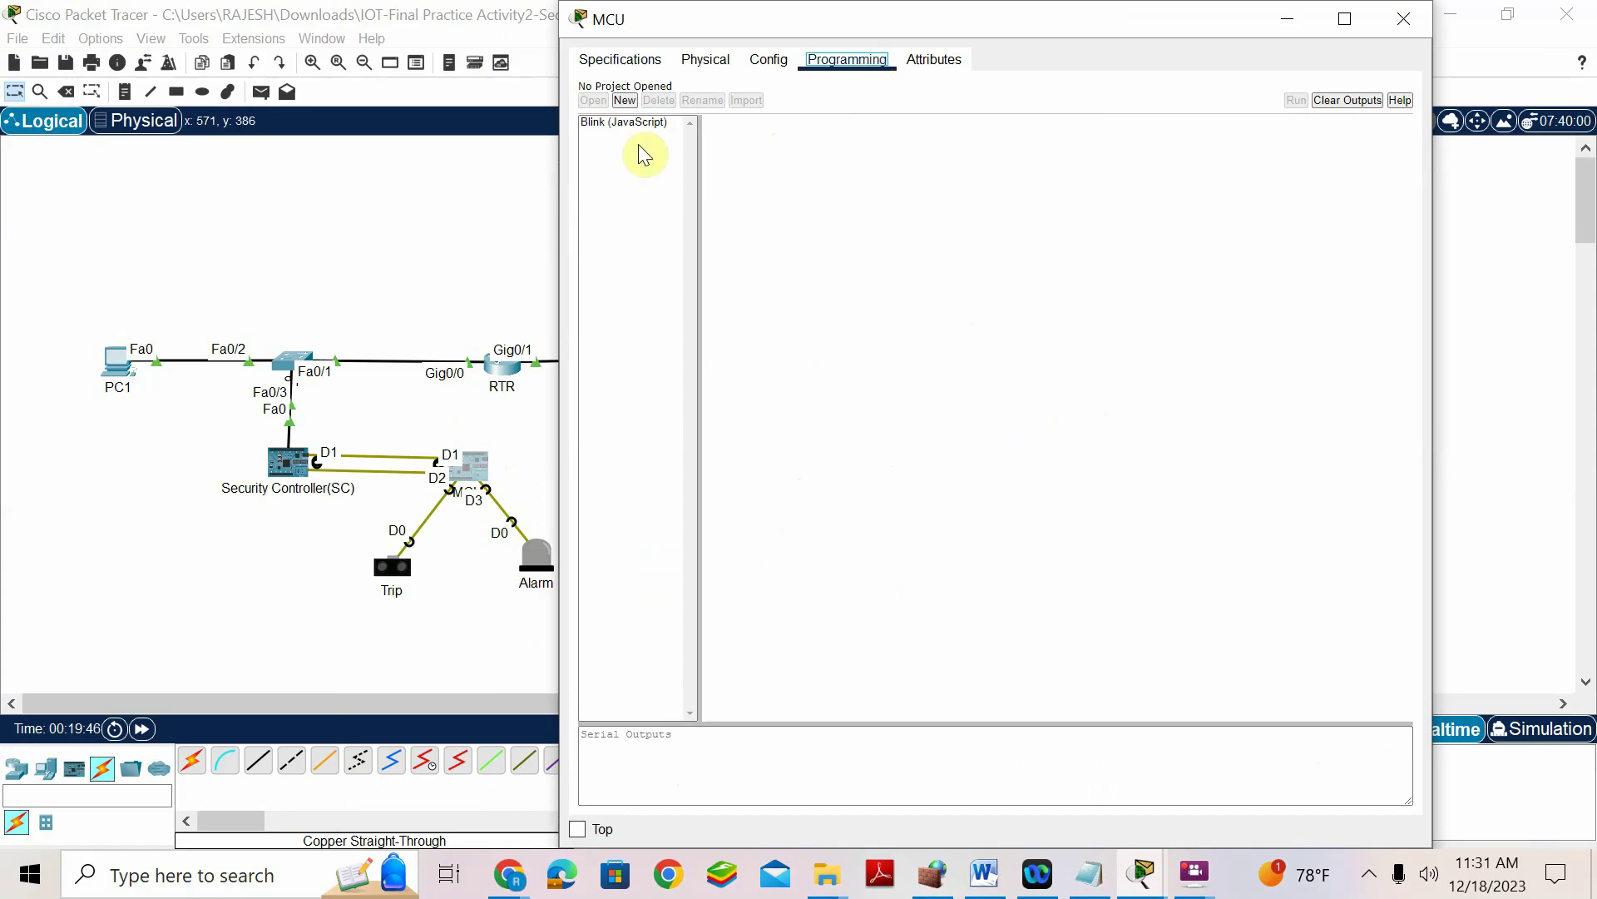
{"action": "left_click", "coordinate": [624, 101]}
{"action": "left_click", "coordinate": [1015, 431]}
{"action": "scroll", "coordinate": [997, 559], "scroll_direction": "down", "scroll_amount": 5}
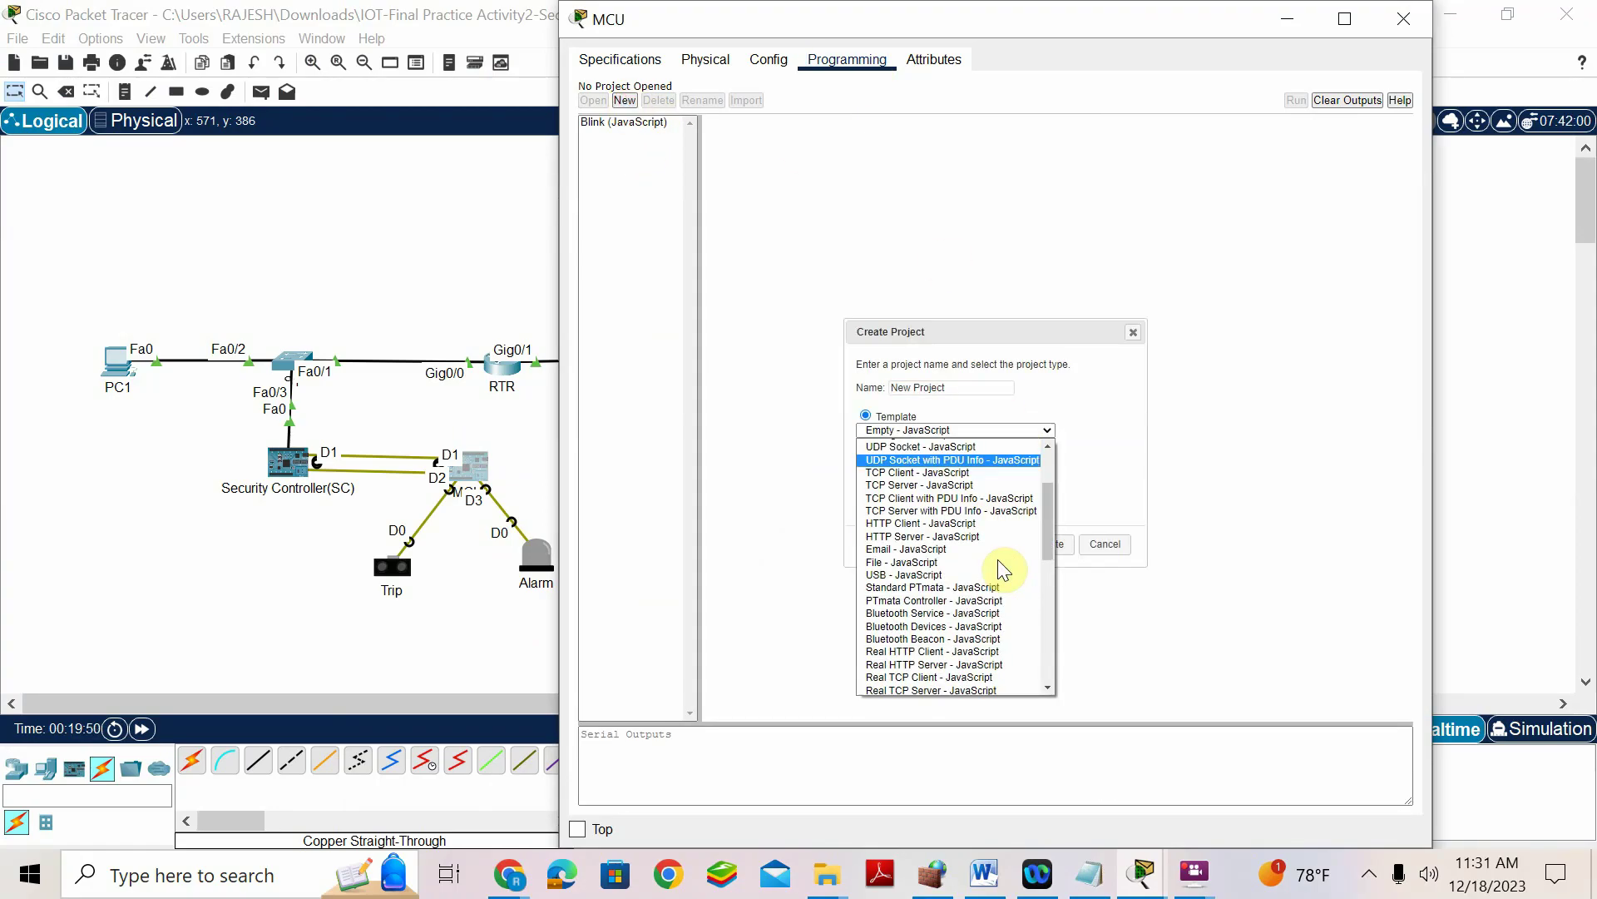
{"action": "scroll", "coordinate": [951, 599], "scroll_direction": "down", "scroll_amount": 3}
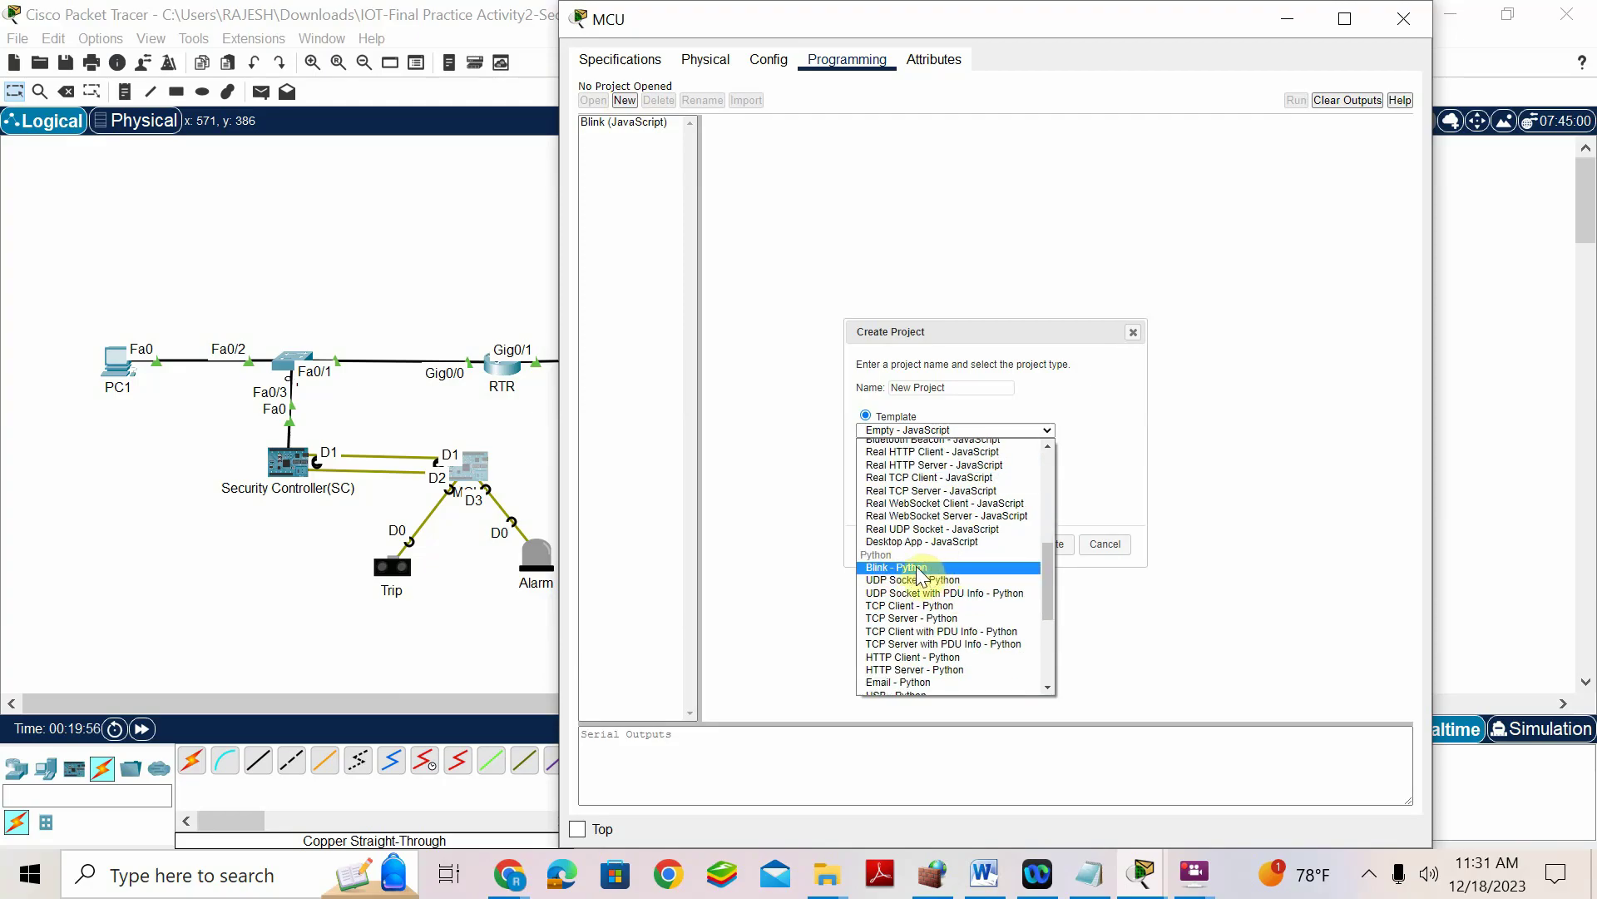
{"action": "scroll", "coordinate": [915, 549], "scroll_direction": "up", "scroll_amount": 1}
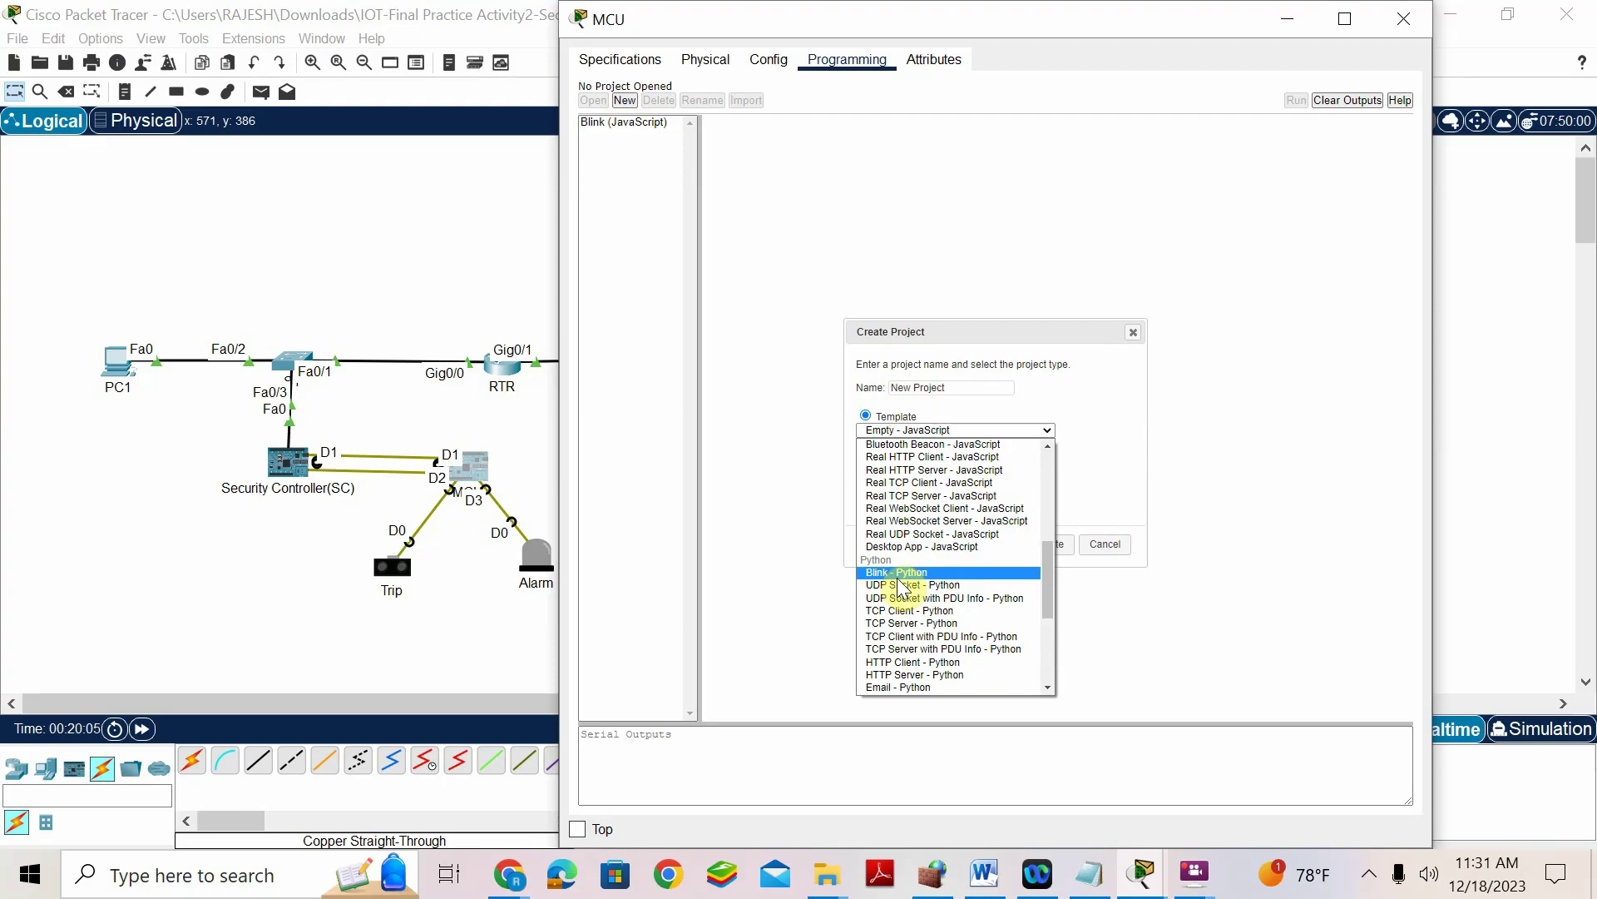
{"action": "scroll", "coordinate": [882, 604], "scroll_direction": "up", "scroll_amount": 10}
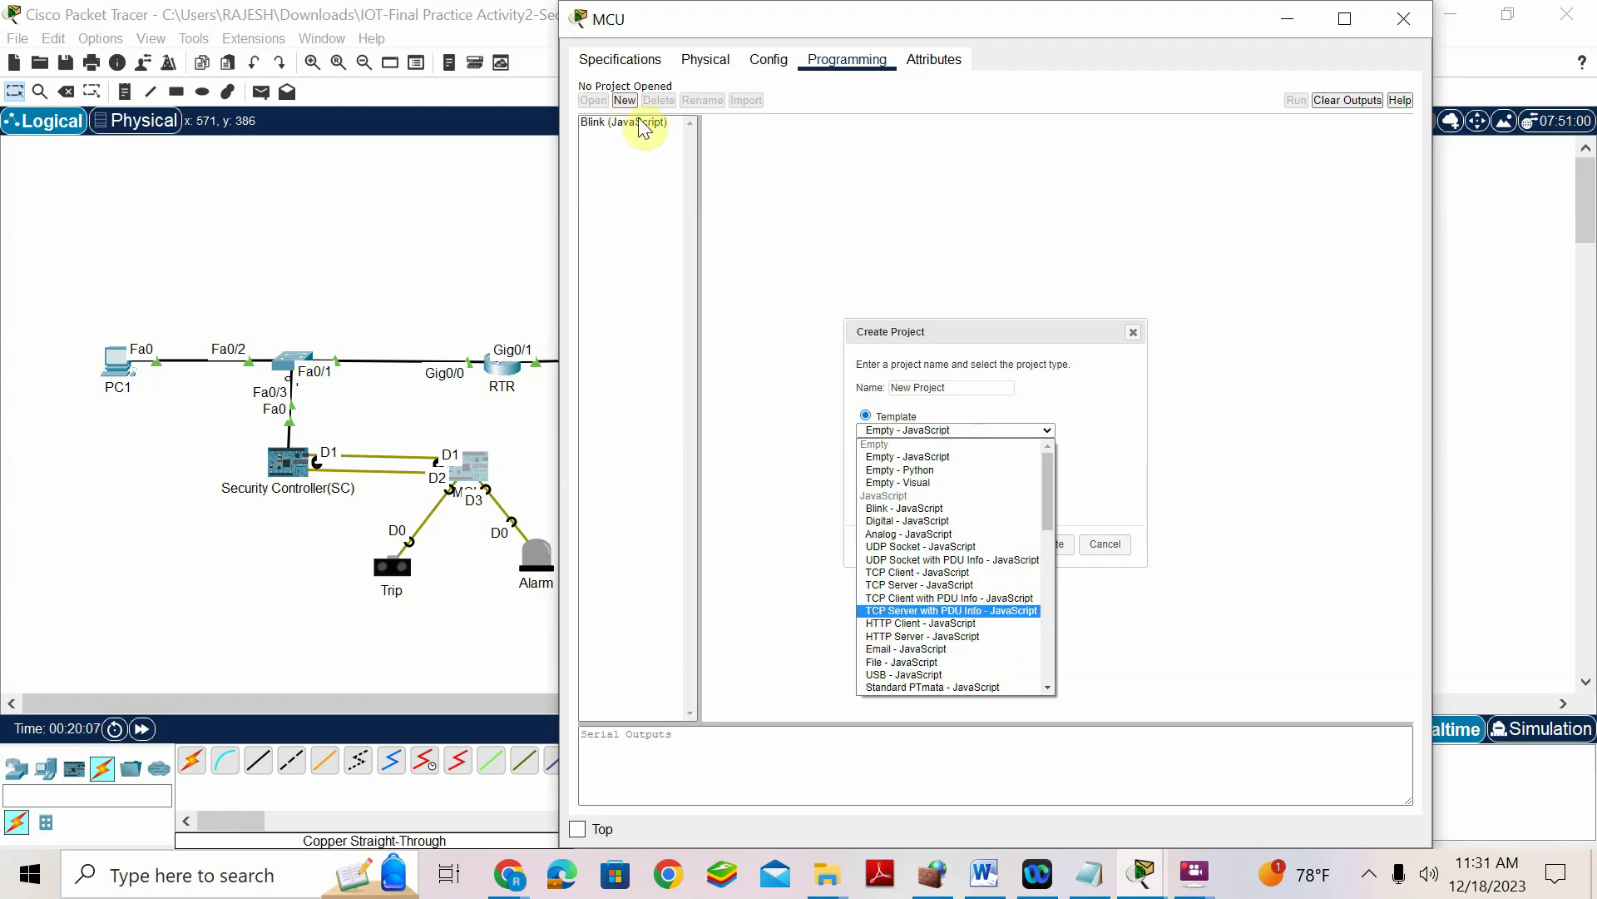
{"action": "scroll", "coordinate": [957, 516], "scroll_direction": "down", "scroll_amount": 4}
{"action": "scroll", "coordinate": [955, 514], "scroll_direction": "down", "scroll_amount": 7}
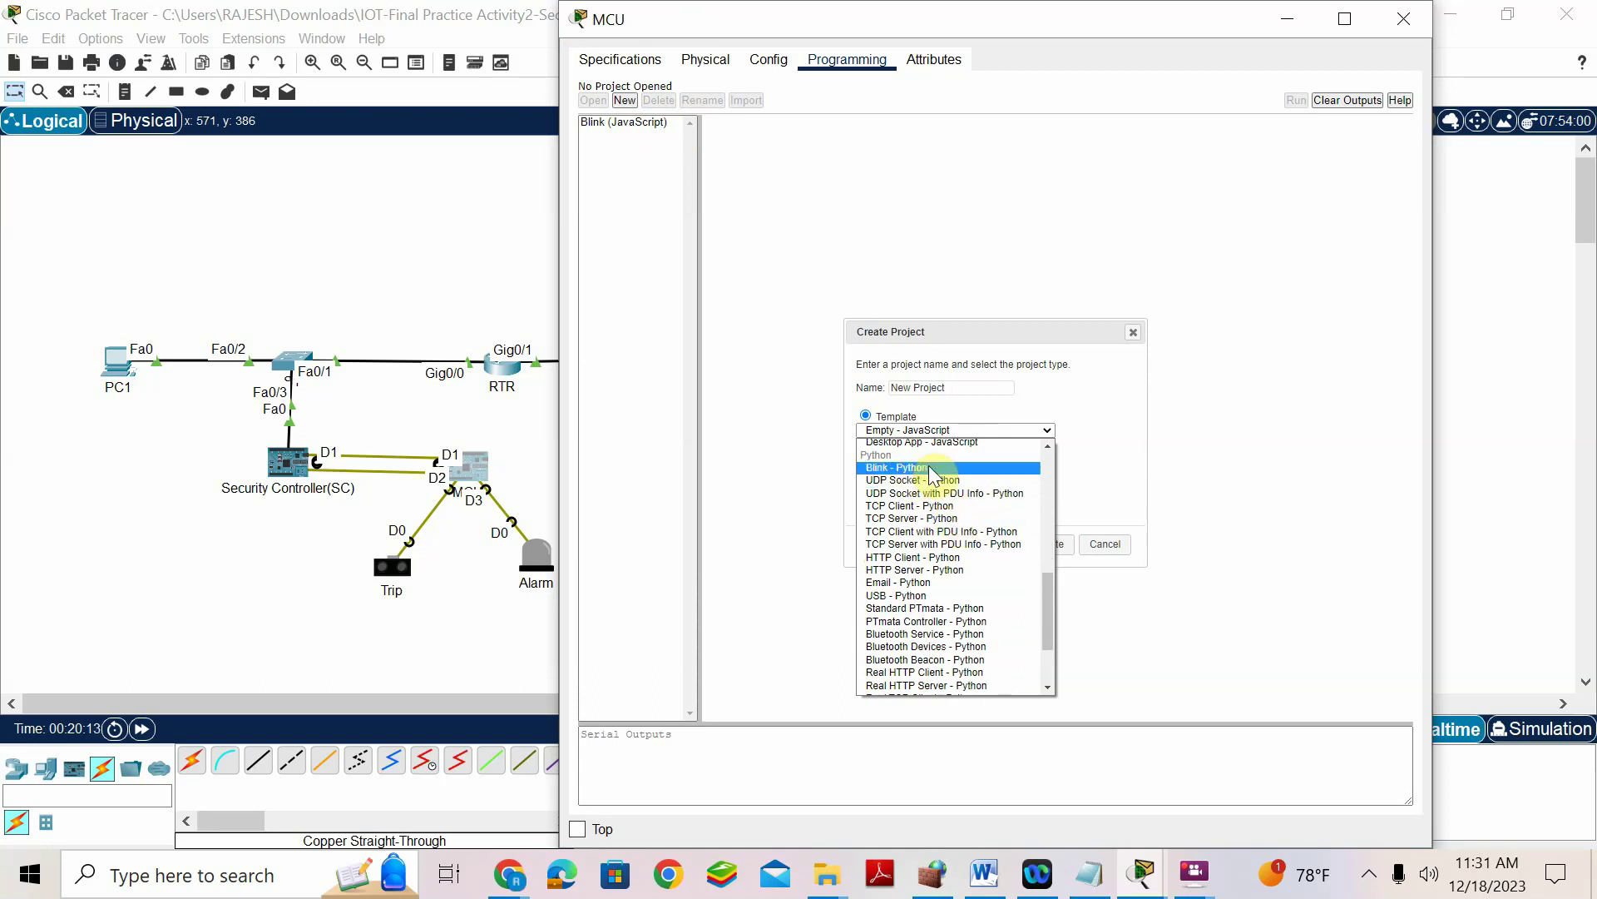
{"action": "left_click", "coordinate": [929, 468]}
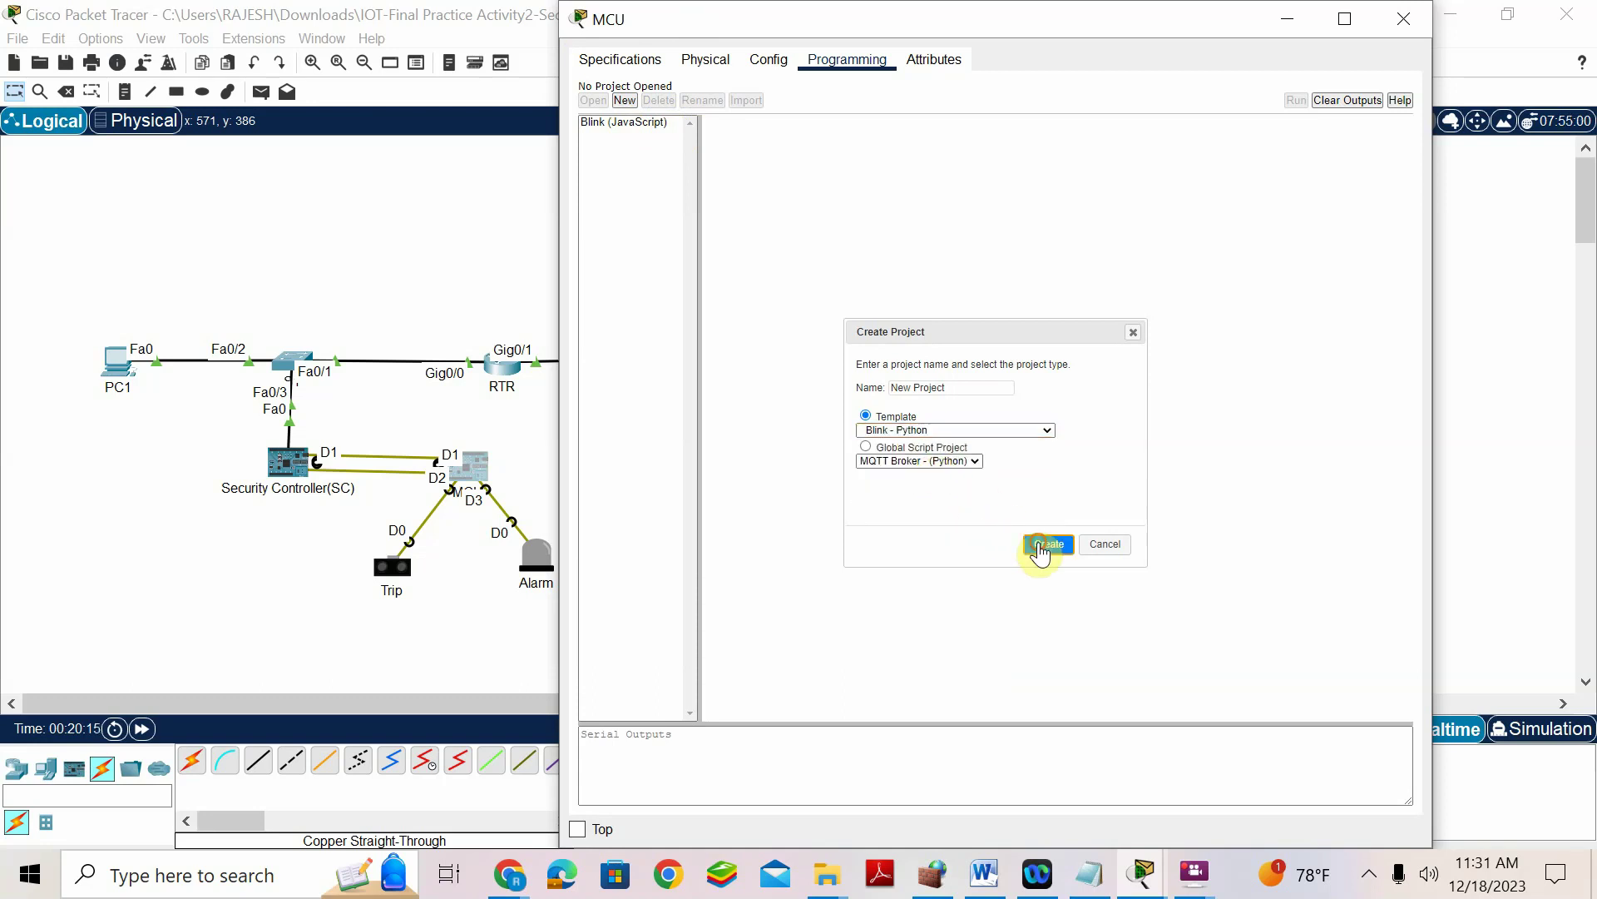
{"action": "left_click", "coordinate": [1039, 542]}
Step: Replace the blink code in main.py with the pasted trip-alarm GPIO code
{"action": "double_click", "coordinate": [615, 138]}
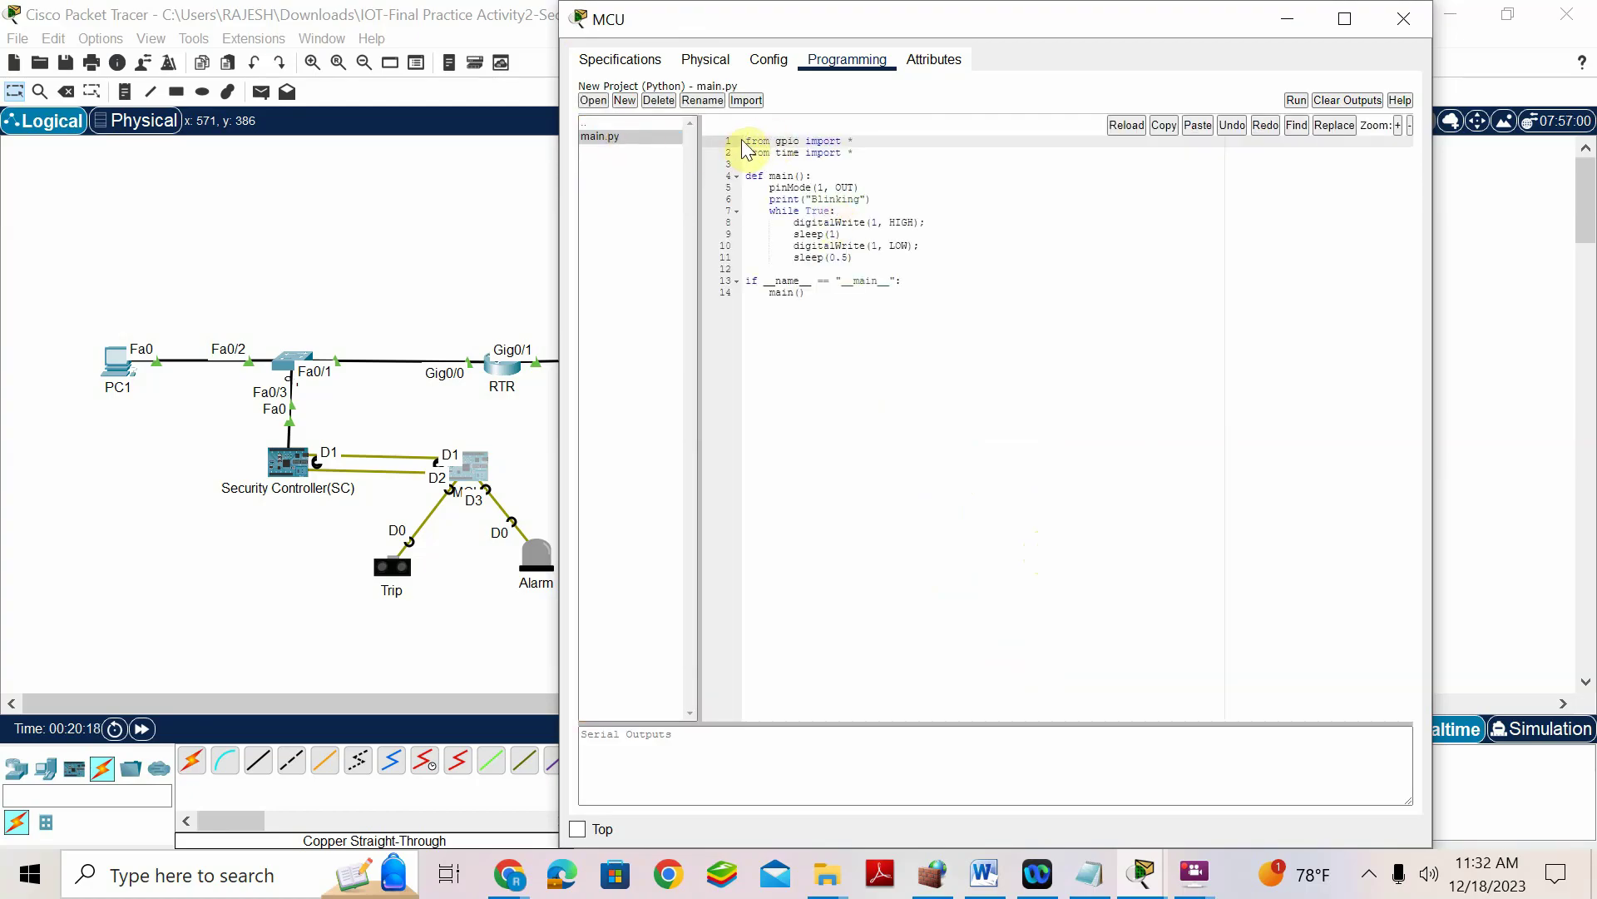
{"action": "left_click_drag", "start_coordinate": [745, 141], "coordinate": [823, 293]}
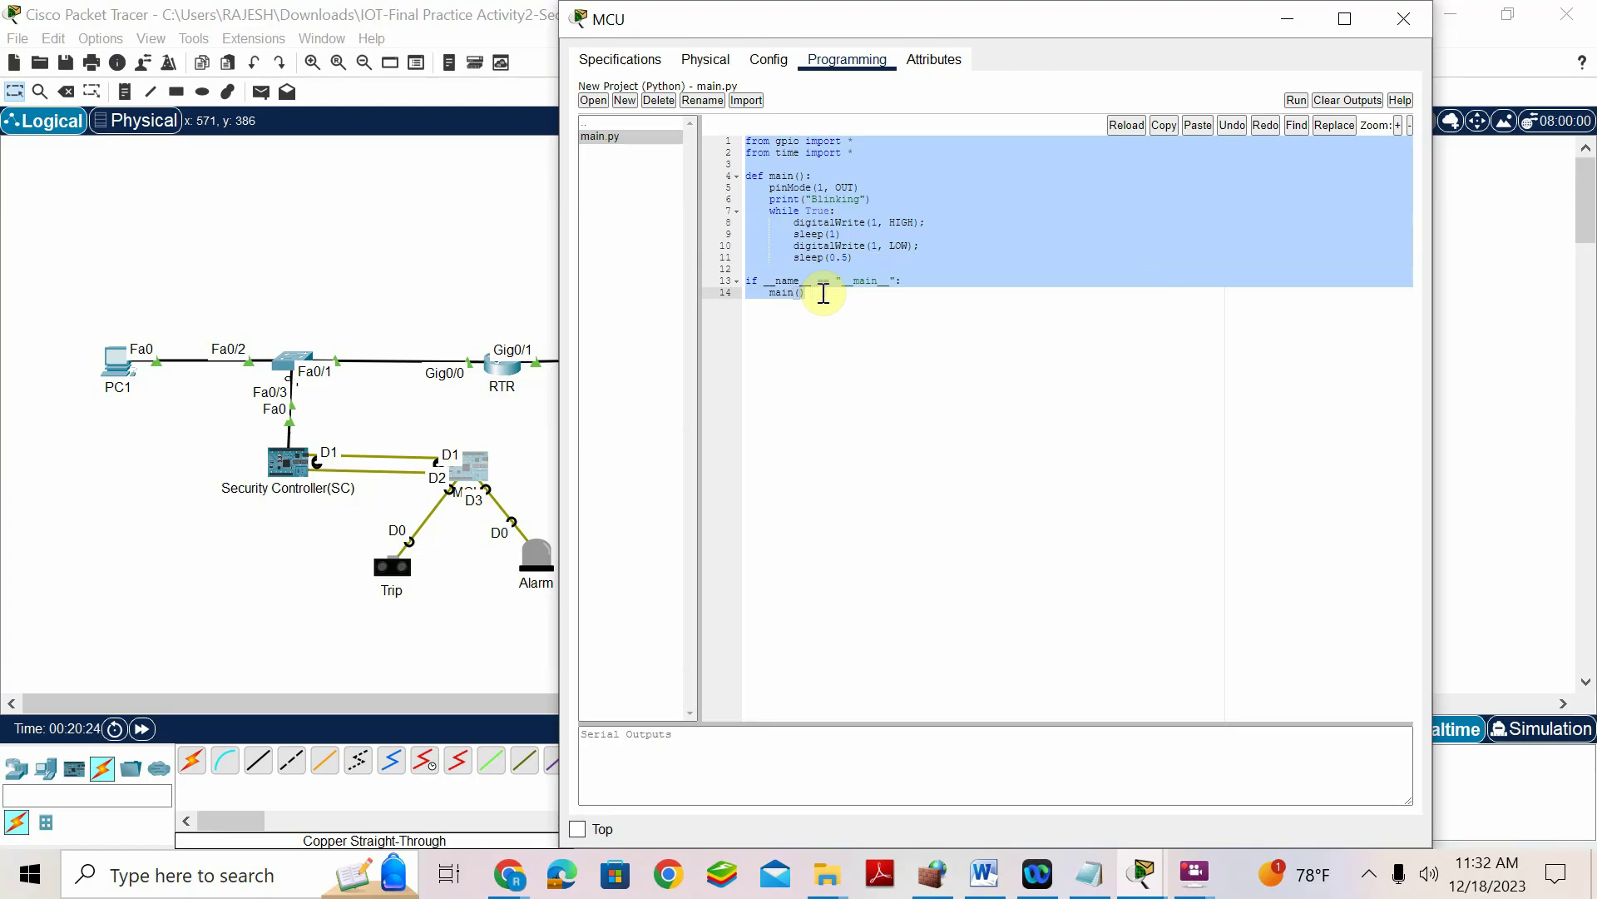
{"action": "type", "text": "from gpio import * pinMode(0, OUT) pinMode(1, OUT) pinMode(2, IN) pinMode(3, OUT) while True:     if digitalRead(2)==HIGH:         digitalWrite(3, HIGH);         digitalWrite(0, HIGH);         digitalWrite(1, LOW);     else:         digitalWrite(3, LOW);         digitalWrite(0, LOW);         digitalWrite(1, HIGH);"}
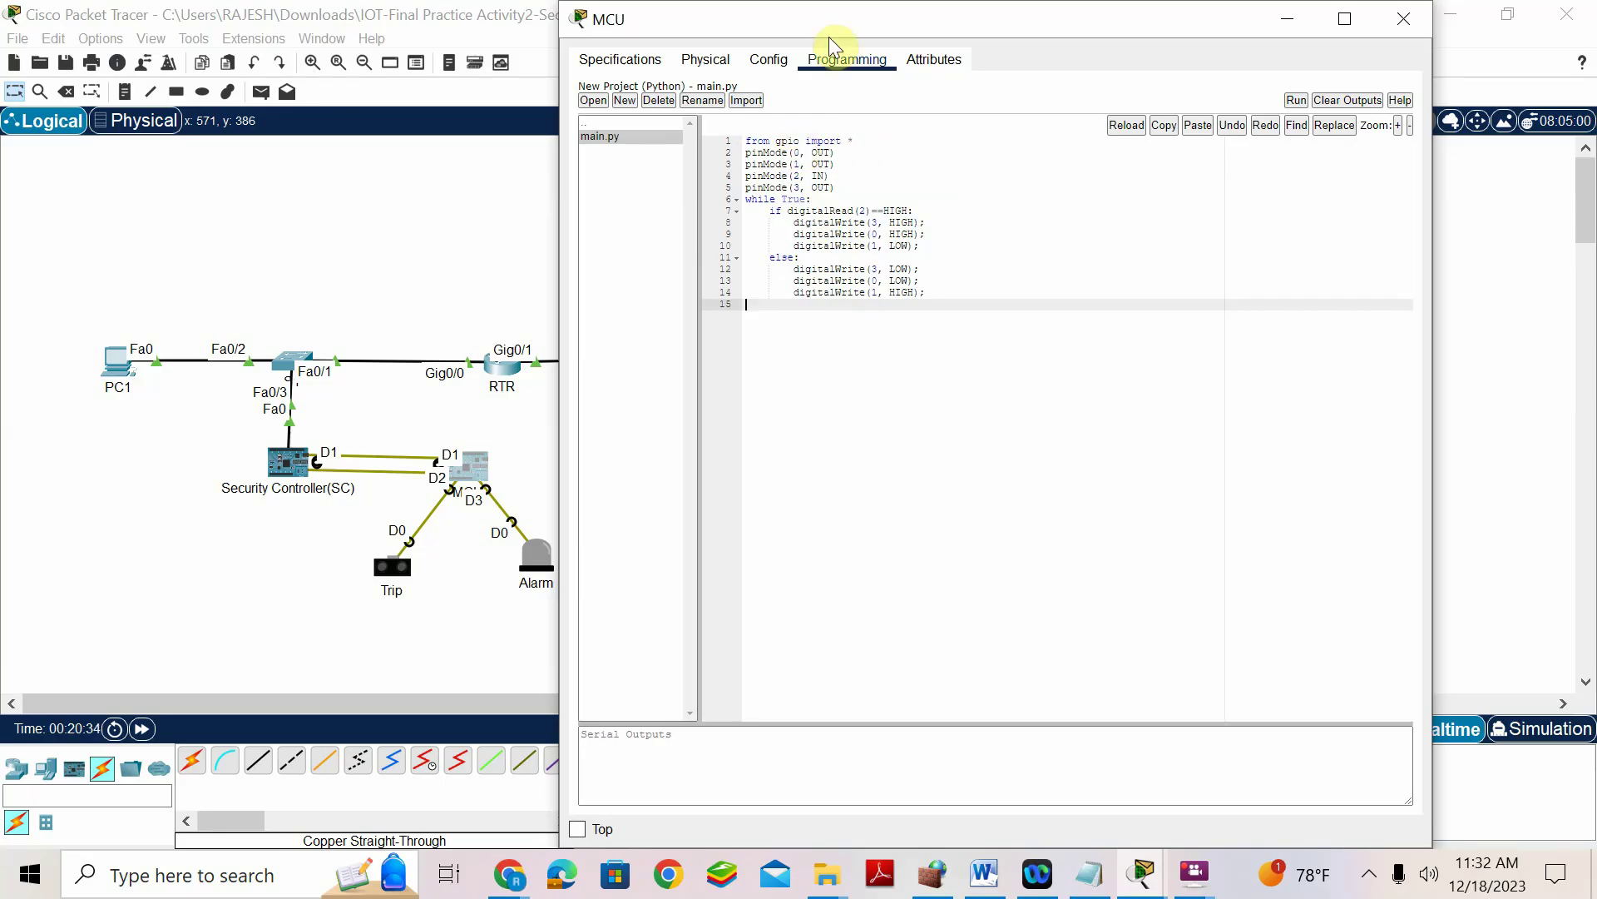
{"action": "left_click_drag", "start_coordinate": [828, 18], "coordinate": [1079, 75]}
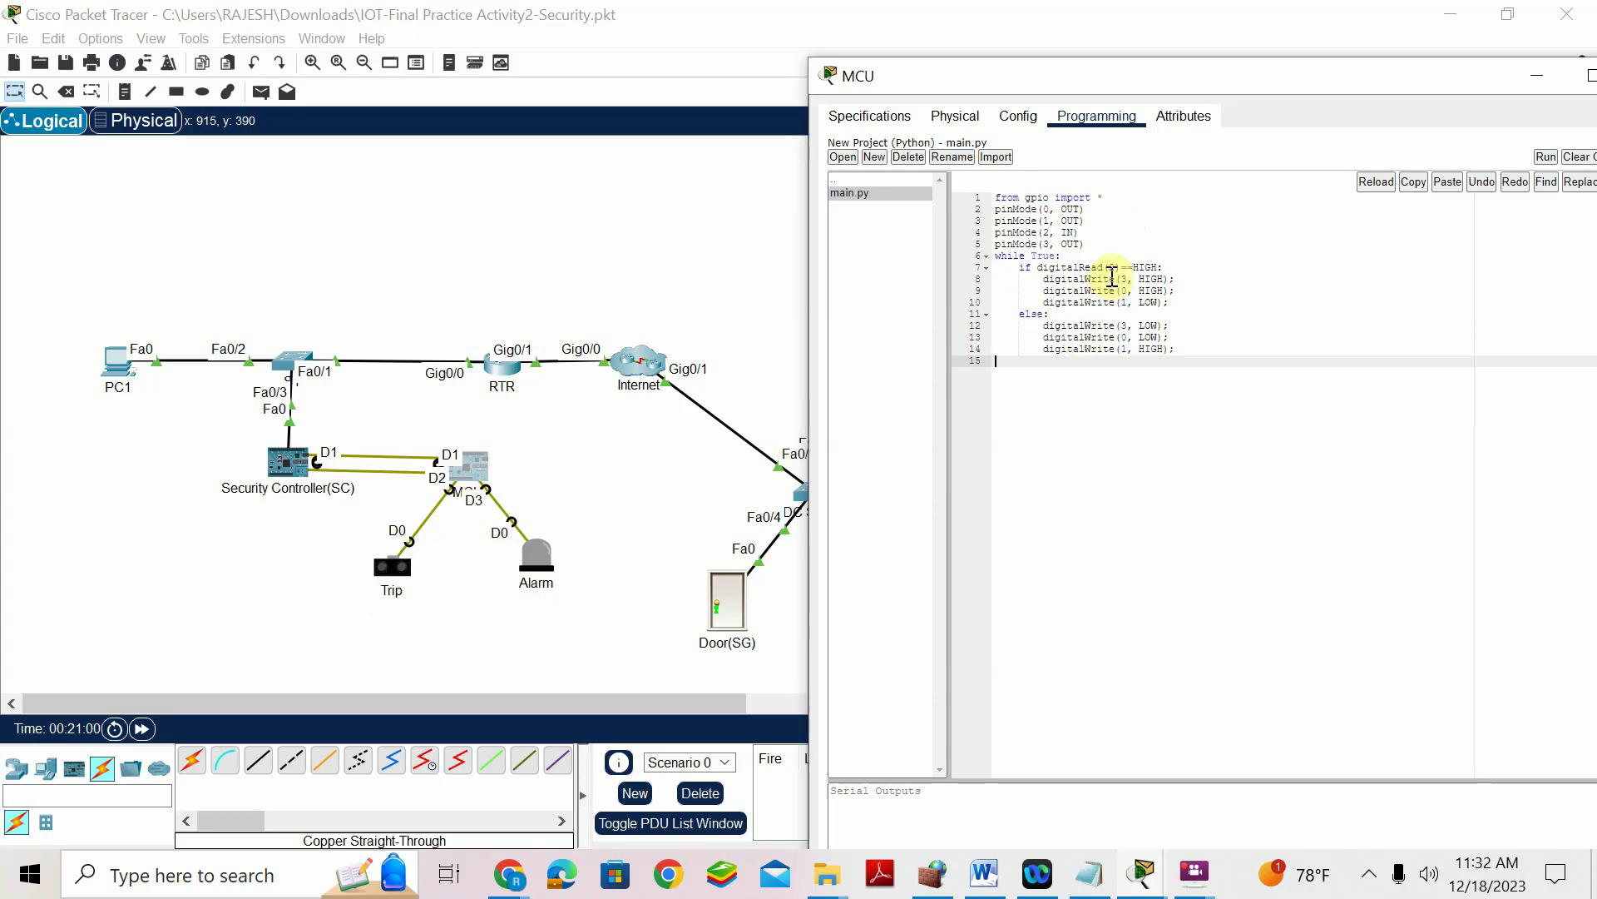
Step: Check the Trip sensor's specs, add a blank line after line 7, and view the Alarm's specs
{"action": "left_click", "coordinate": [389, 569]}
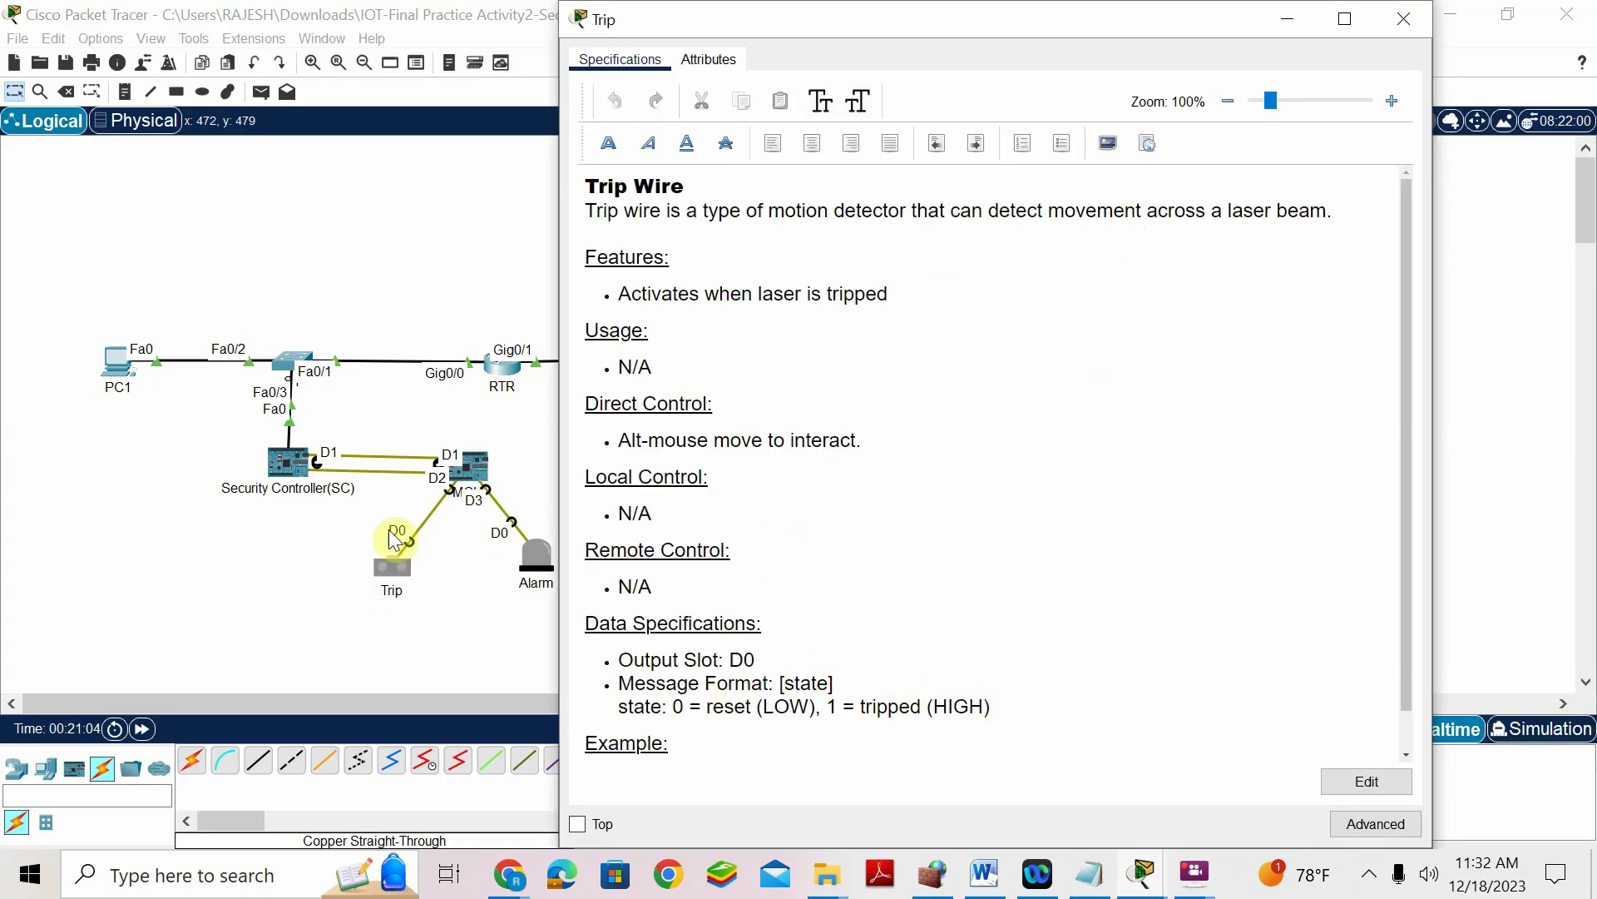
{"action": "left_click", "coordinate": [474, 468]}
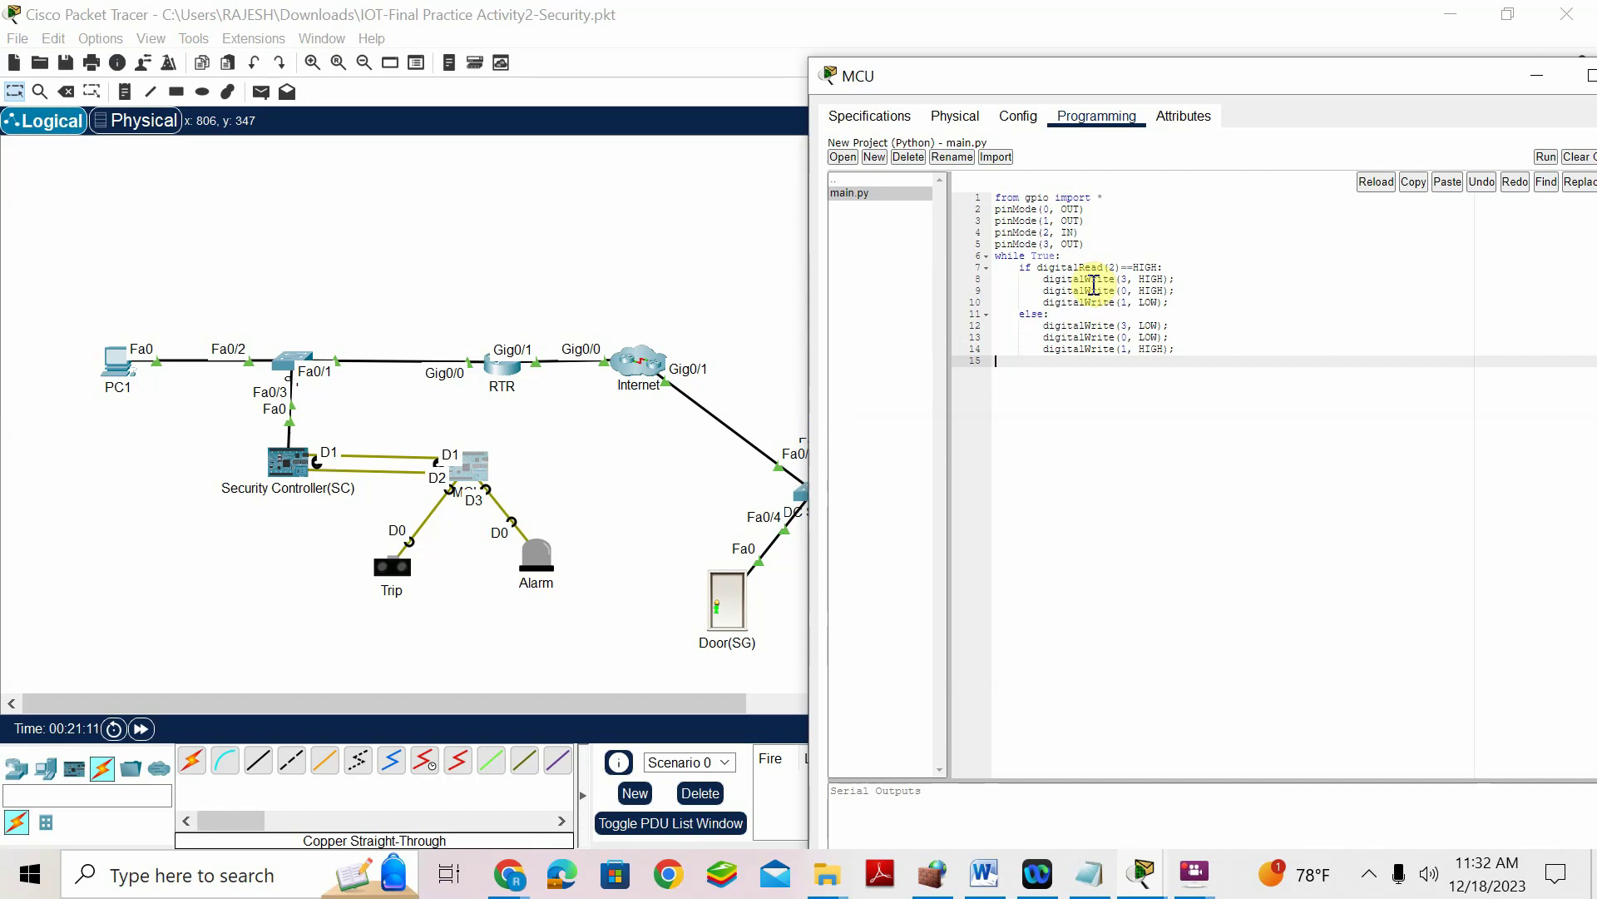
{"action": "left_click", "coordinate": [1169, 267]}
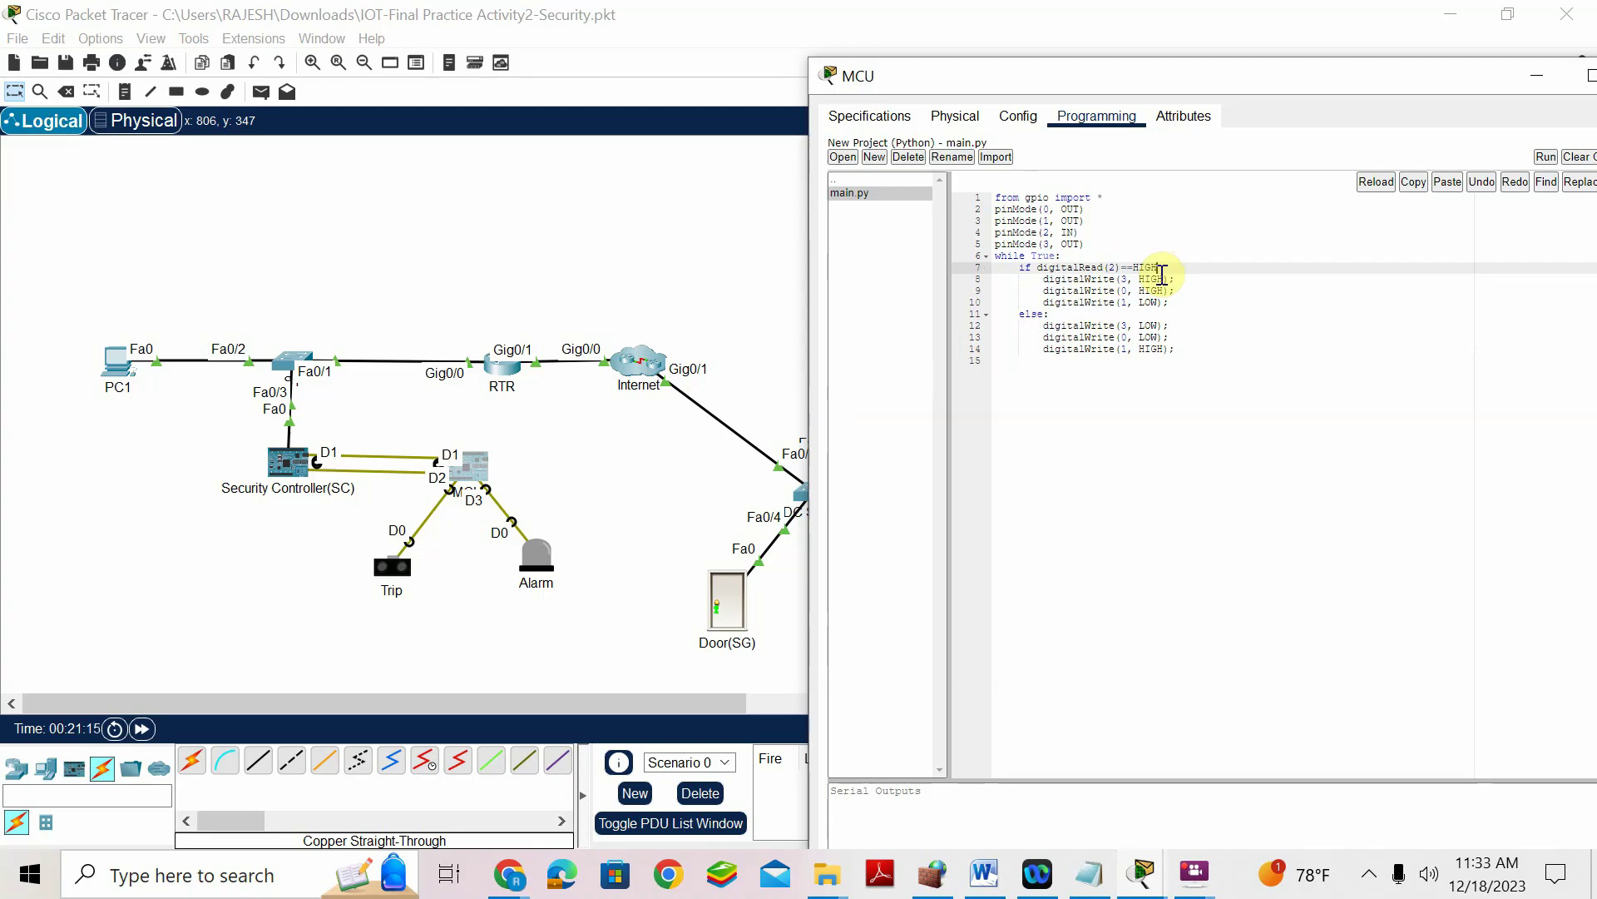
{"action": "key", "text": "Return"}
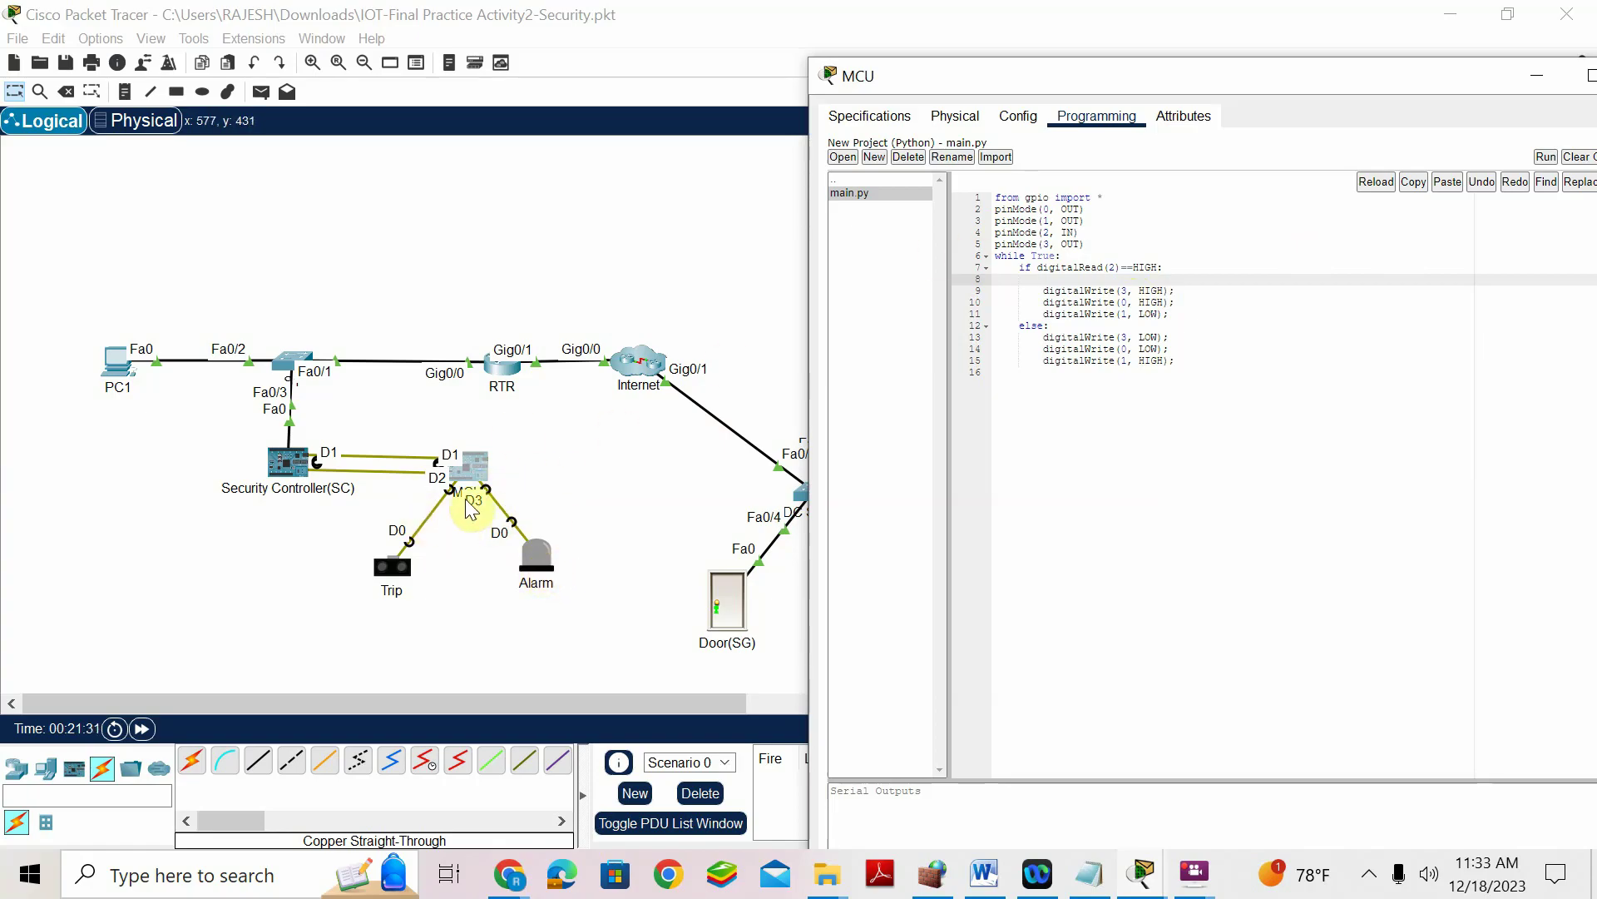
{"action": "left_click", "coordinate": [535, 554]}
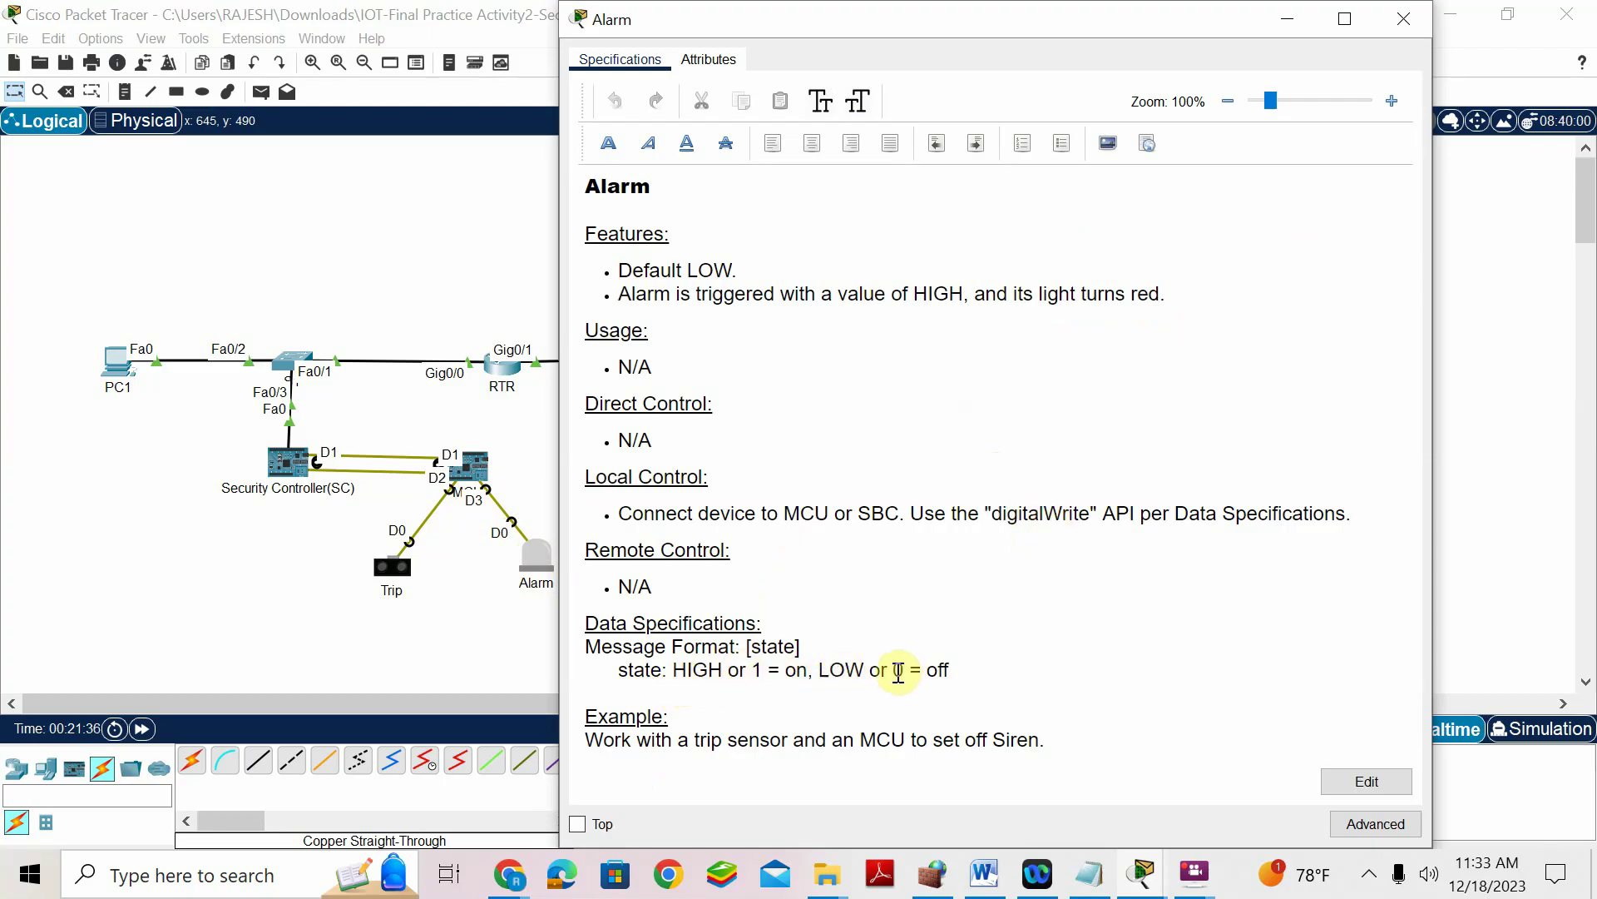
Step: Return to the MCU's main.py and move its window up out of the way
{"action": "left_click", "coordinate": [474, 473]}
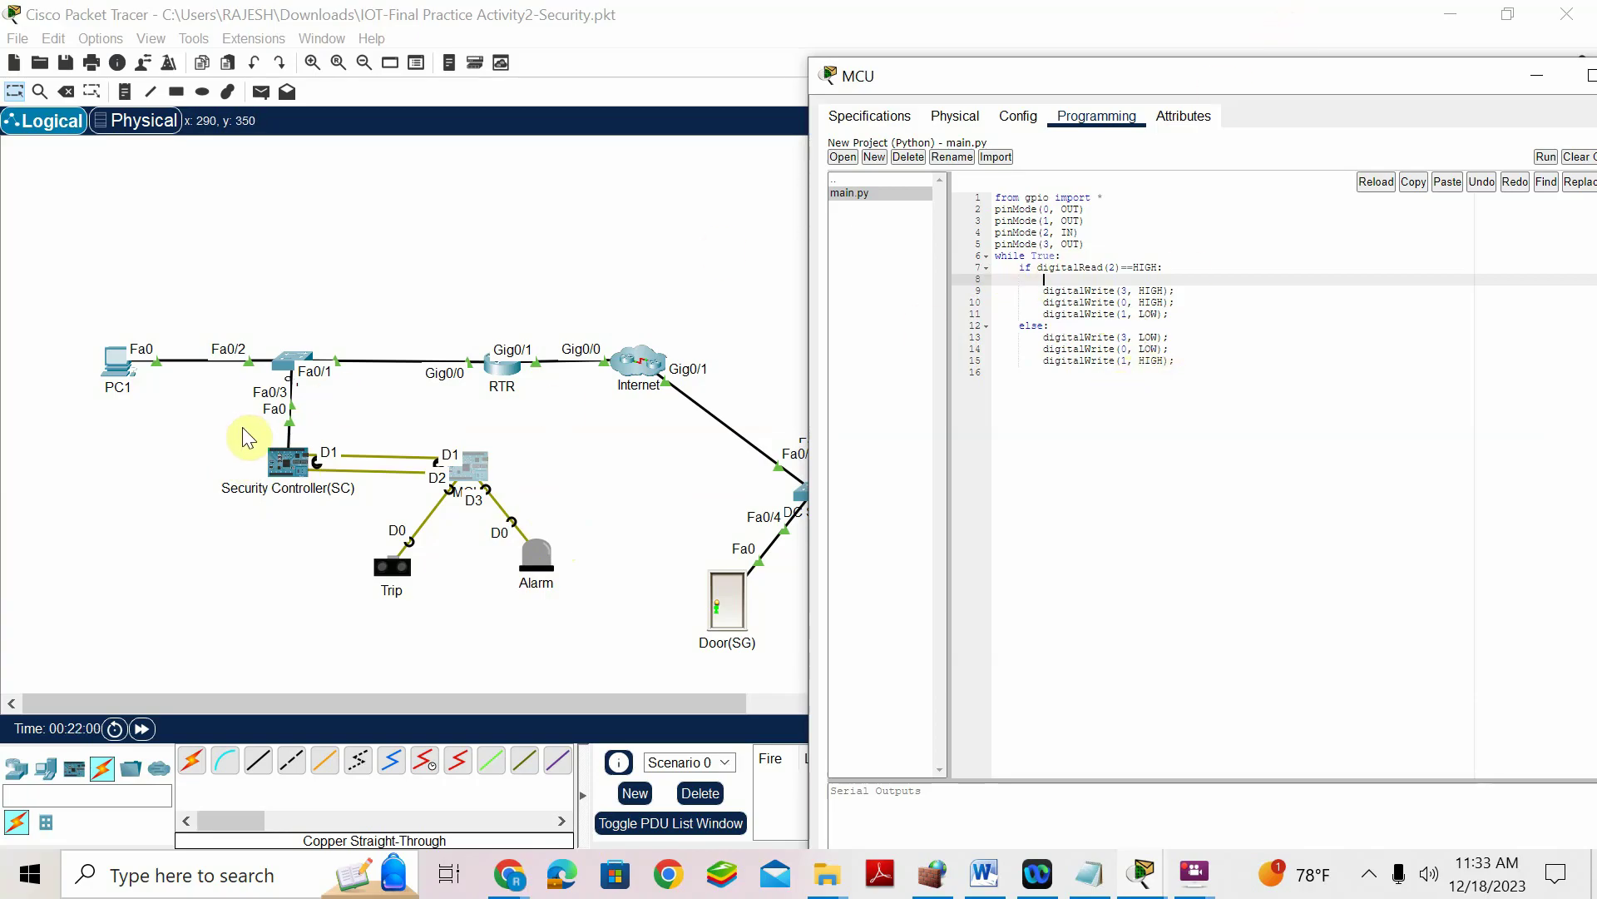
{"action": "left_click_drag", "start_coordinate": [1200, 71], "coordinate": [1065, 3]}
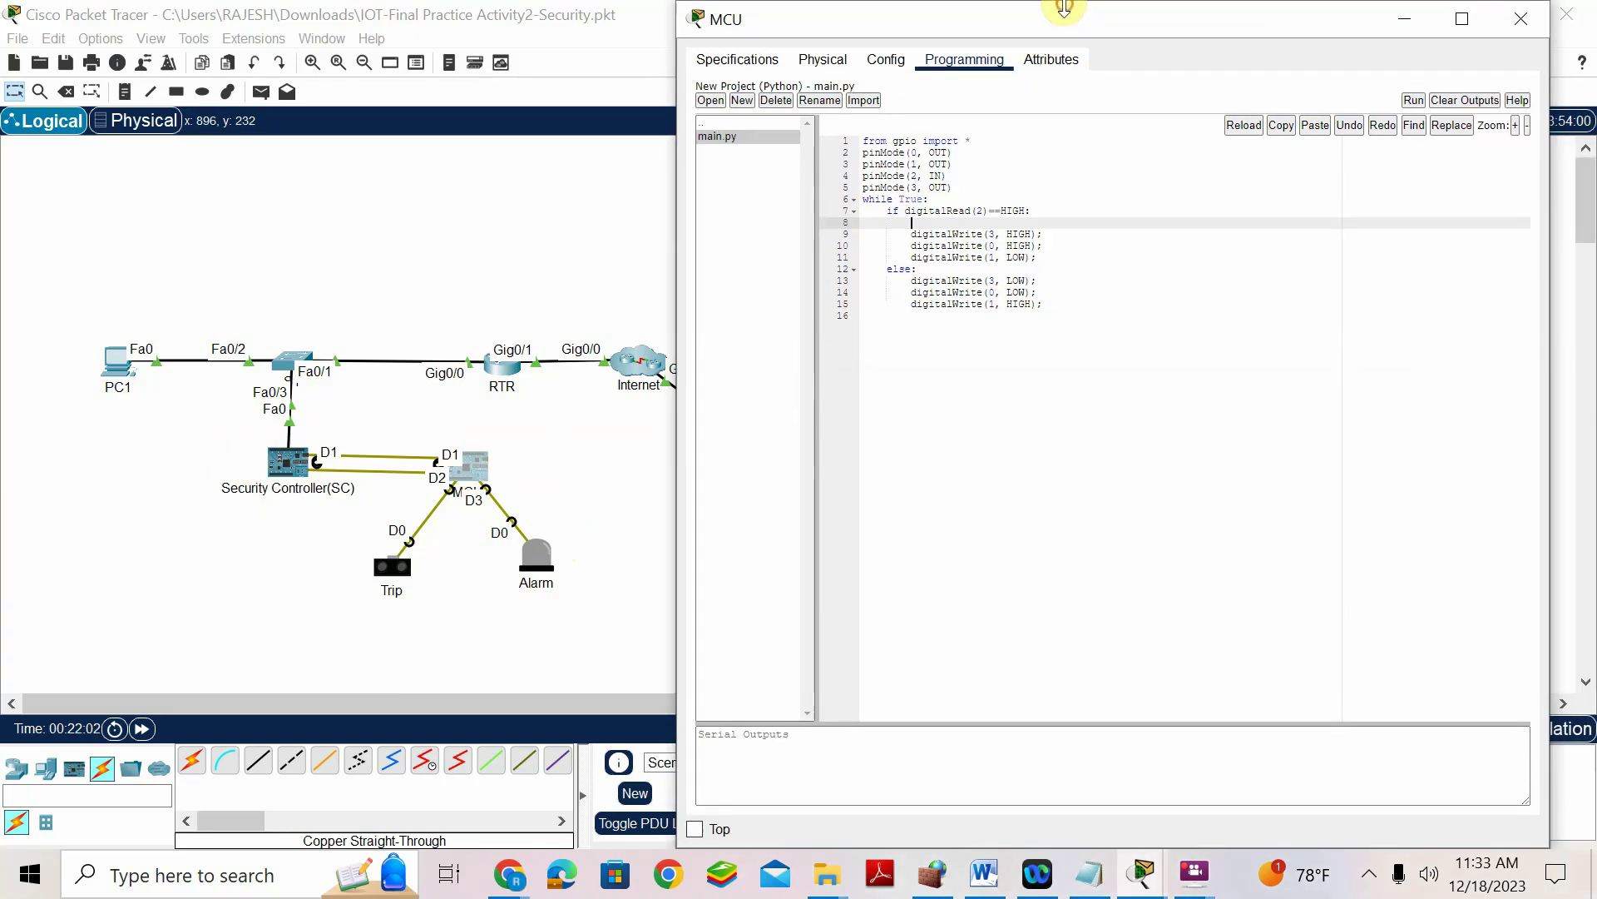
{"action": "left_click", "coordinate": [273, 467]}
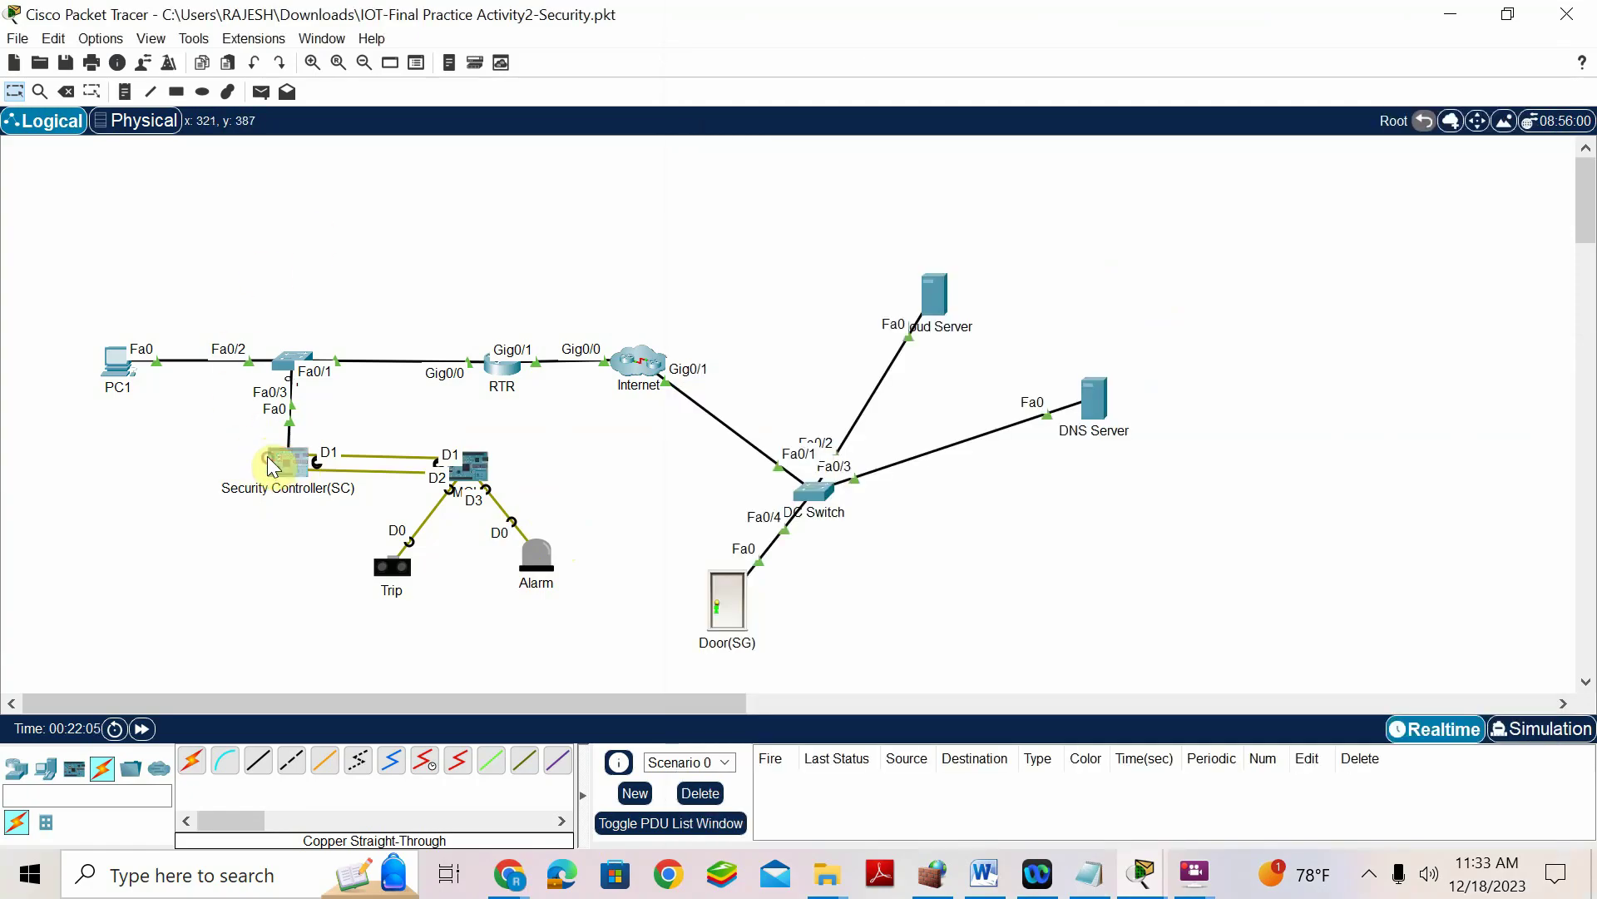
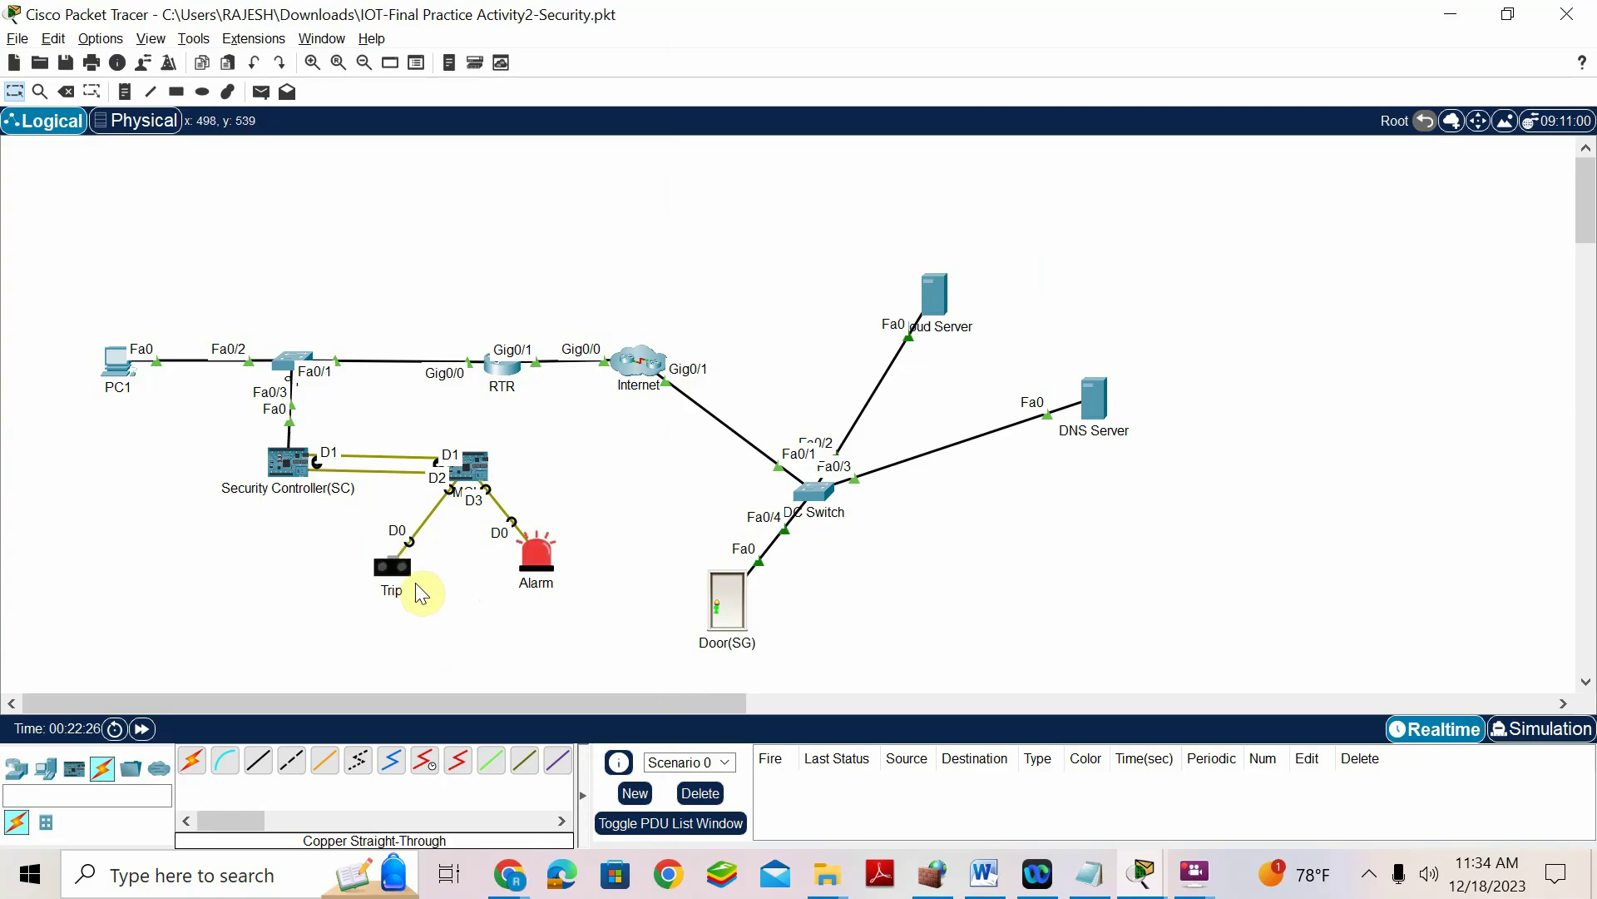
Step: Toggle the Trip sensor off and back on to set off the Alarm, then bring up the Word code document
{"action": "left_click", "coordinate": [431, 585]}
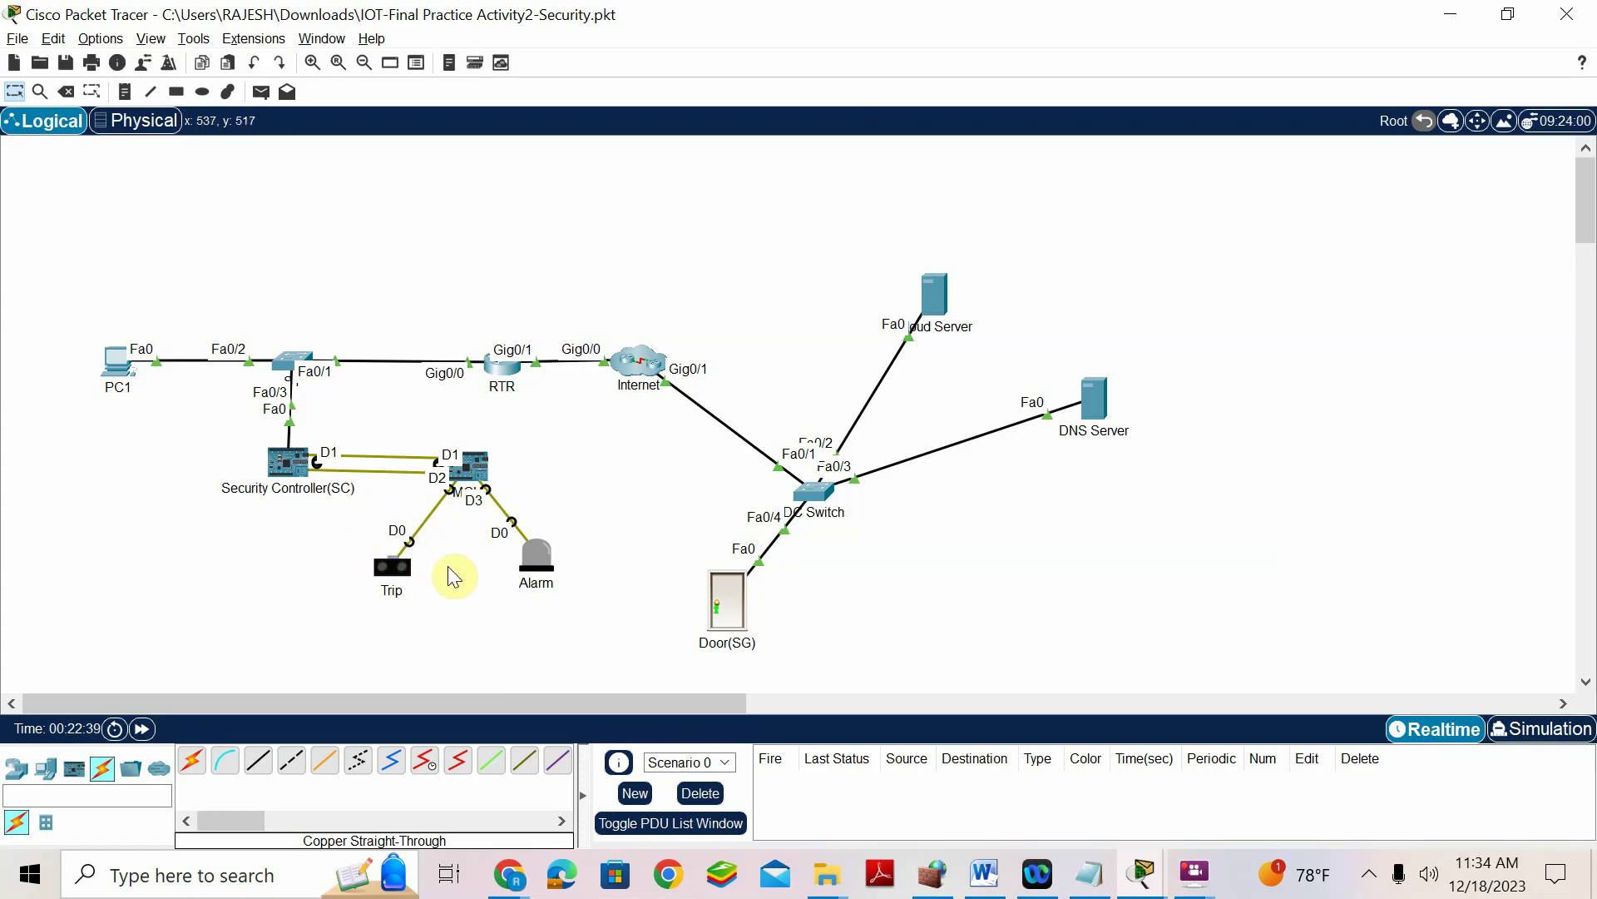
{"action": "left_click", "coordinate": [383, 541], "text": "alt"}
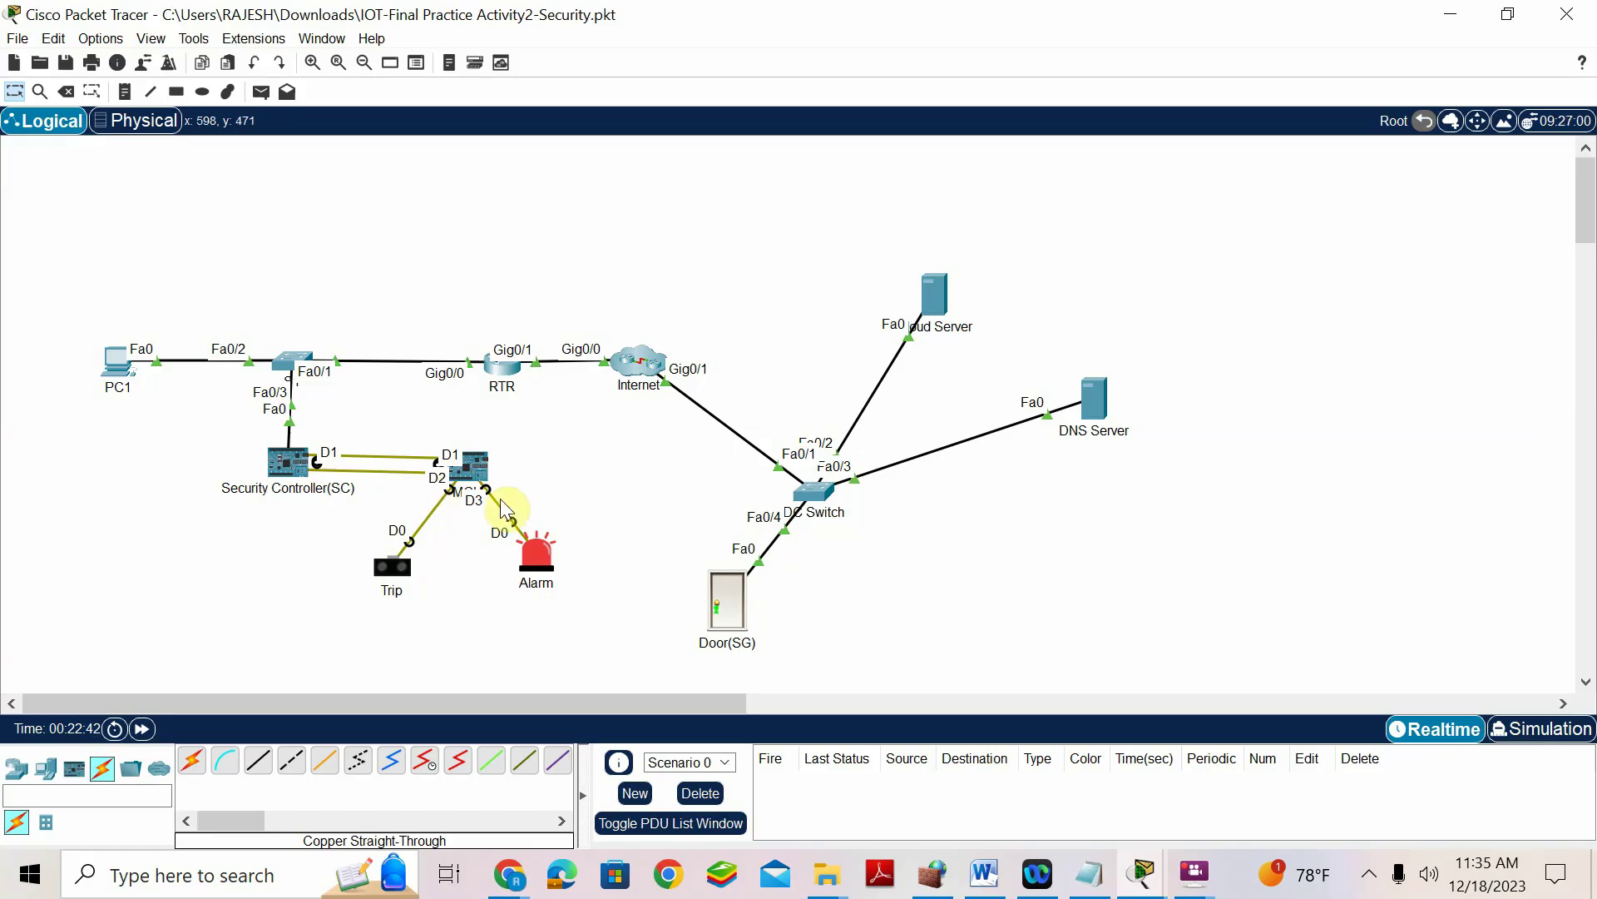
{"action": "left_click", "coordinate": [985, 872]}
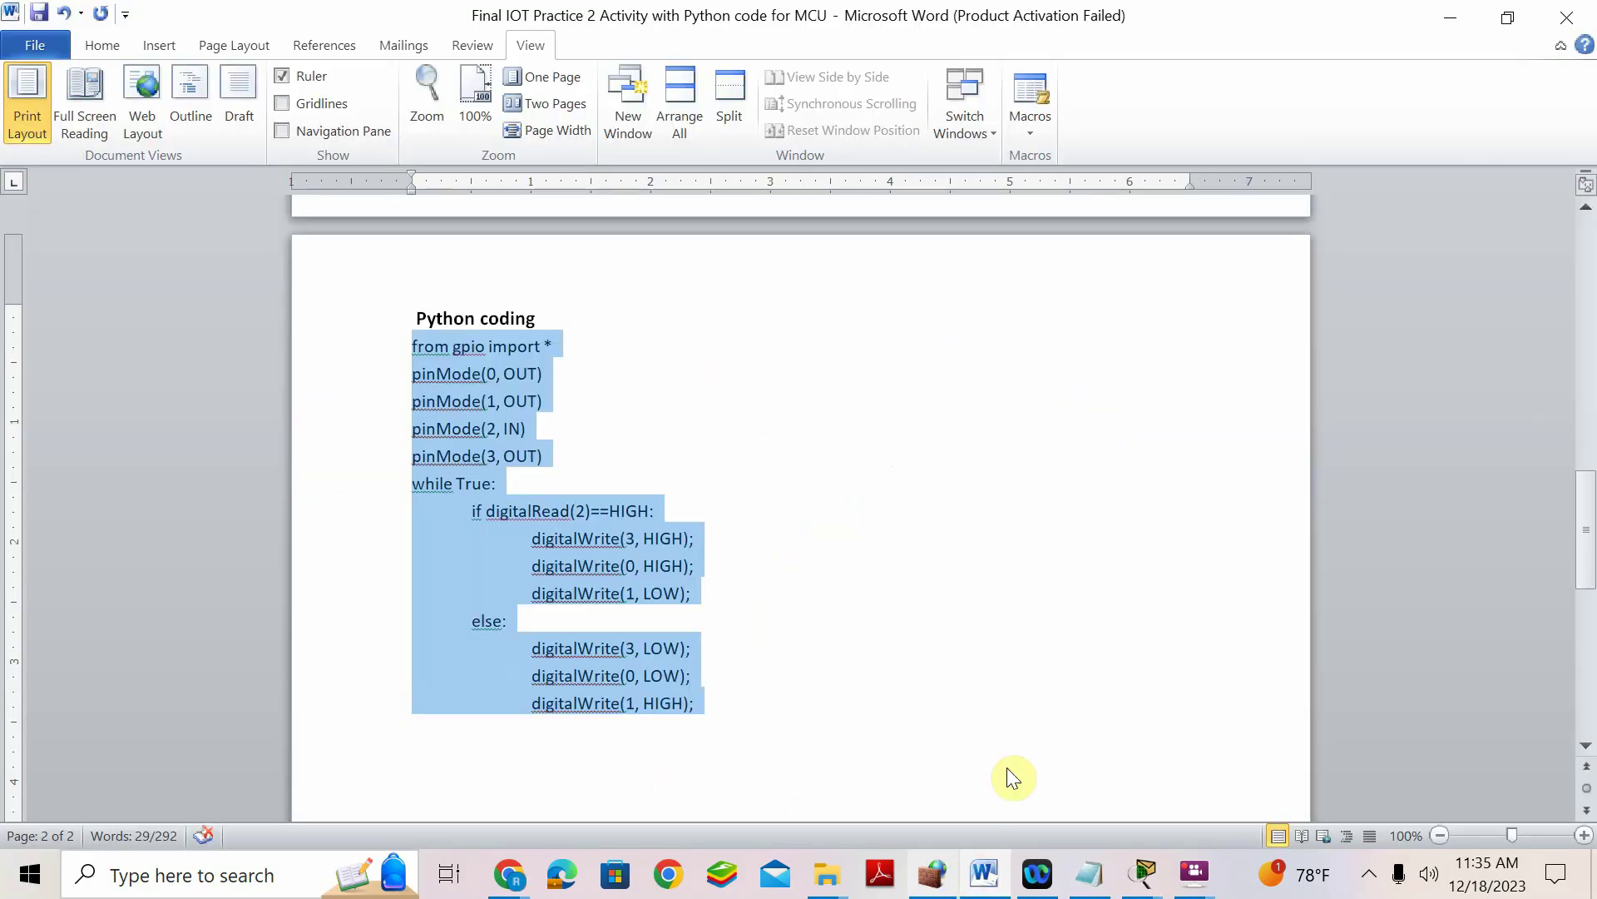
Step: Review steps 4–7 on applying cloud server conditions, then minimize Word
{"action": "scroll", "coordinate": [874, 498], "scroll_direction": "up", "scroll_amount": 10}
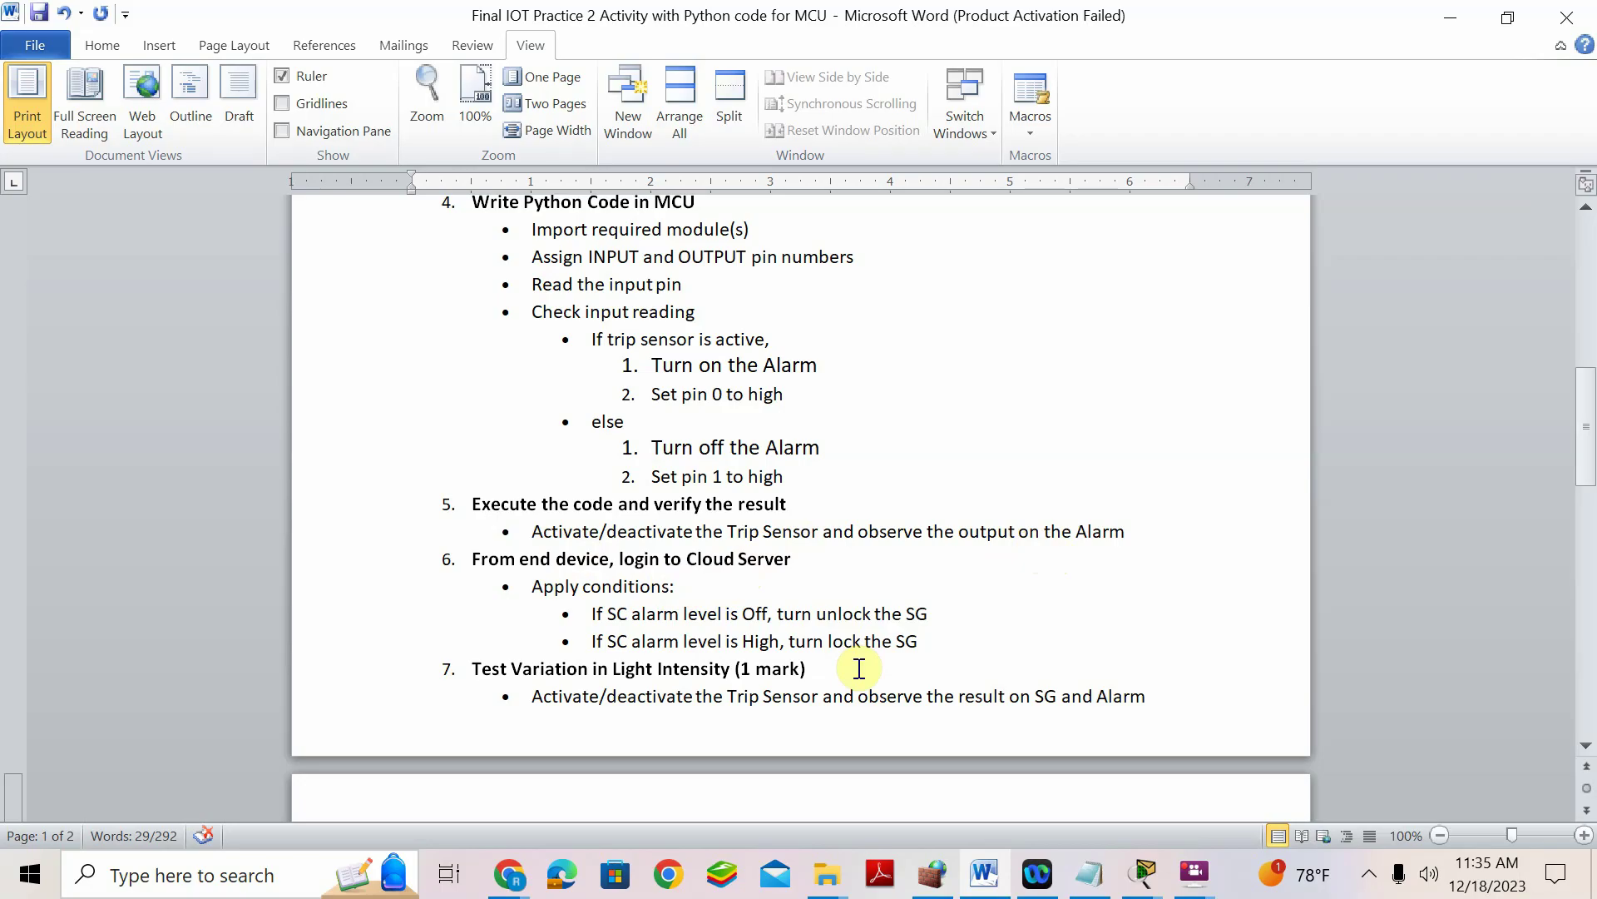
{"action": "left_click", "coordinate": [1450, 35]}
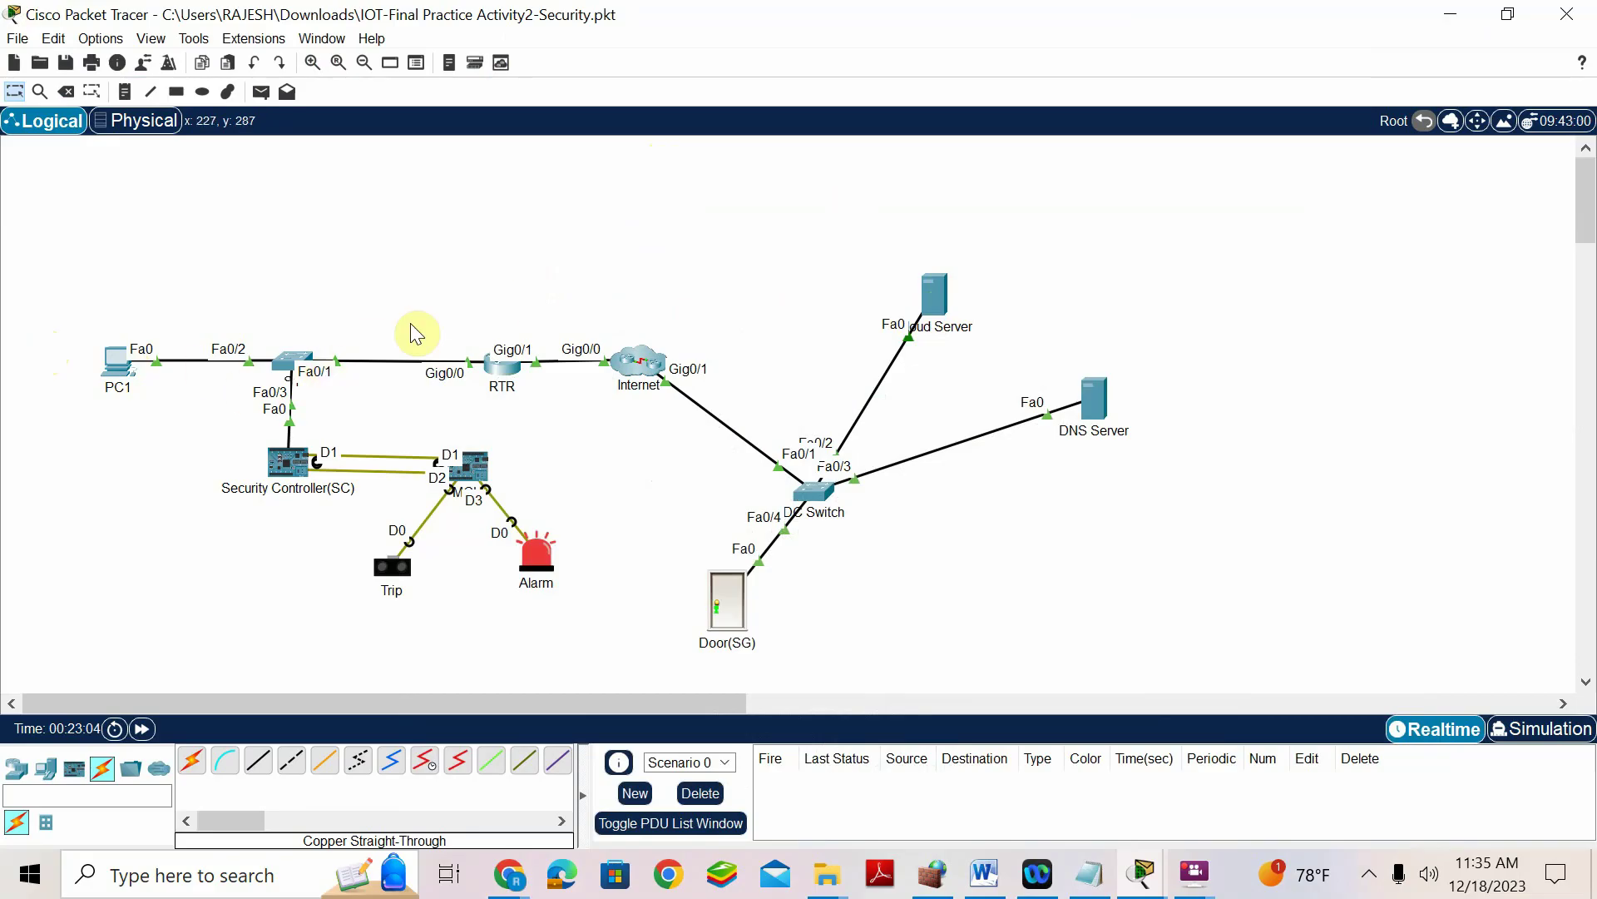
Step: Select PC1, close its IP Configuration page, and launch its Desktop Web Browser
{"action": "left_click", "coordinate": [935, 298]}
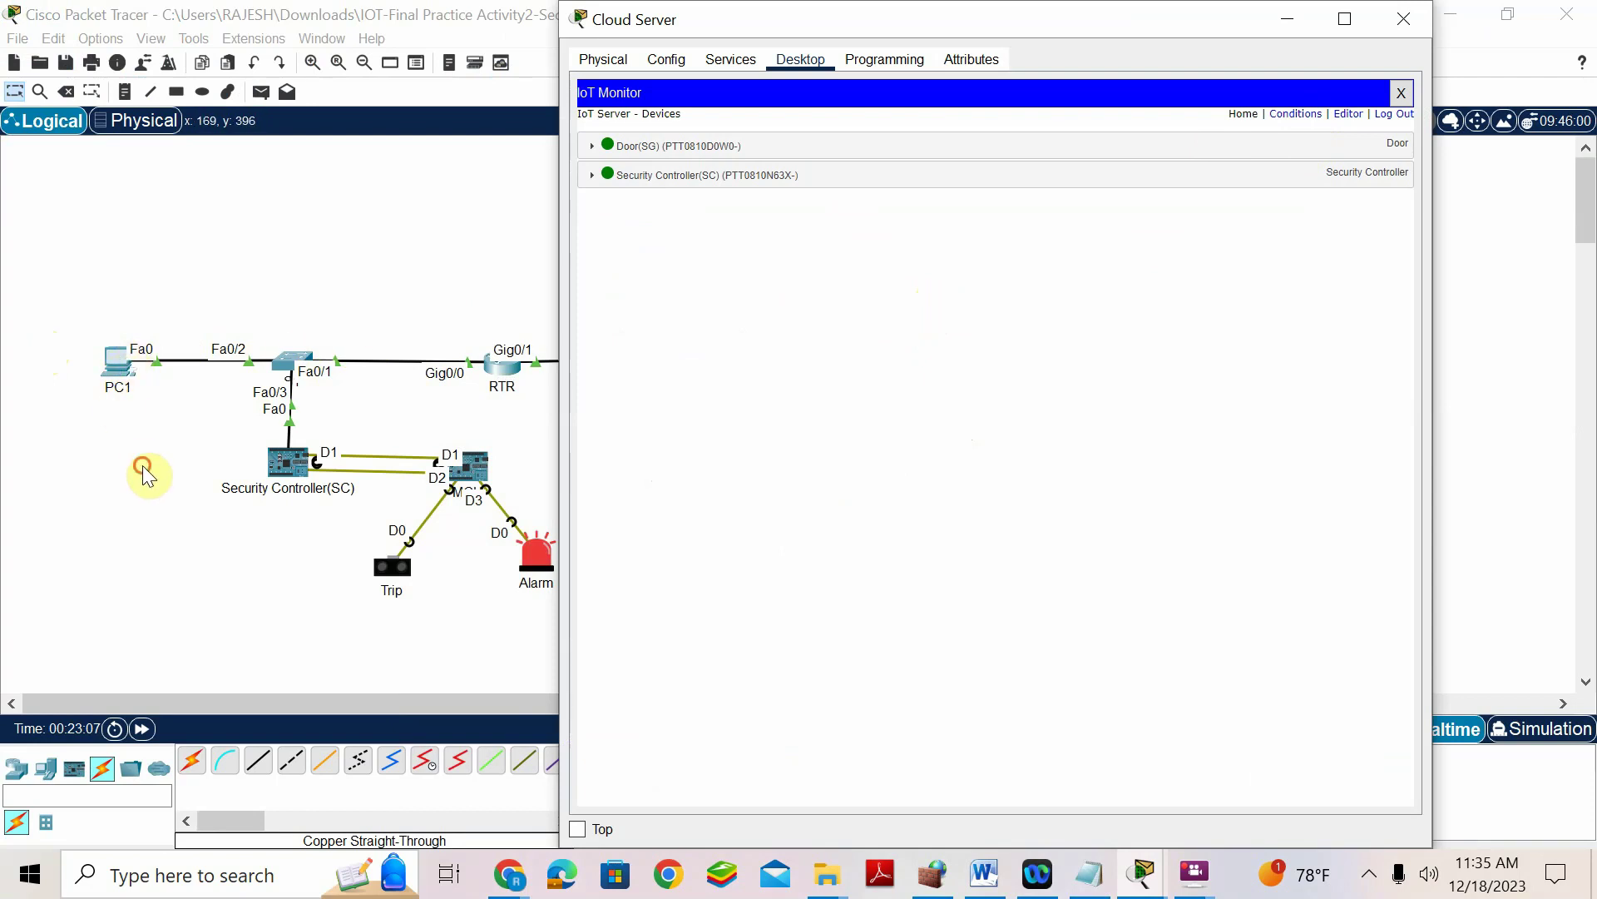
{"action": "left_click", "coordinate": [120, 389]}
{"action": "left_click", "coordinate": [113, 361]}
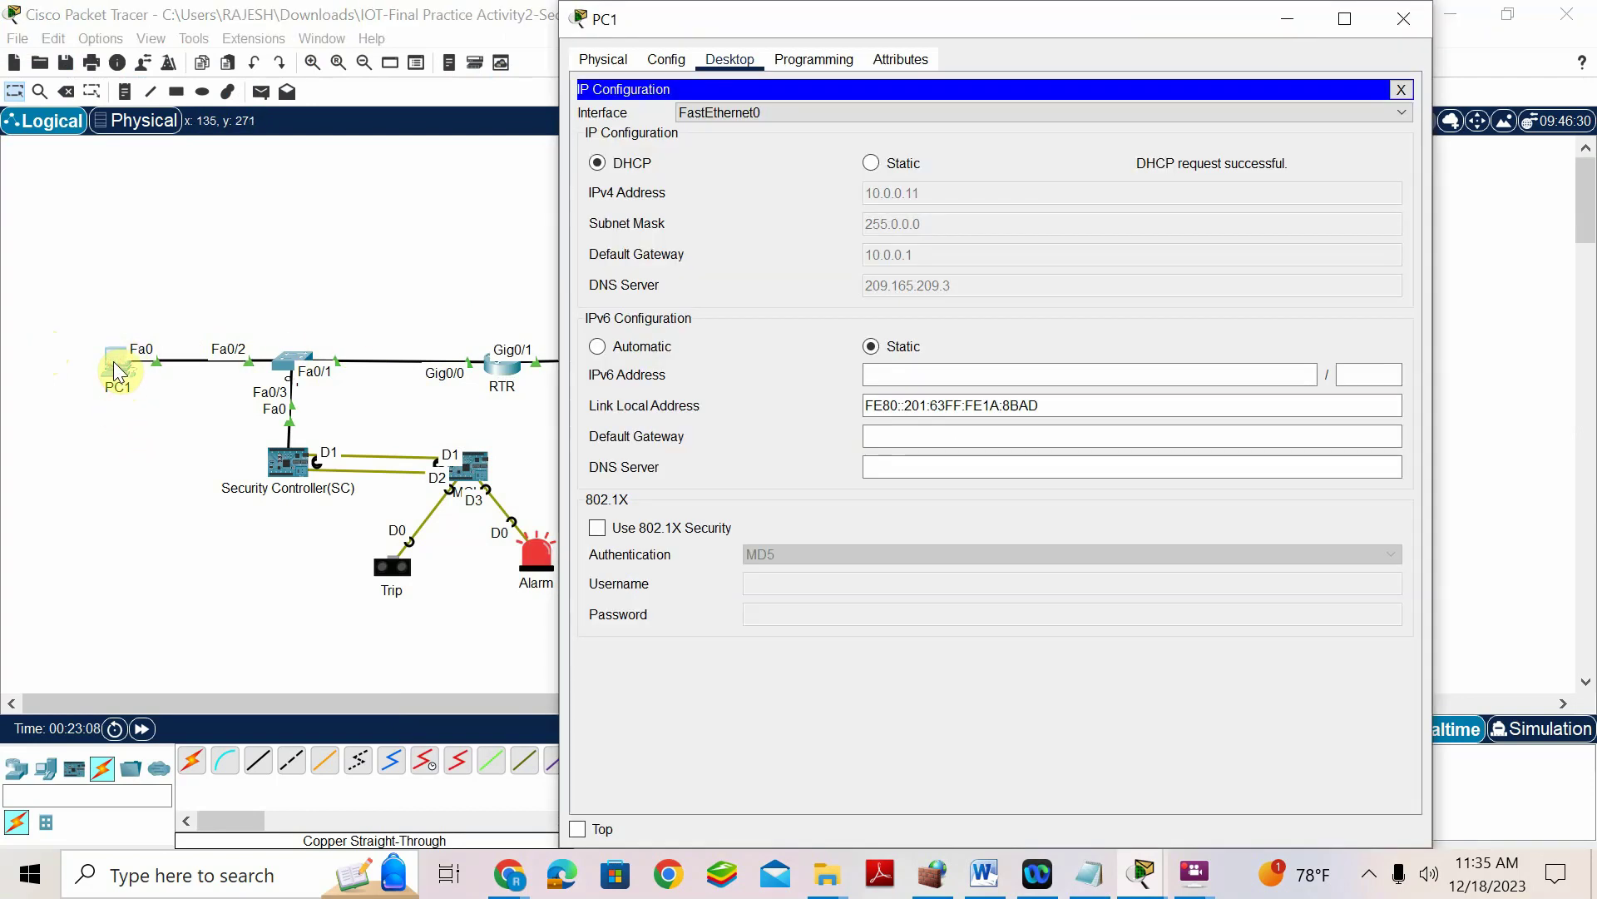
{"action": "left_click", "coordinate": [1400, 91]}
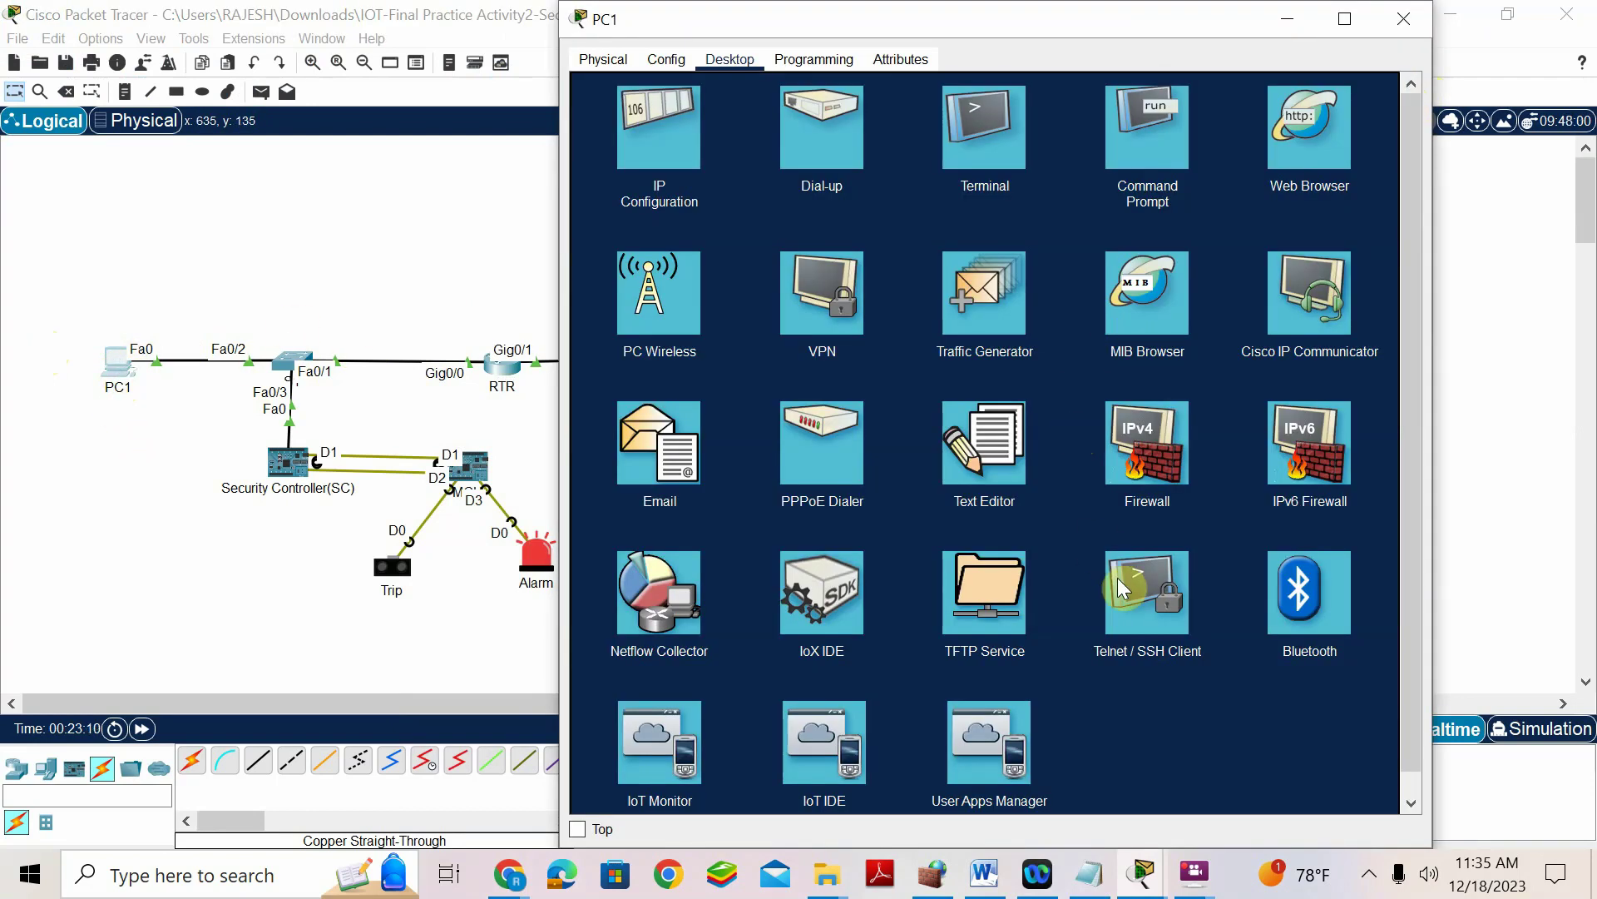
{"action": "scroll", "coordinate": [1053, 580], "scroll_direction": "down", "scroll_amount": 1}
{"action": "scroll", "coordinate": [1053, 580], "scroll_direction": "up", "scroll_amount": 1}
{"action": "left_click", "coordinate": [1291, 140]}
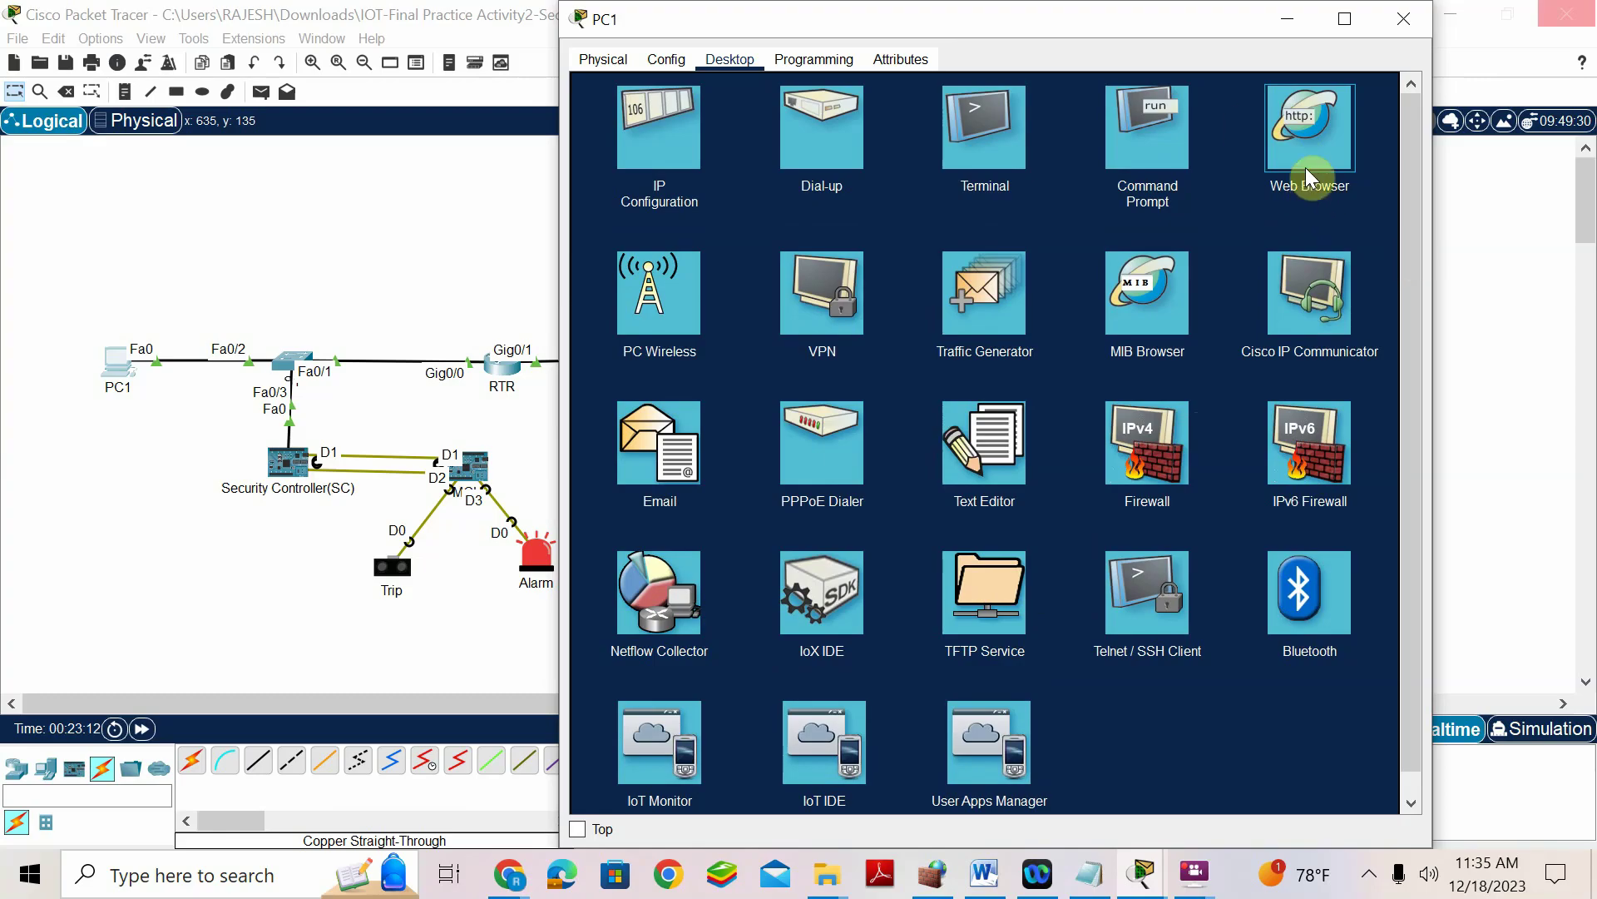
{"action": "left_click", "coordinate": [350, 213]}
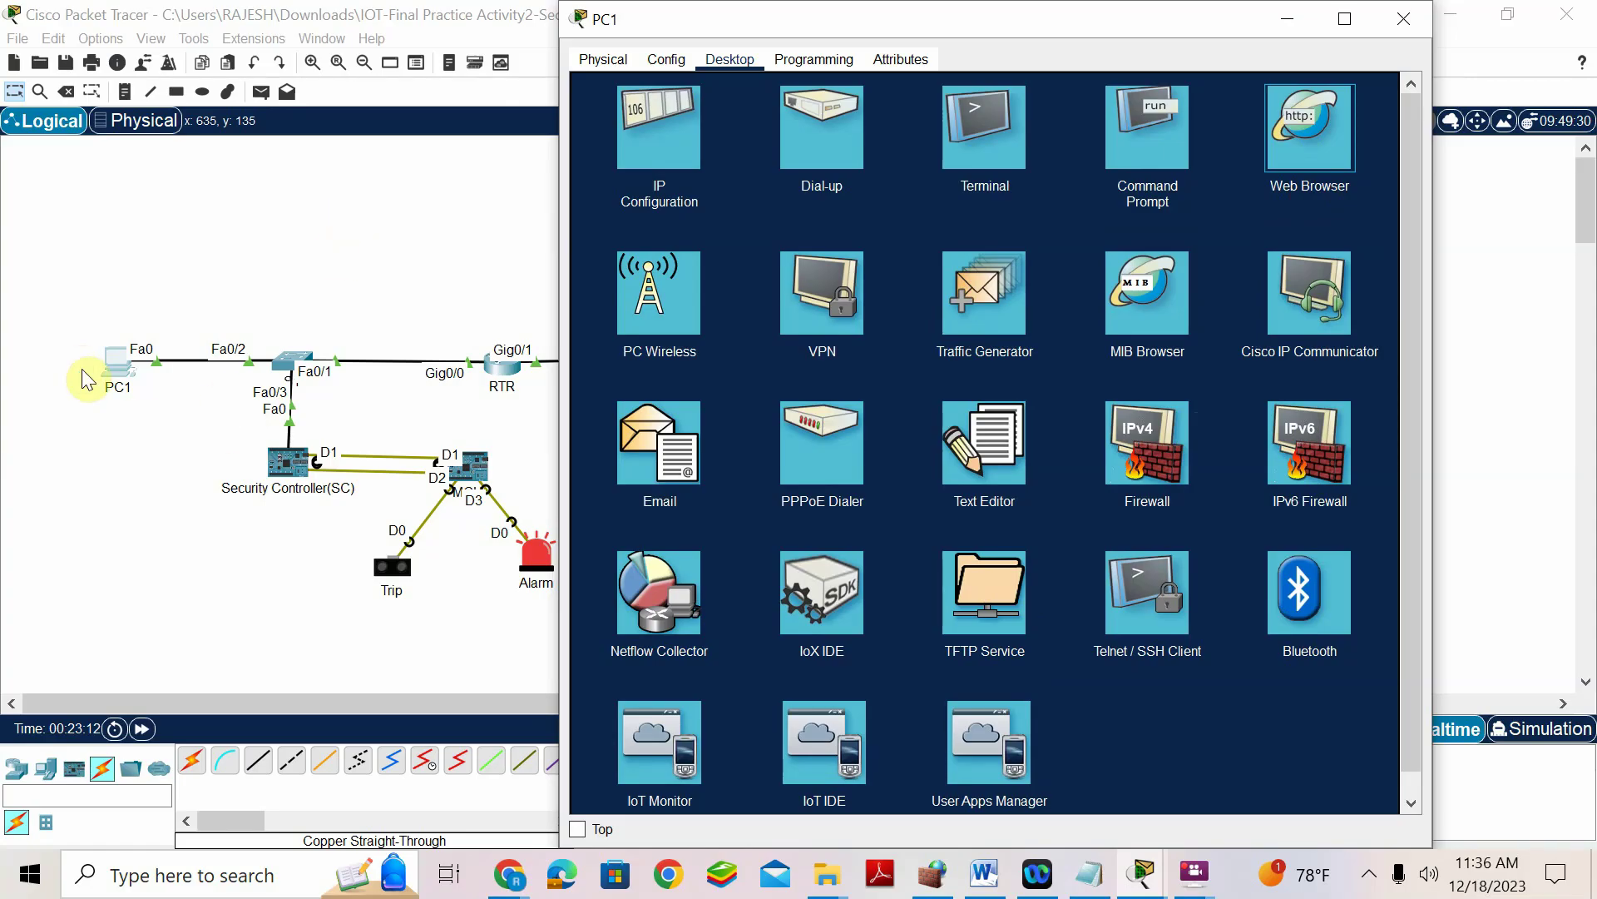
{"action": "left_click", "coordinate": [1323, 120]}
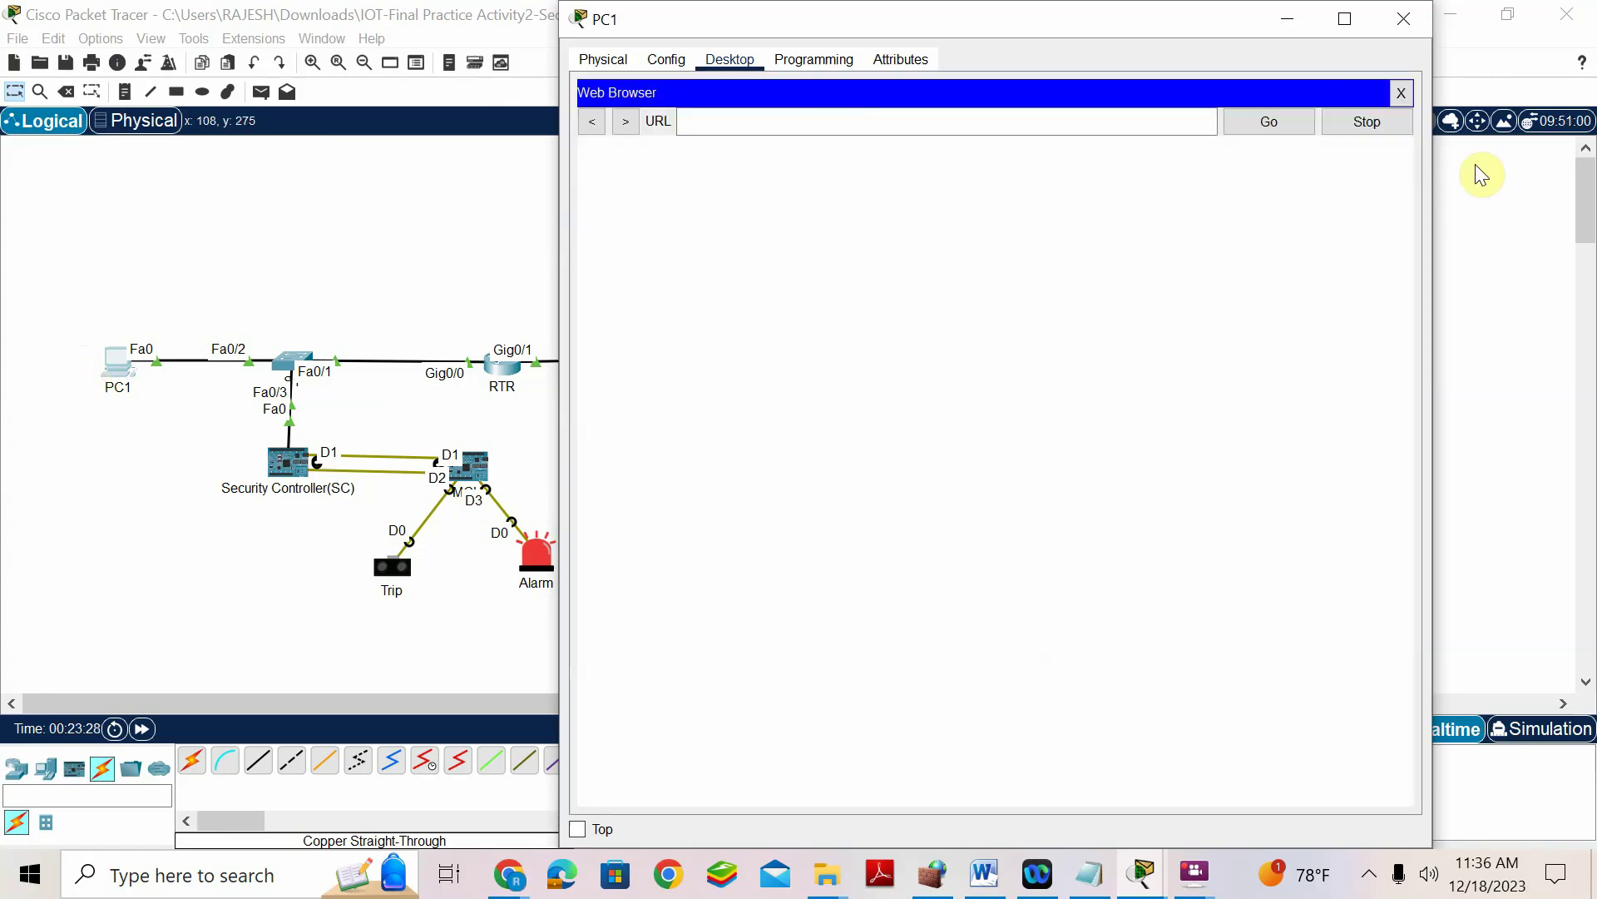
{"action": "left_click", "coordinate": [1040, 126]}
{"action": "type", "text": "digitalWrite(3, LOW);\tdigitalWrite(0, LOW);\tdigitalWrite(1, LOW);"}
{"action": "double_click", "coordinate": [1177, 122]}
{"action": "type", "text": "HIGH"}
{"action": "left_click_drag", "start_coordinate": [692, 126], "coordinate": [1477, 249]}
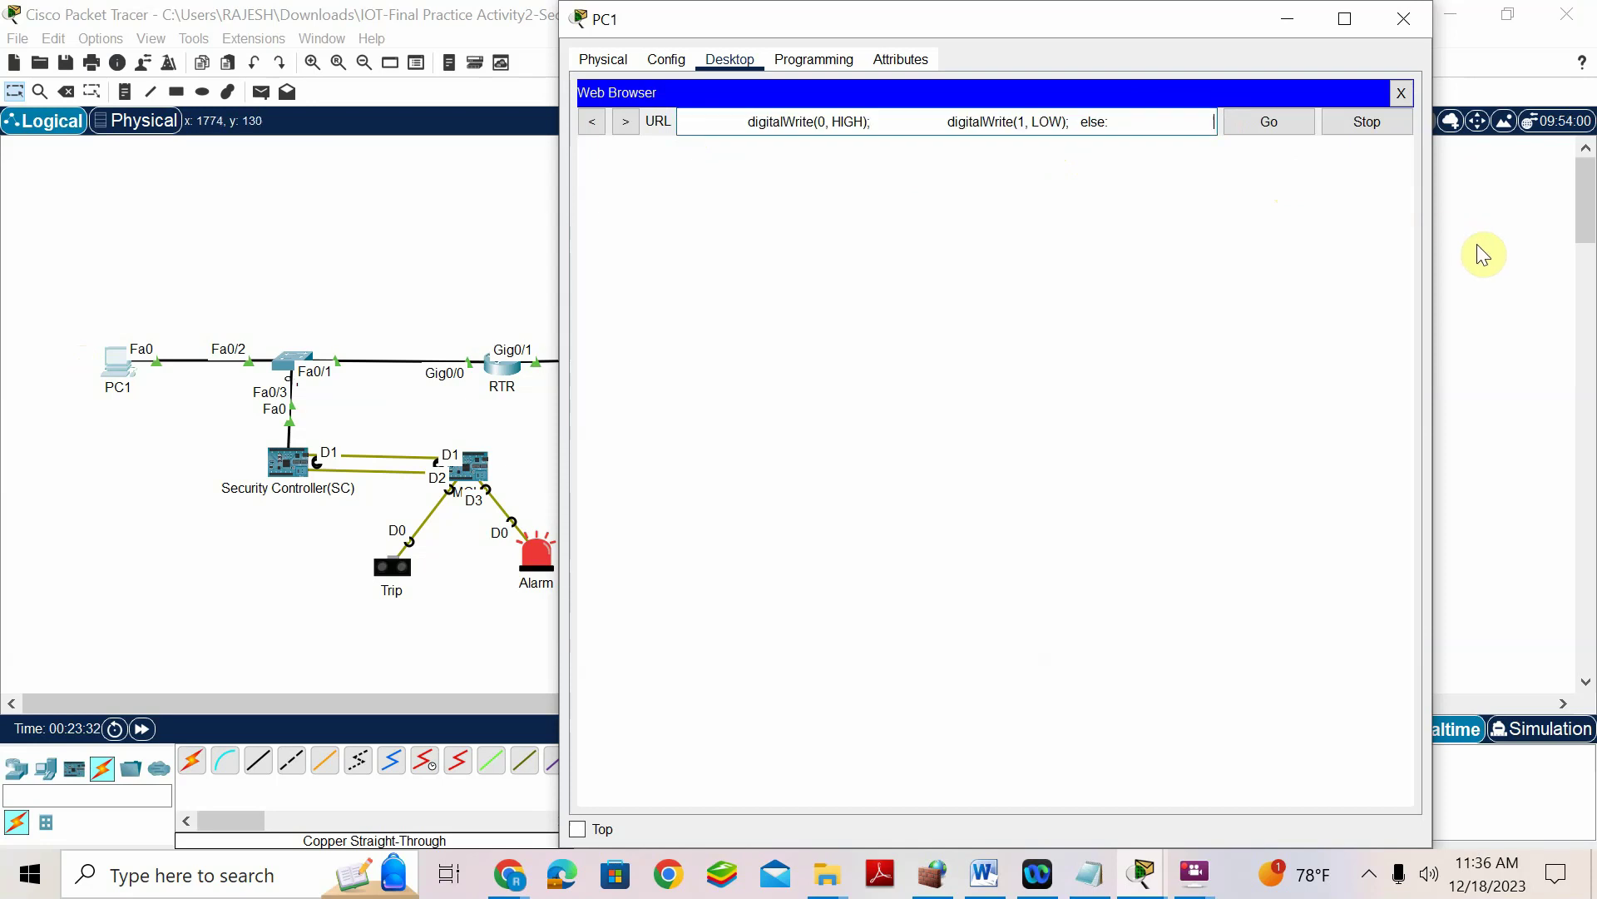
{"action": "left_click_drag", "start_coordinate": [1146, 119], "coordinate": [1184, 127]}
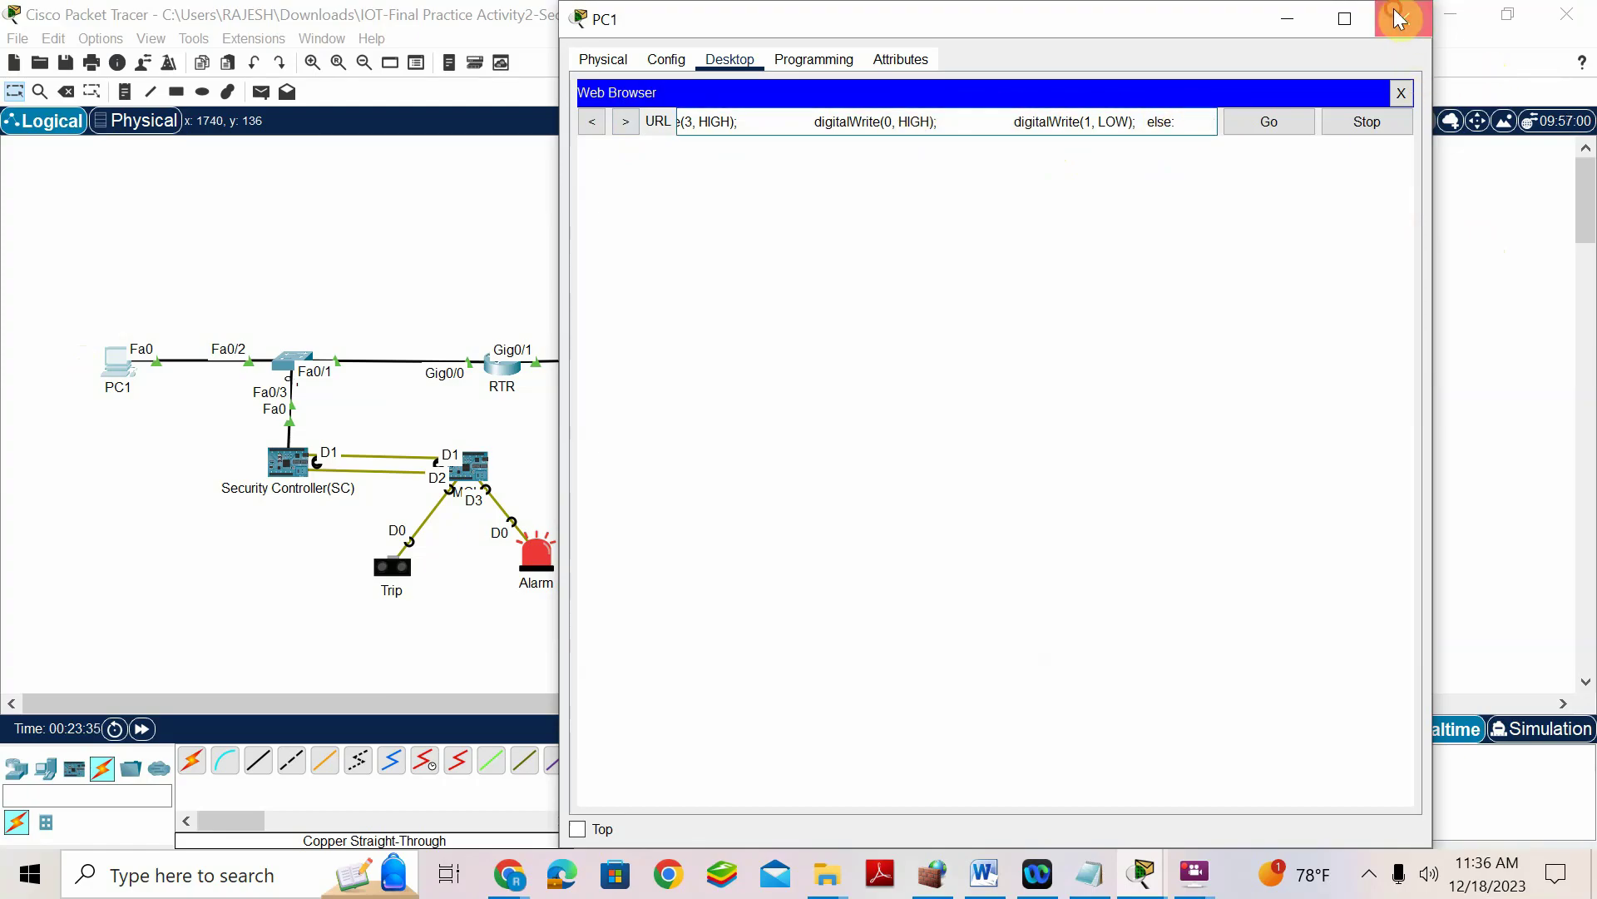
{"action": "left_click", "coordinate": [1398, 18]}
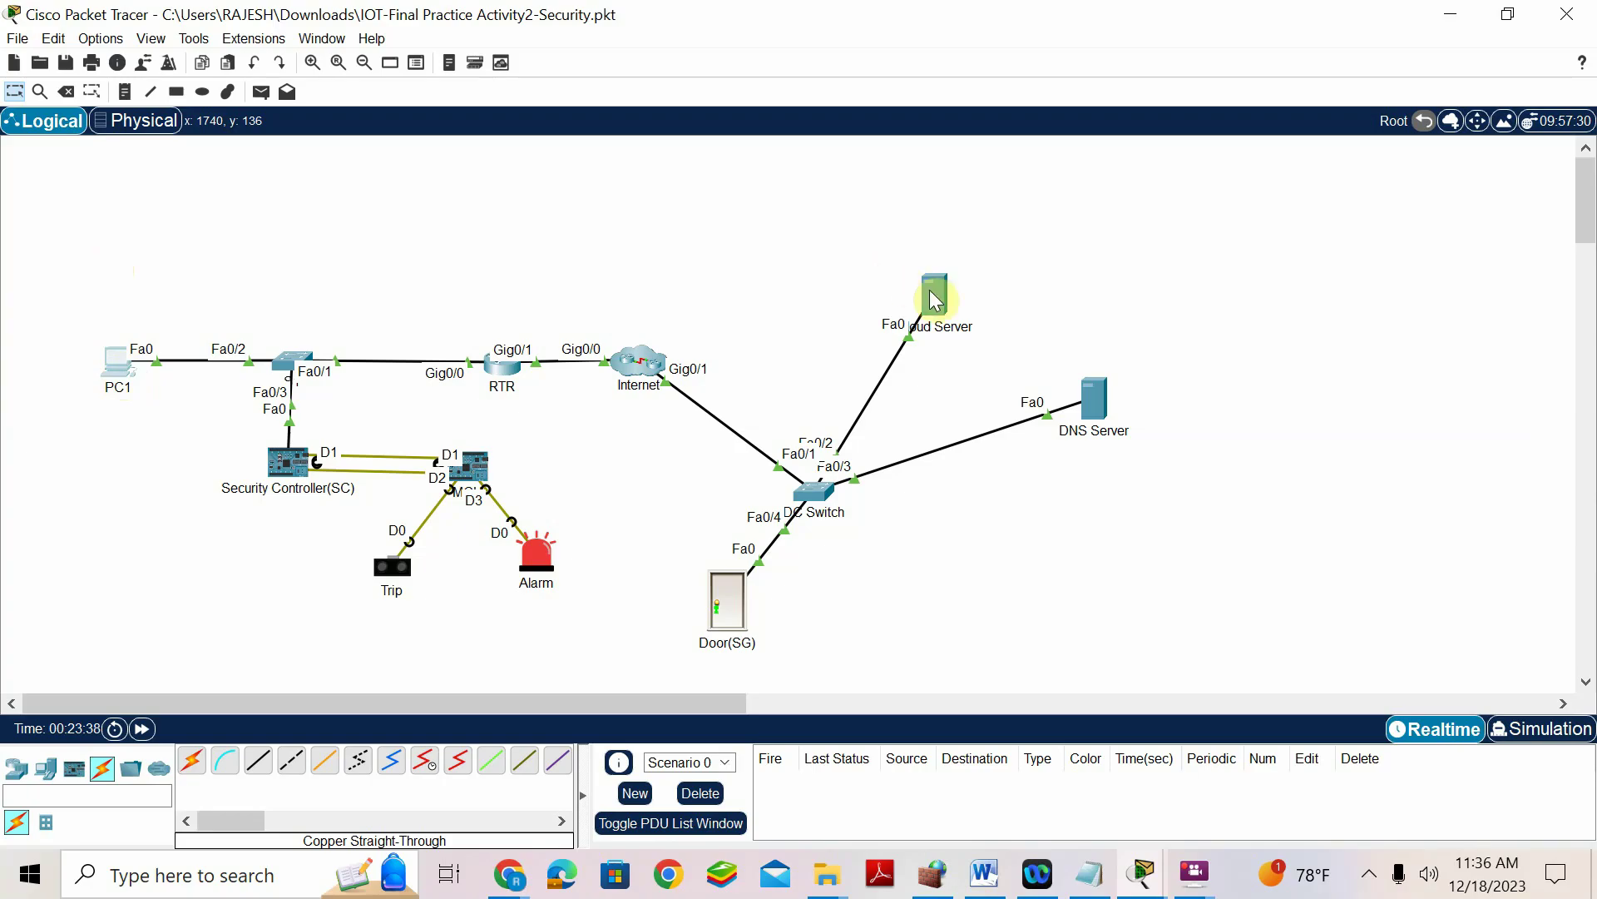
{"action": "left_click", "coordinate": [129, 360]}
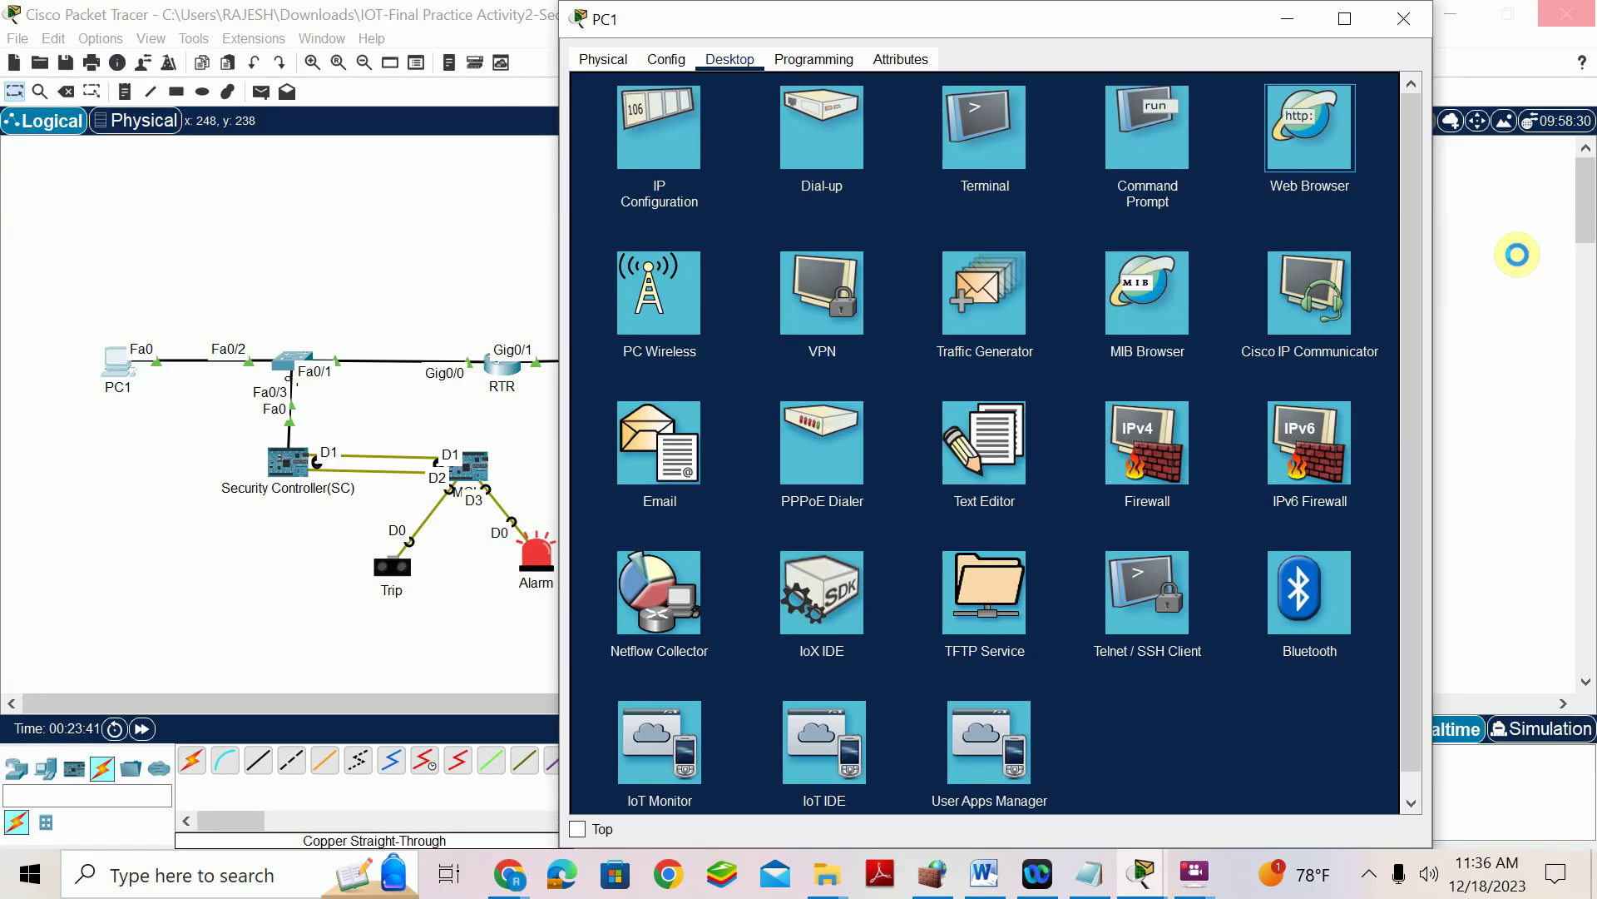
{"action": "key", "text": "alt+F4"}
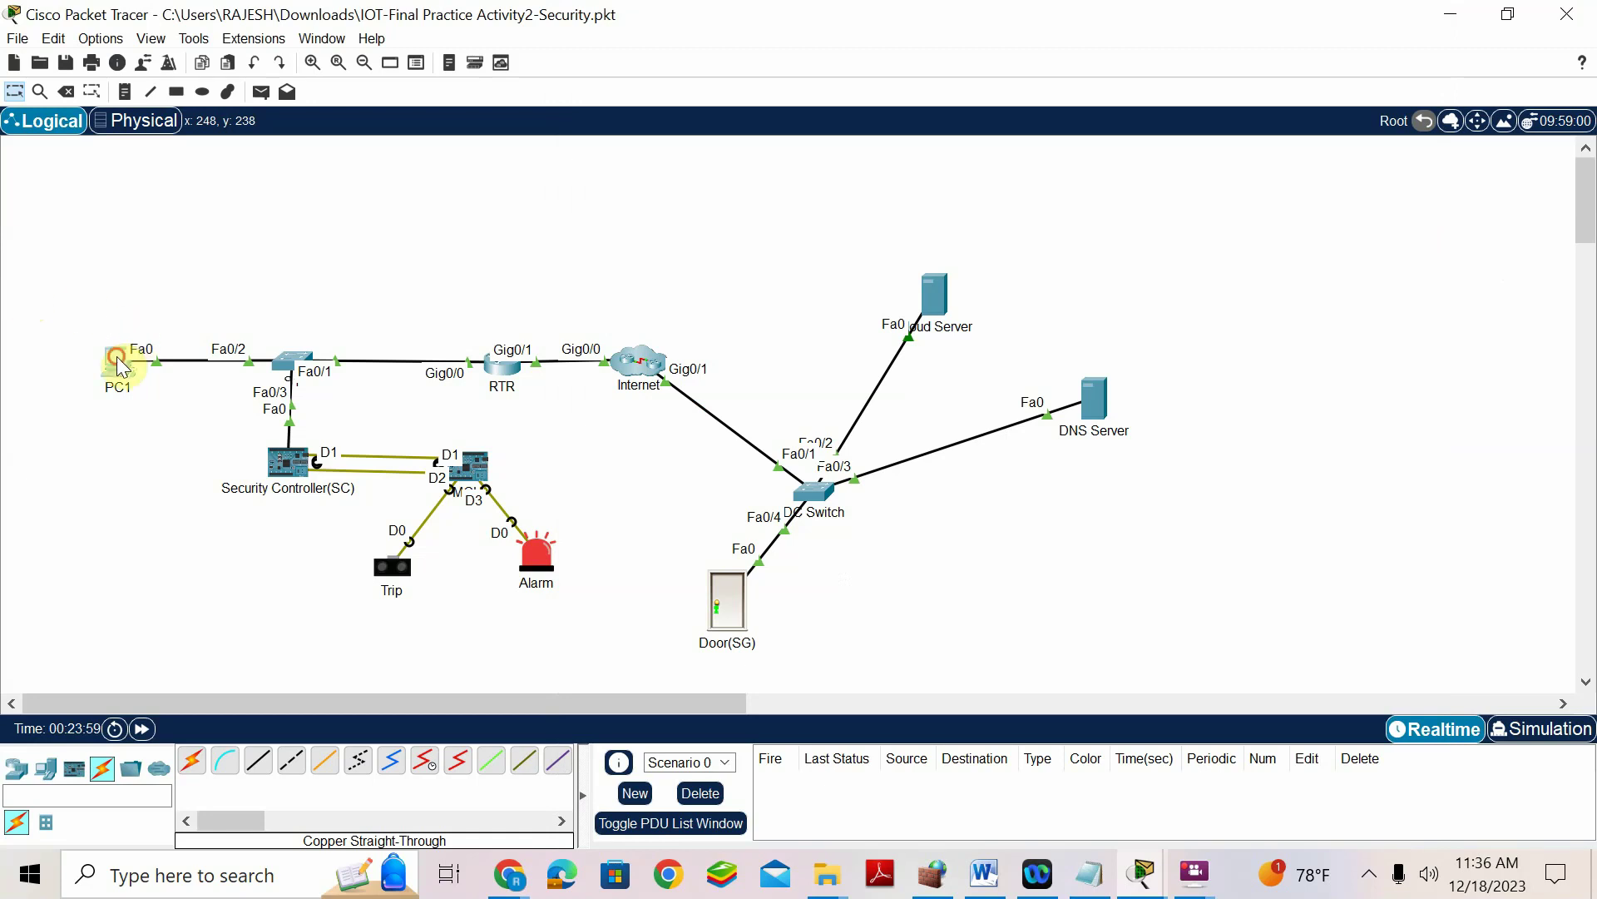
{"action": "left_click", "coordinate": [120, 365]}
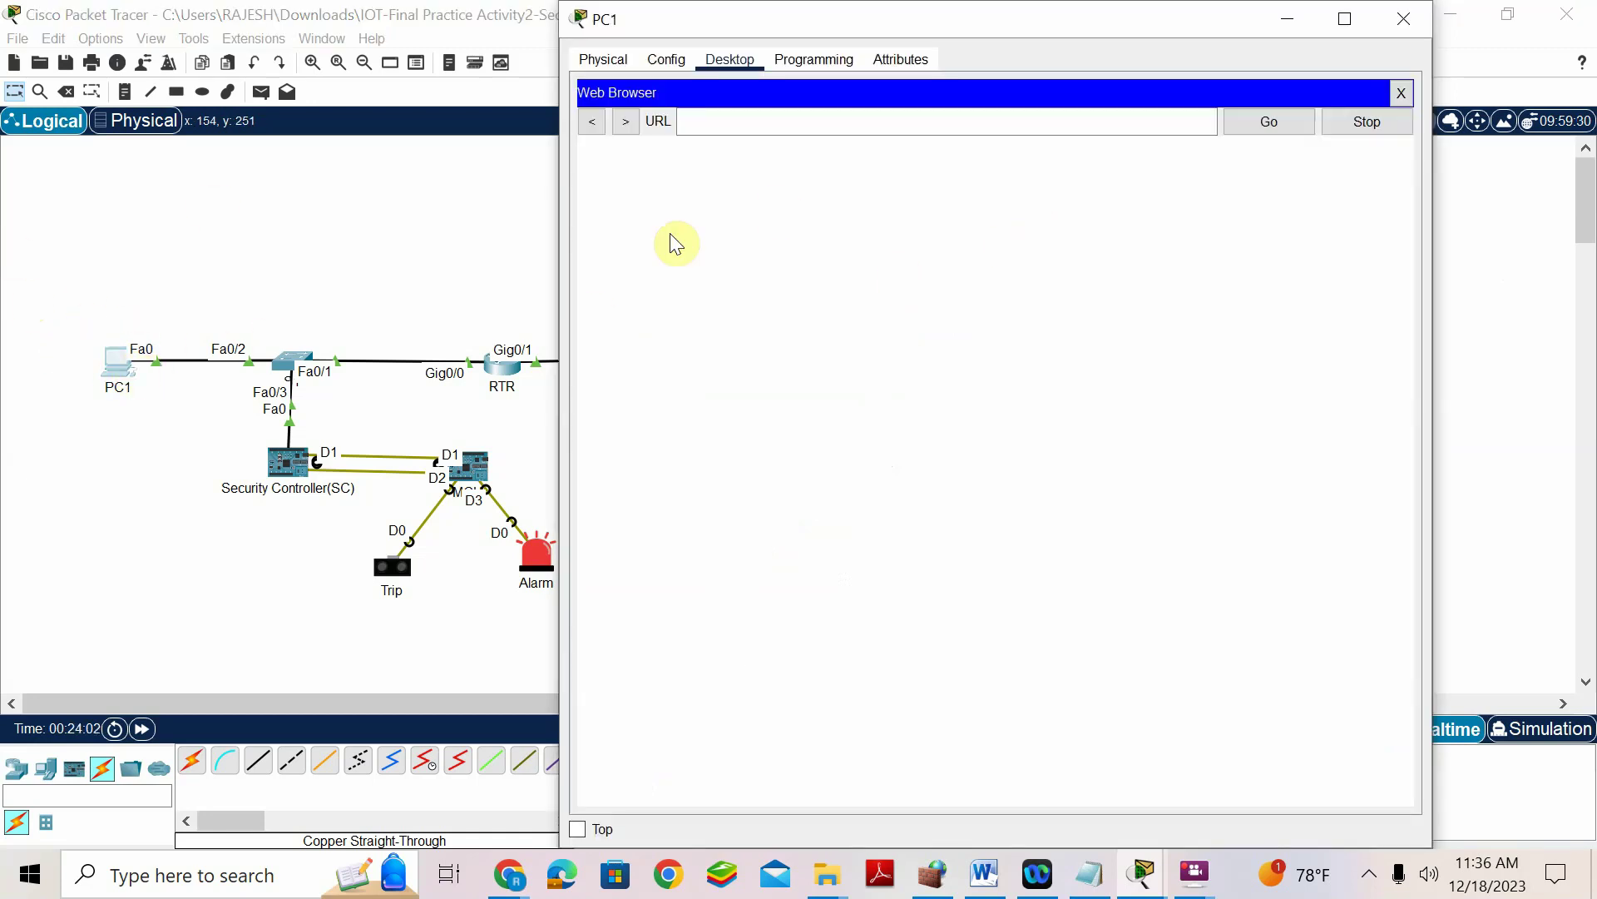
Step: Load the IoT server's login page at 209.165.209.2 in PC1's browser
{"action": "left_click", "coordinate": [874, 126]}
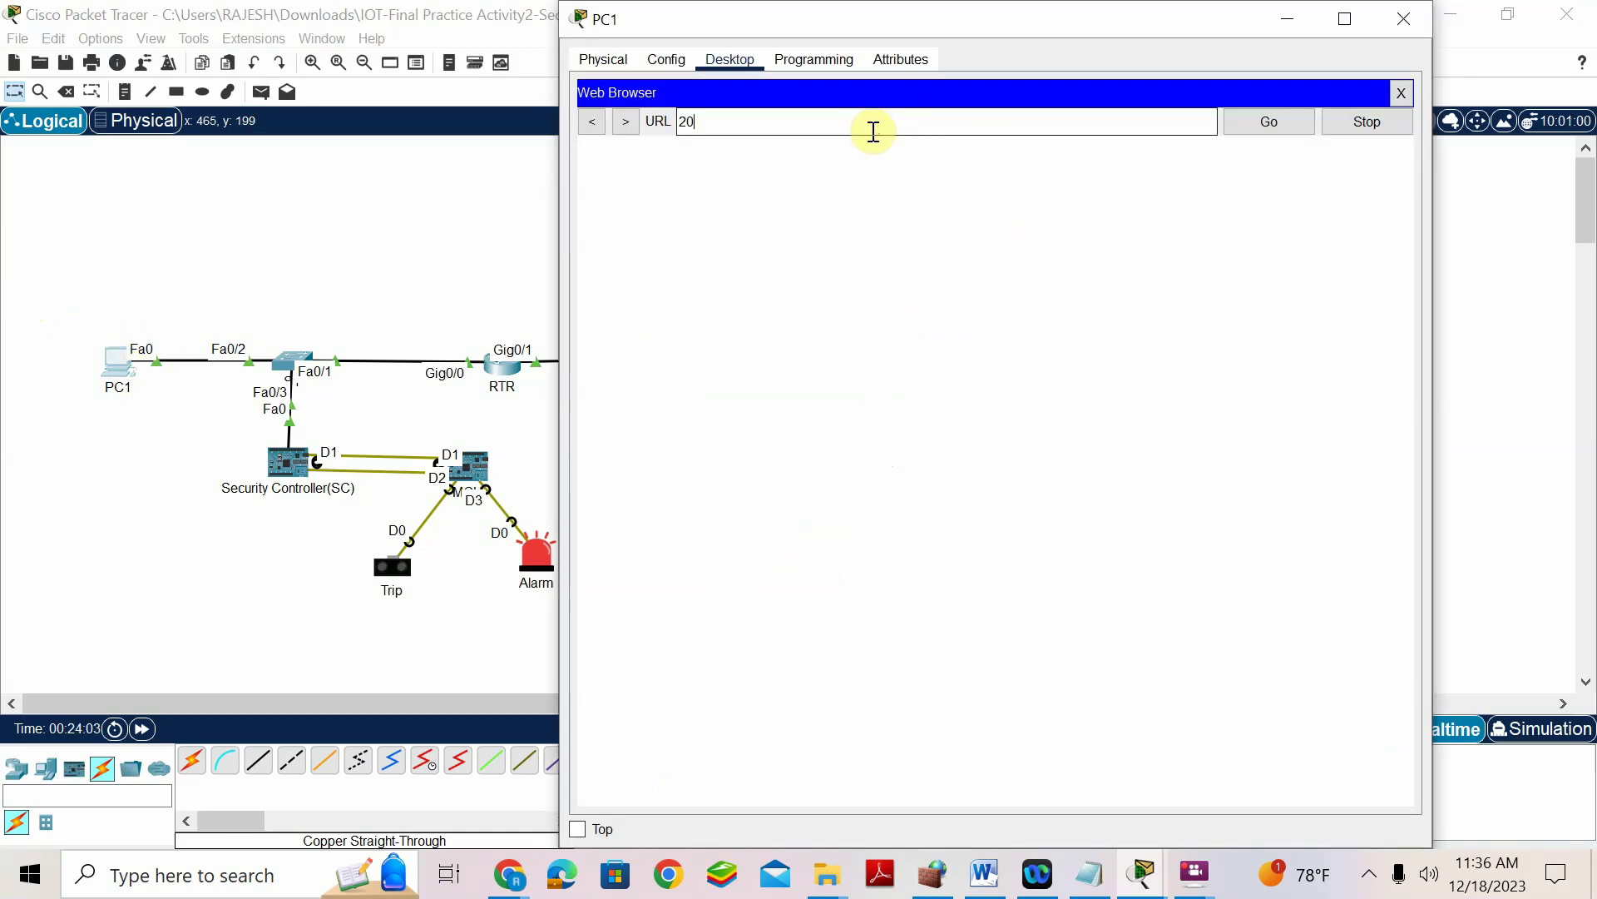
{"action": "type", "text": "209.165.209.2"}
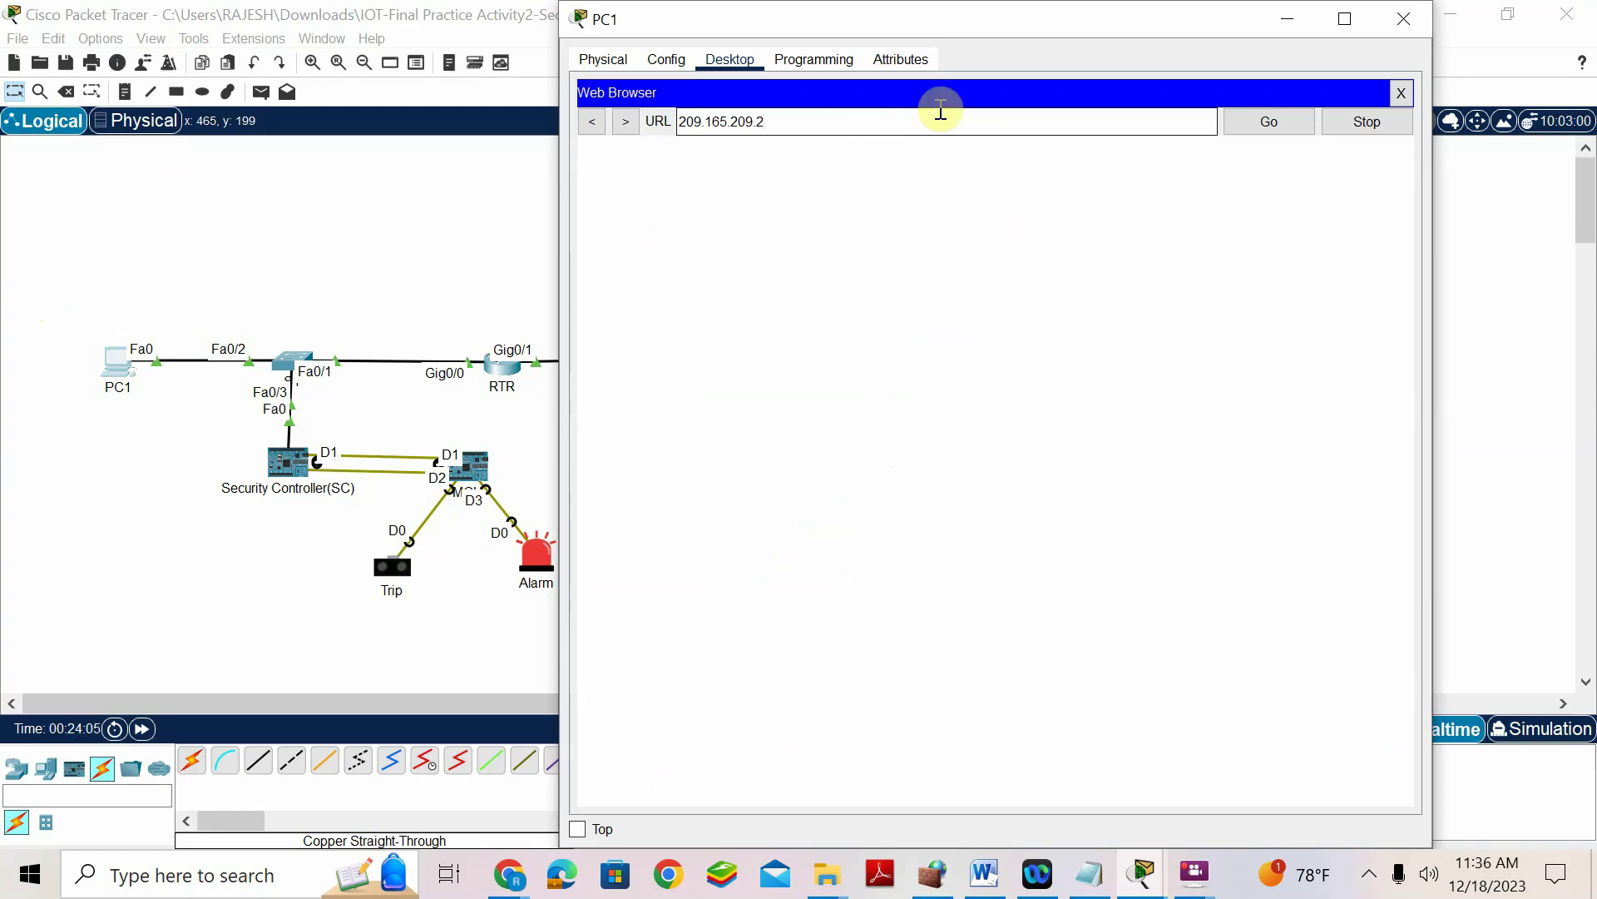
{"action": "left_click", "coordinate": [1273, 126]}
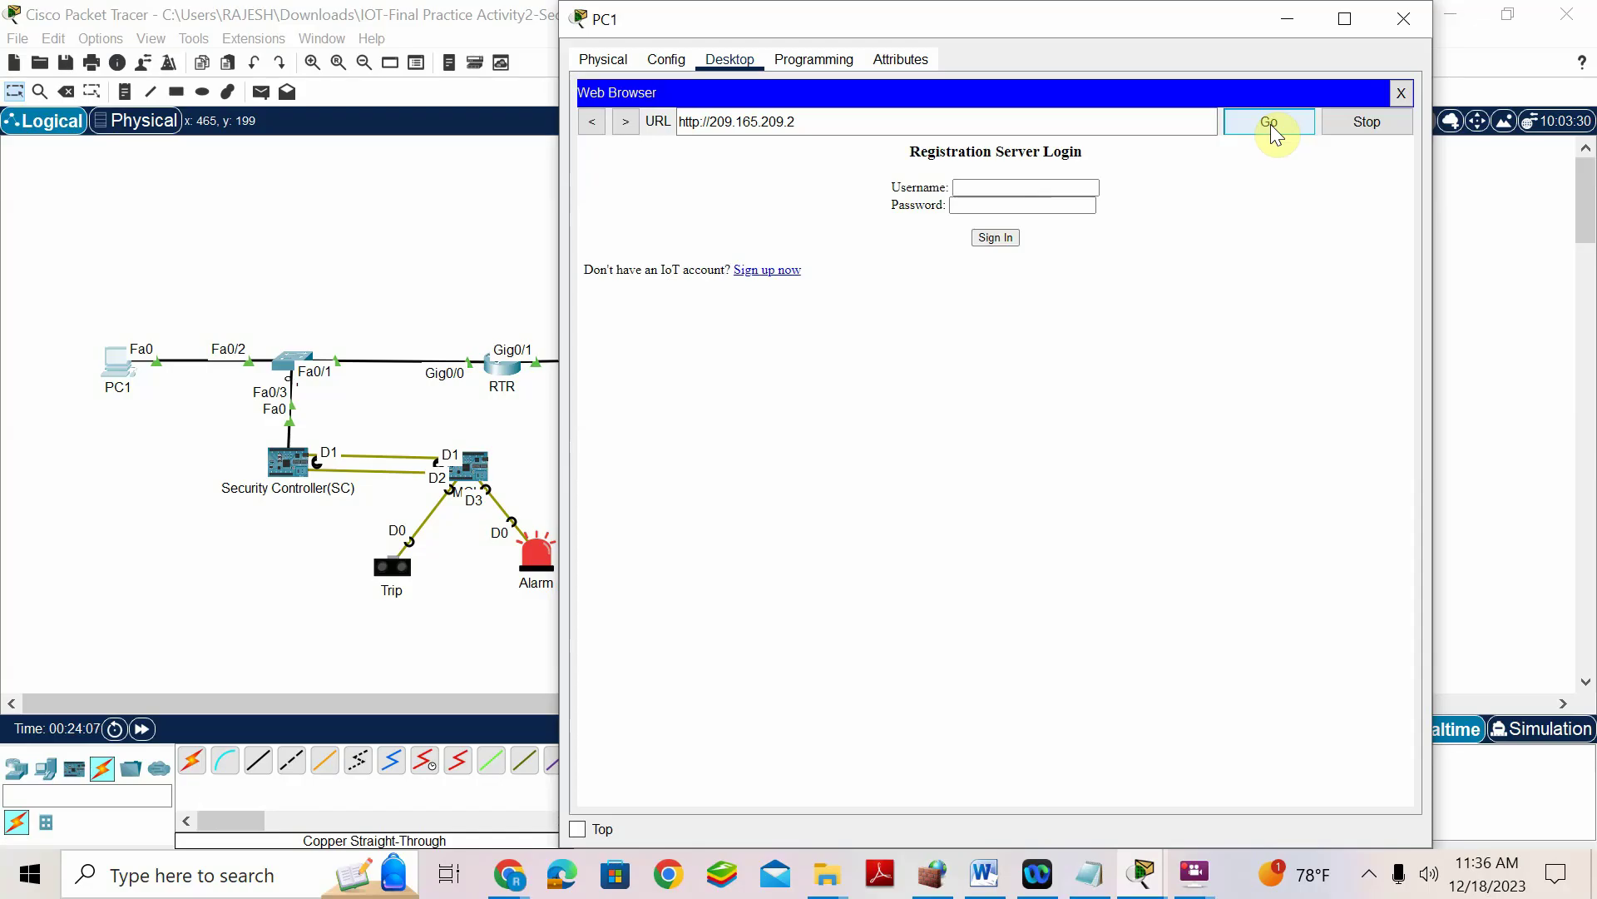
Step: Sign in with the server username and password, open Conditions, and return to Word
{"action": "left_click", "coordinate": [968, 184]}
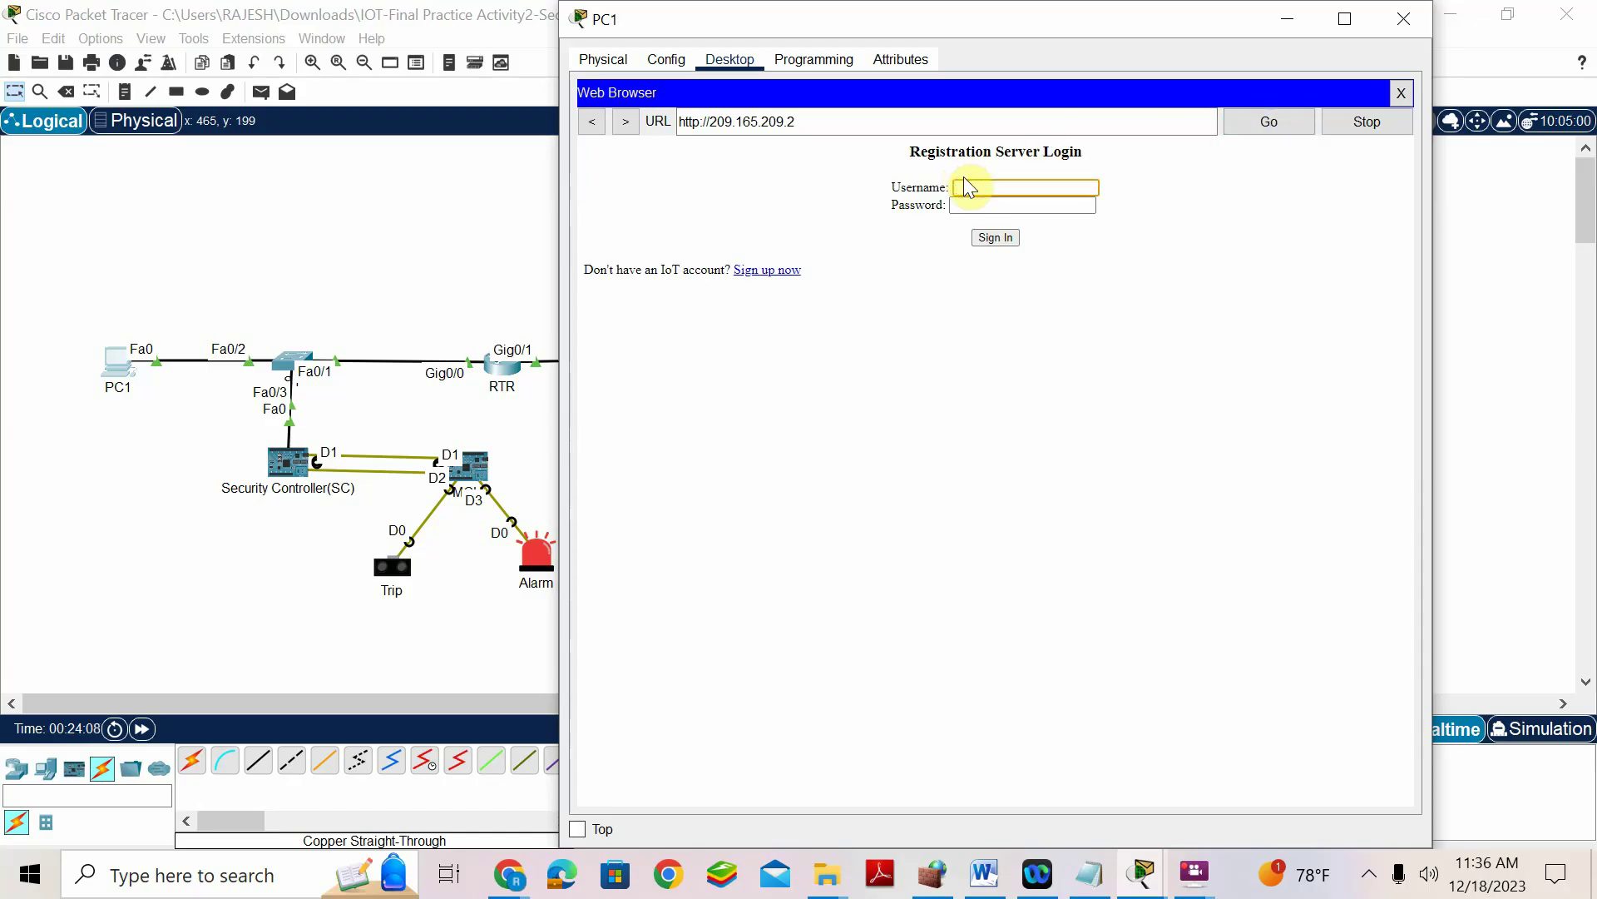
{"action": "type", "text": "user"}
{"action": "left_click", "coordinate": [983, 207]}
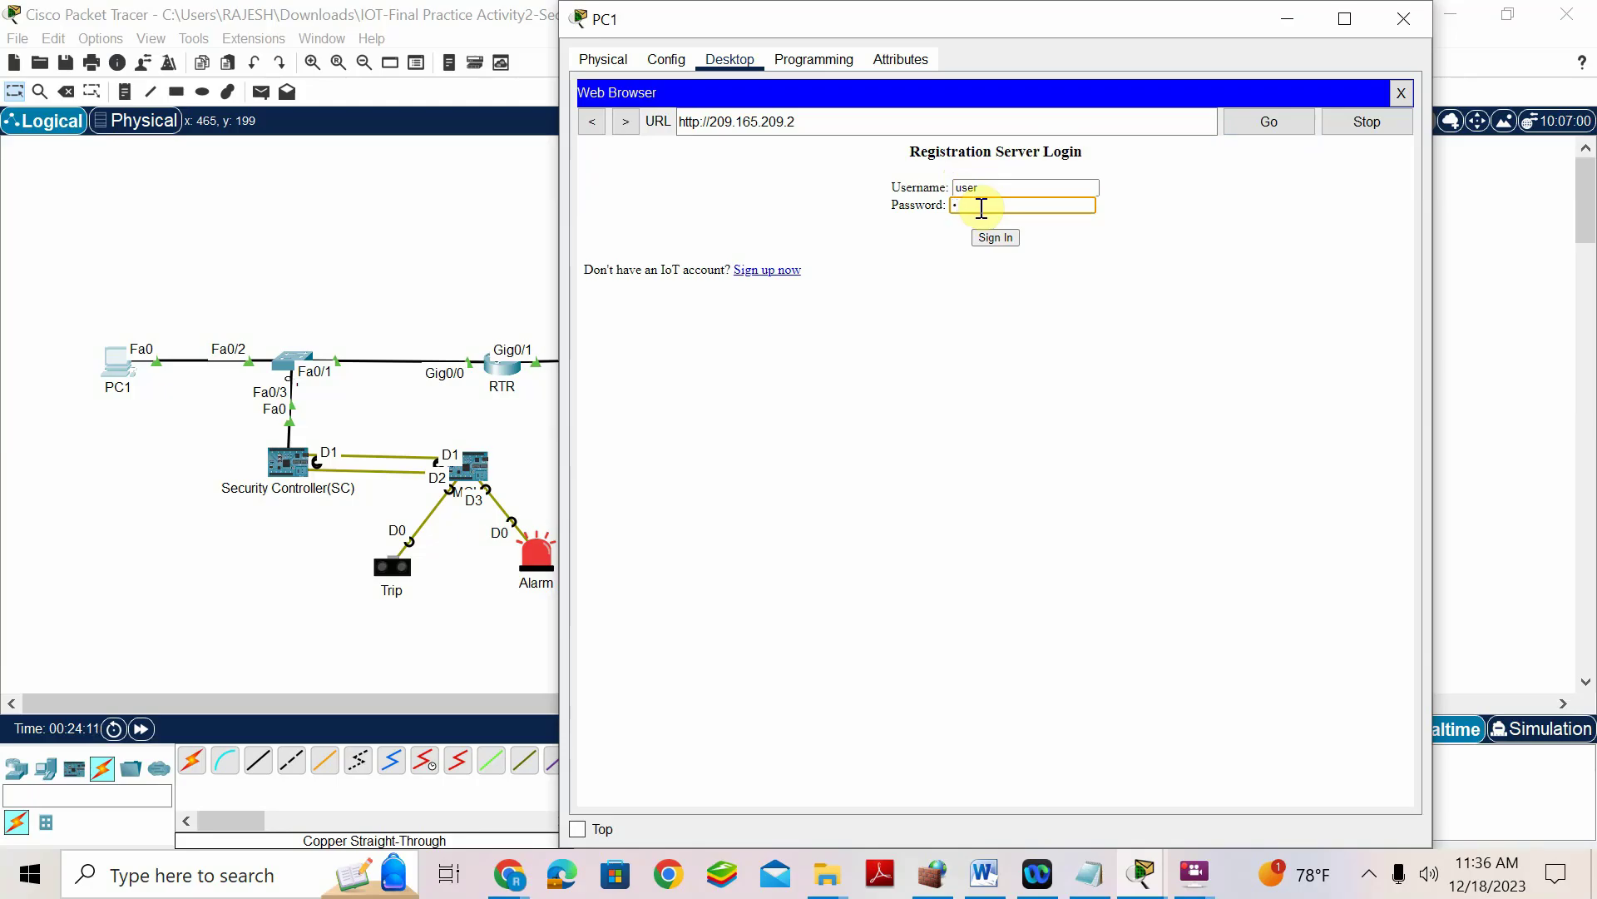
{"action": "type", "text": "user123"}
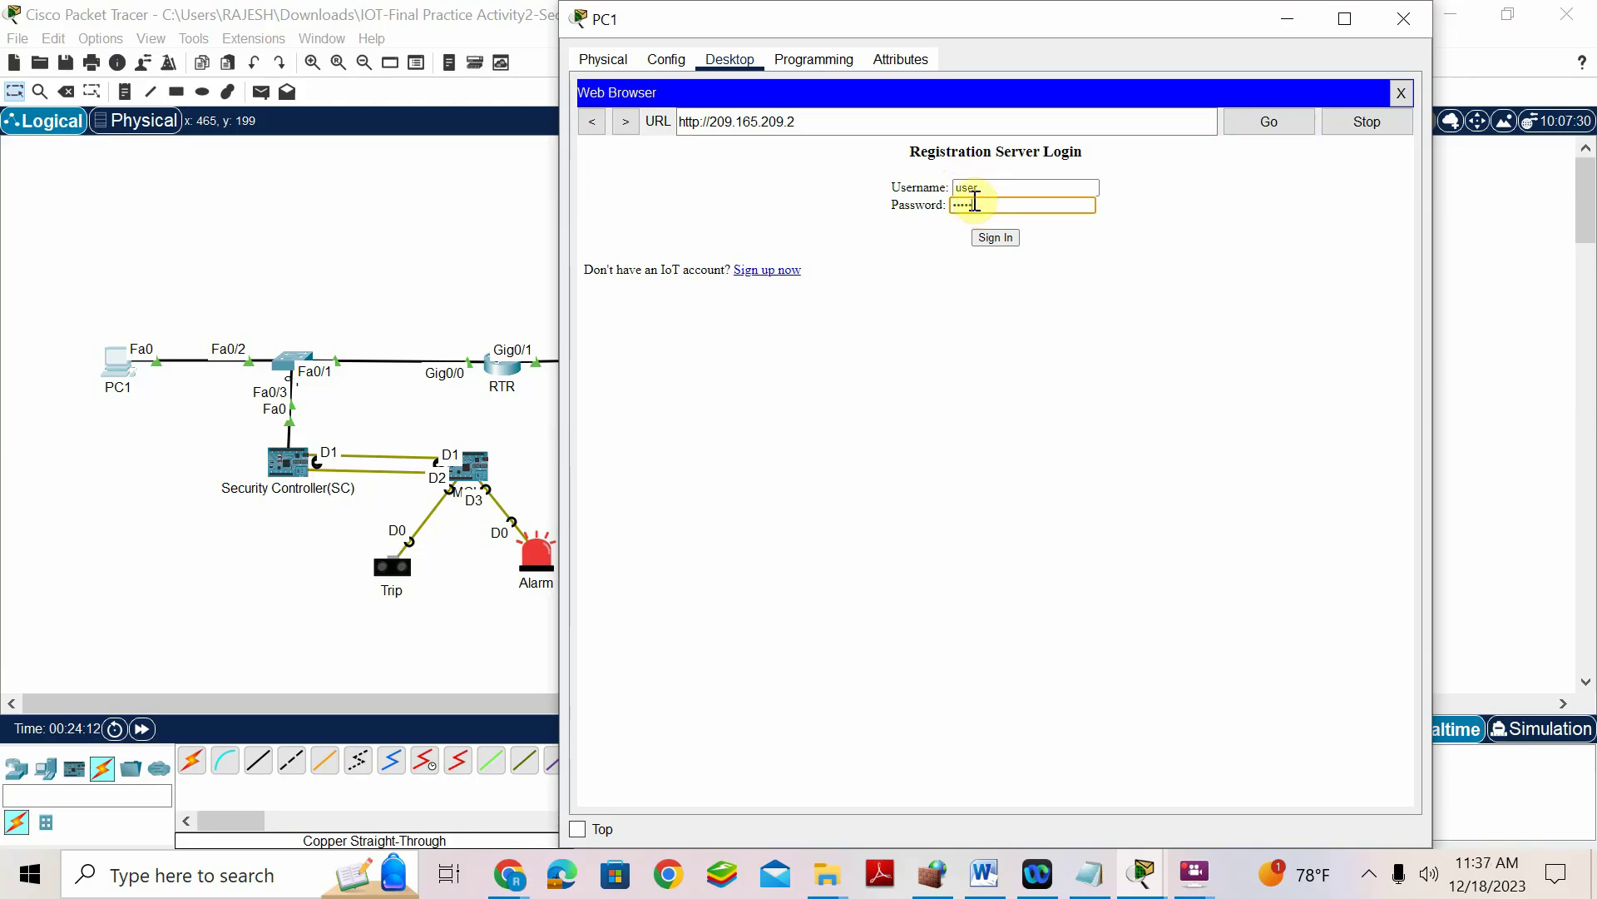
{"action": "left_click", "coordinate": [999, 238]}
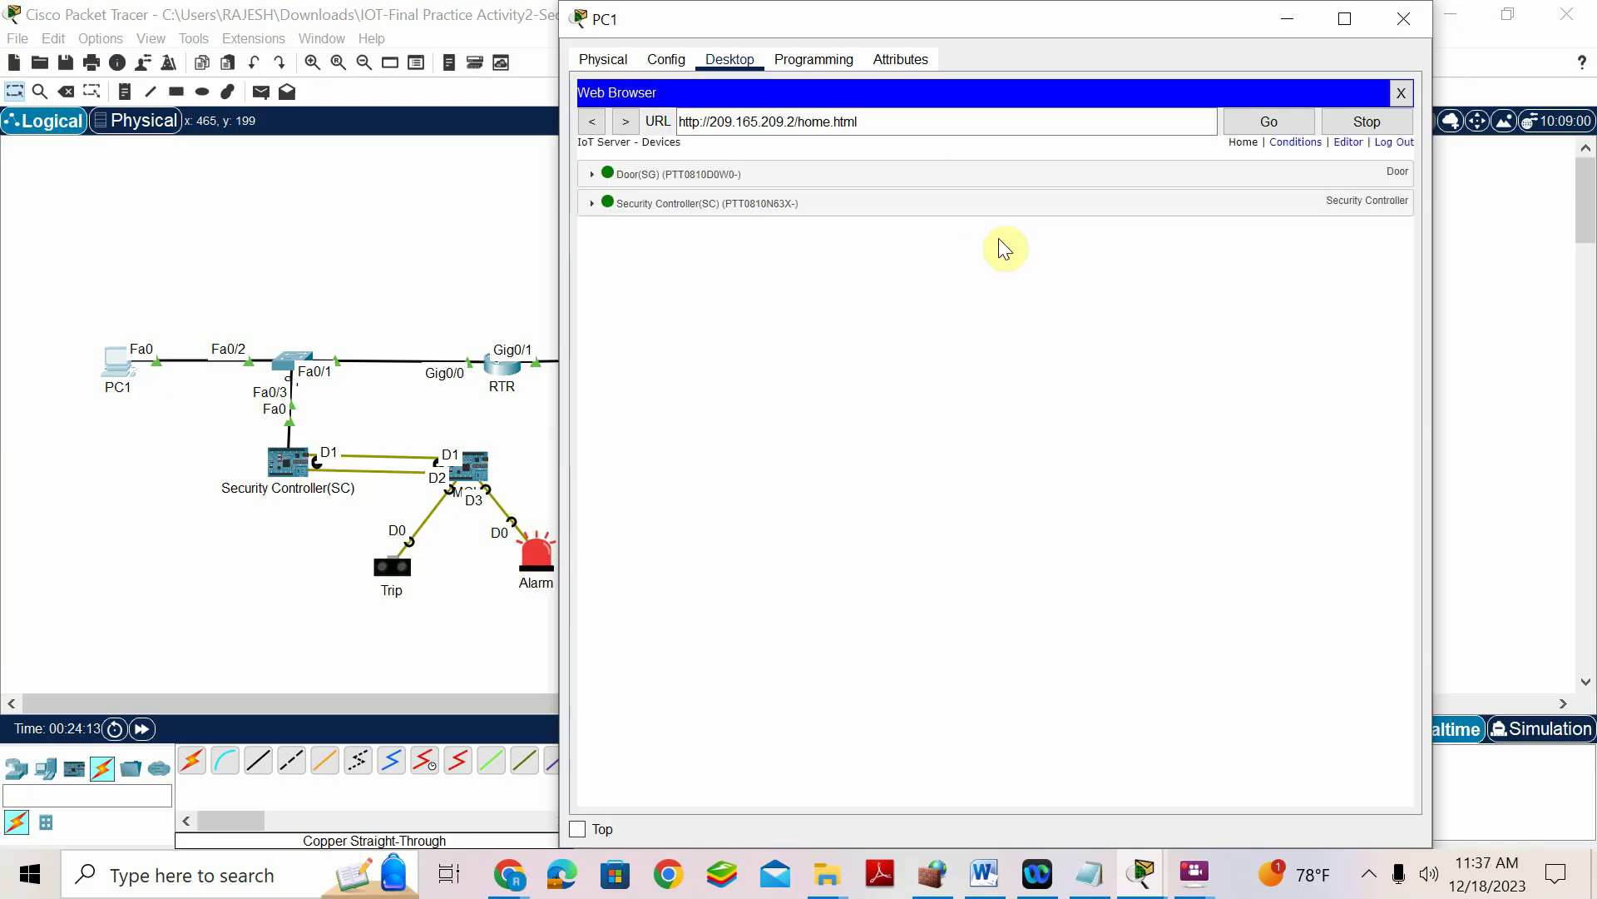
{"action": "left_click", "coordinate": [1293, 143]}
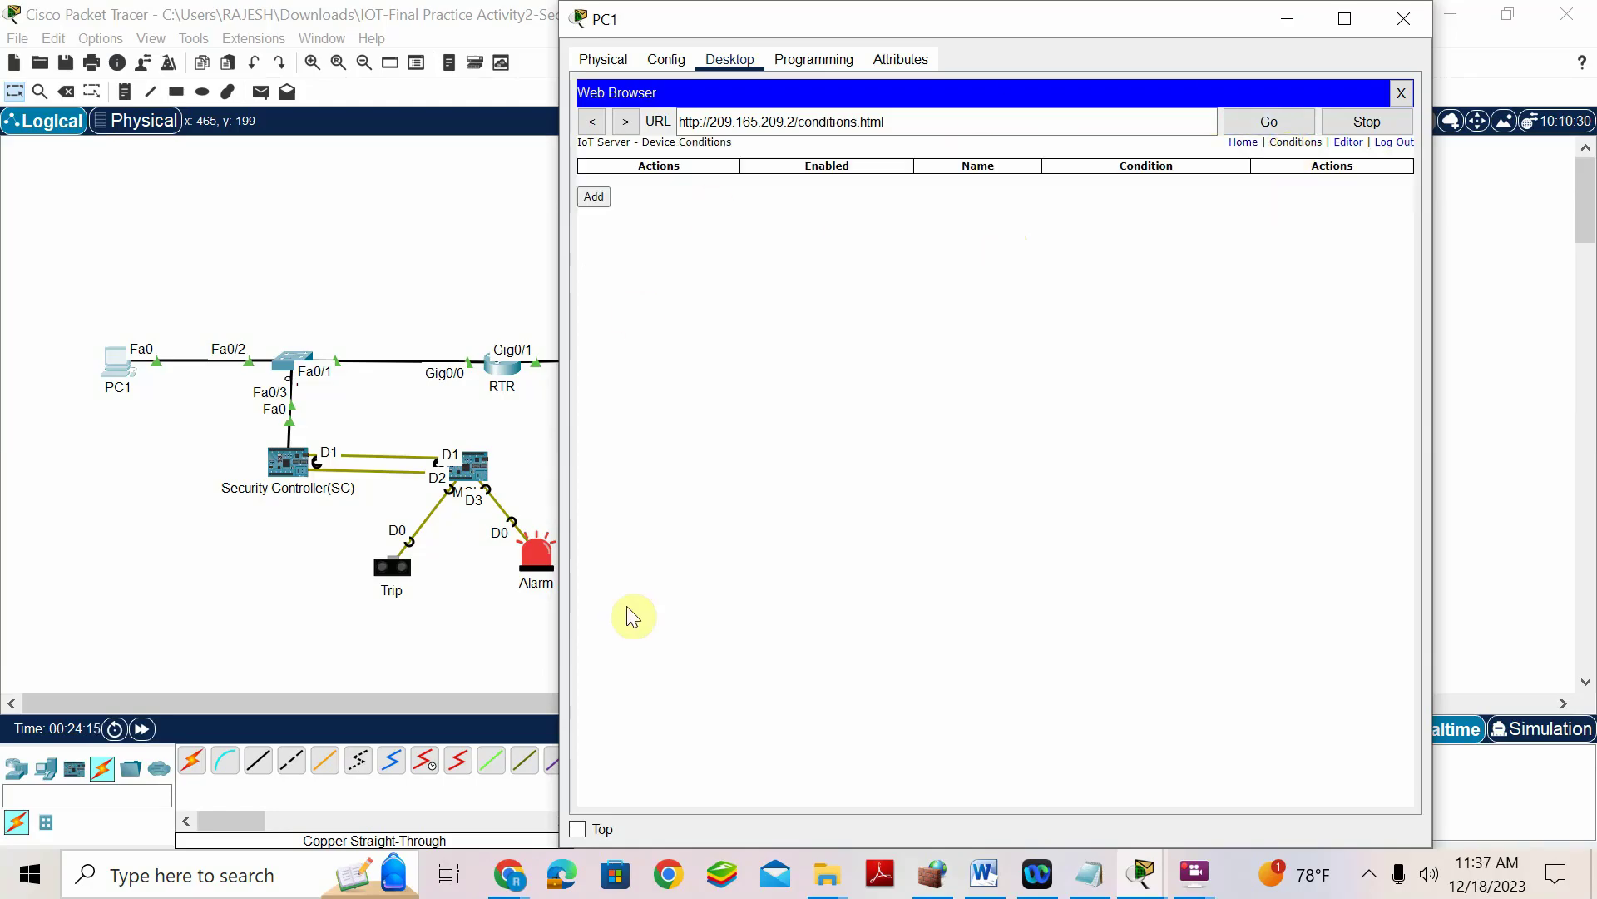
{"action": "left_click", "coordinate": [982, 875]}
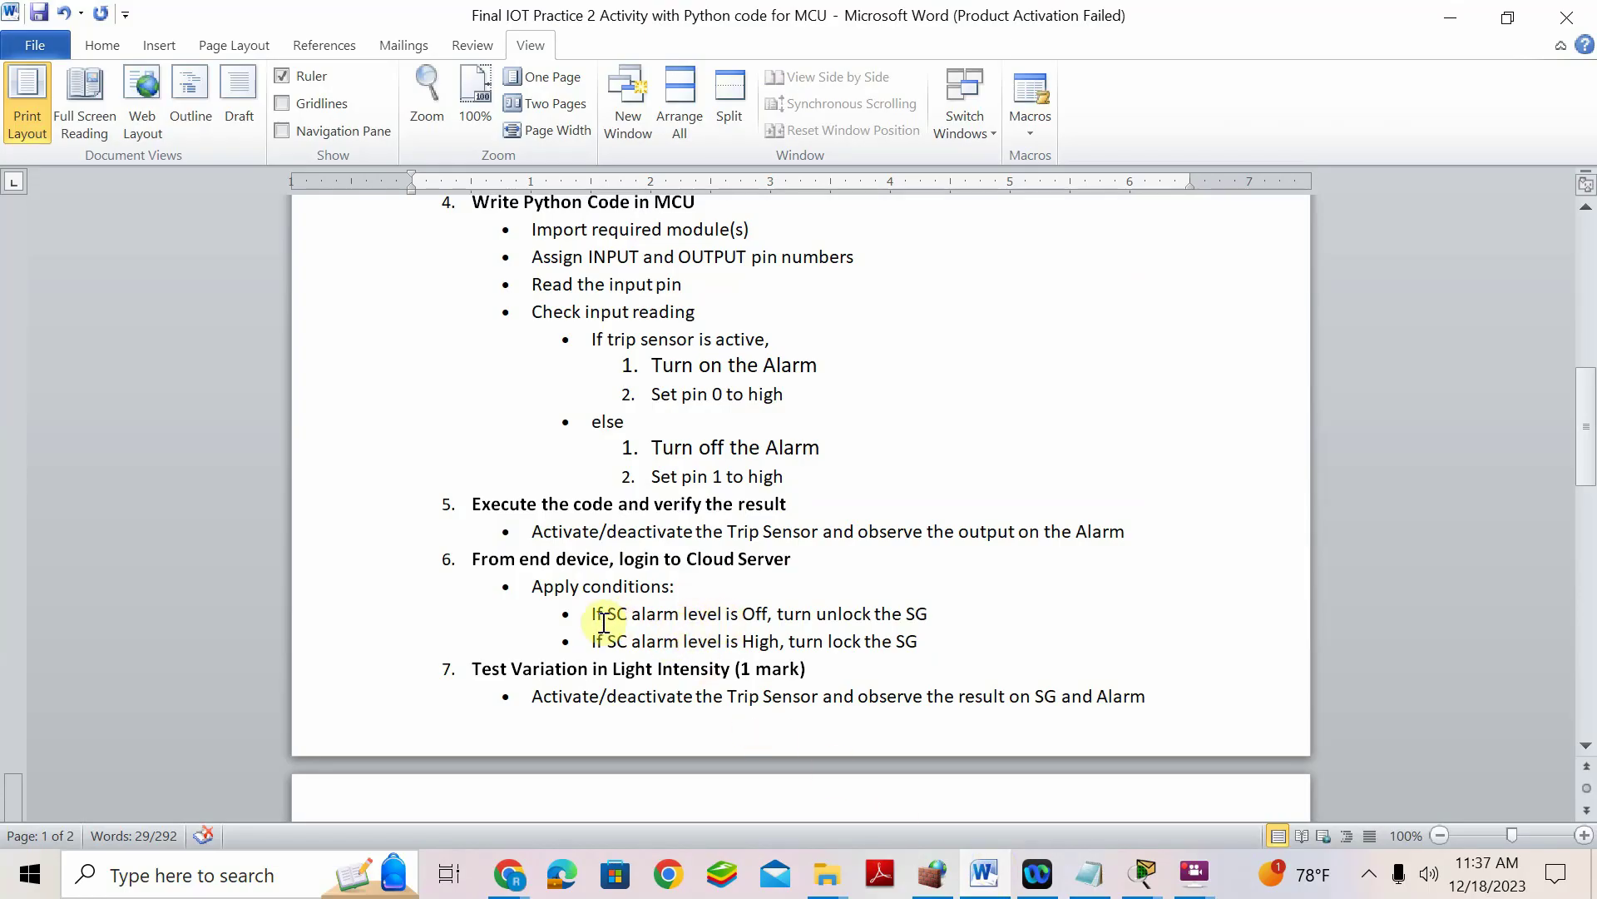
Step: Copy 'SC alarm level is Off' from the Word task list and minimize Word
{"action": "left_click_drag", "start_coordinate": [607, 613], "coordinate": [754, 616]}
{"action": "key", "text": "ctrl+c"}
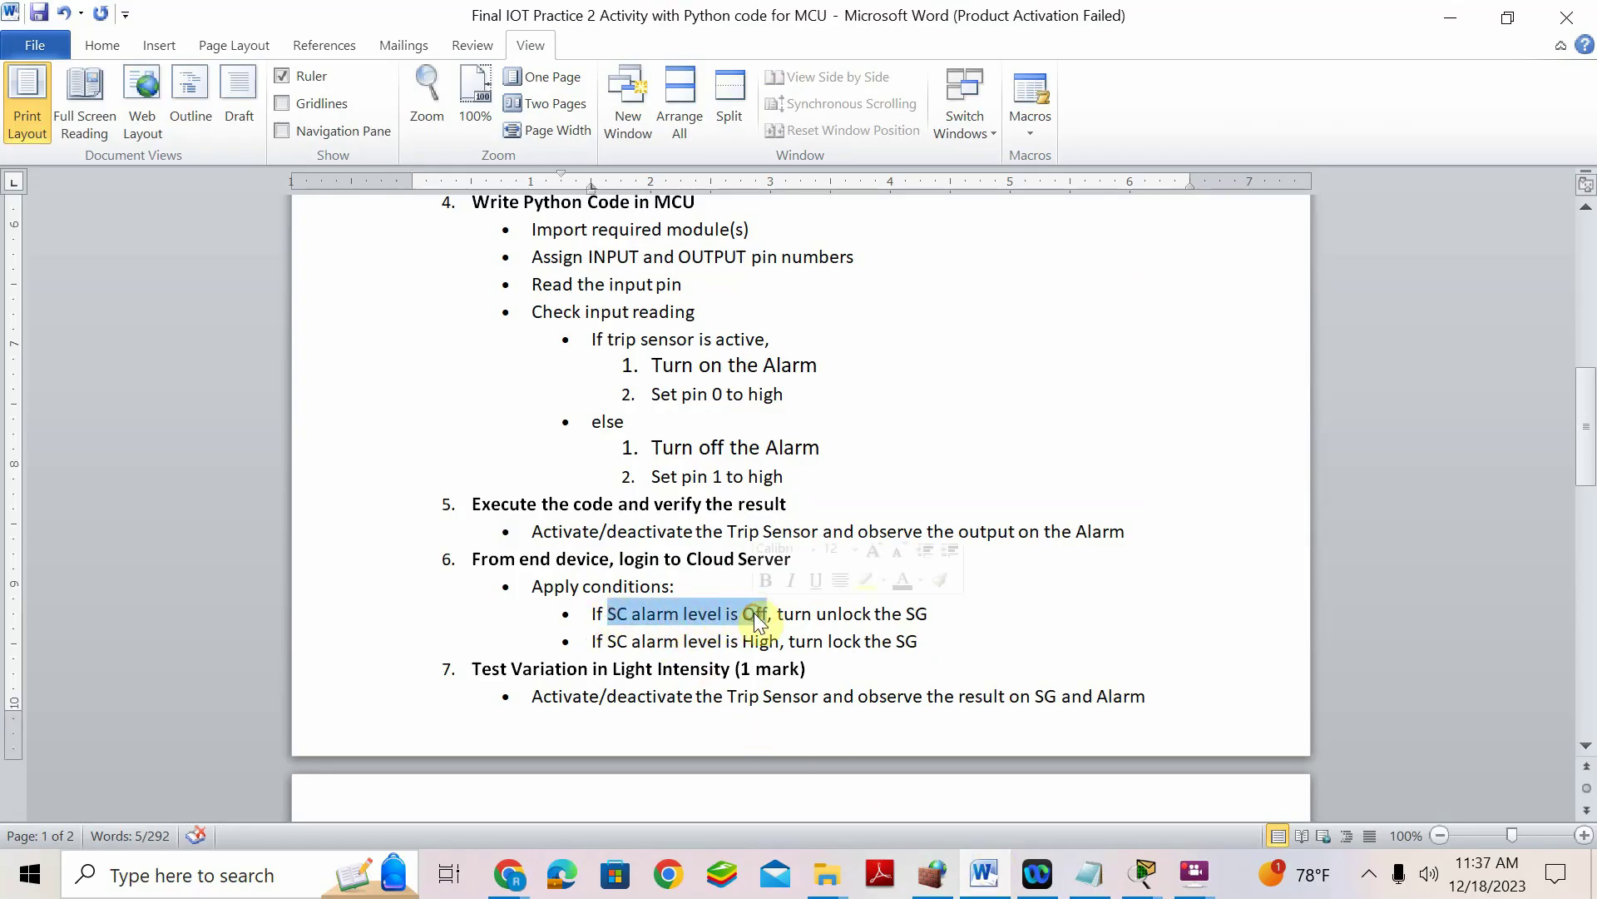
{"action": "left_click", "coordinate": [1450, 20]}
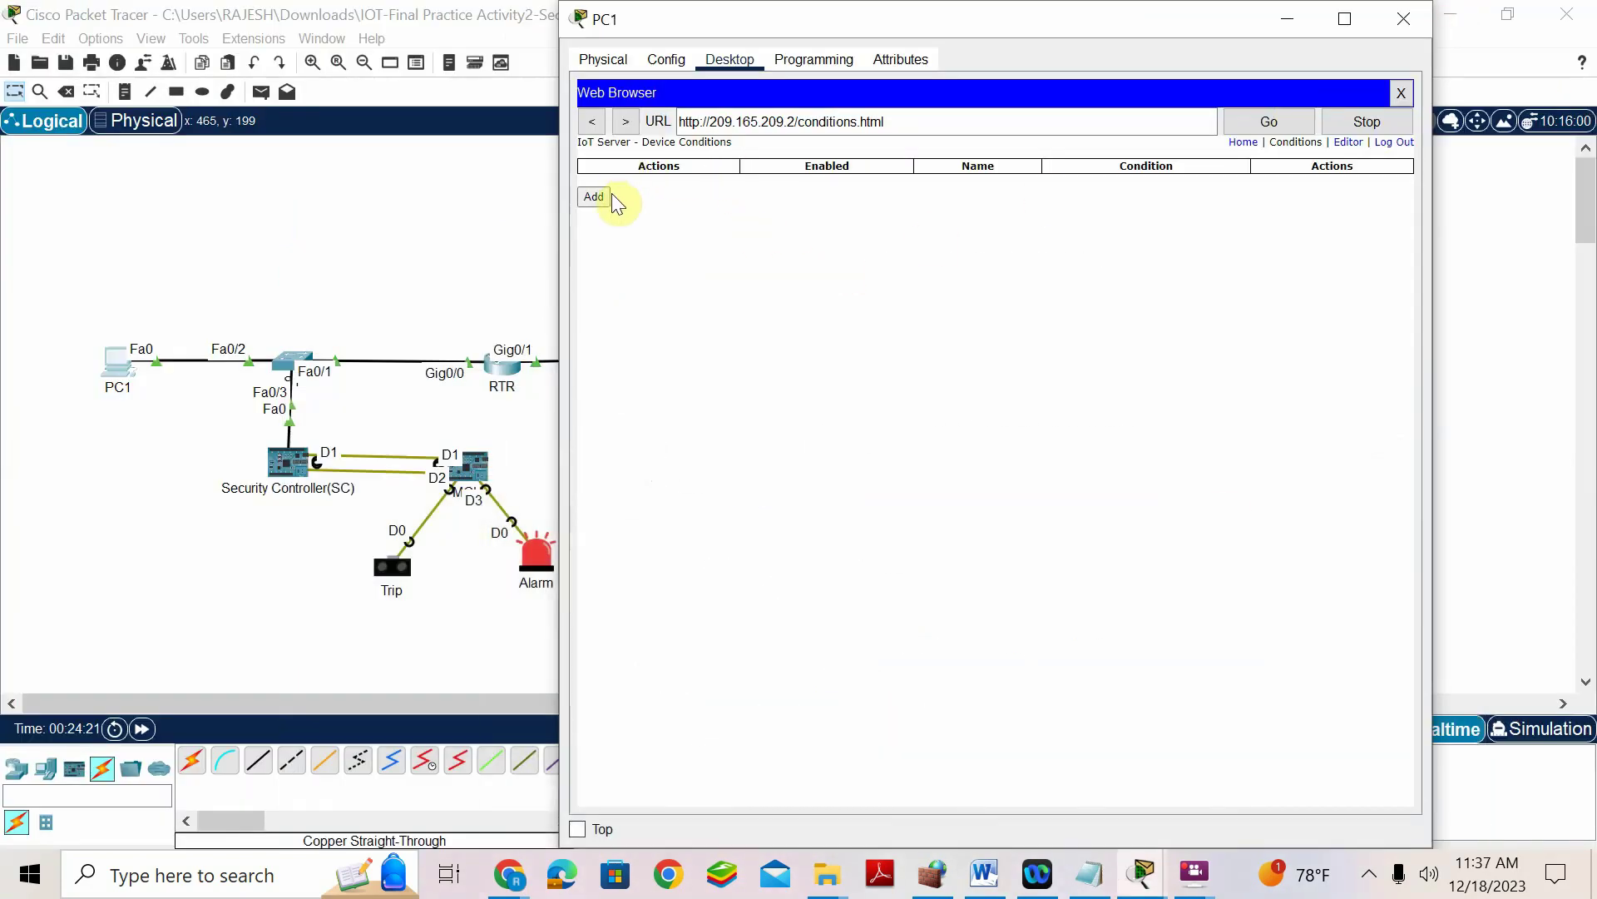
Step: Add a rule named 'SC alarm level is Off' testing Security Controller Alert is Off
{"action": "left_click", "coordinate": [596, 196]}
{"action": "left_click", "coordinate": [856, 310]}
{"action": "key", "text": "ctrl+v"}
{"action": "left_click", "coordinate": [832, 378]}
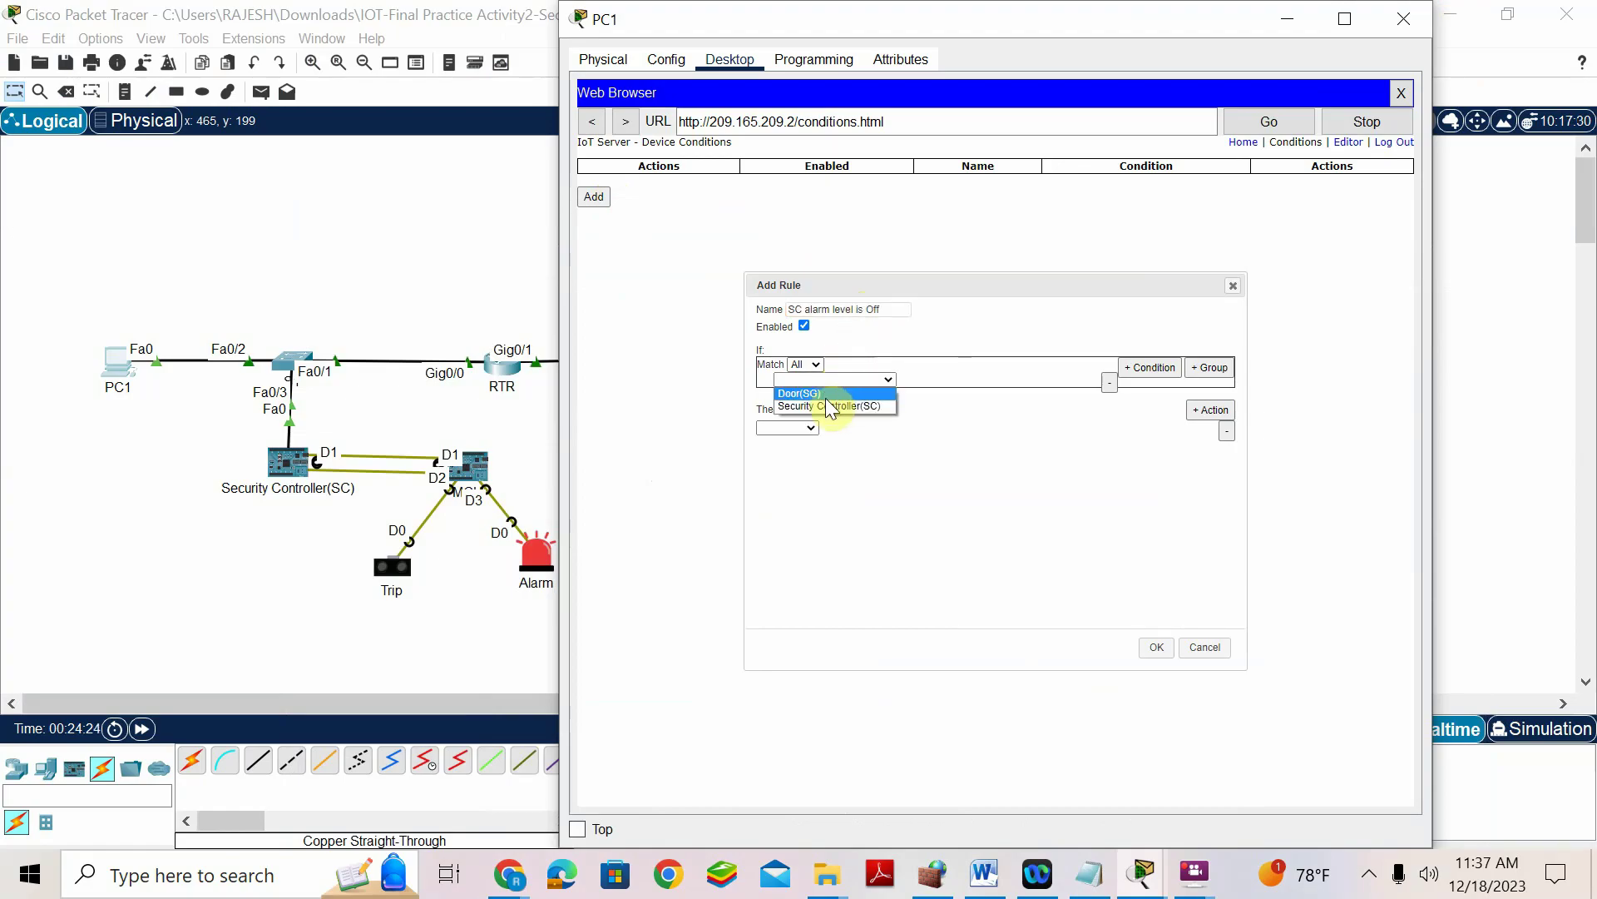
{"action": "left_click", "coordinate": [828, 406]}
{"action": "left_click", "coordinate": [917, 379]}
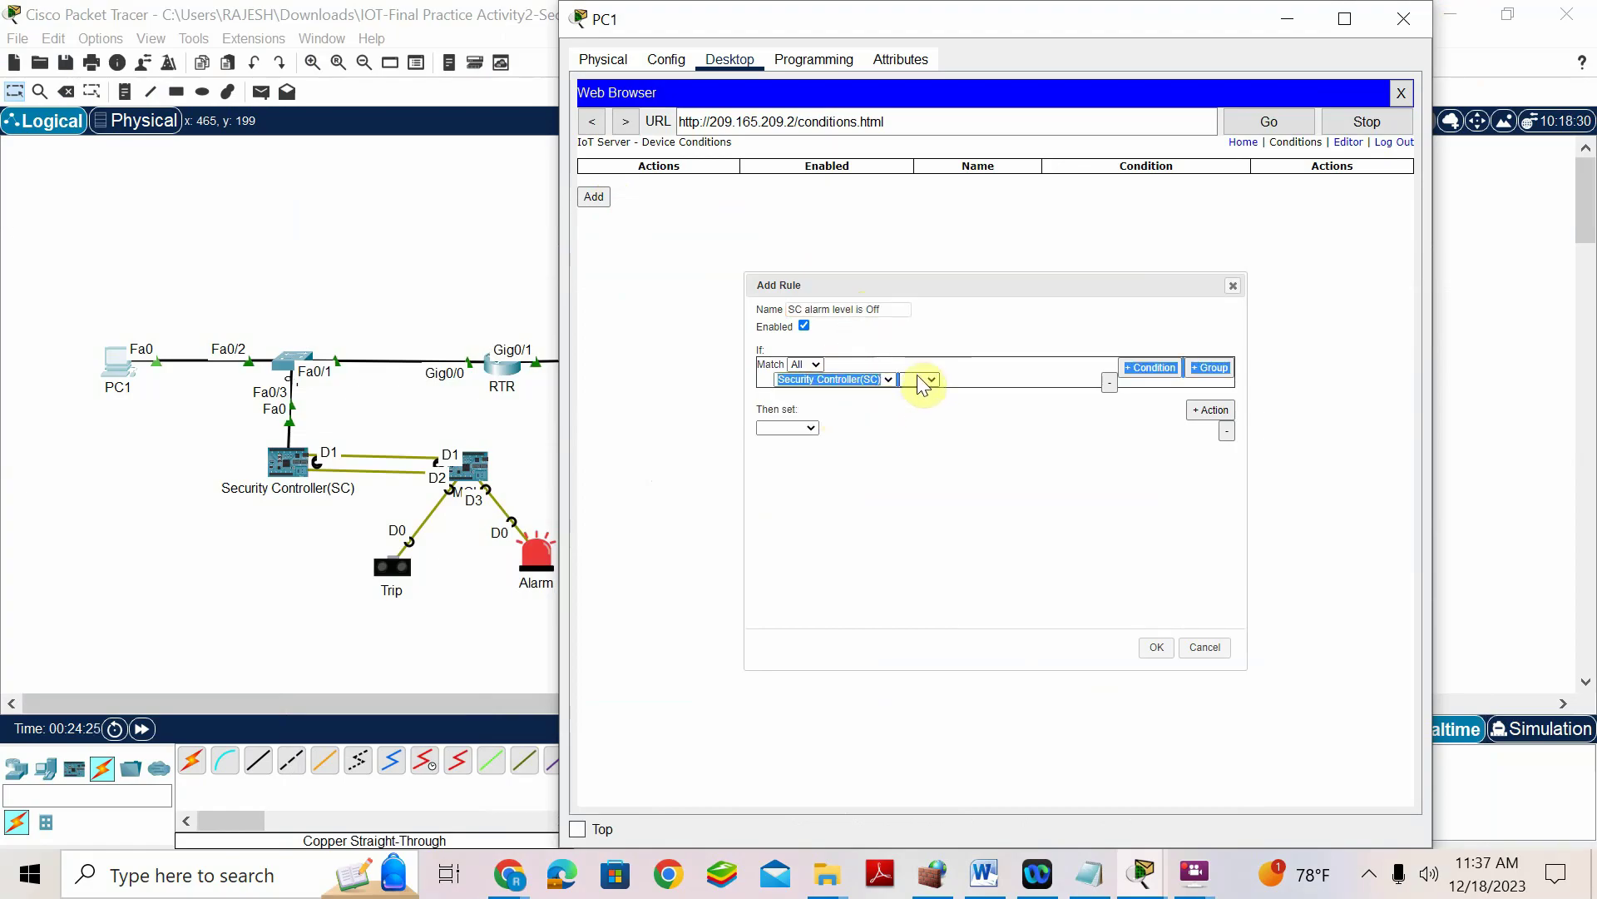
{"action": "left_click", "coordinate": [923, 392]}
Step: Make the rule set Door(SG) Lock to Unlock, save it, and select 'SC alarm level is High' in Word
{"action": "left_click", "coordinate": [806, 427]}
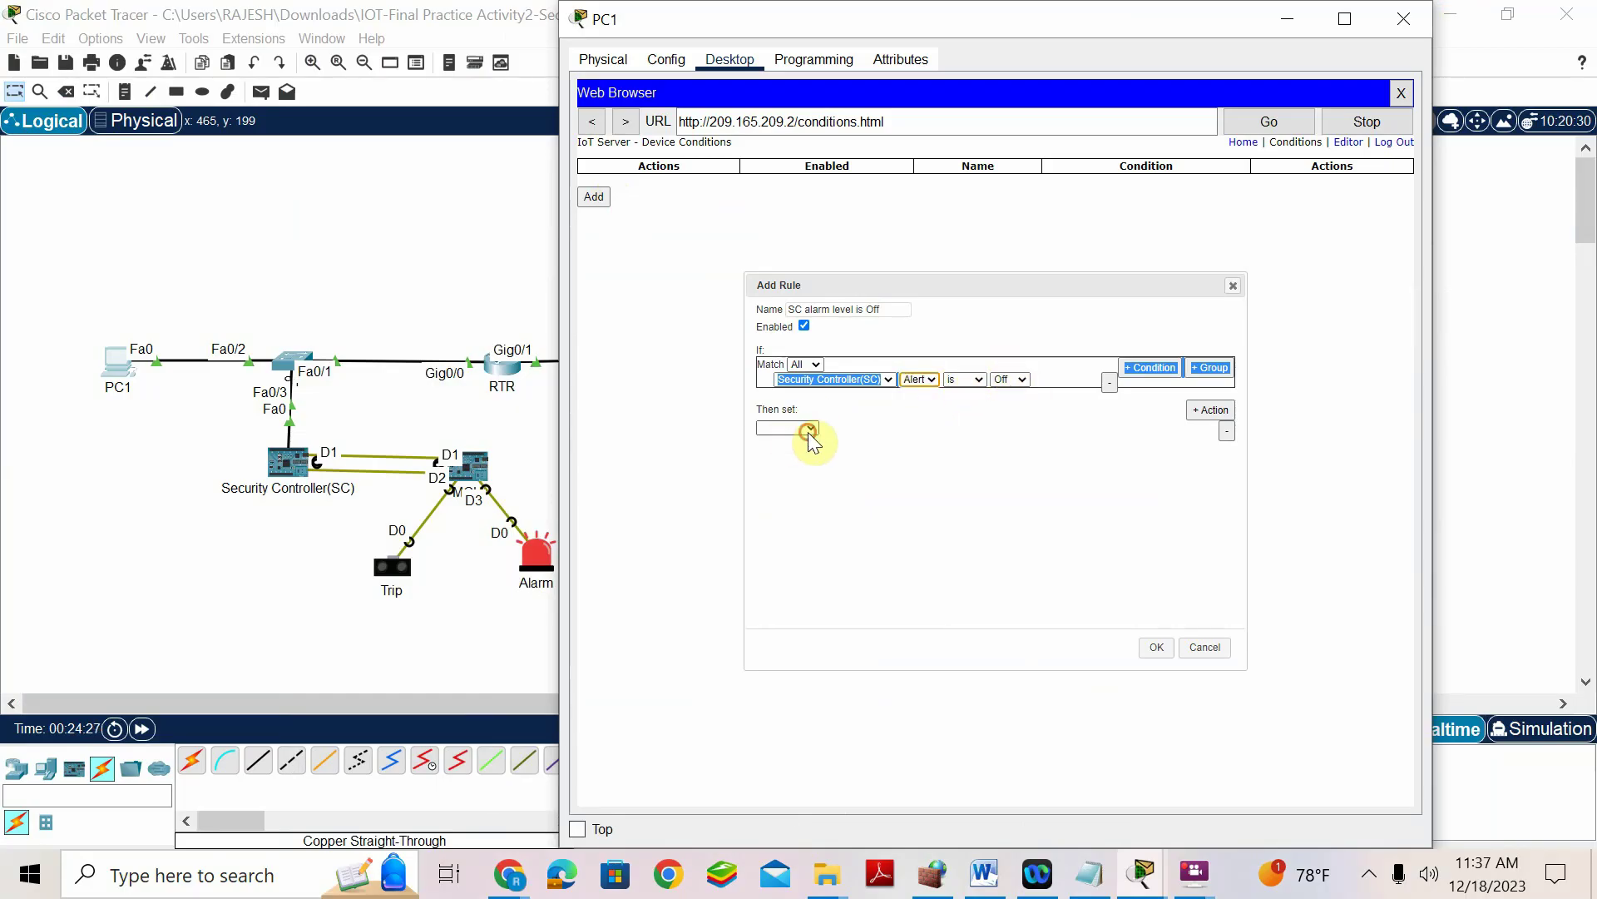
{"action": "left_click", "coordinate": [794, 442]}
{"action": "left_click", "coordinate": [857, 427]}
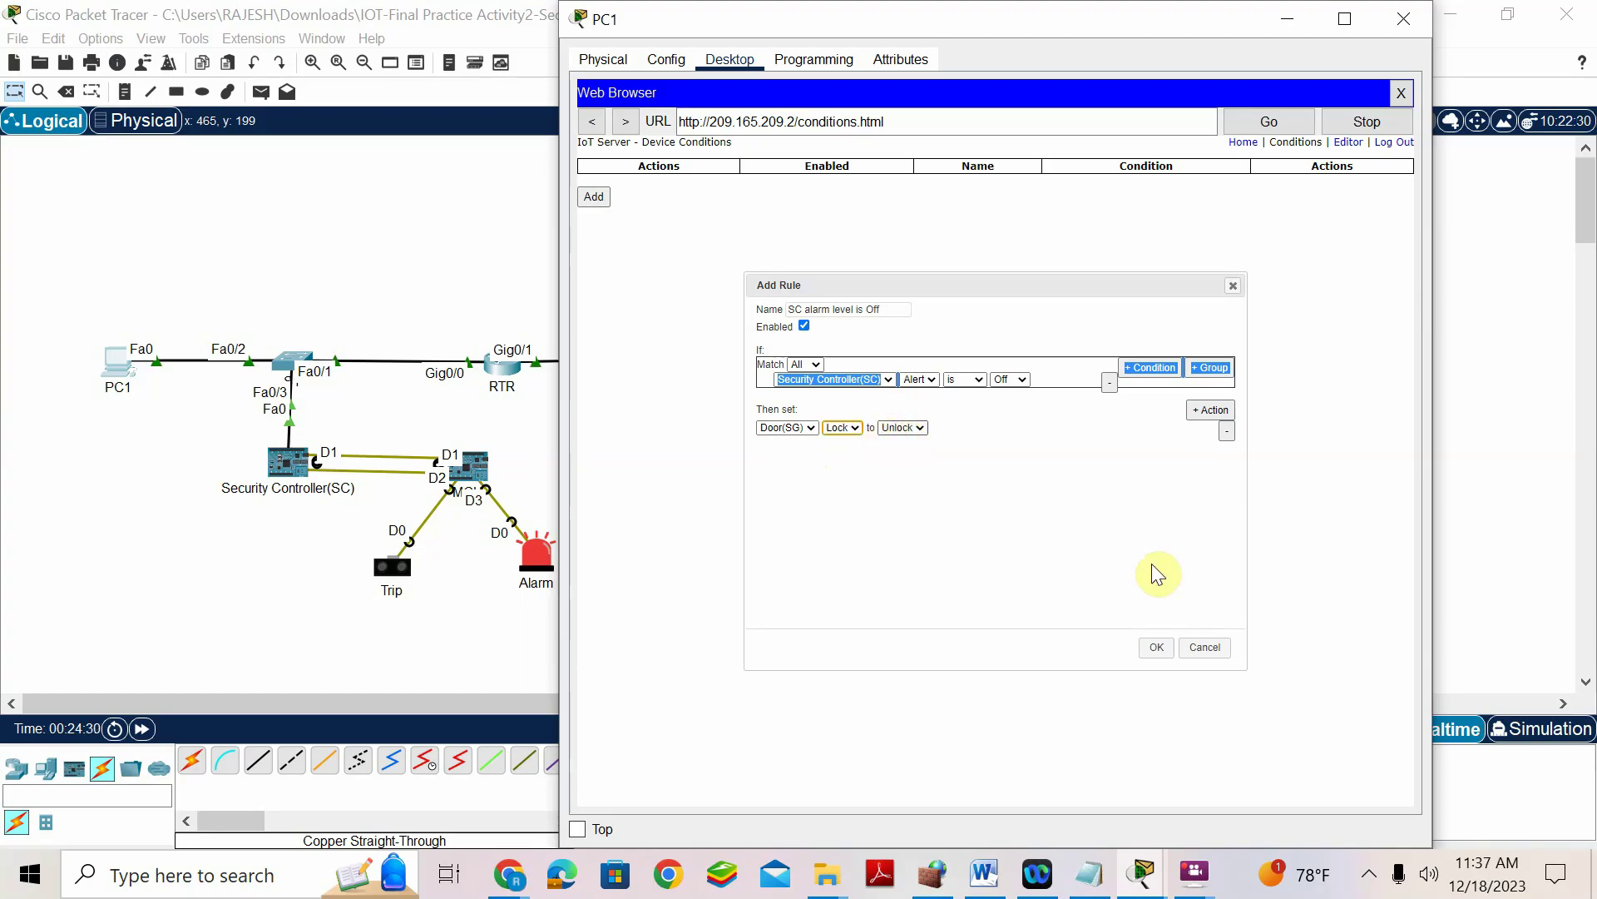
{"action": "left_click", "coordinate": [1162, 649]}
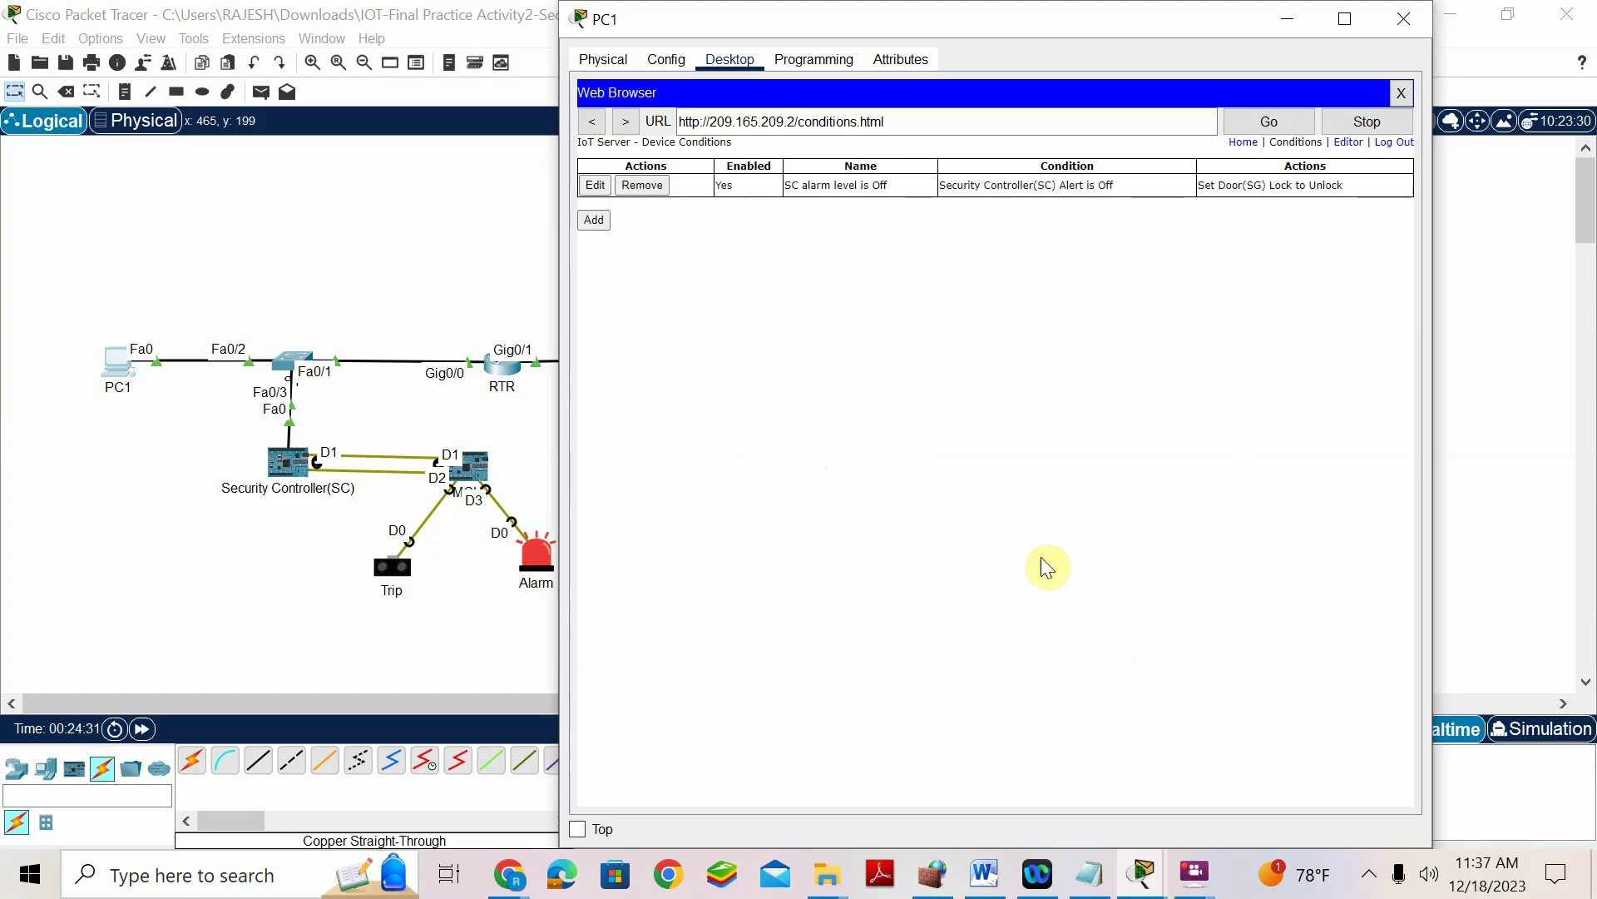
{"action": "left_click", "coordinate": [984, 874]}
{"action": "left_click_drag", "start_coordinate": [611, 643], "coordinate": [763, 641]}
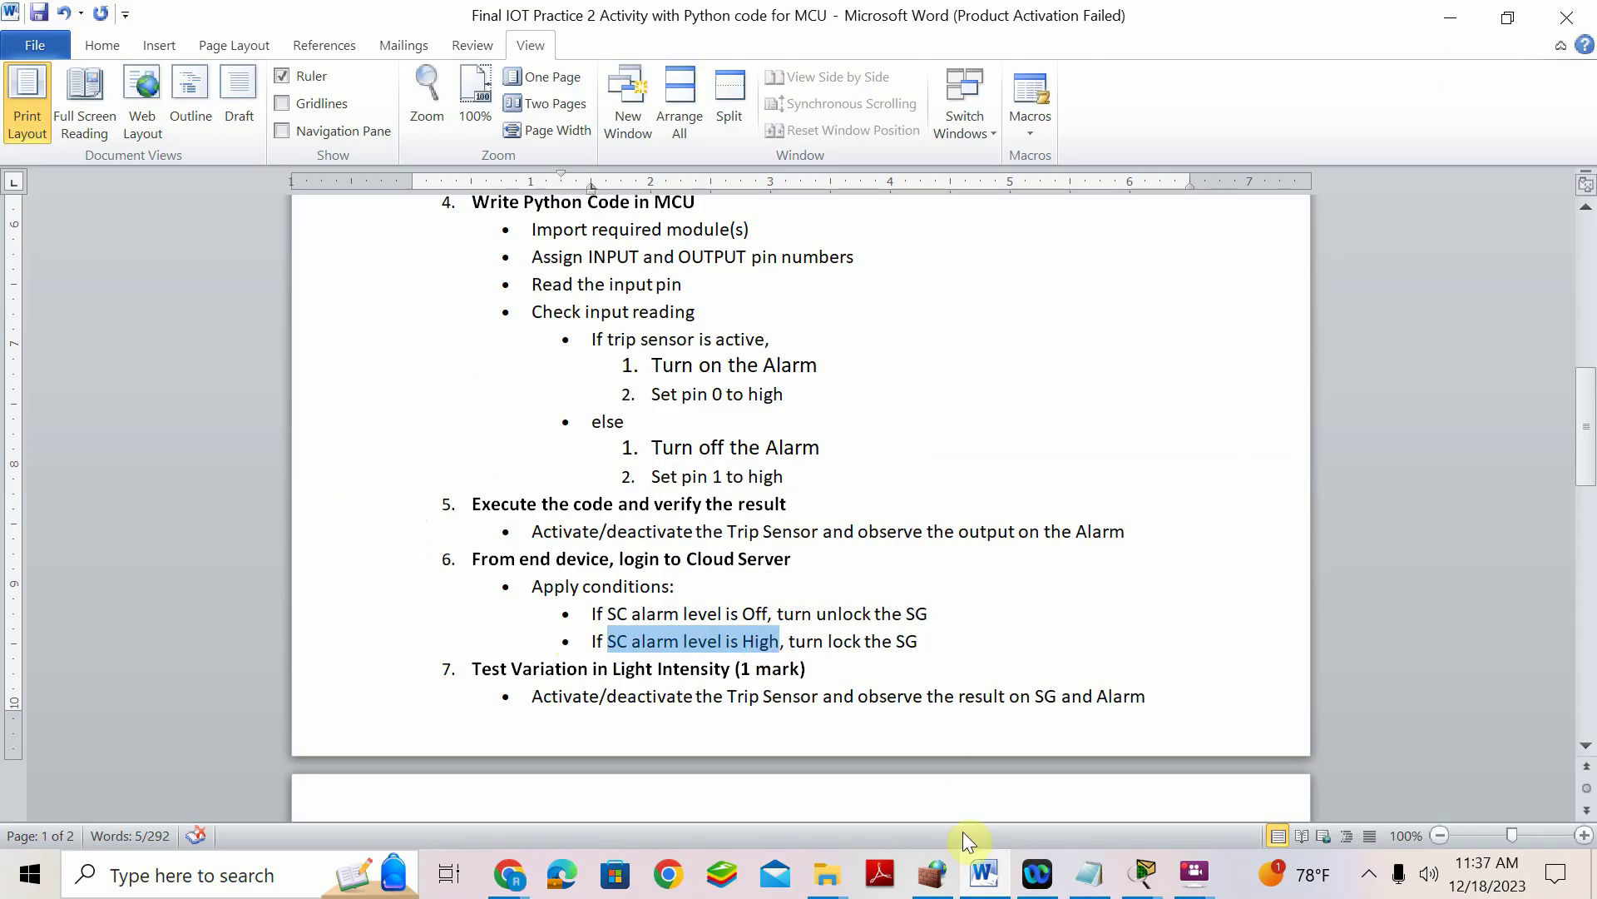
Step: Back on PC1's conditions page, add a rule testing Security Controller Alert is High
{"action": "left_click", "coordinate": [1144, 873]}
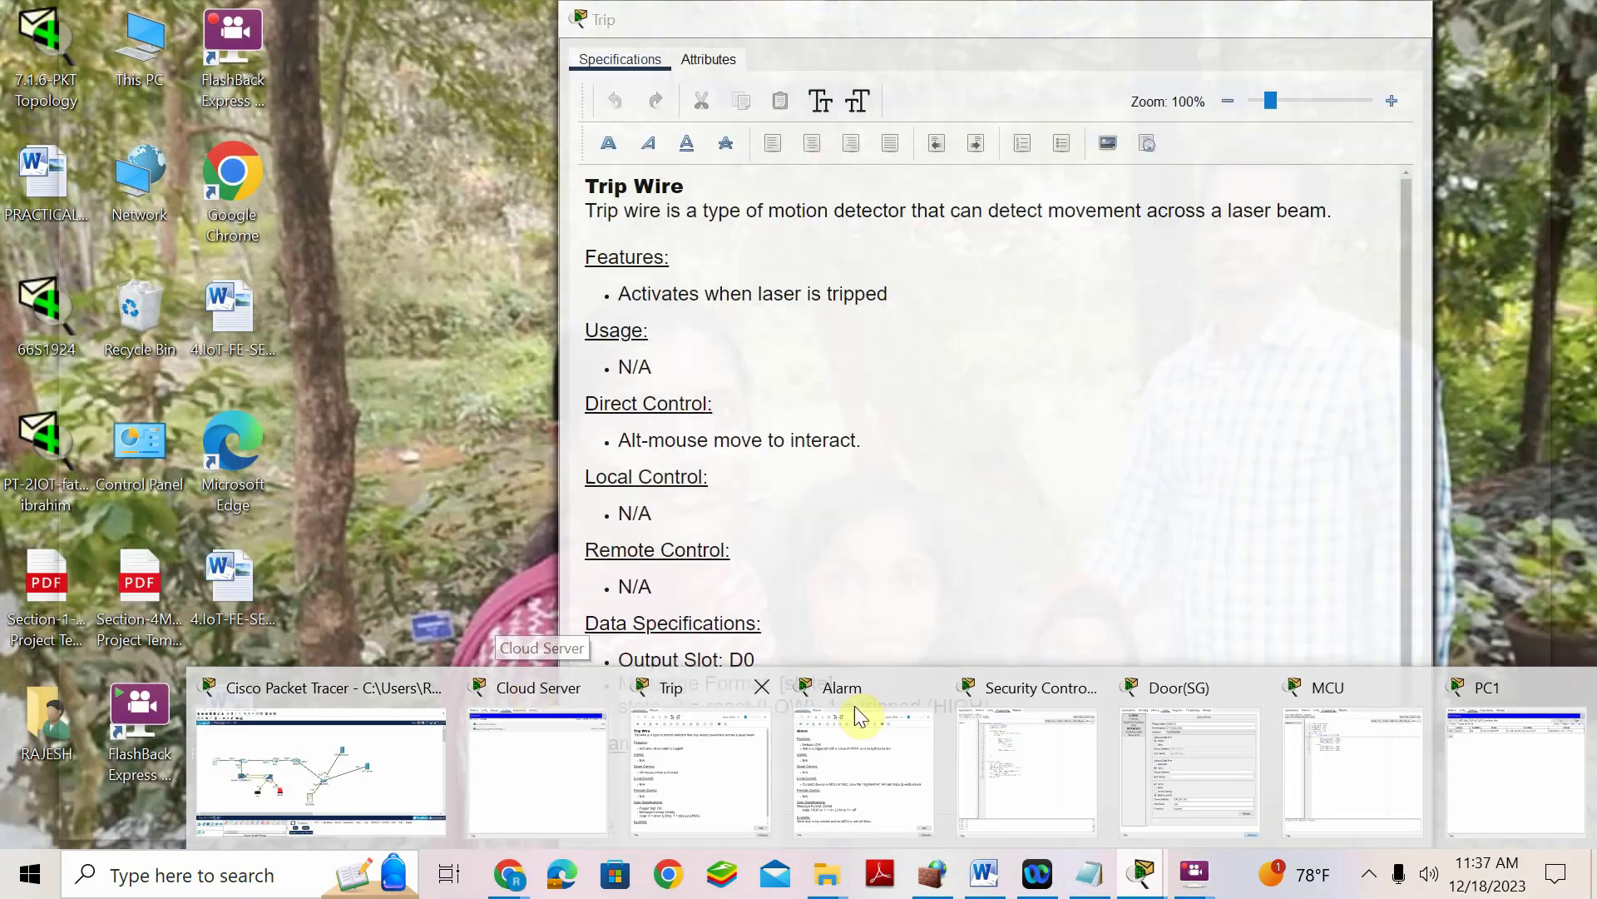
{"action": "mouse_move", "coordinate": [1385, 701]}
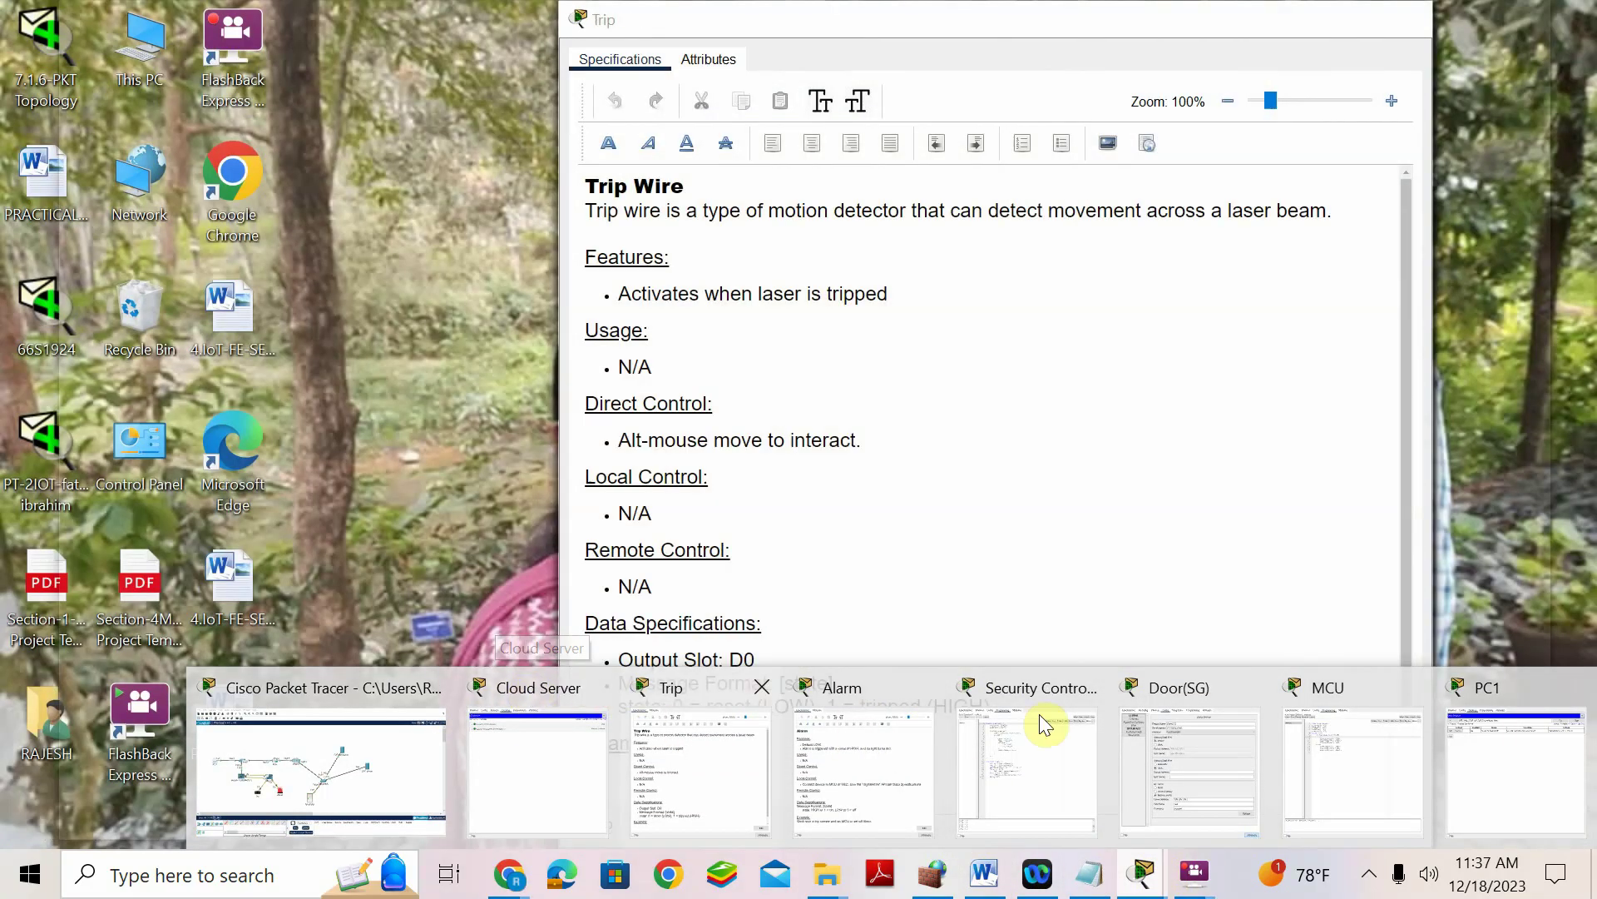
{"action": "left_click", "coordinate": [1491, 707]}
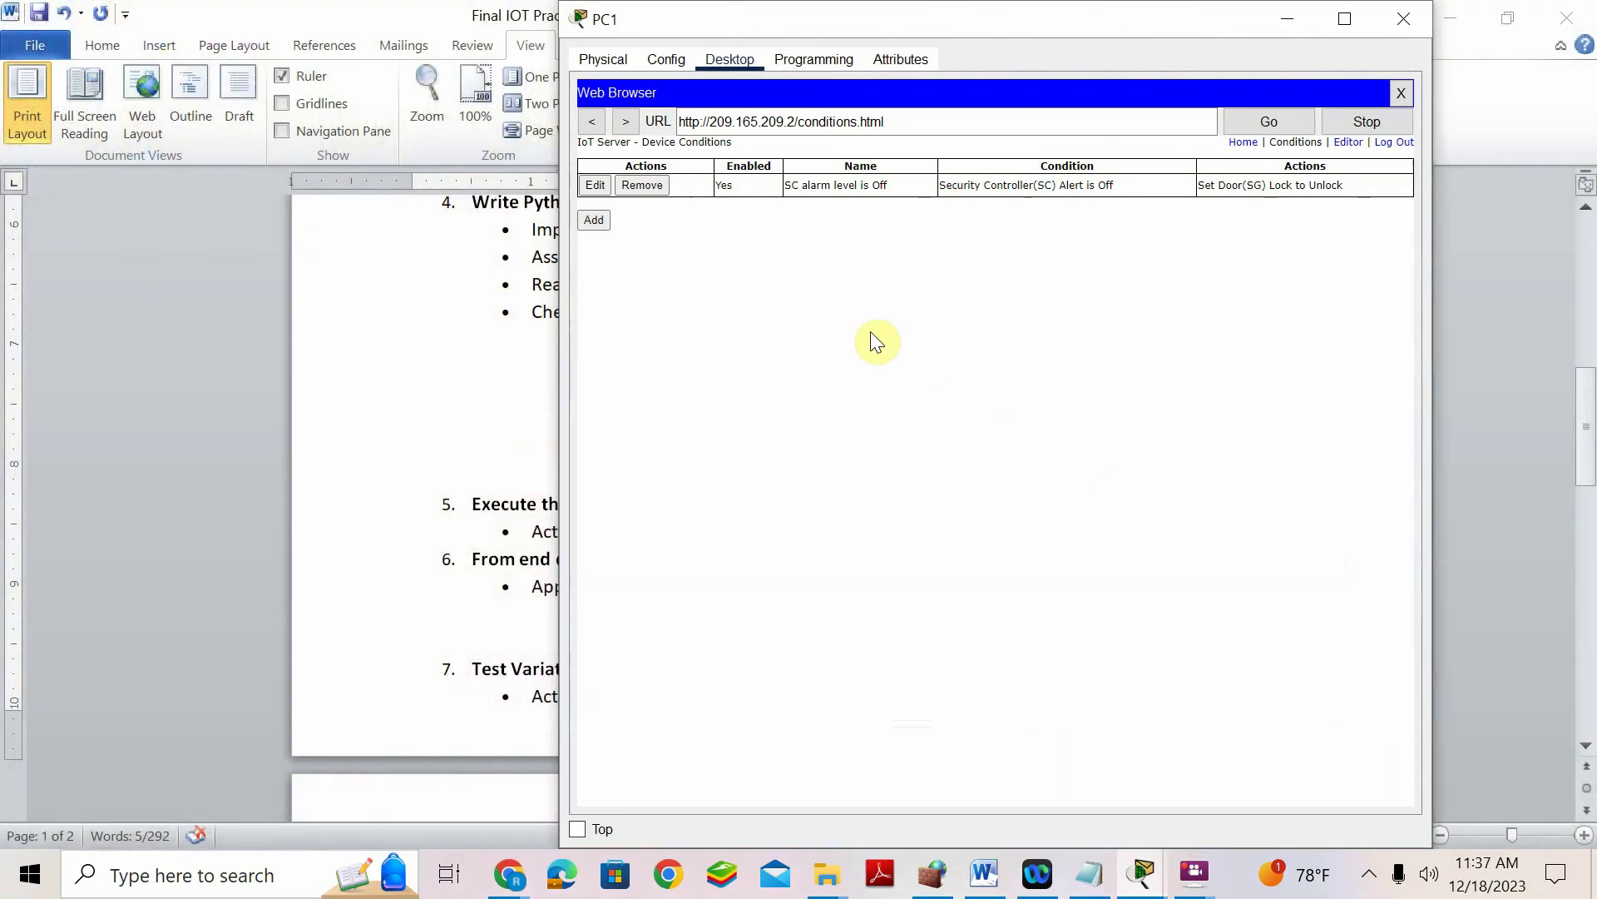
{"action": "left_click", "coordinate": [596, 220]}
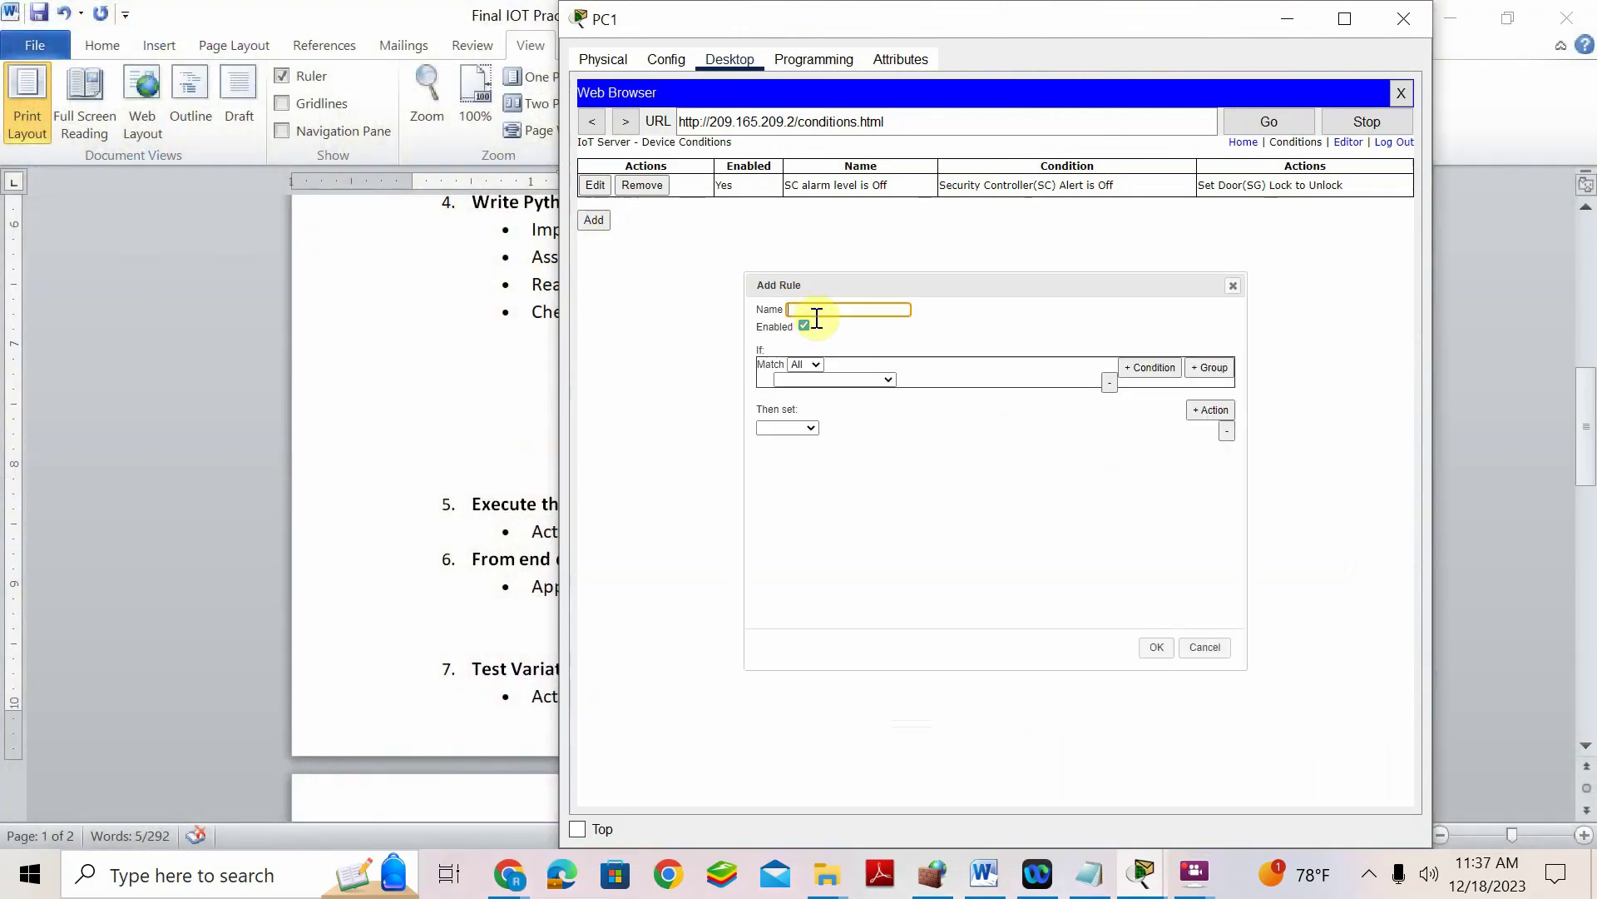
{"action": "left_click", "coordinate": [845, 380]}
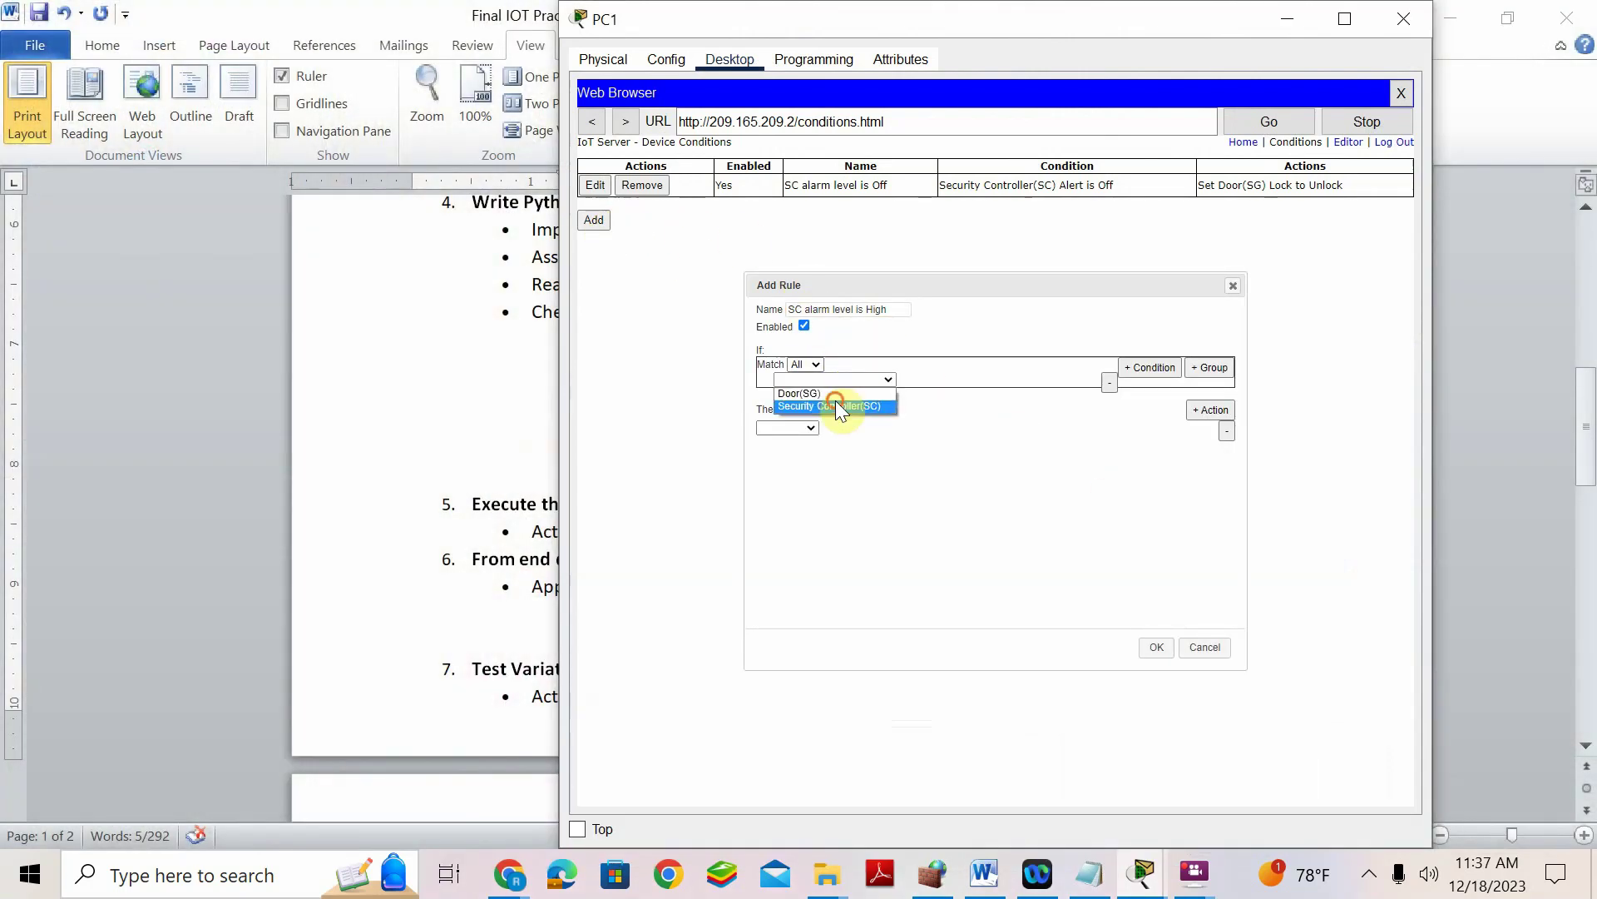
{"action": "left_click", "coordinate": [835, 401]}
{"action": "left_click", "coordinate": [912, 380]}
{"action": "left_click", "coordinate": [920, 398]}
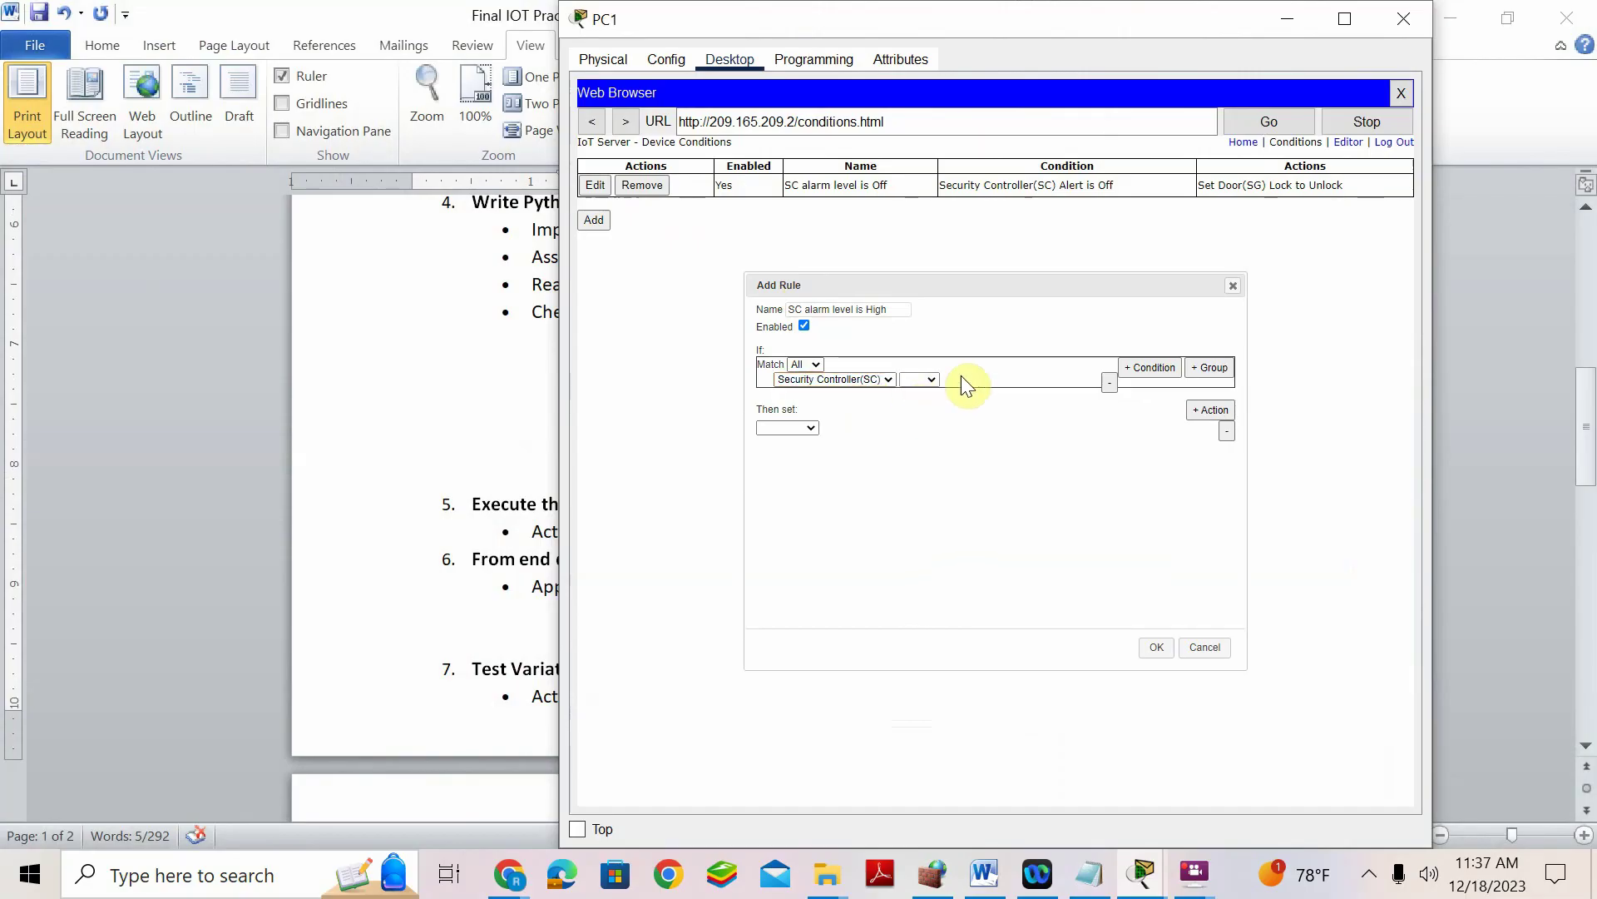
{"action": "left_click", "coordinate": [1009, 380]}
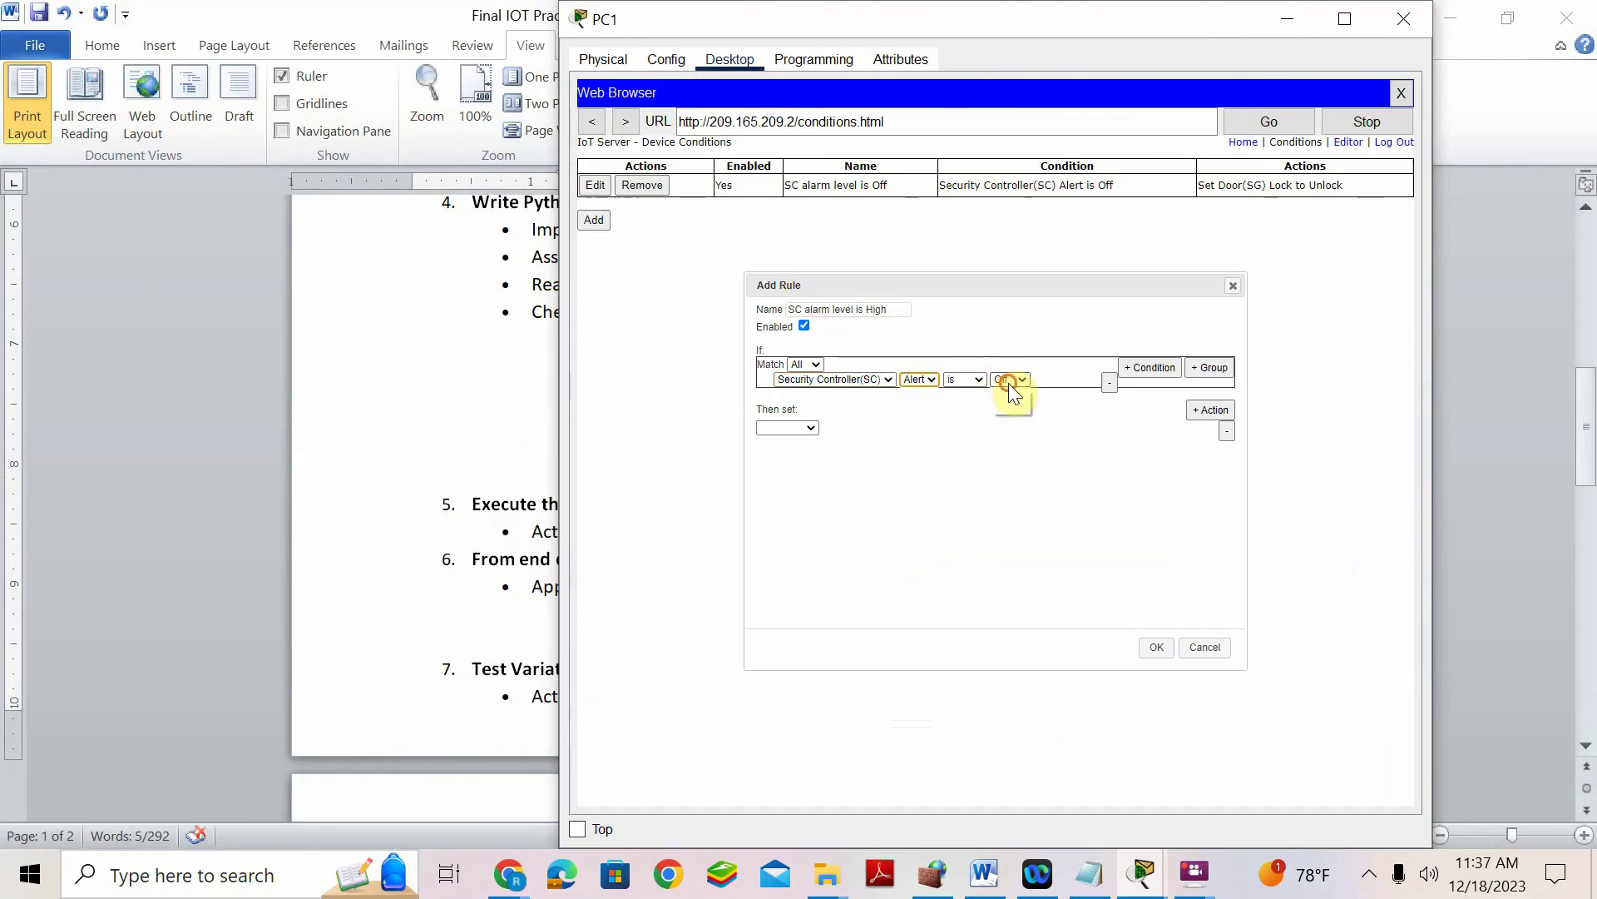
Step: Make the rule set Door(SG) Lock to Lock, save it, and close PC1's window
{"action": "left_click", "coordinate": [791, 446]}
{"action": "left_click", "coordinate": [835, 426]}
{"action": "left_click", "coordinate": [890, 426]}
{"action": "left_click", "coordinate": [896, 453]}
{"action": "left_click", "coordinate": [1163, 649]}
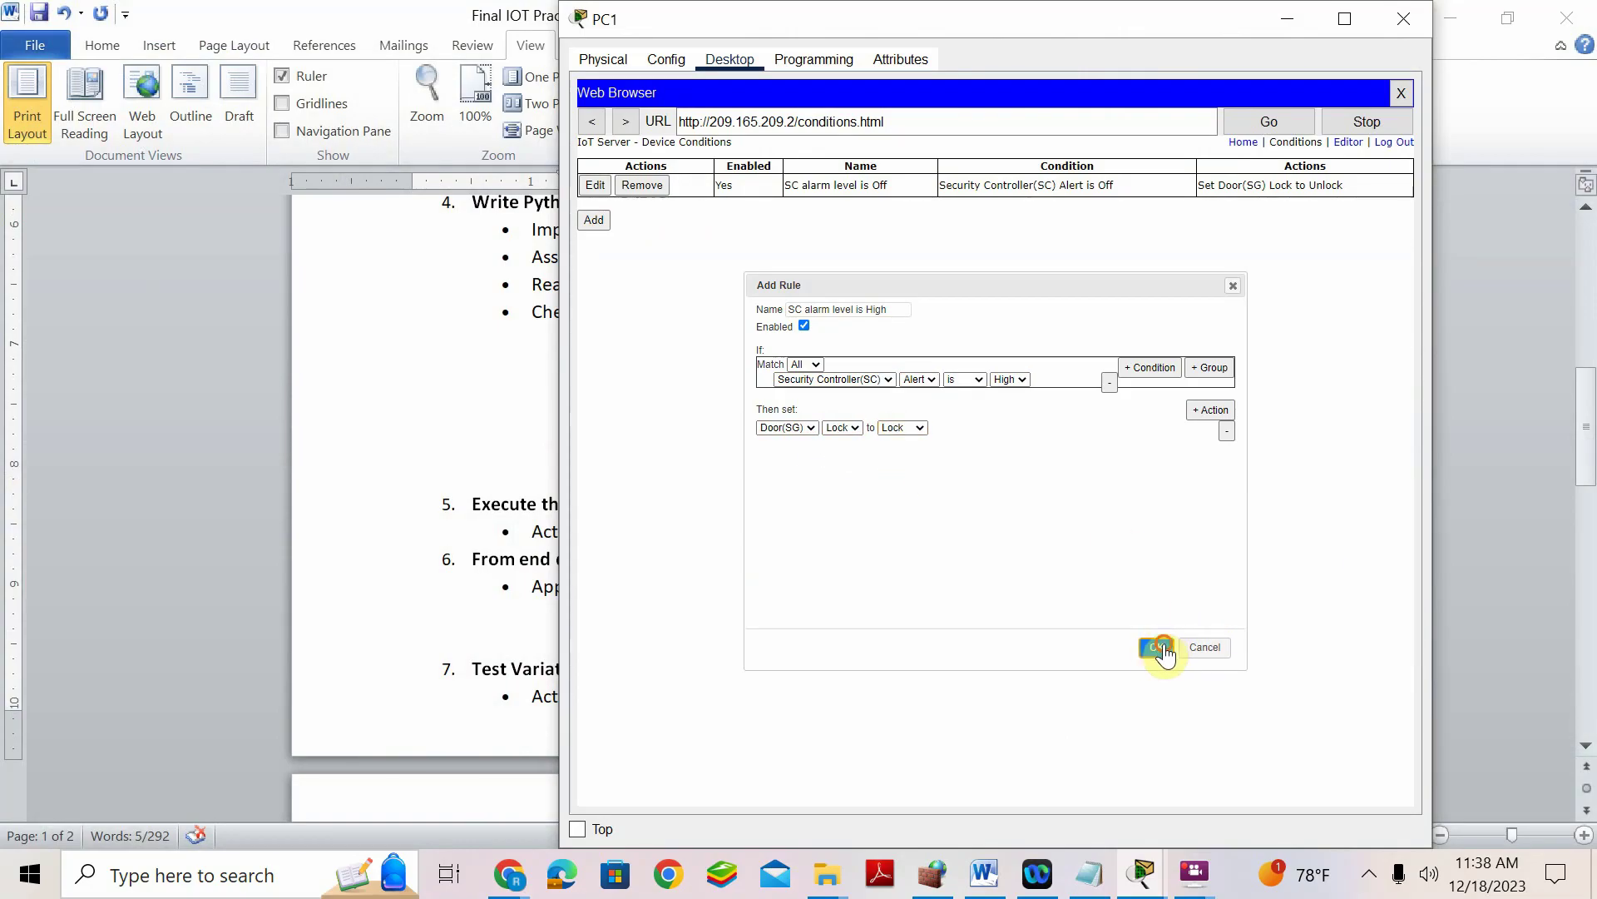
{"action": "left_click", "coordinate": [1298, 20]}
{"action": "left_click", "coordinate": [1144, 876]}
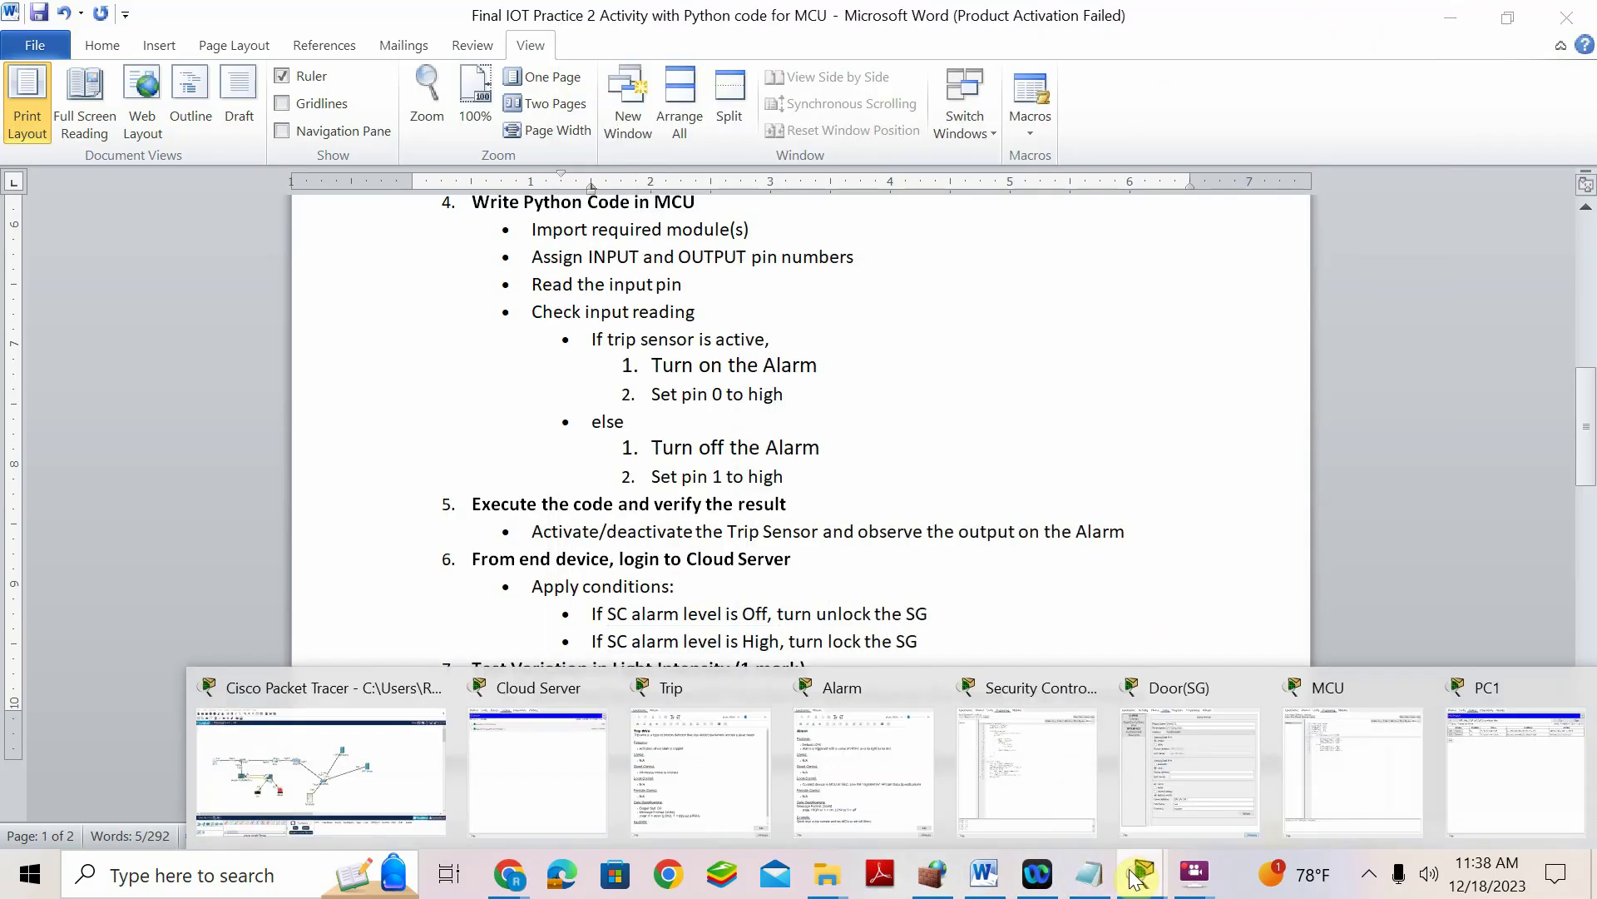
Step: Bring the Packet Tracer network topology forward, briefly checking the Word task document
{"action": "left_click", "coordinate": [249, 699]}
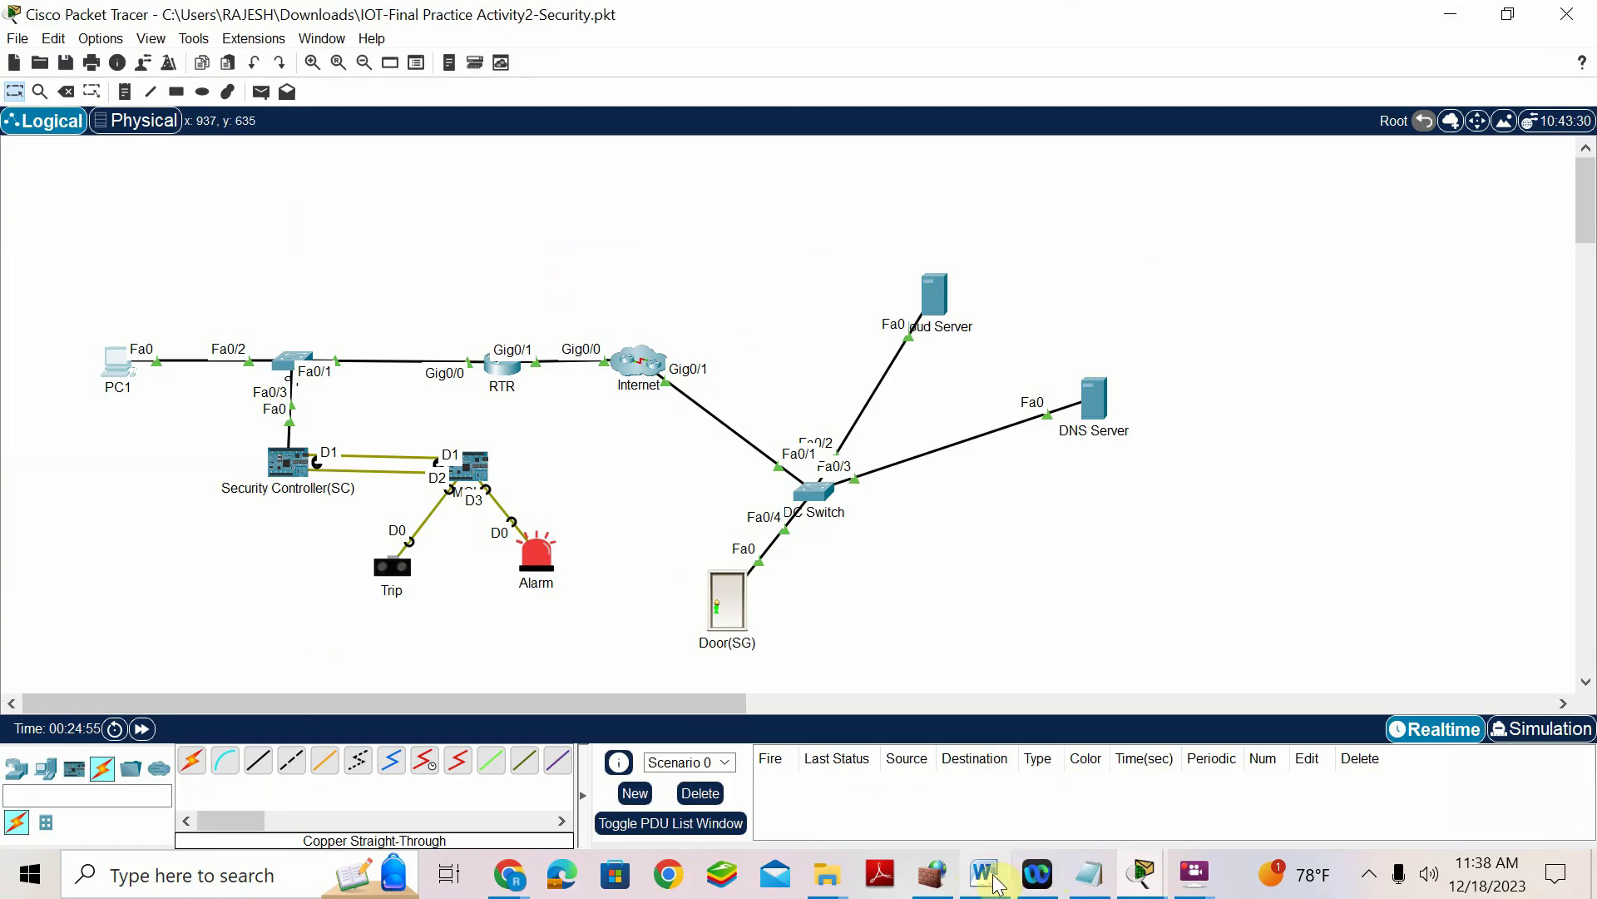
{"action": "mouse_move", "coordinate": [996, 882]}
{"action": "left_click", "coordinate": [971, 772]}
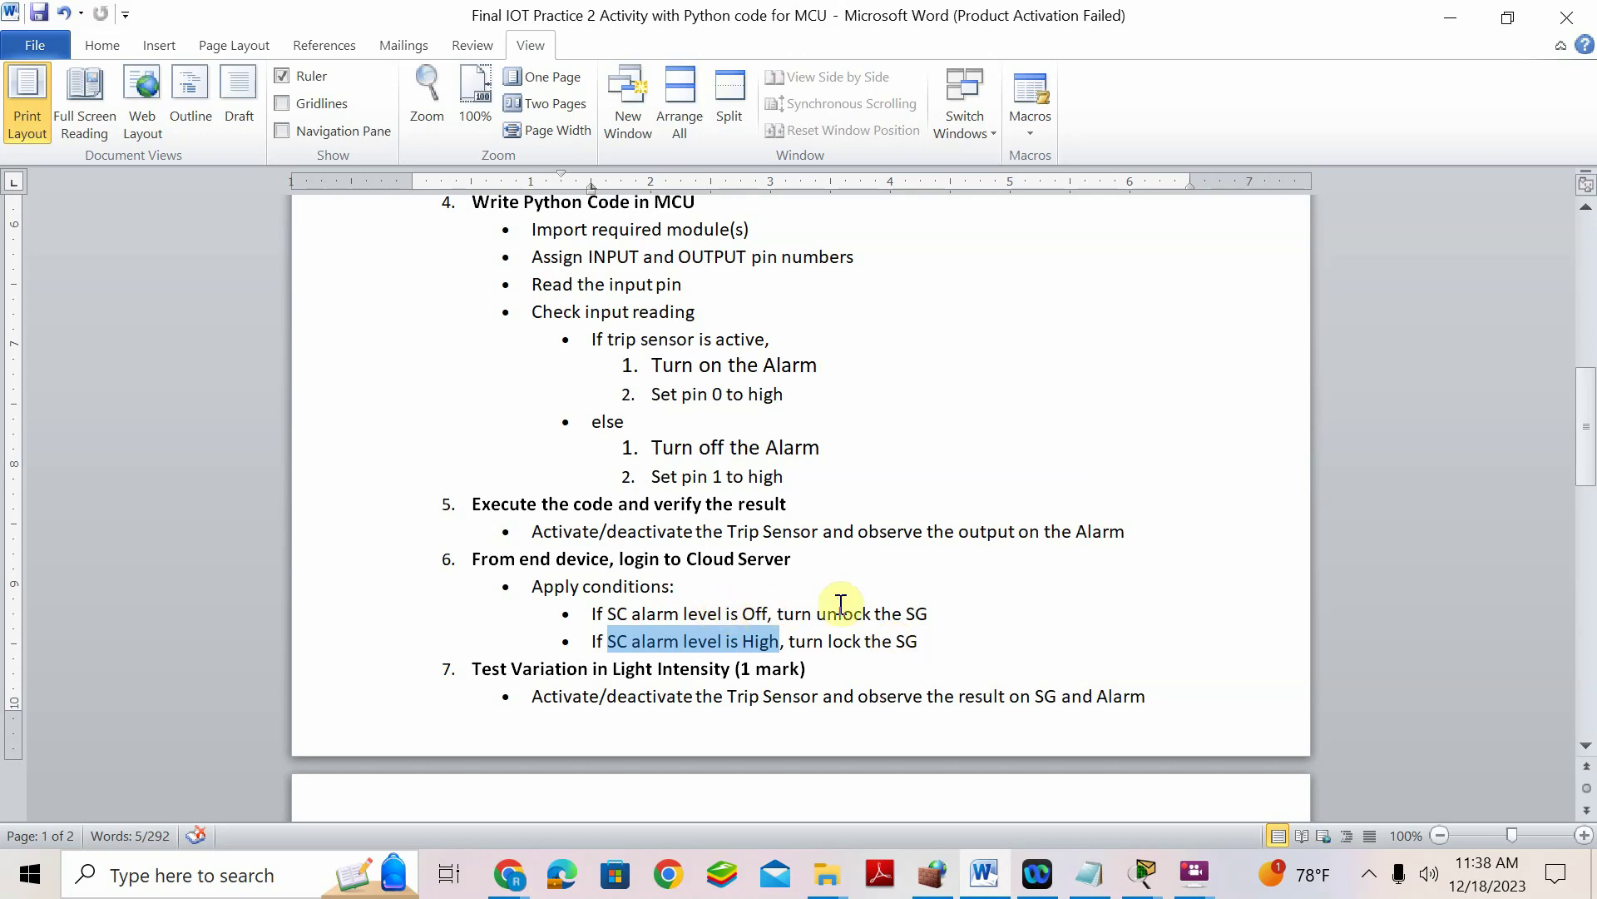
{"action": "left_click", "coordinate": [1146, 883]}
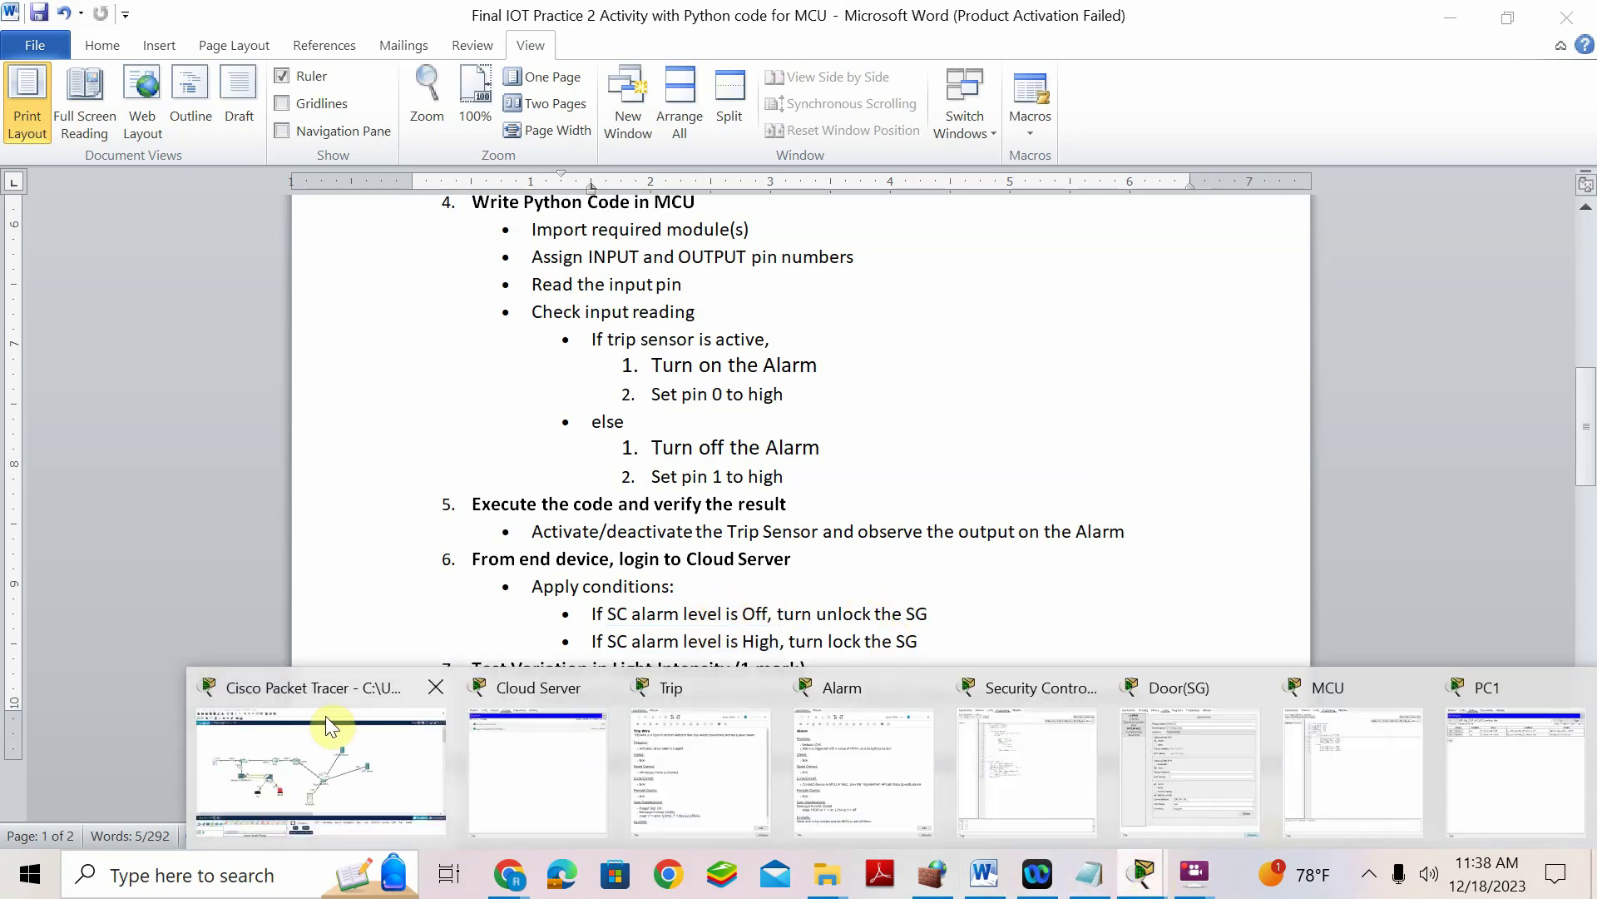
{"action": "left_click", "coordinate": [292, 691]}
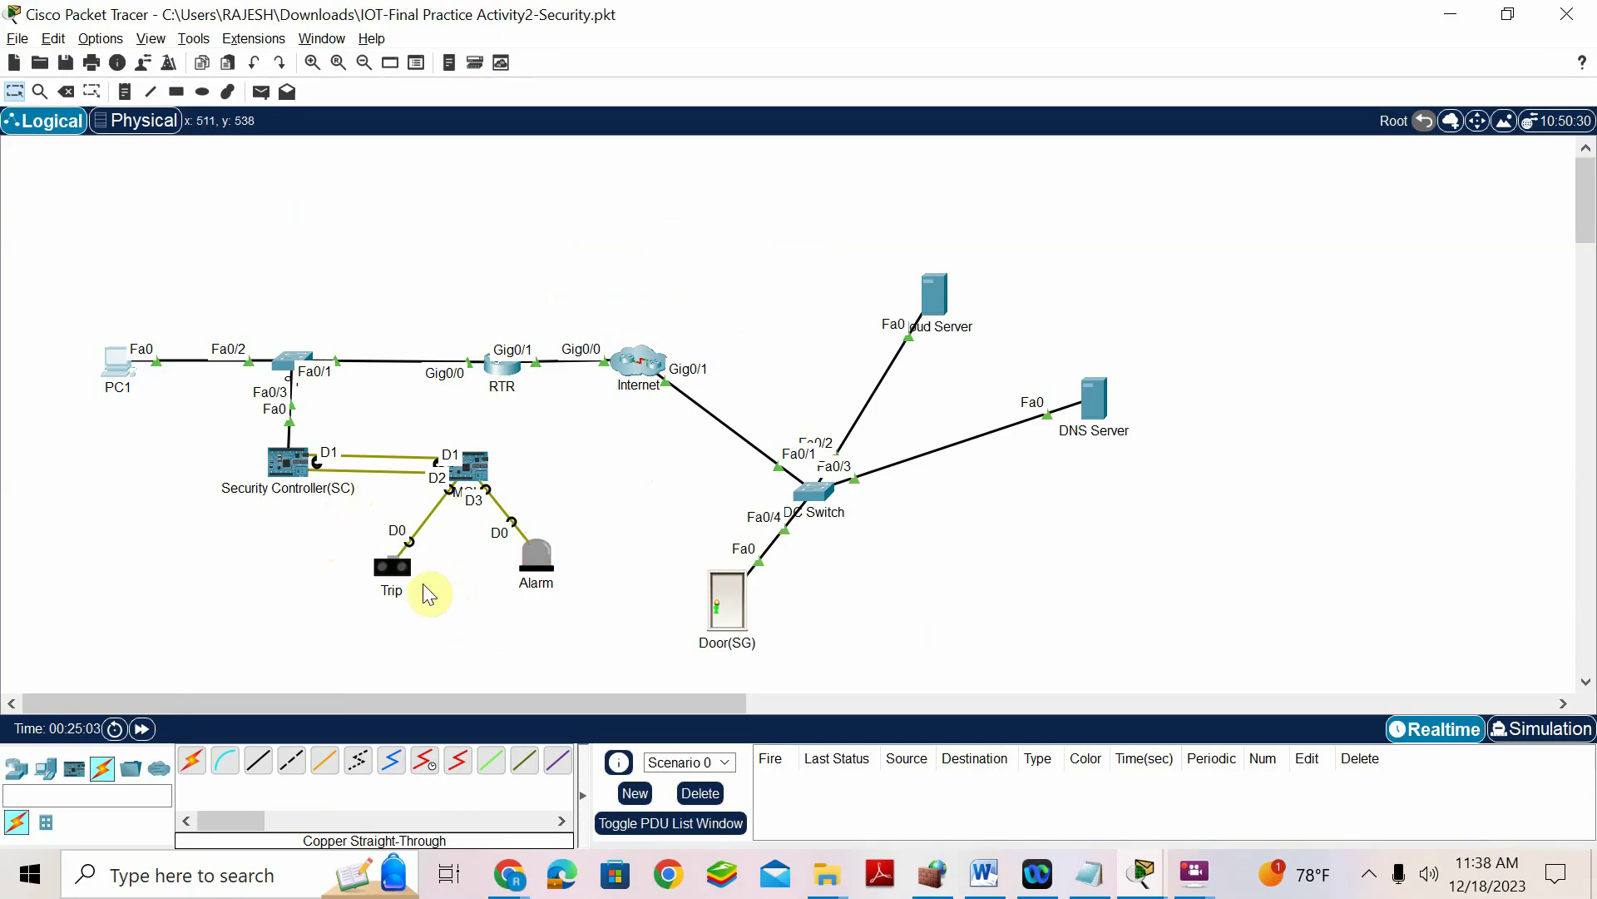
Step: Toggle Door(SG) closed and back to test the new lock rules
{"action": "left_click", "coordinate": [707, 614], "text": "alt"}
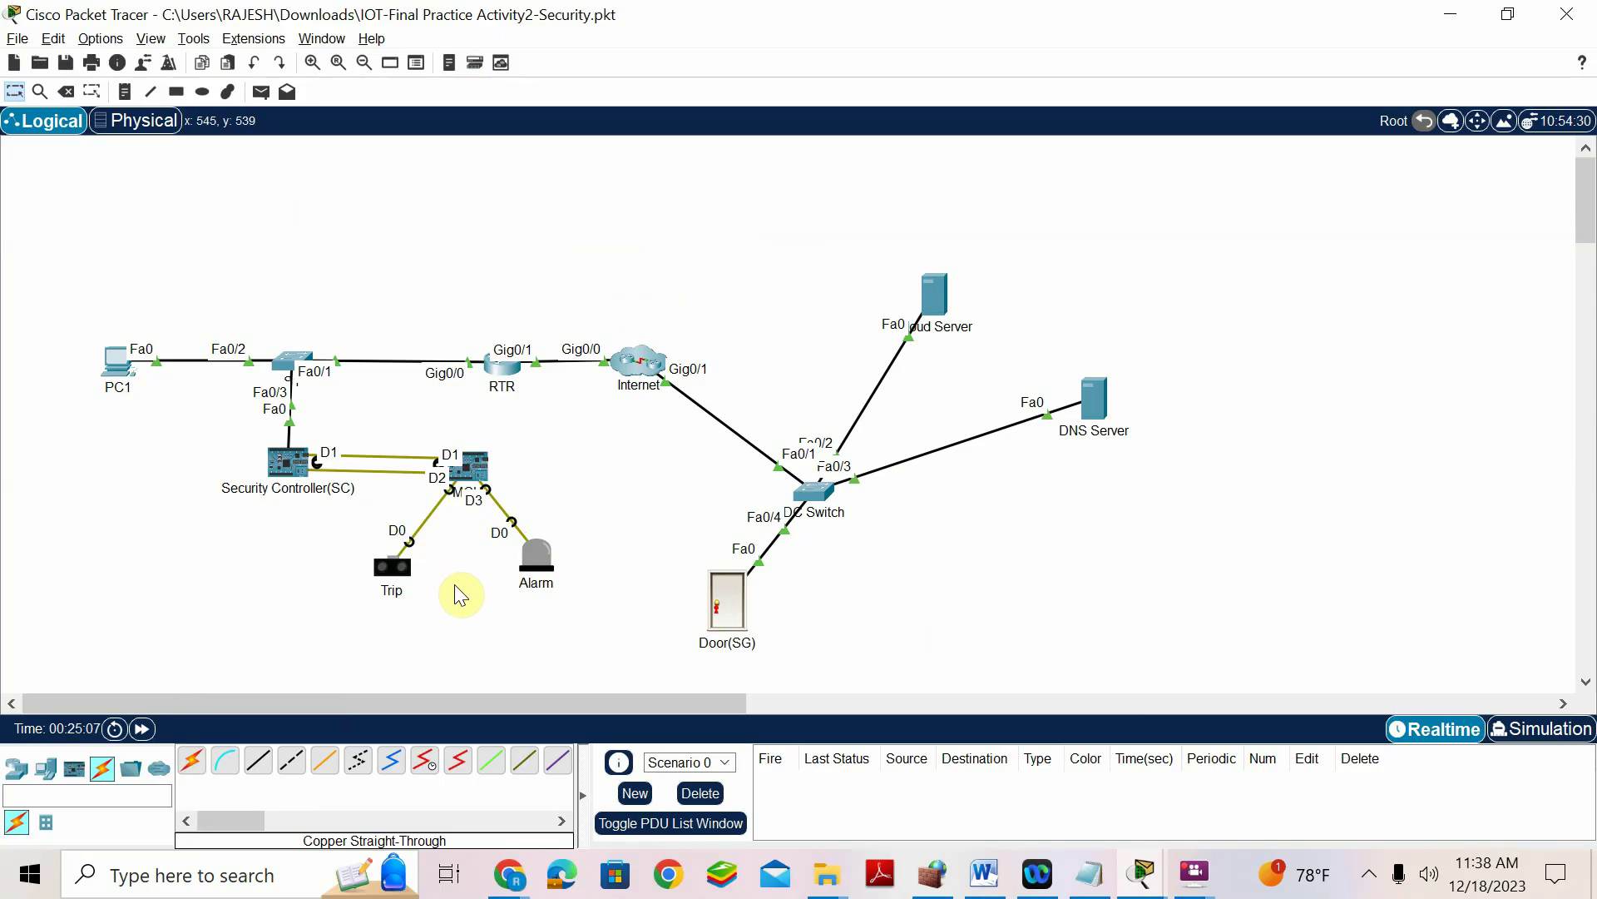
{"action": "left_click", "coordinate": [723, 614], "text": "alt"}
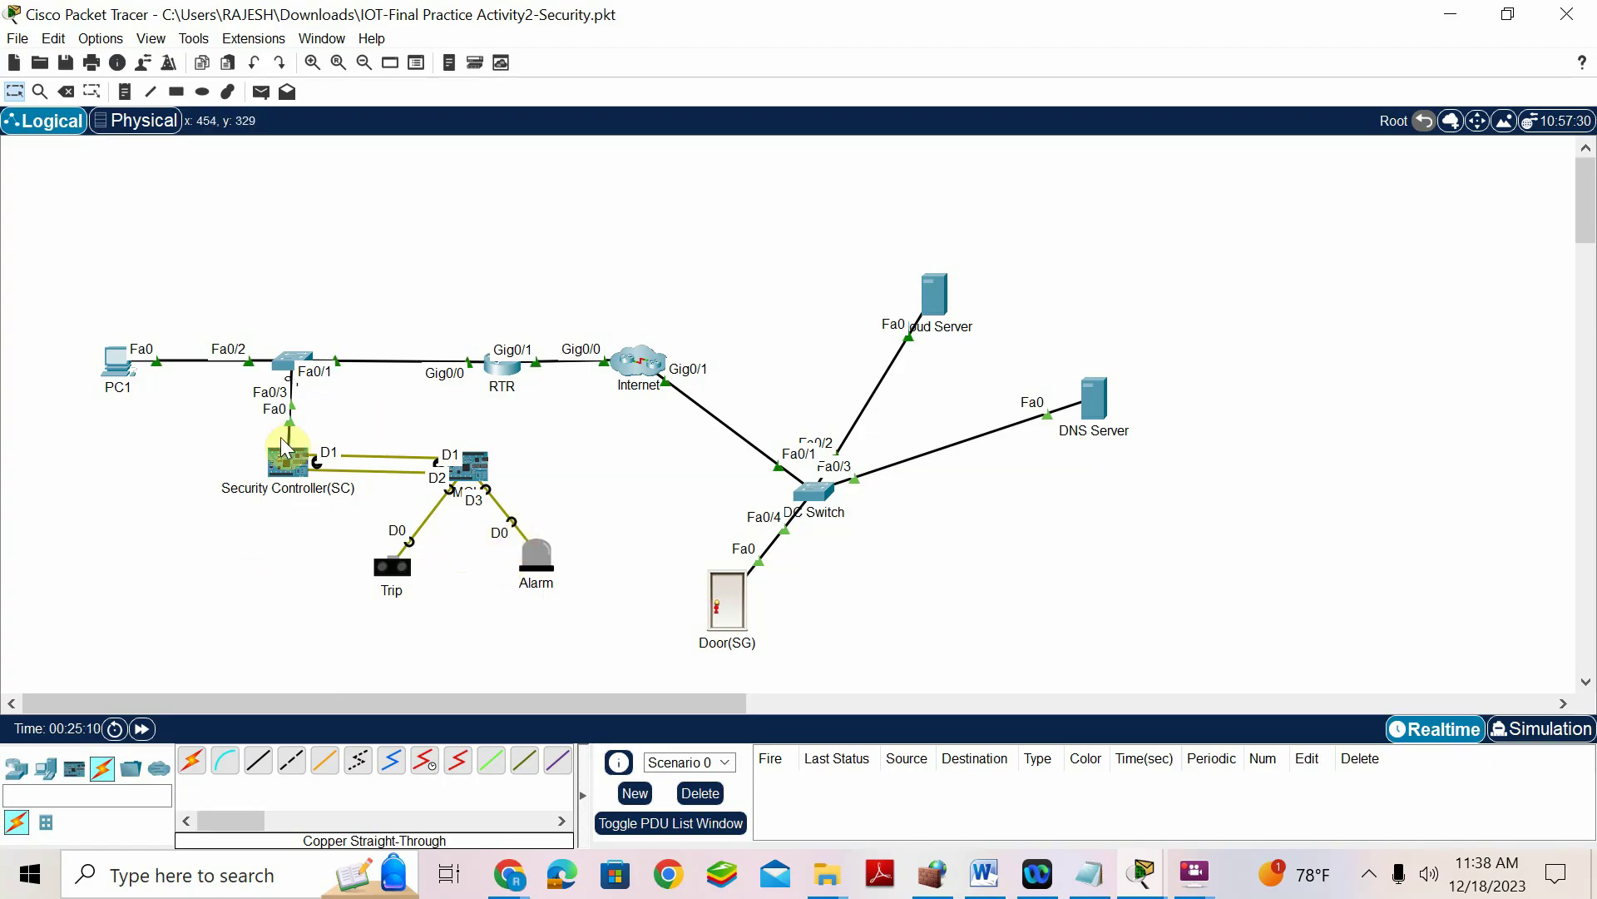
{"action": "mouse_move", "coordinate": [1193, 883]}
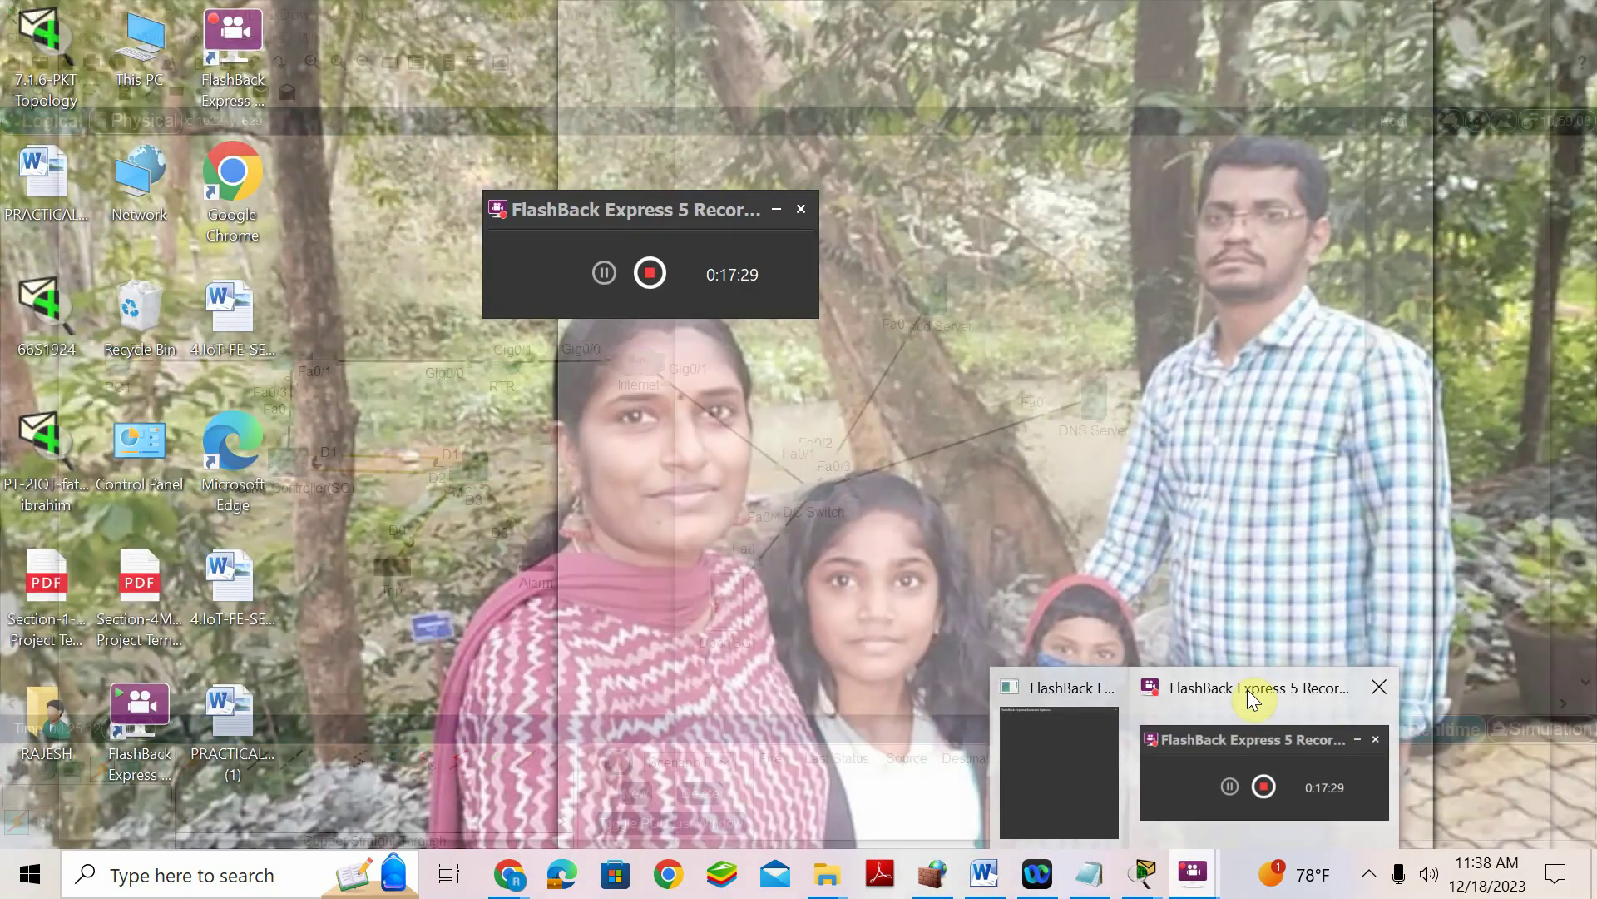
{"action": "left_click", "coordinate": [1246, 689]}
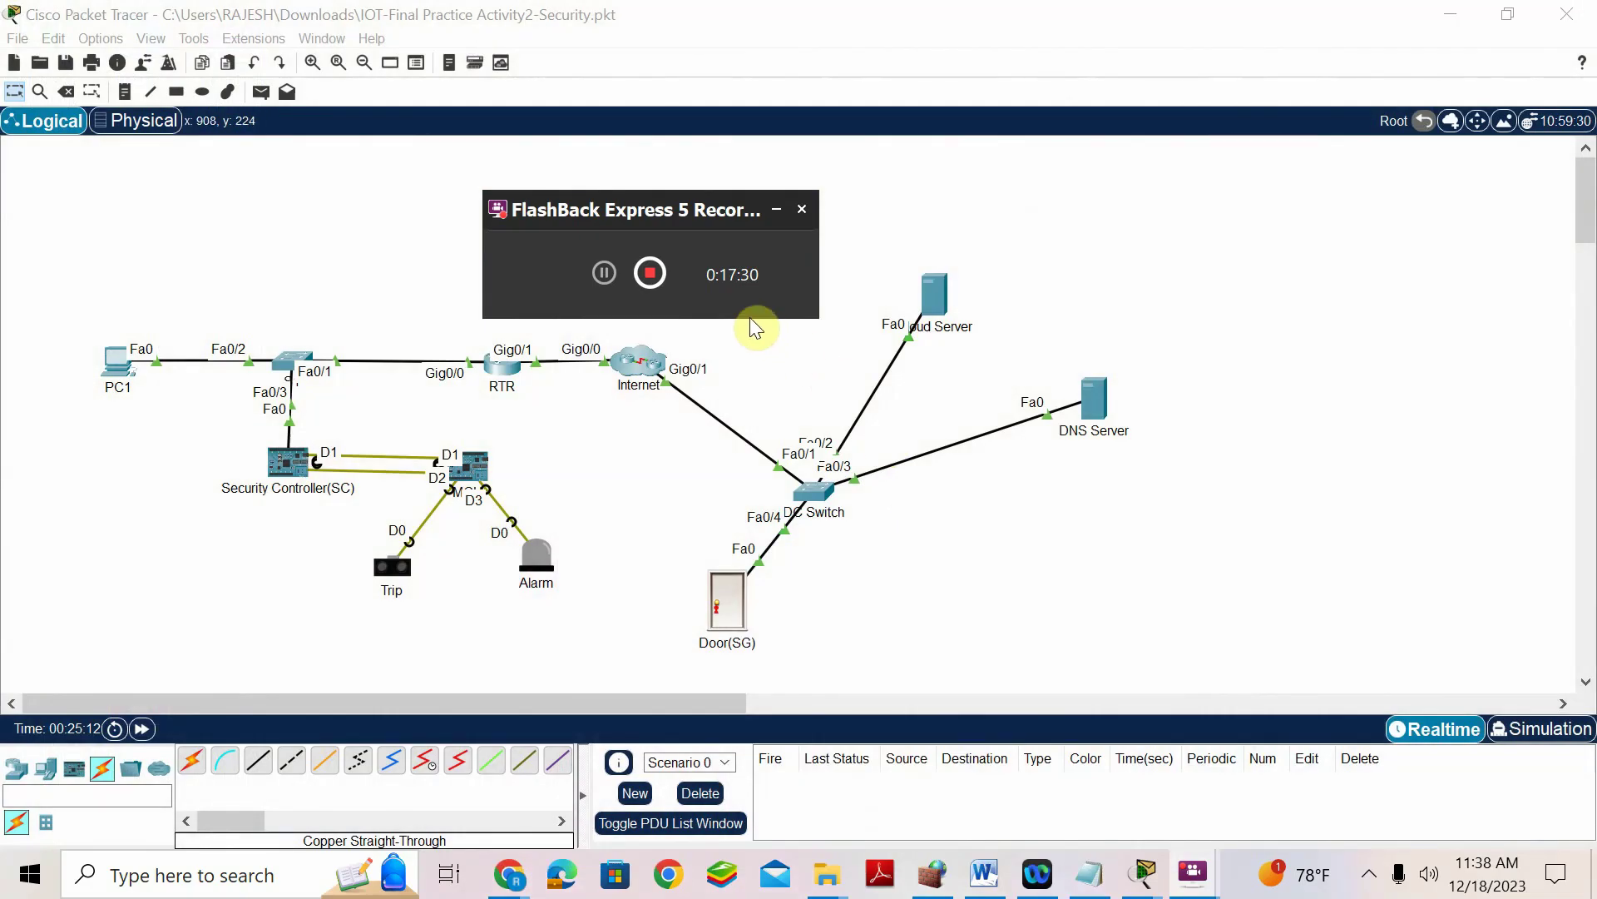